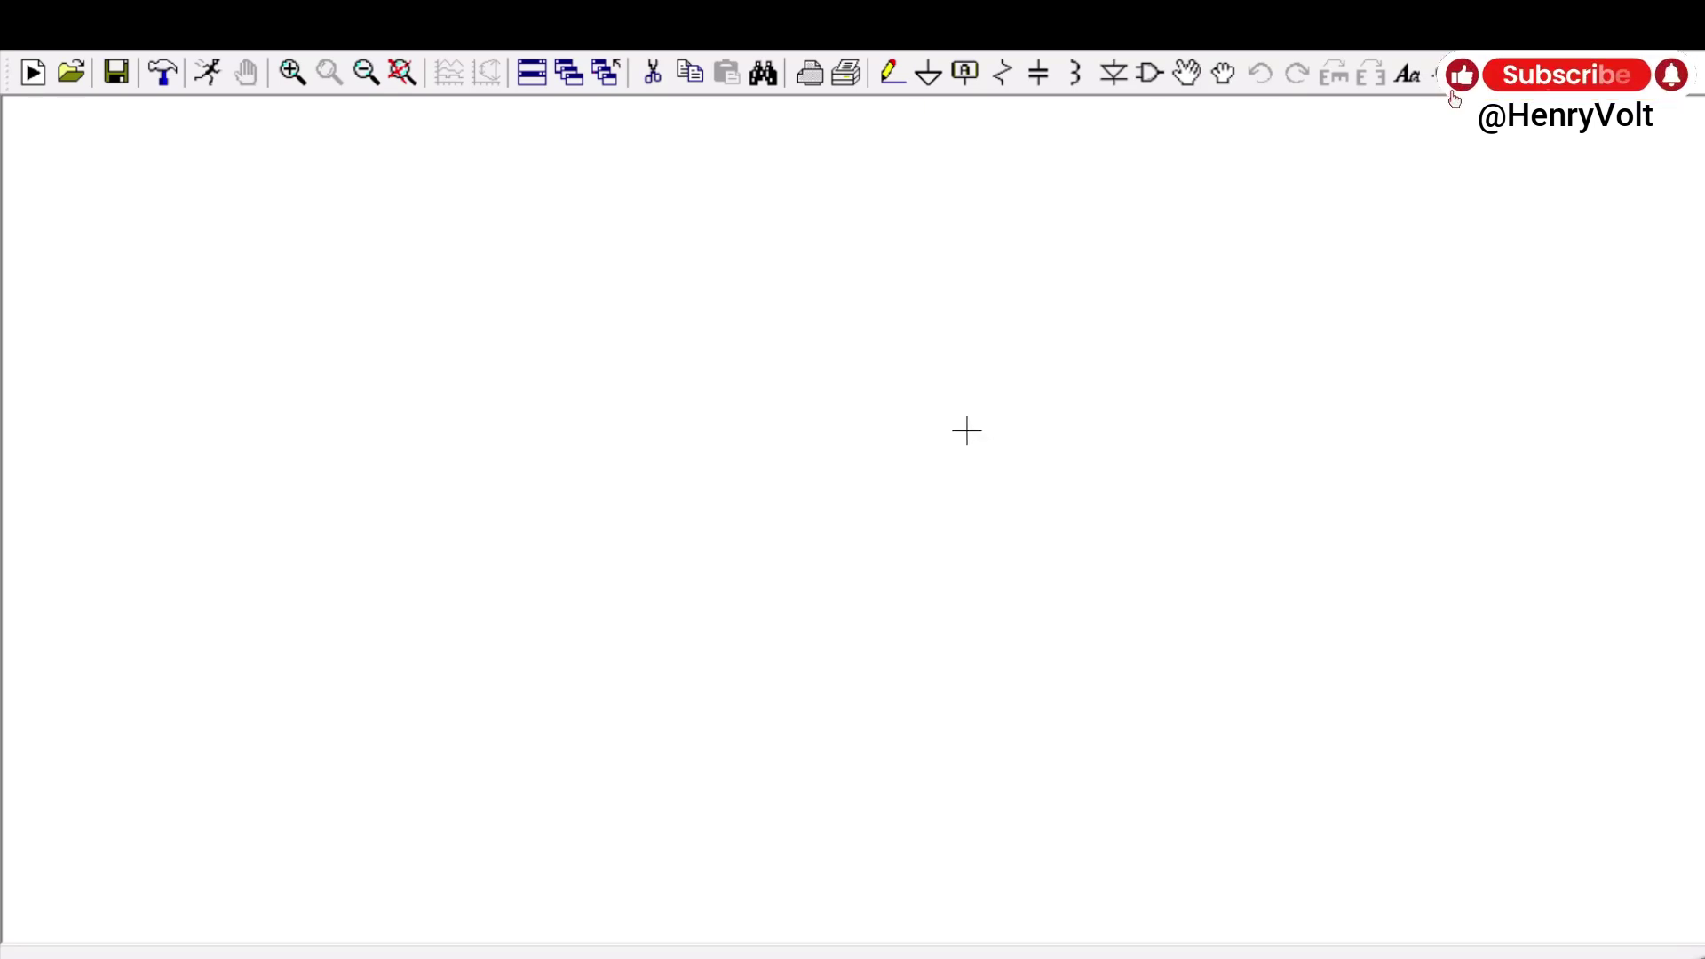
# Place capacitor C1 and a horizontally rotated resistor R1 above and left of it.
pyautogui.click(1039, 78)
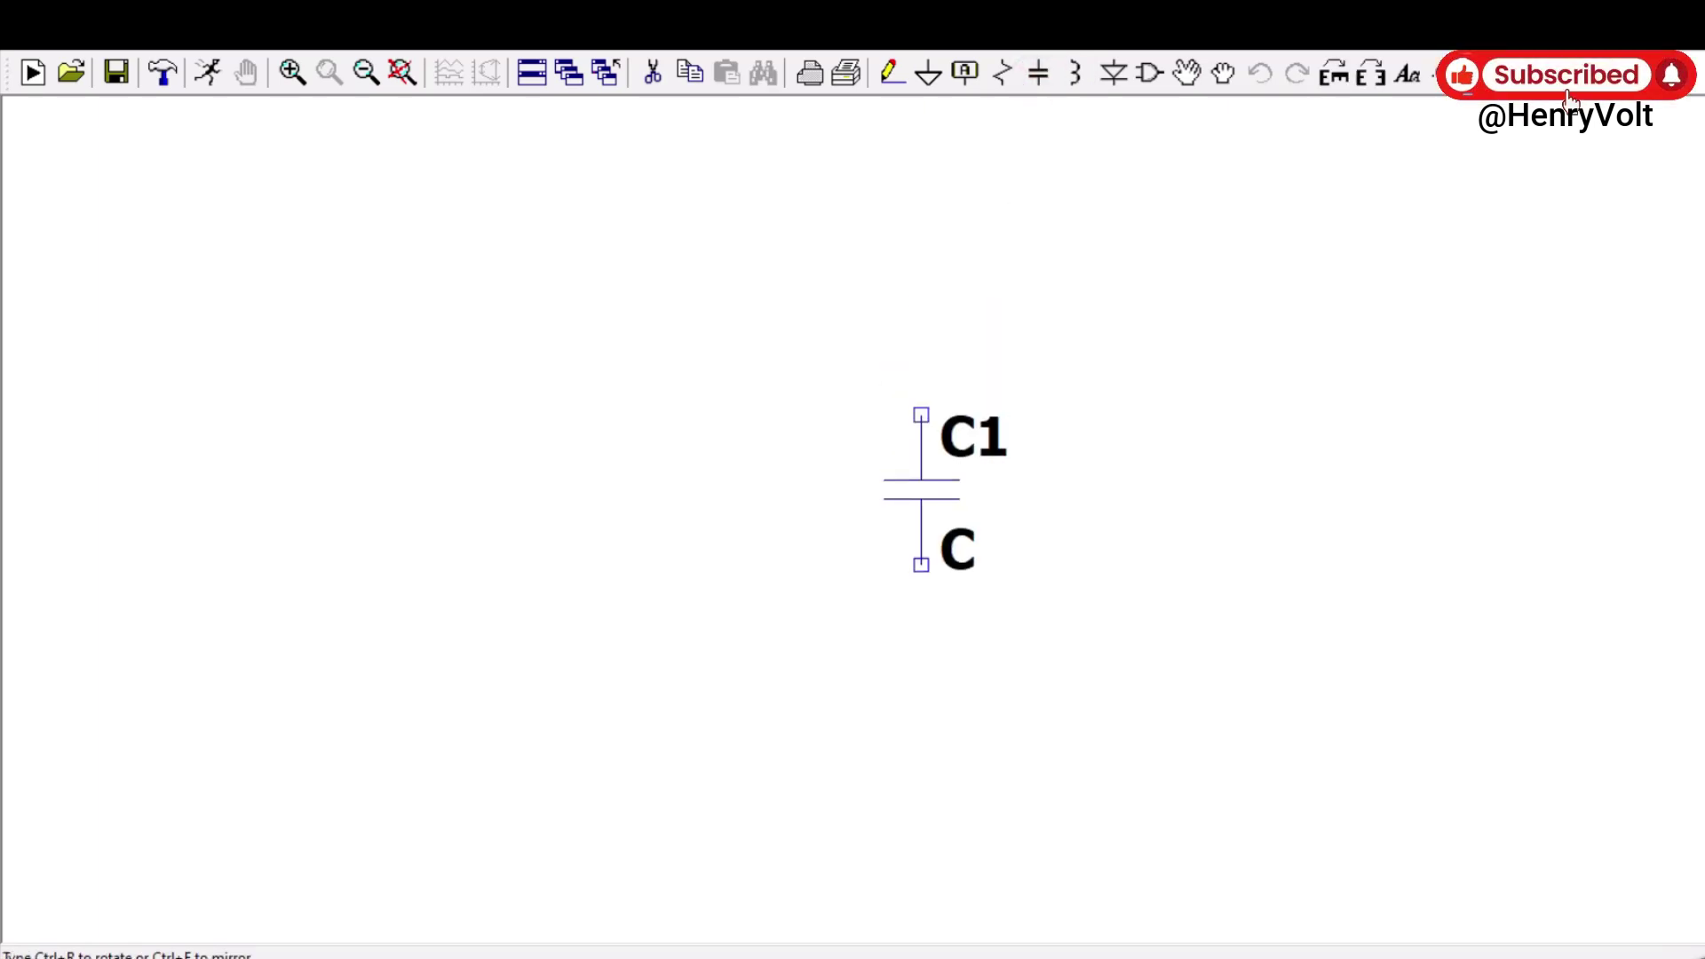
pyautogui.click(921, 565)
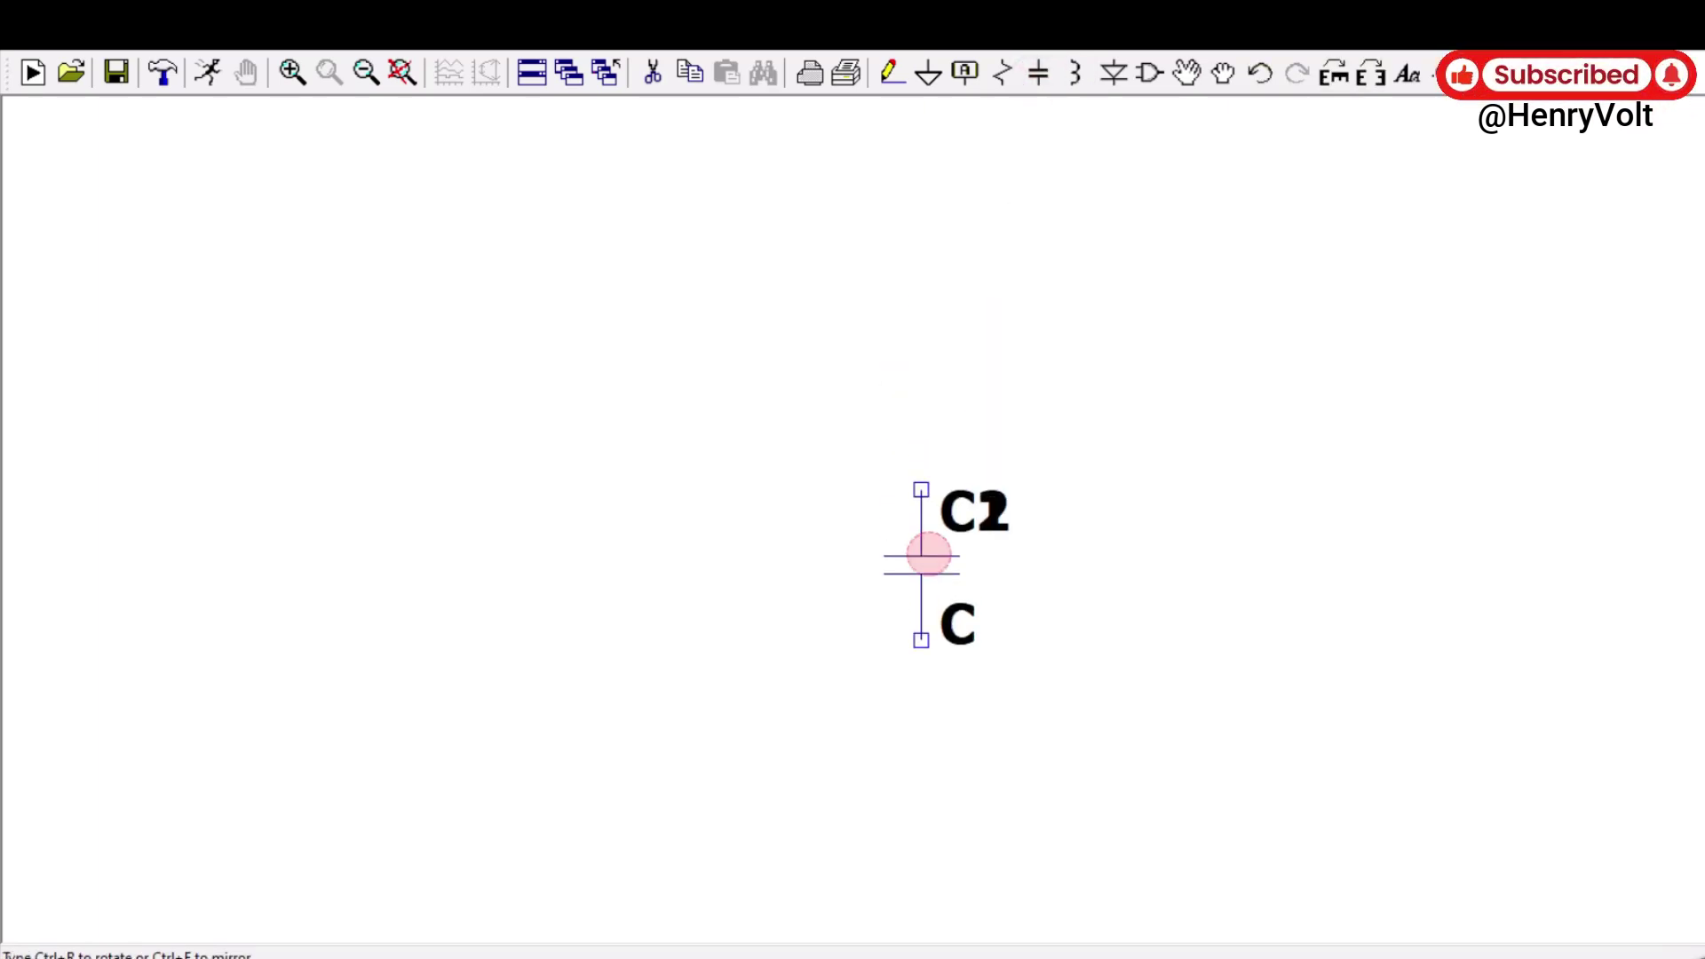
pyautogui.press('r')
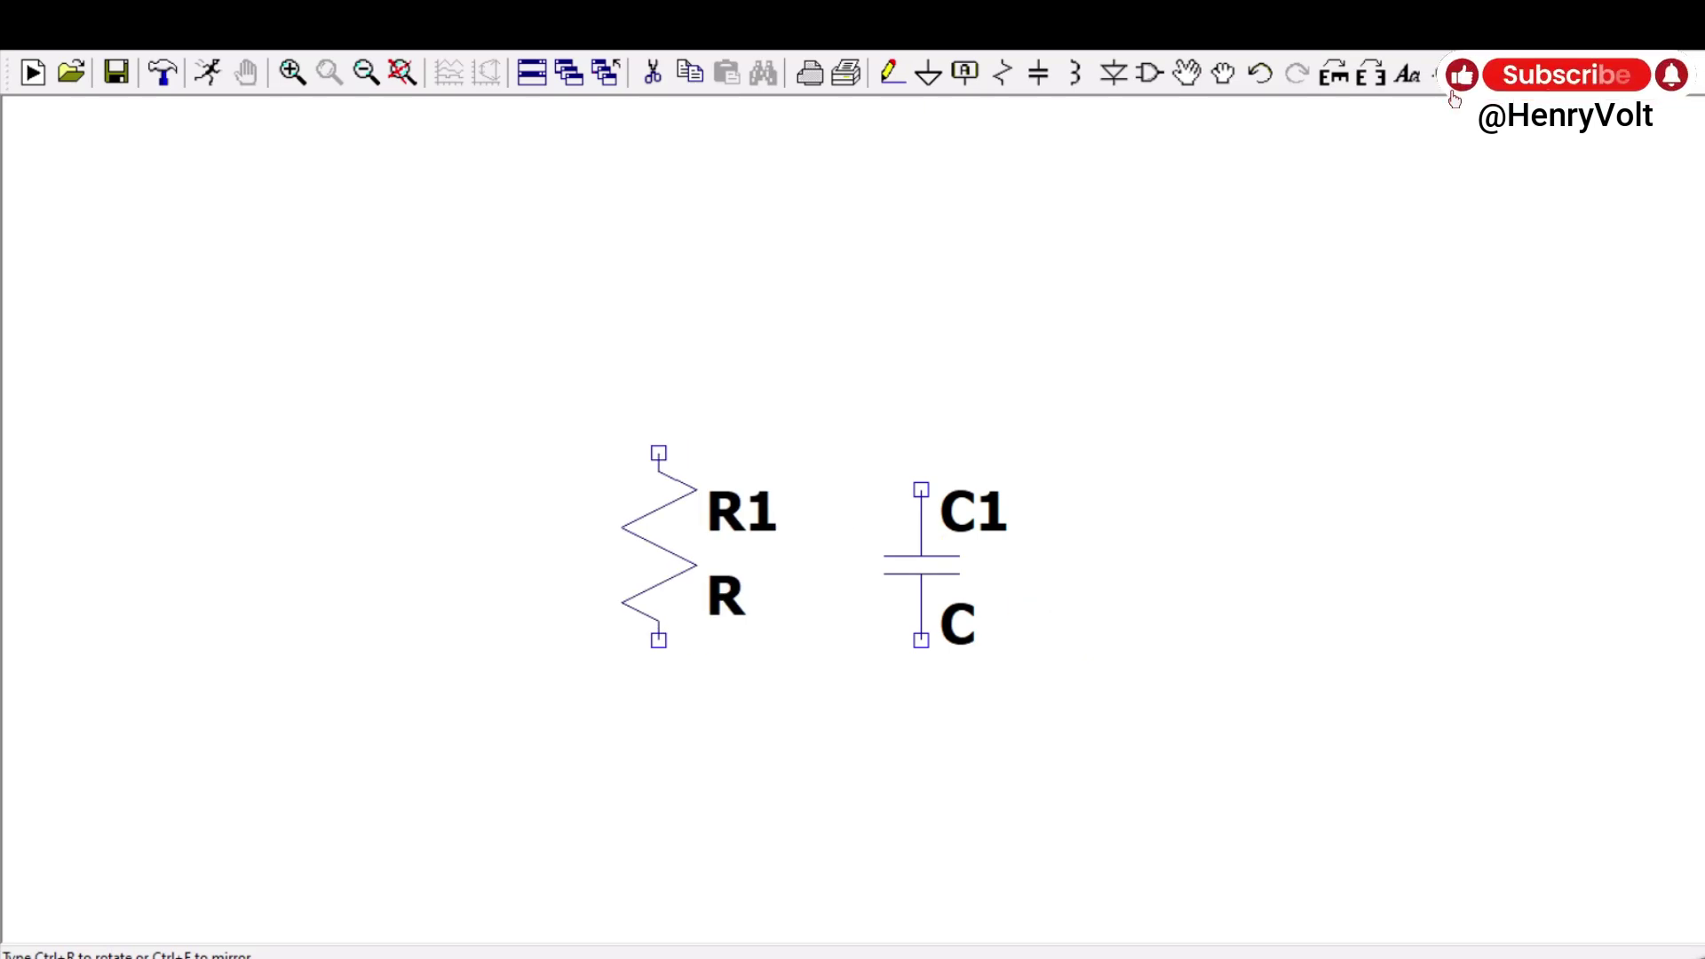
pyautogui.hotkey('ctrl', 'r')
pyautogui.click(639, 377)
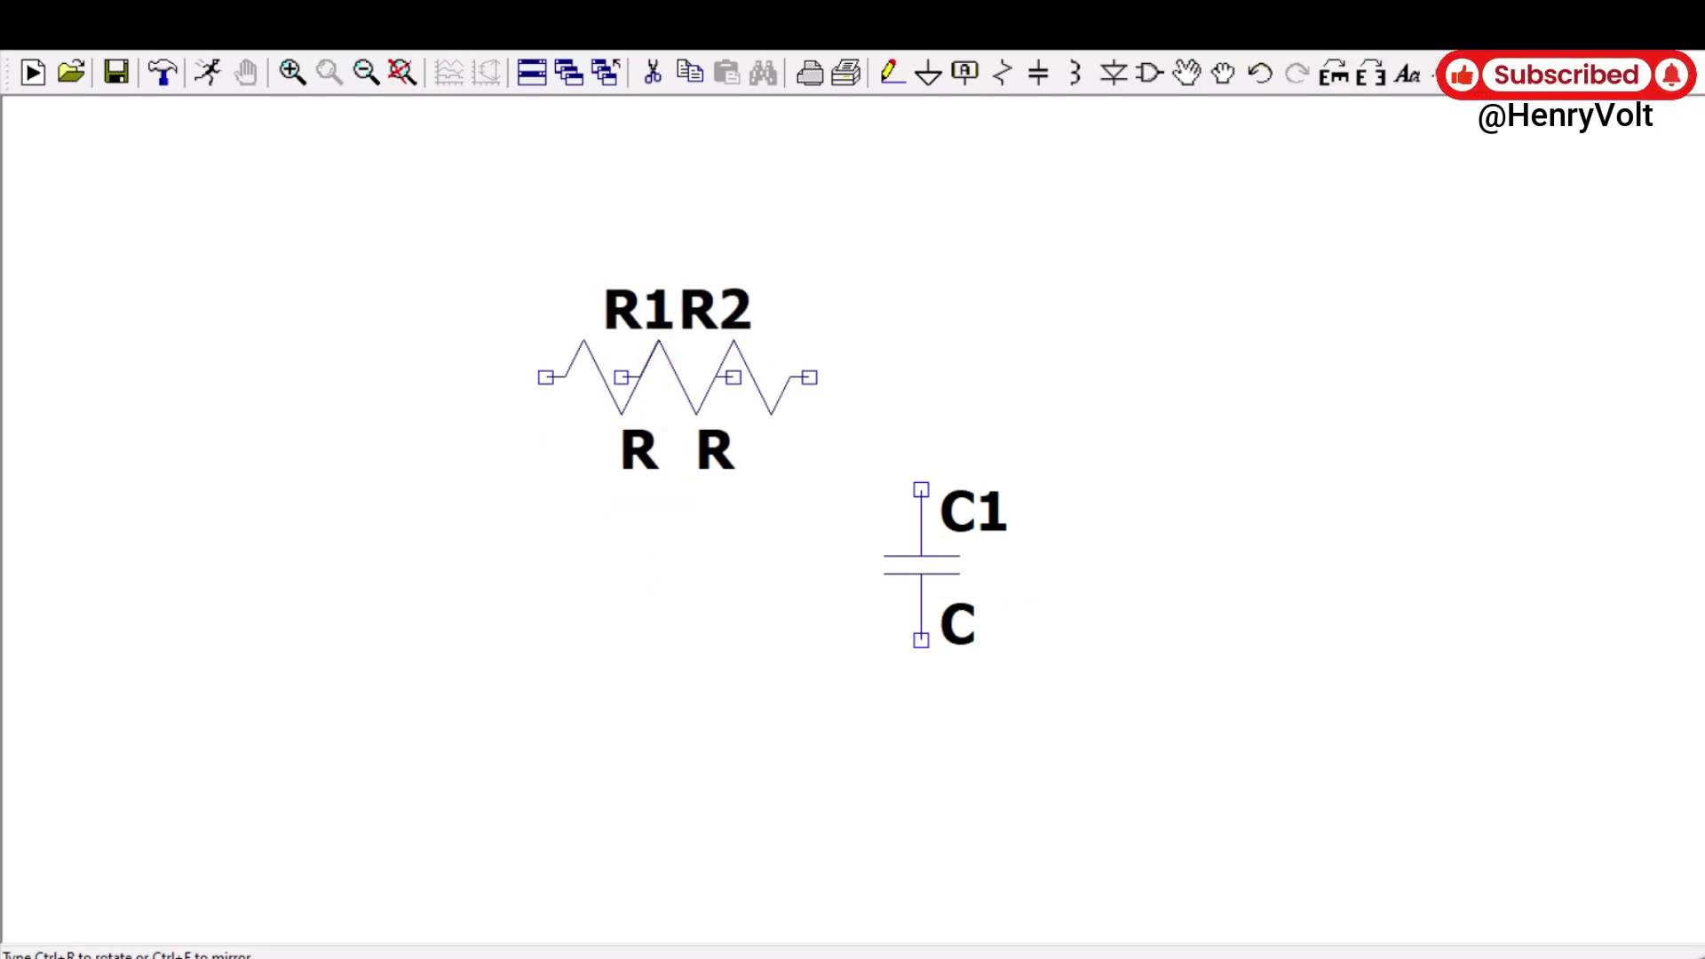
pyautogui.press('Escape')
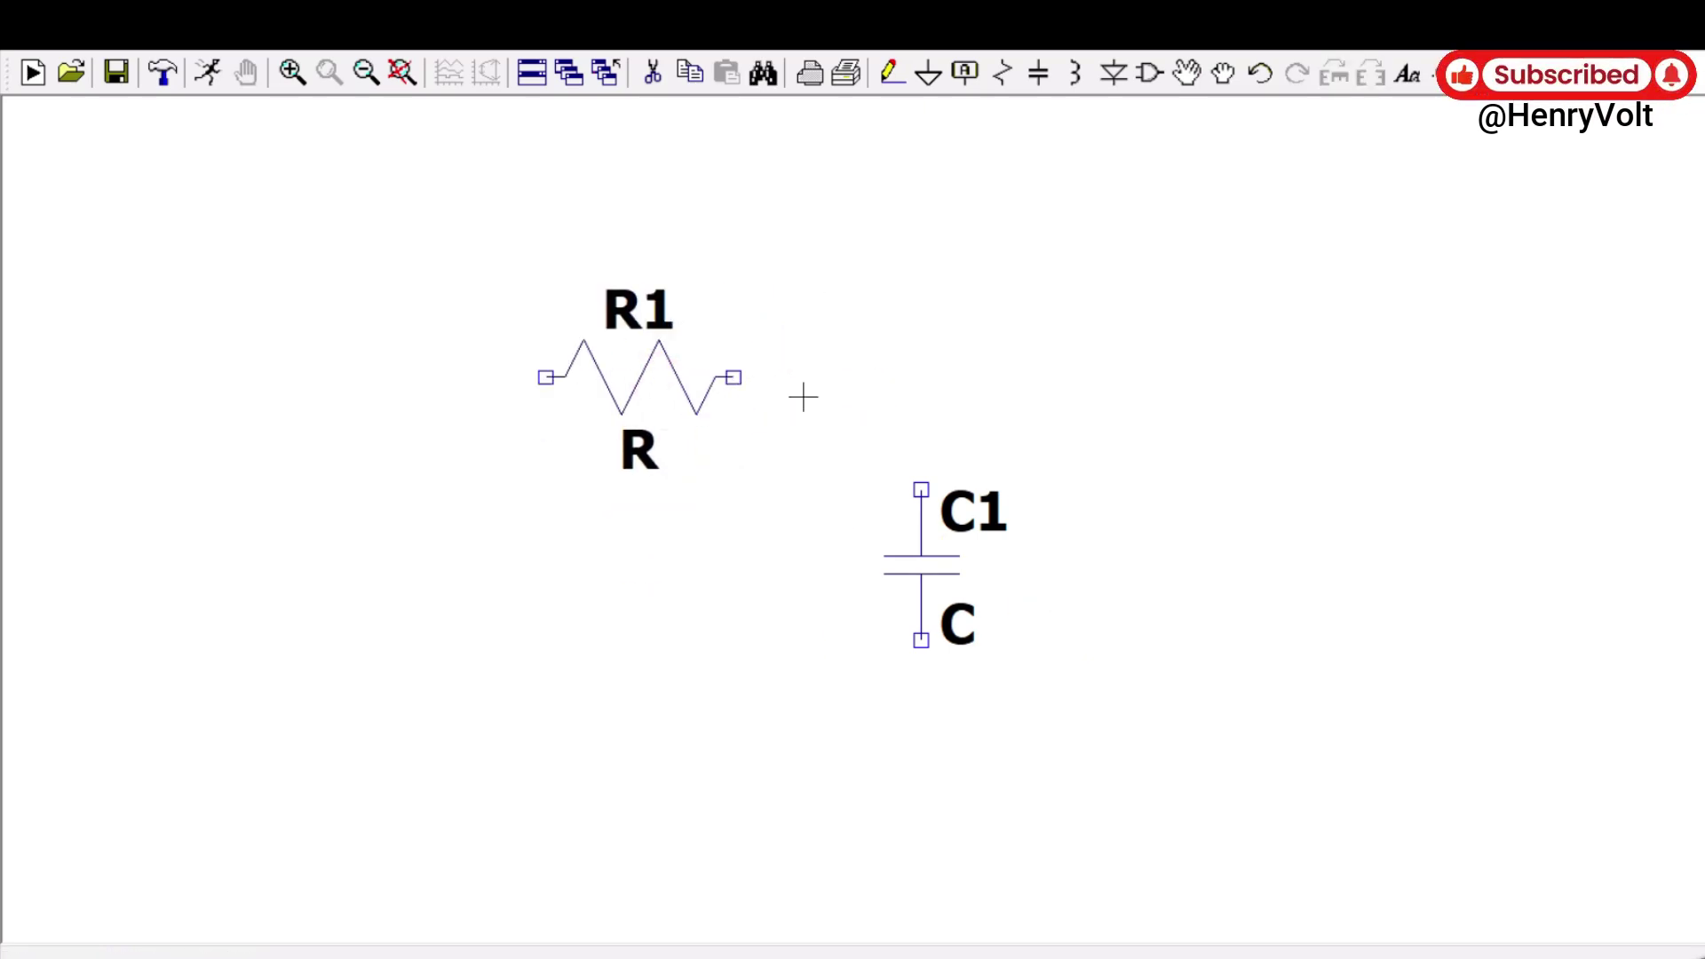
# Wire R1 and C1 into a closed rectangular loop.
pyautogui.click(890, 73)
pyautogui.click(734, 378)
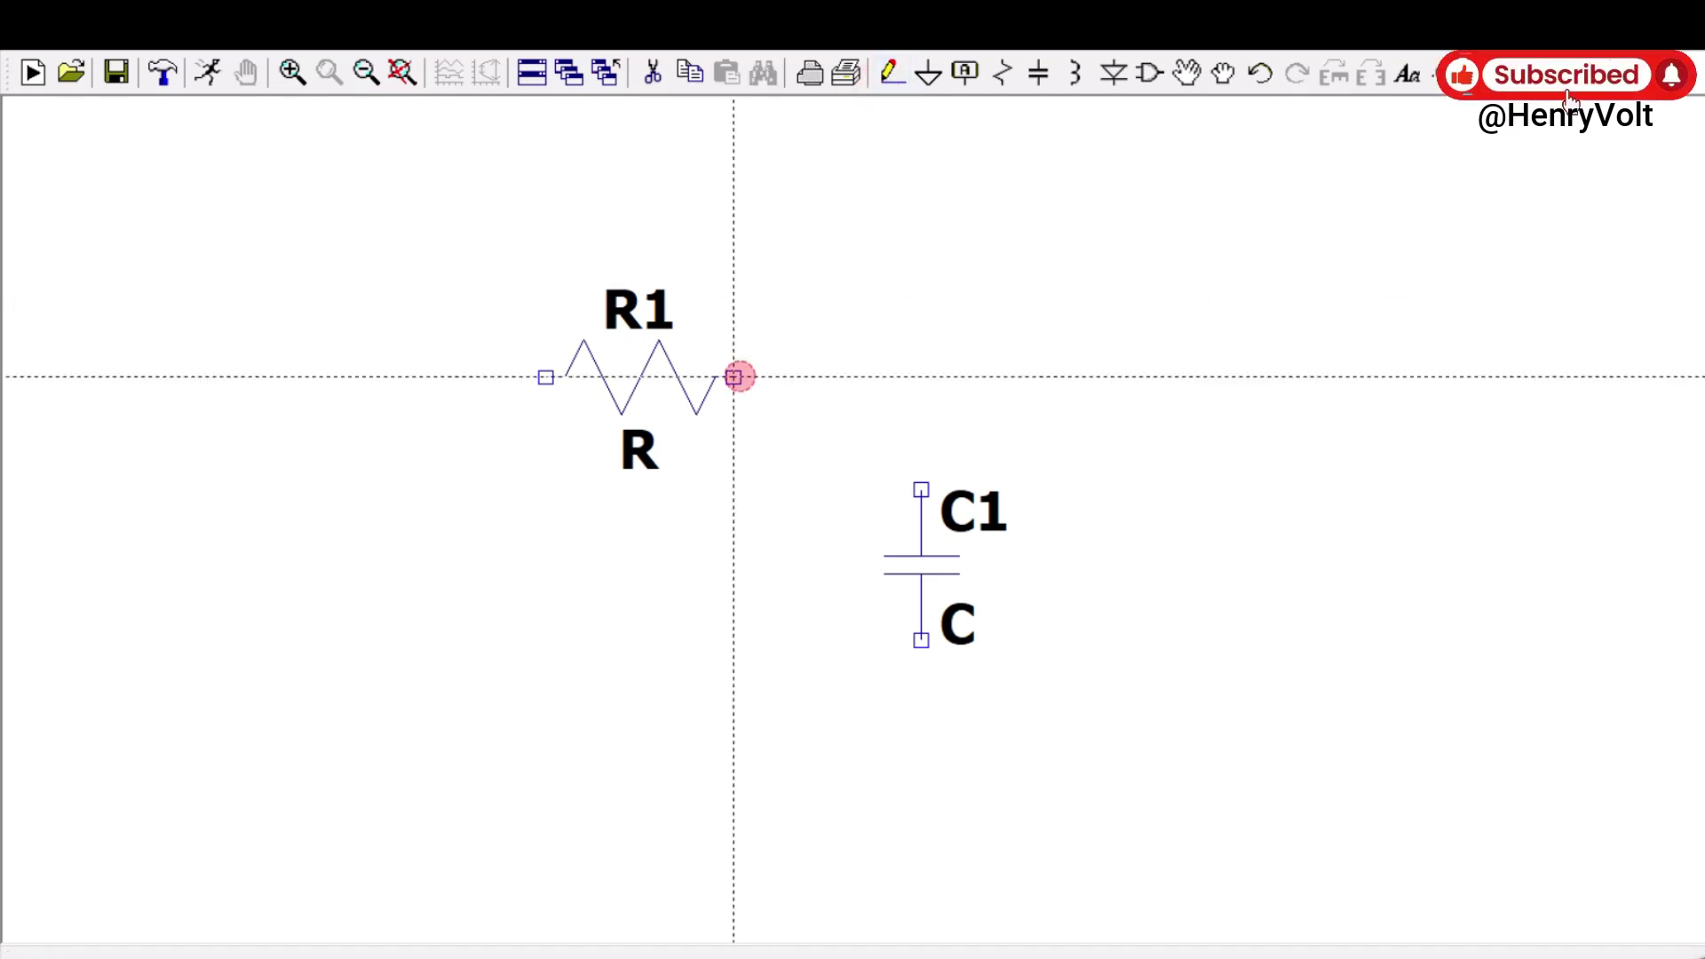
pyautogui.click(921, 378)
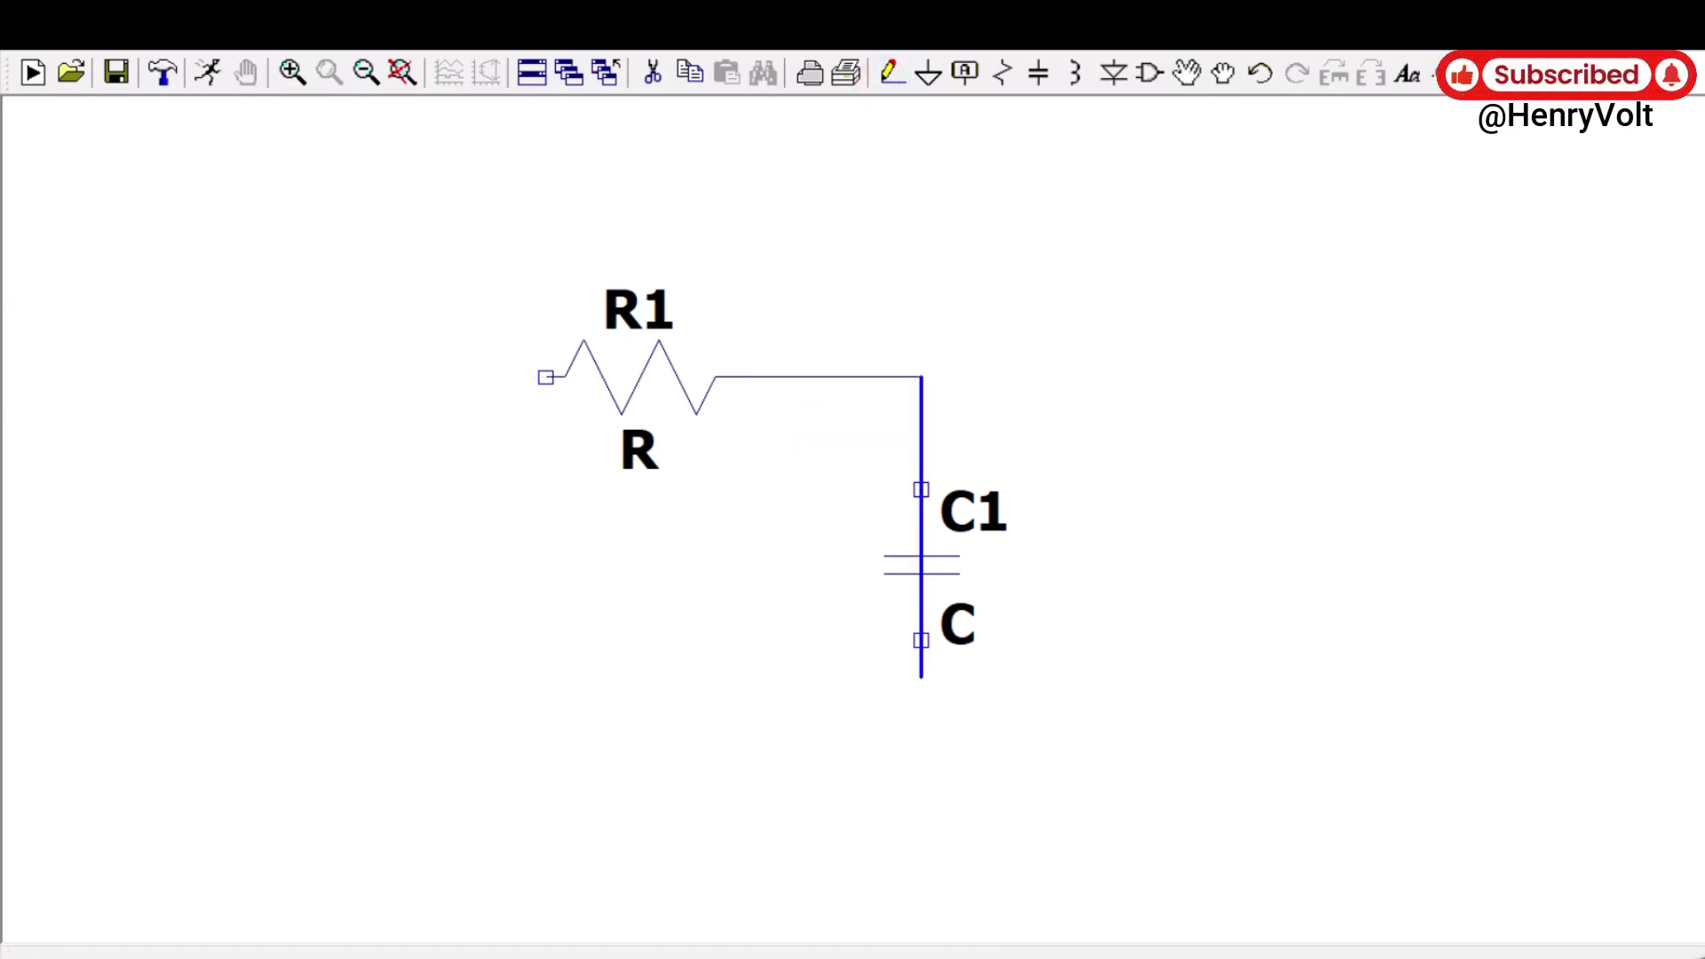
pyautogui.click(921, 714)
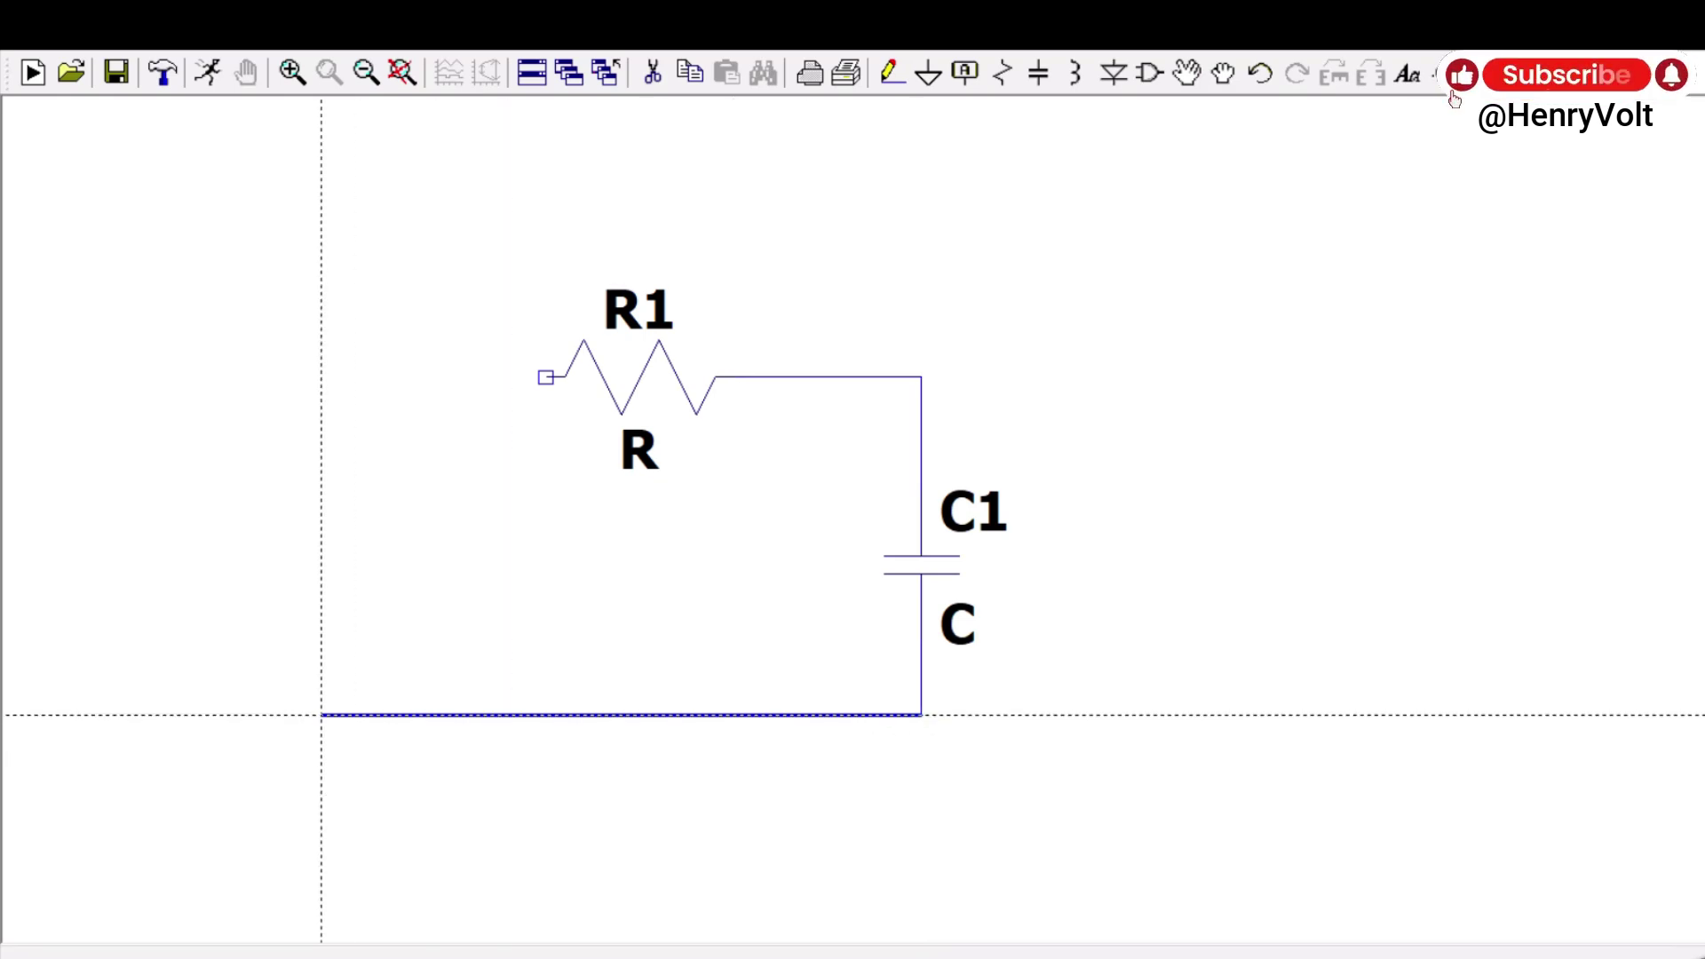
pyautogui.click(320, 714)
pyautogui.click(320, 377)
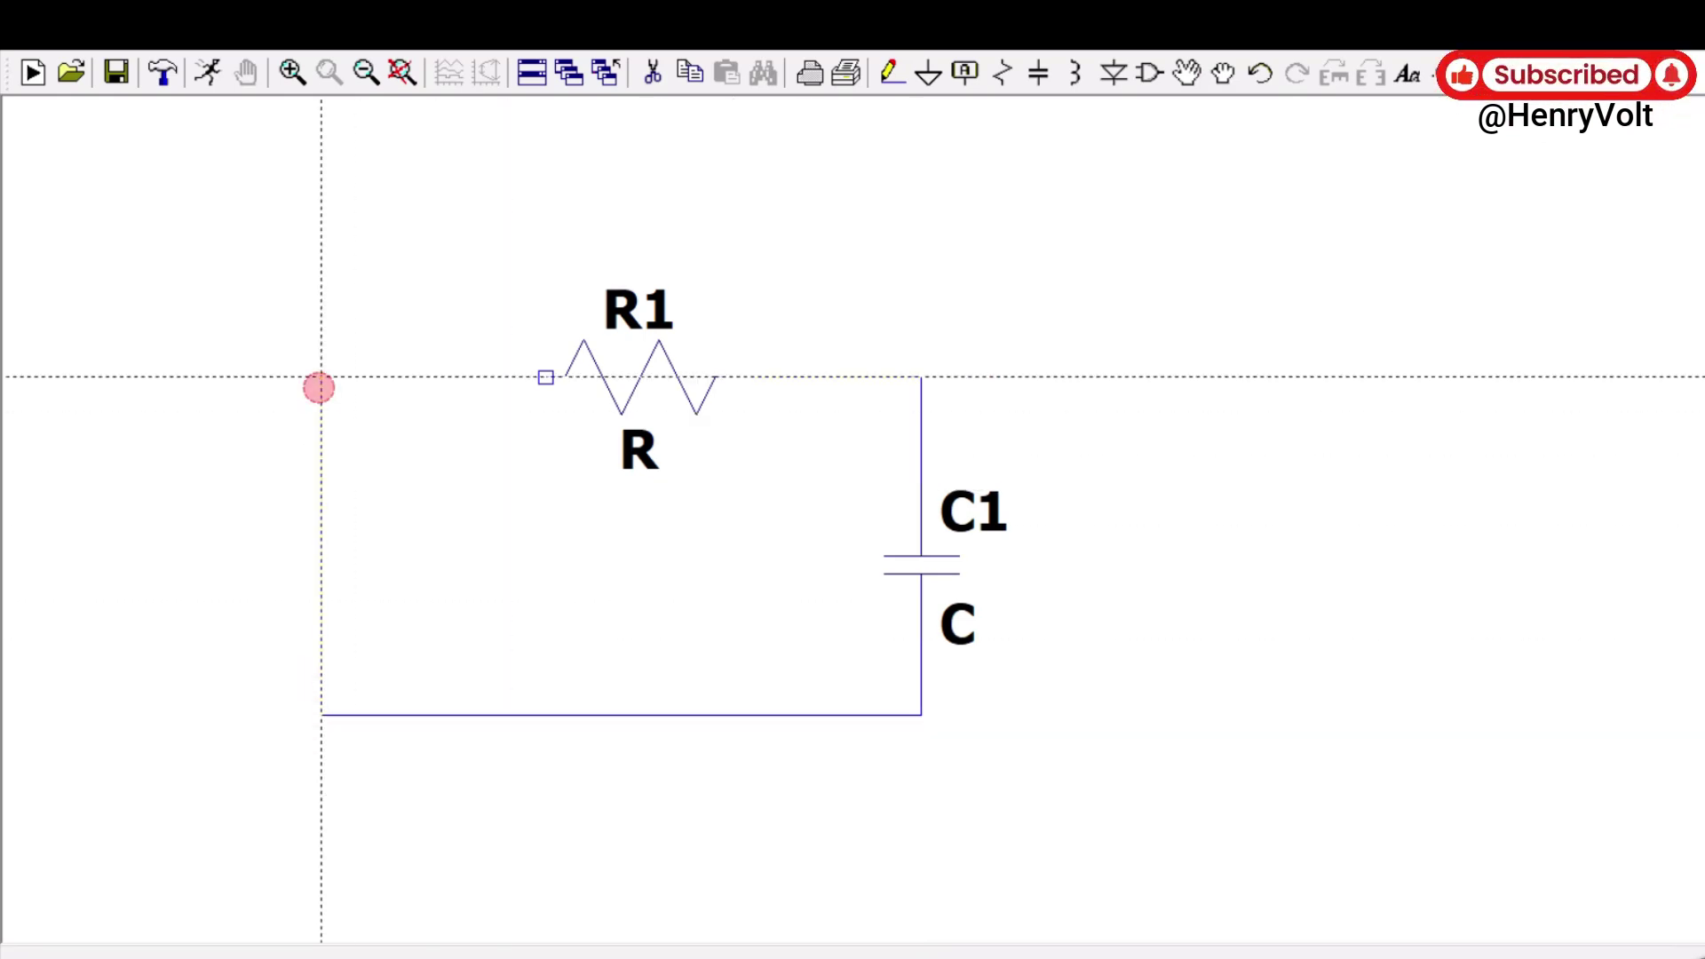
pyautogui.click(804, 378)
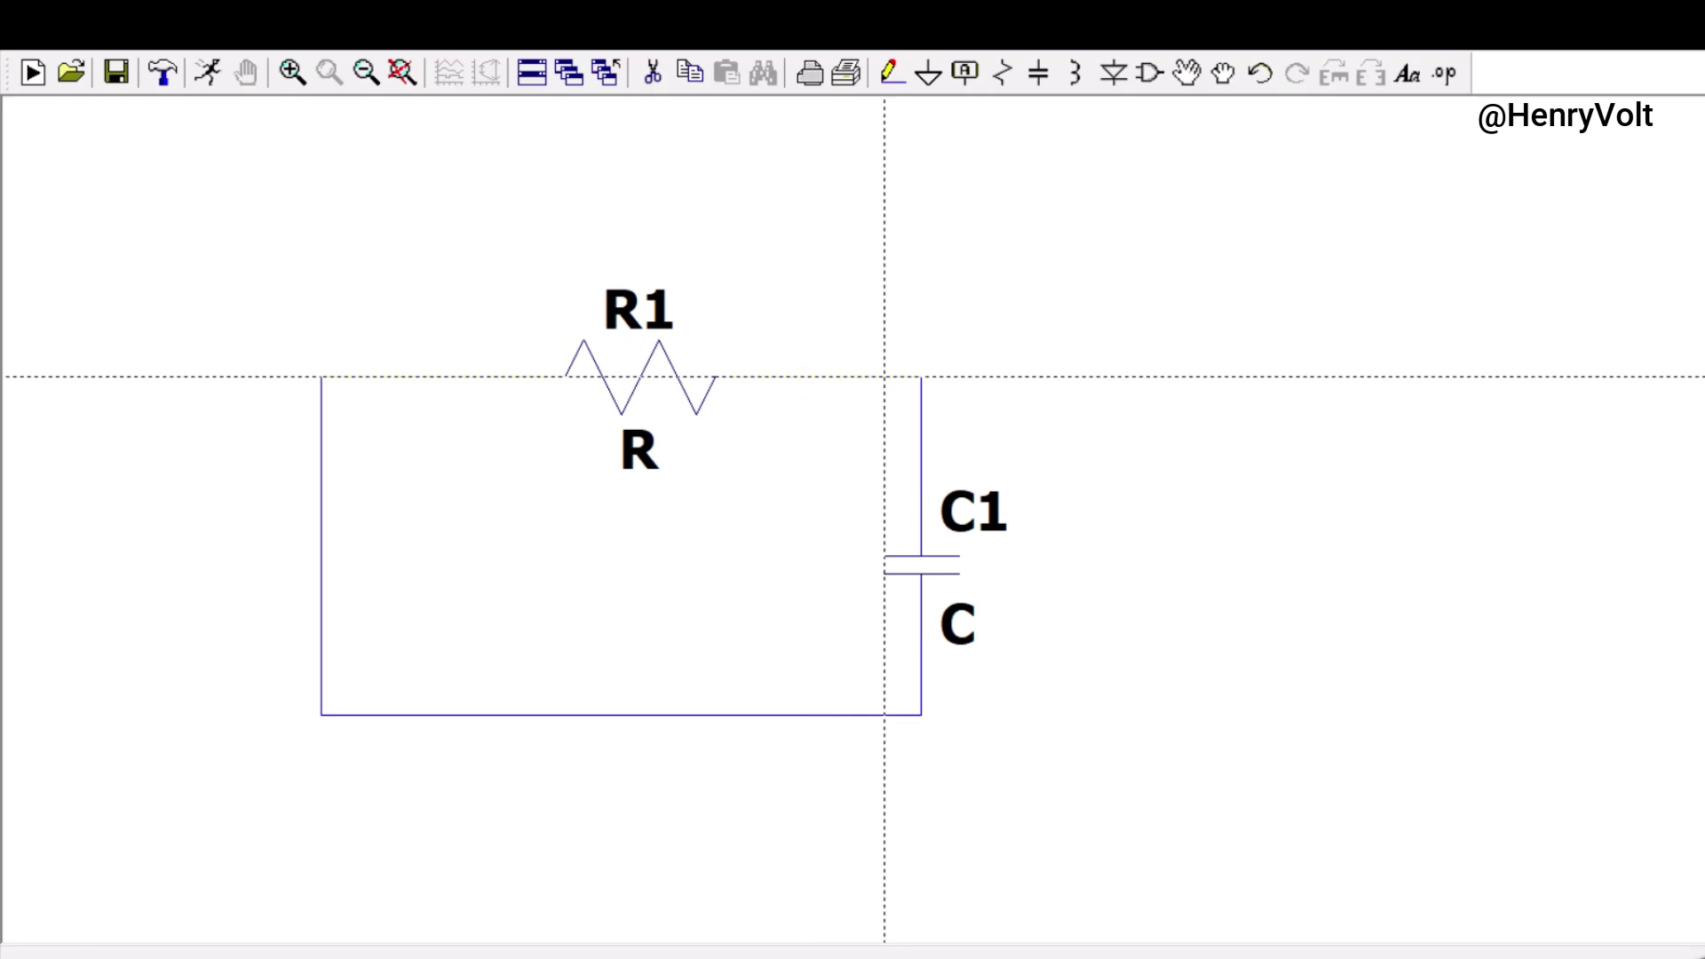
pyautogui.press('Escape')
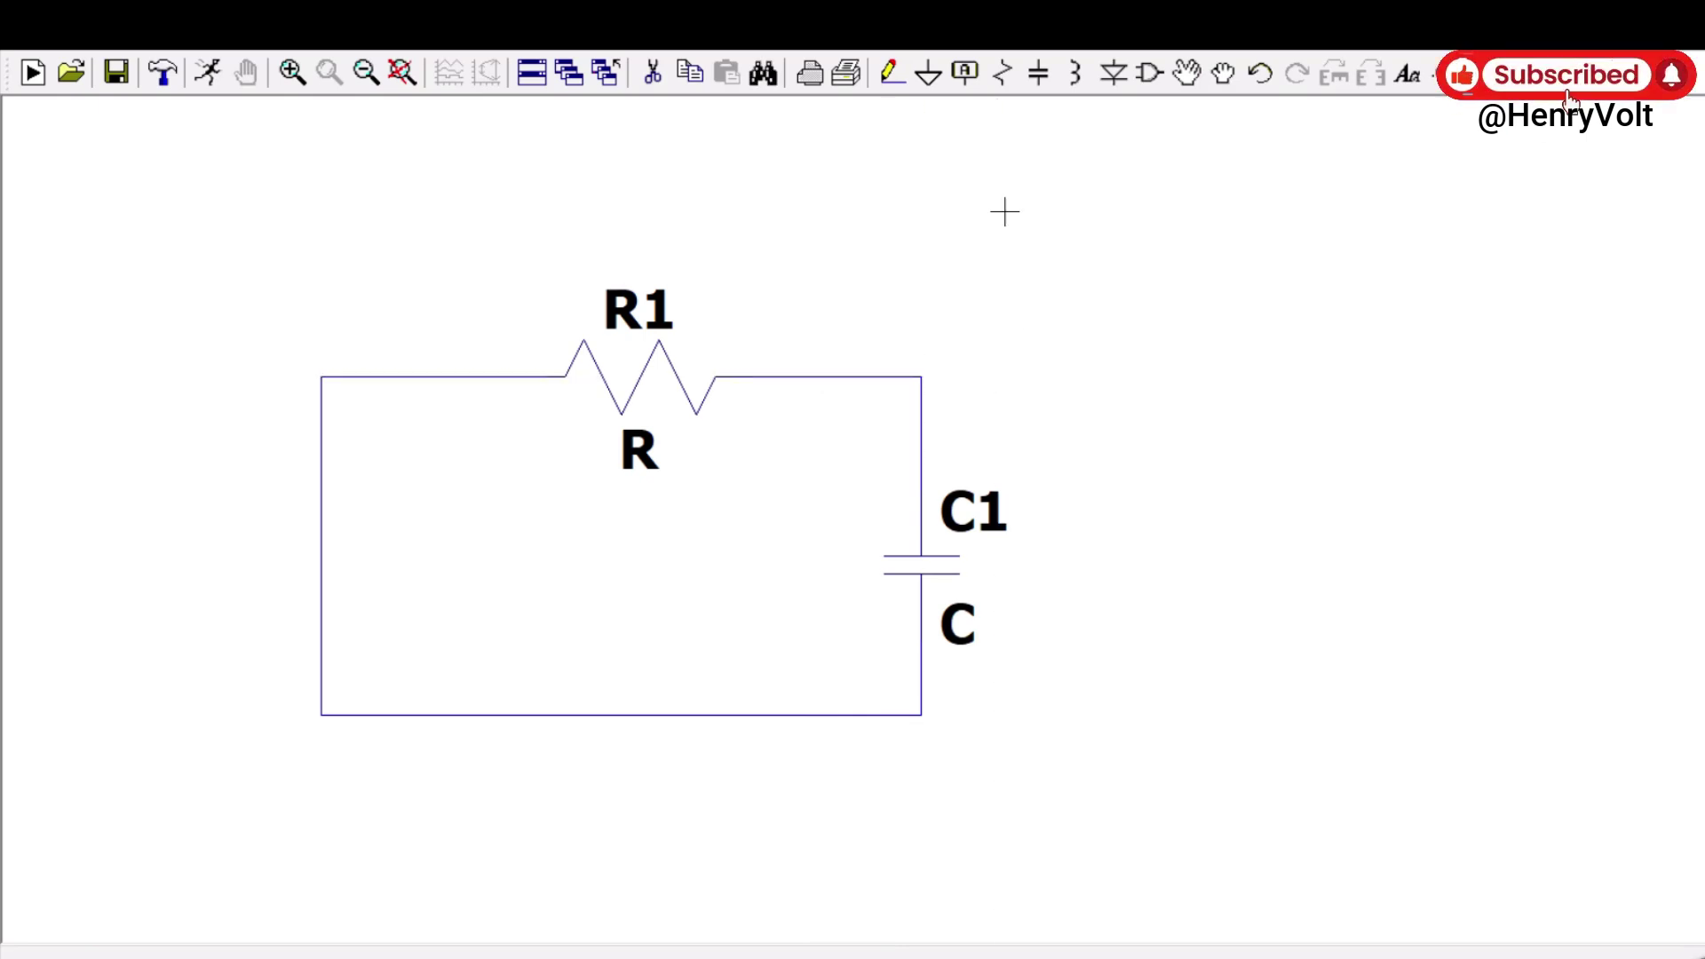
# Add a ground below the capacitor and connect it to the bottom wire.
pyautogui.click(929, 74)
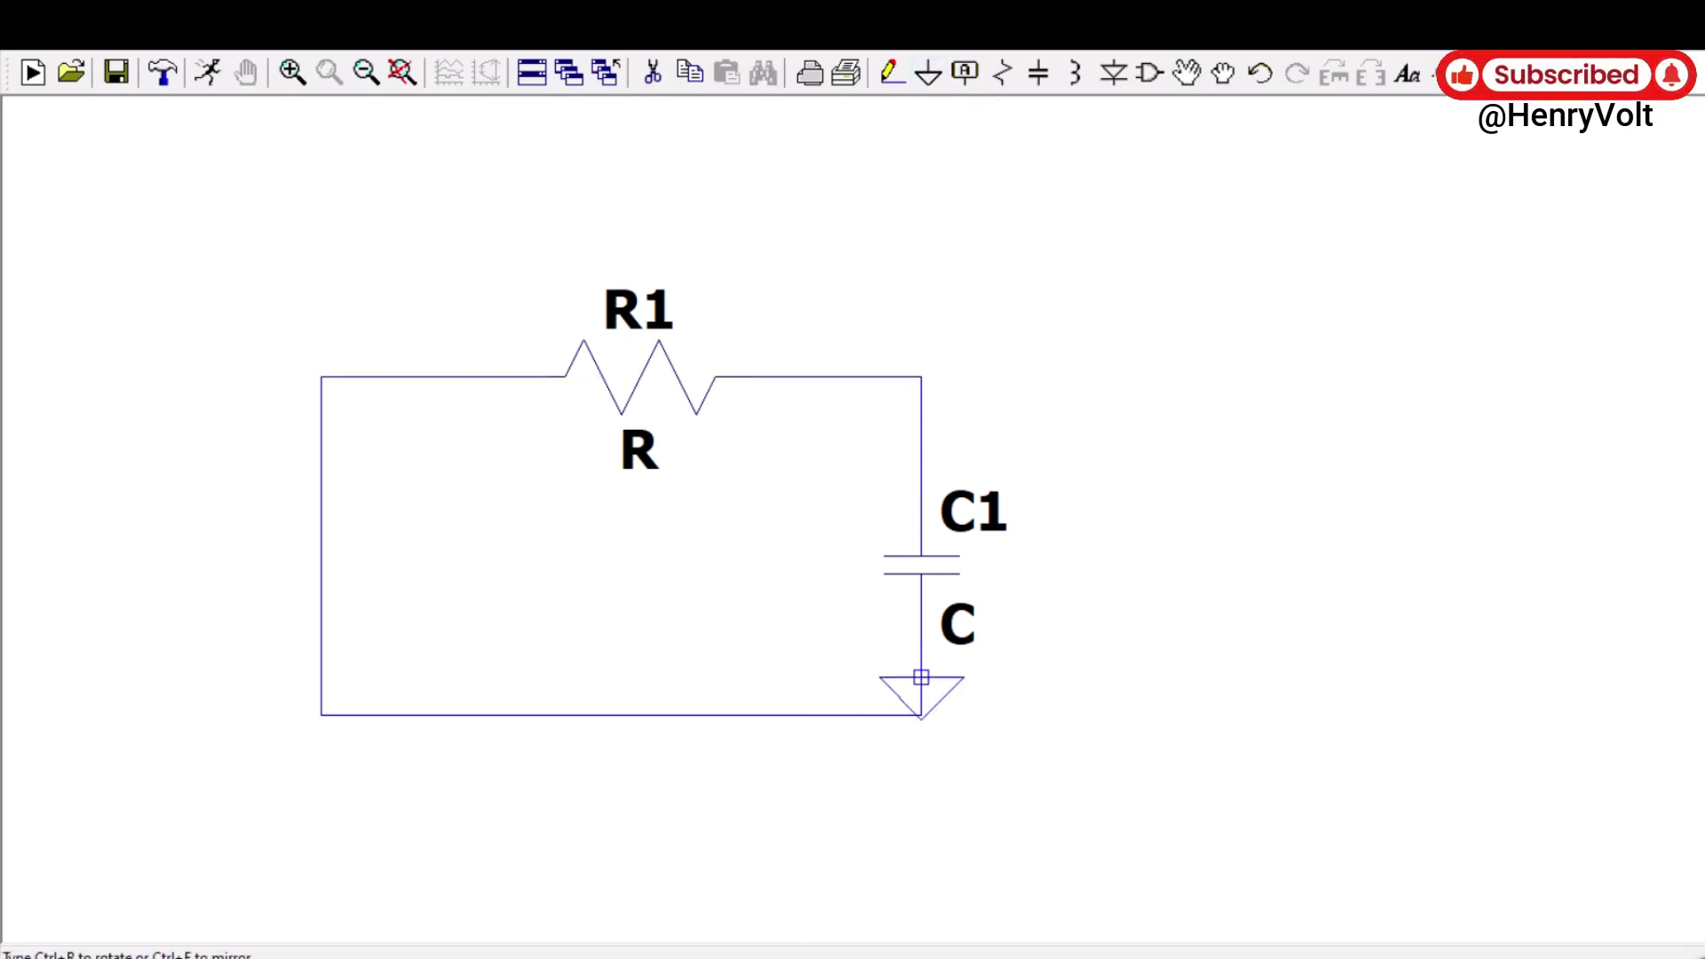
pyautogui.click(884, 746)
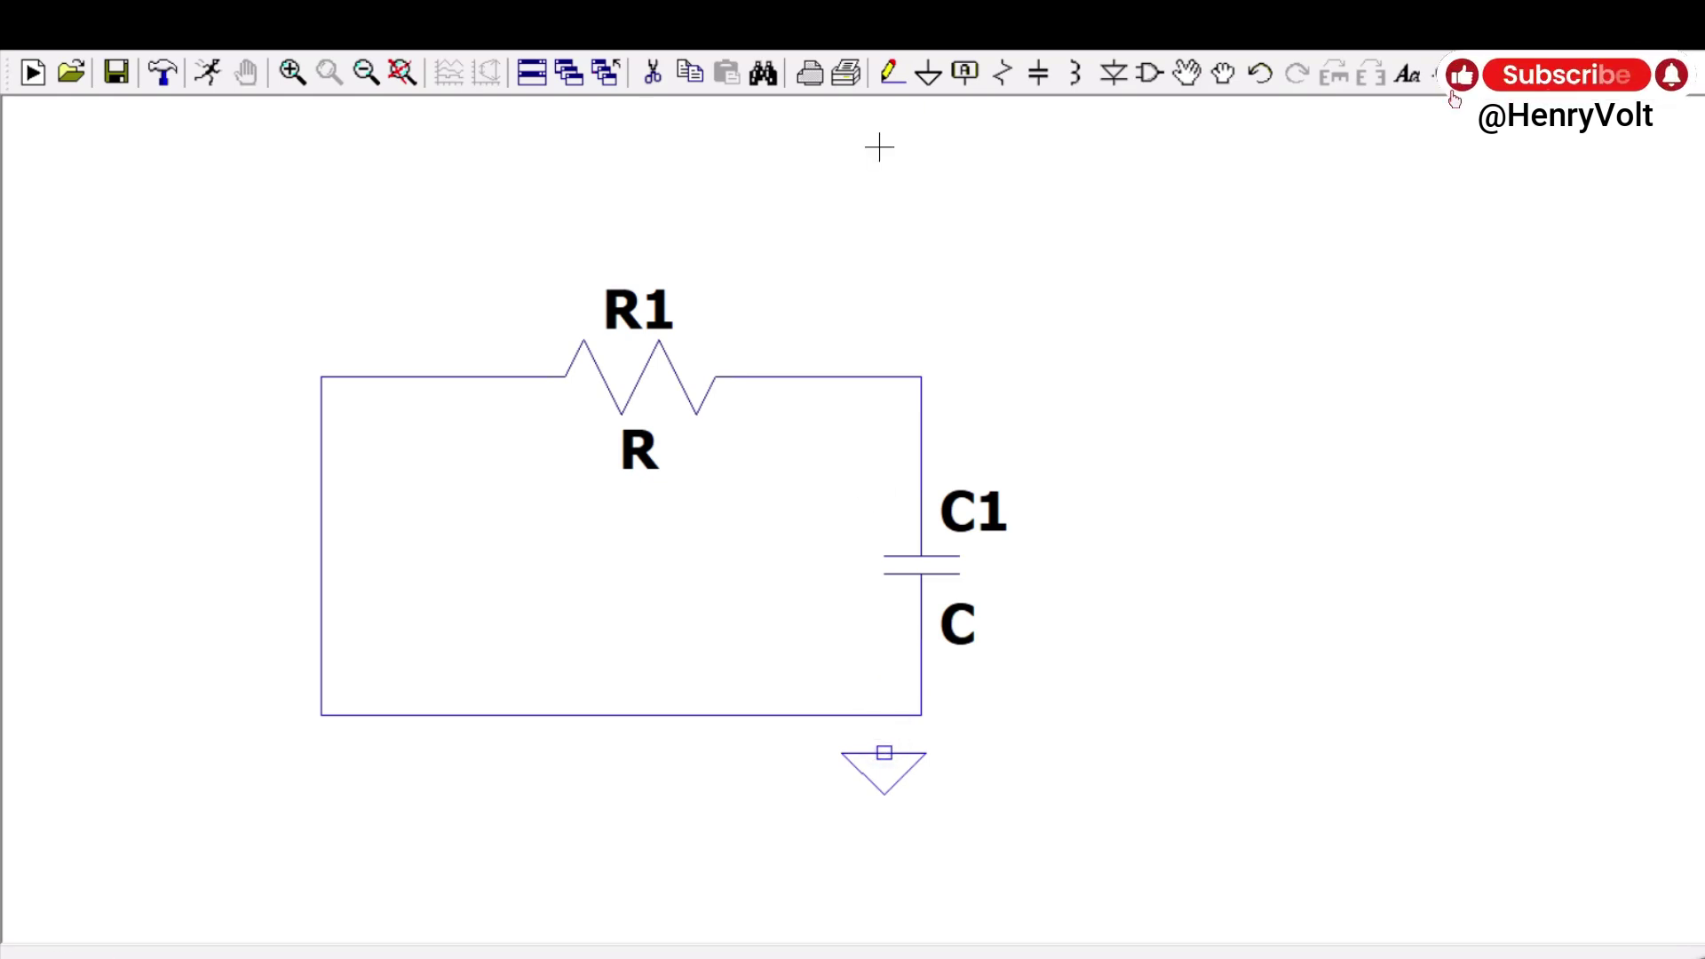
pyautogui.click(891, 72)
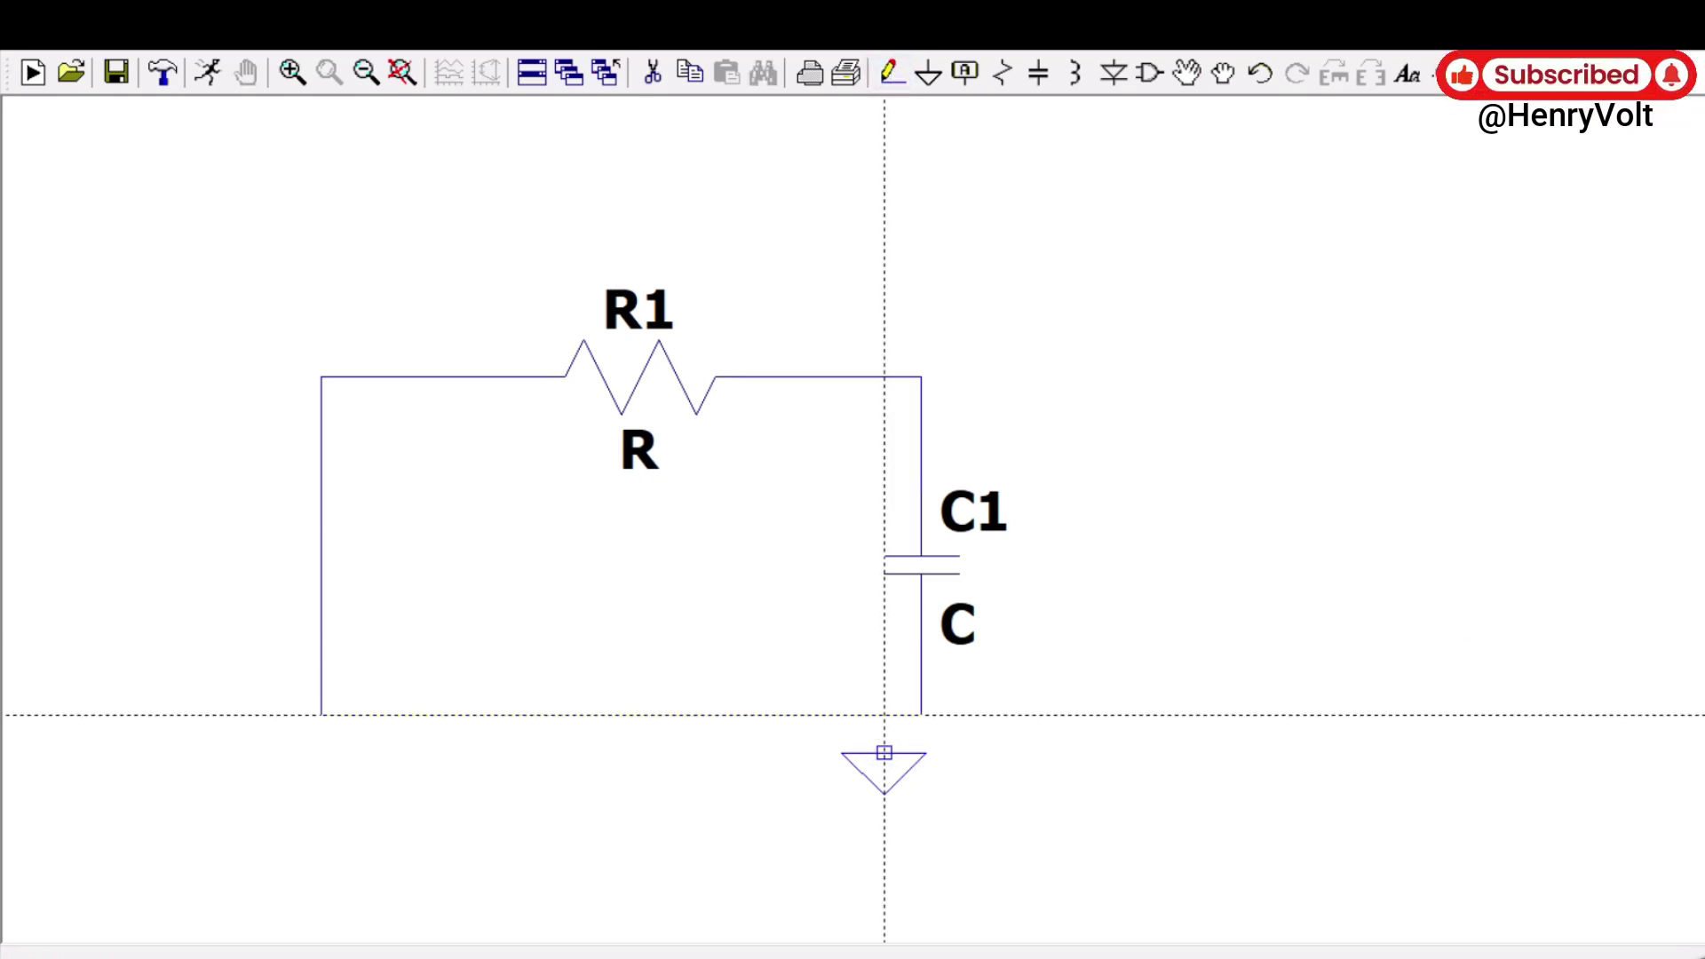
pyautogui.click(884, 753)
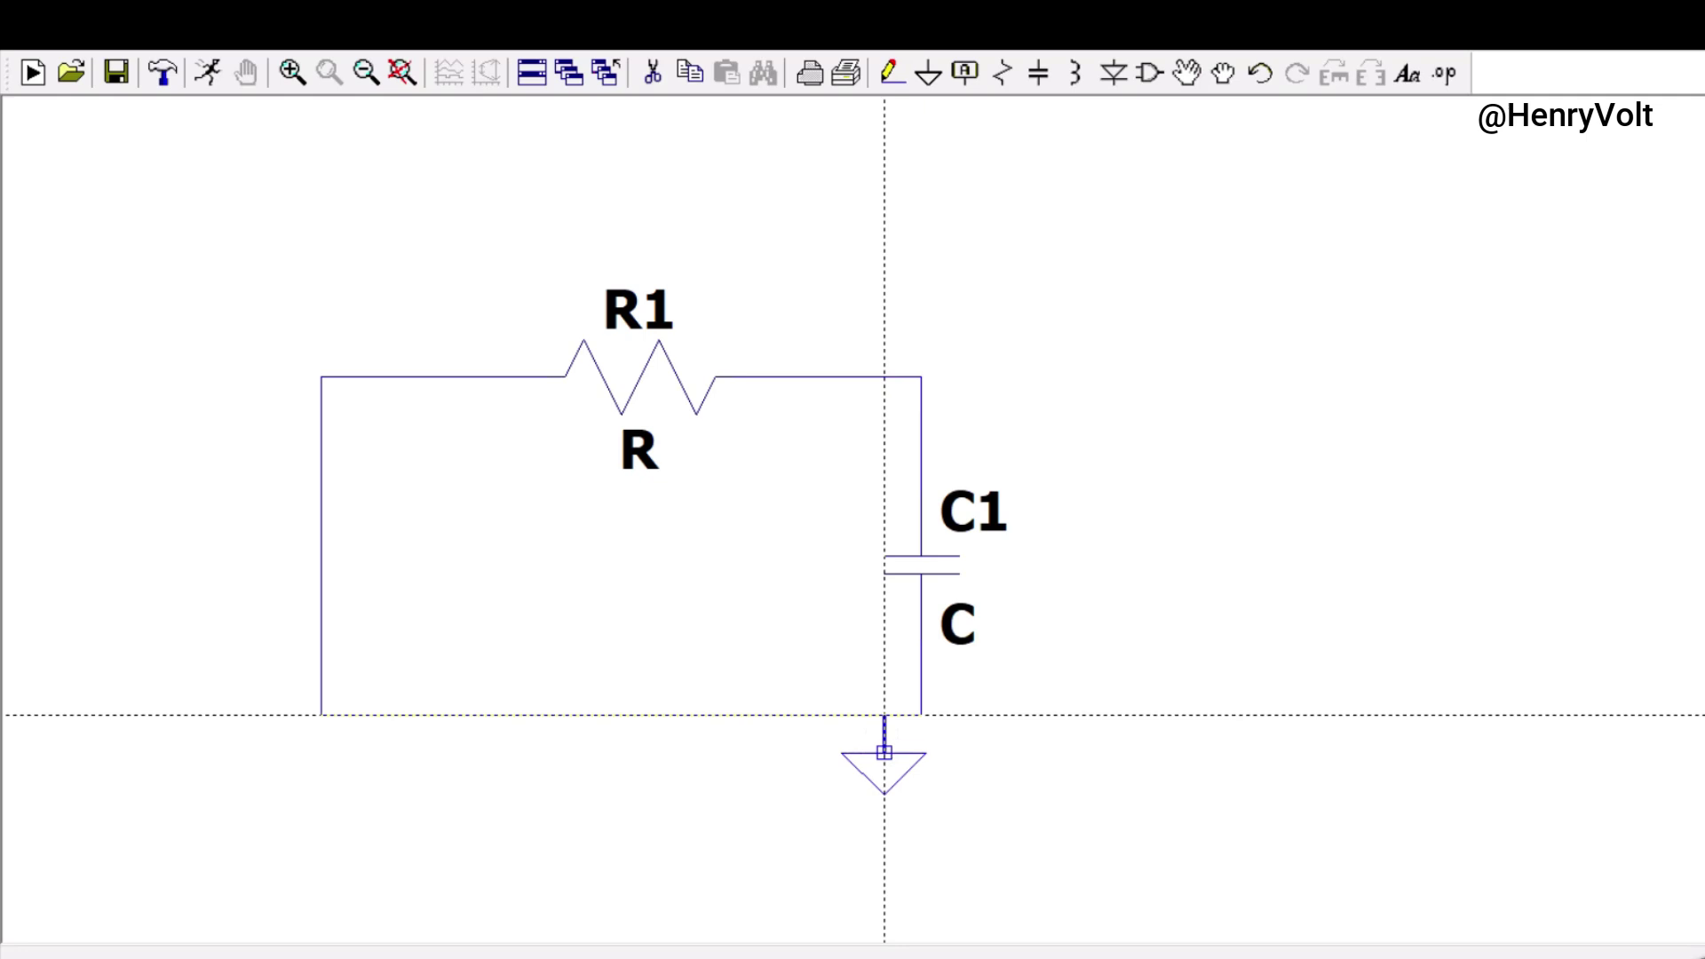
pyautogui.click(885, 715)
pyautogui.press('Escape')
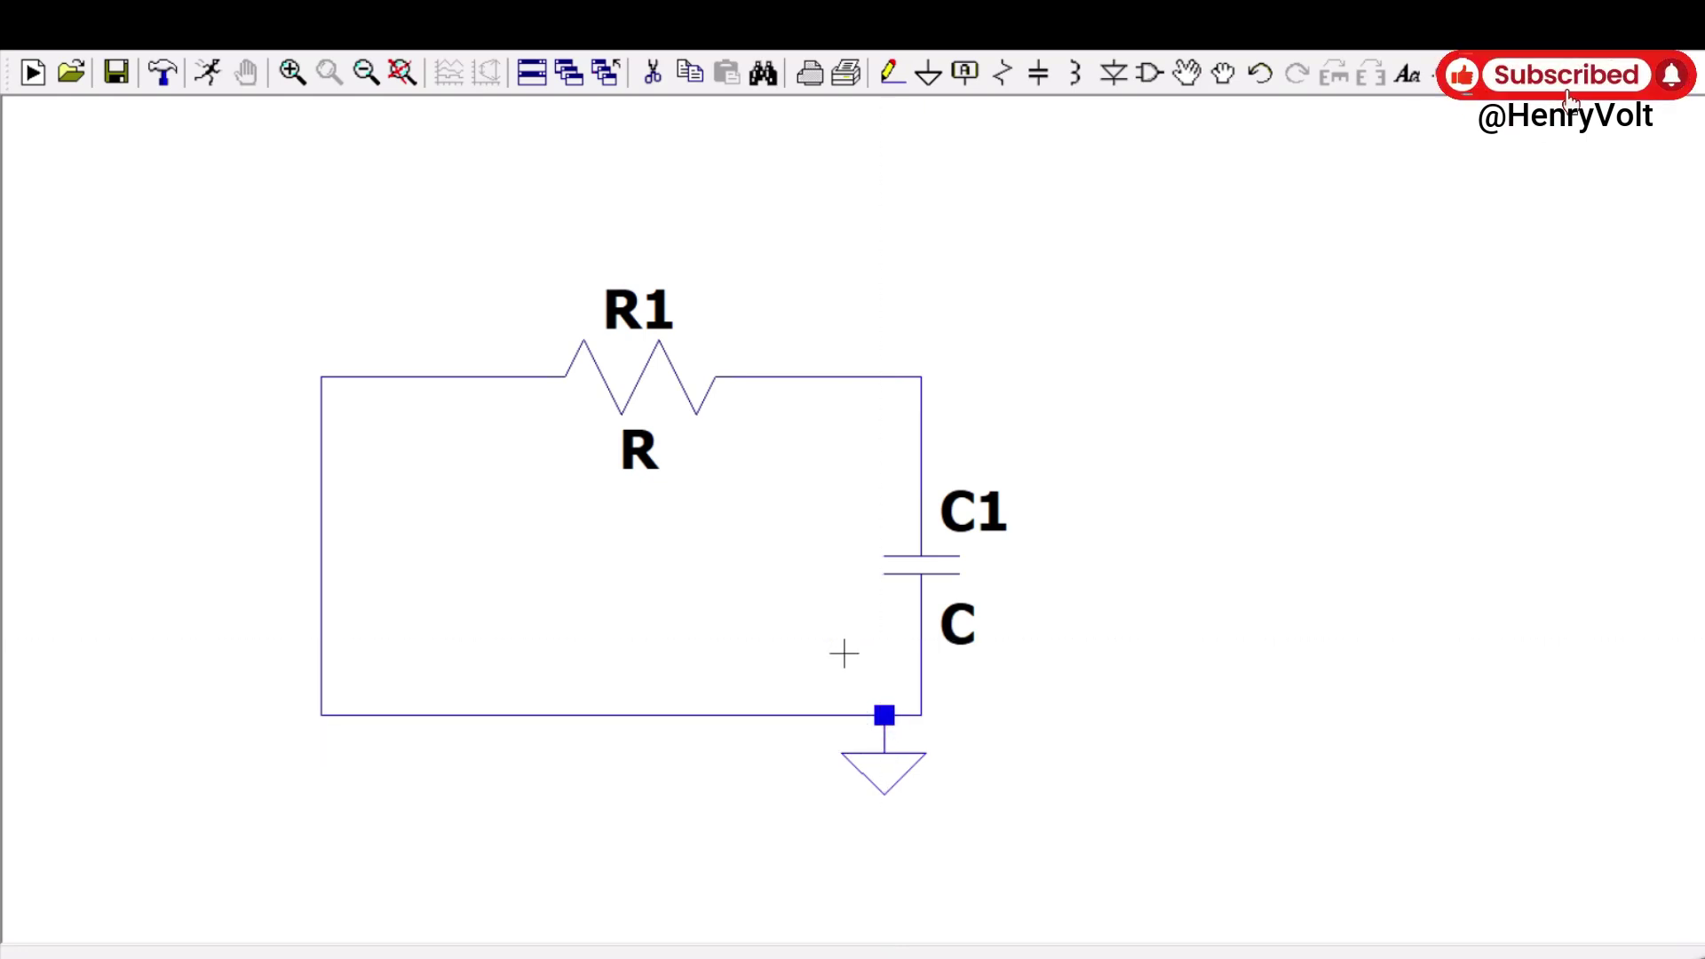
pyautogui.moveTo(722, 597); pyautogui.dragTo(924, 544)
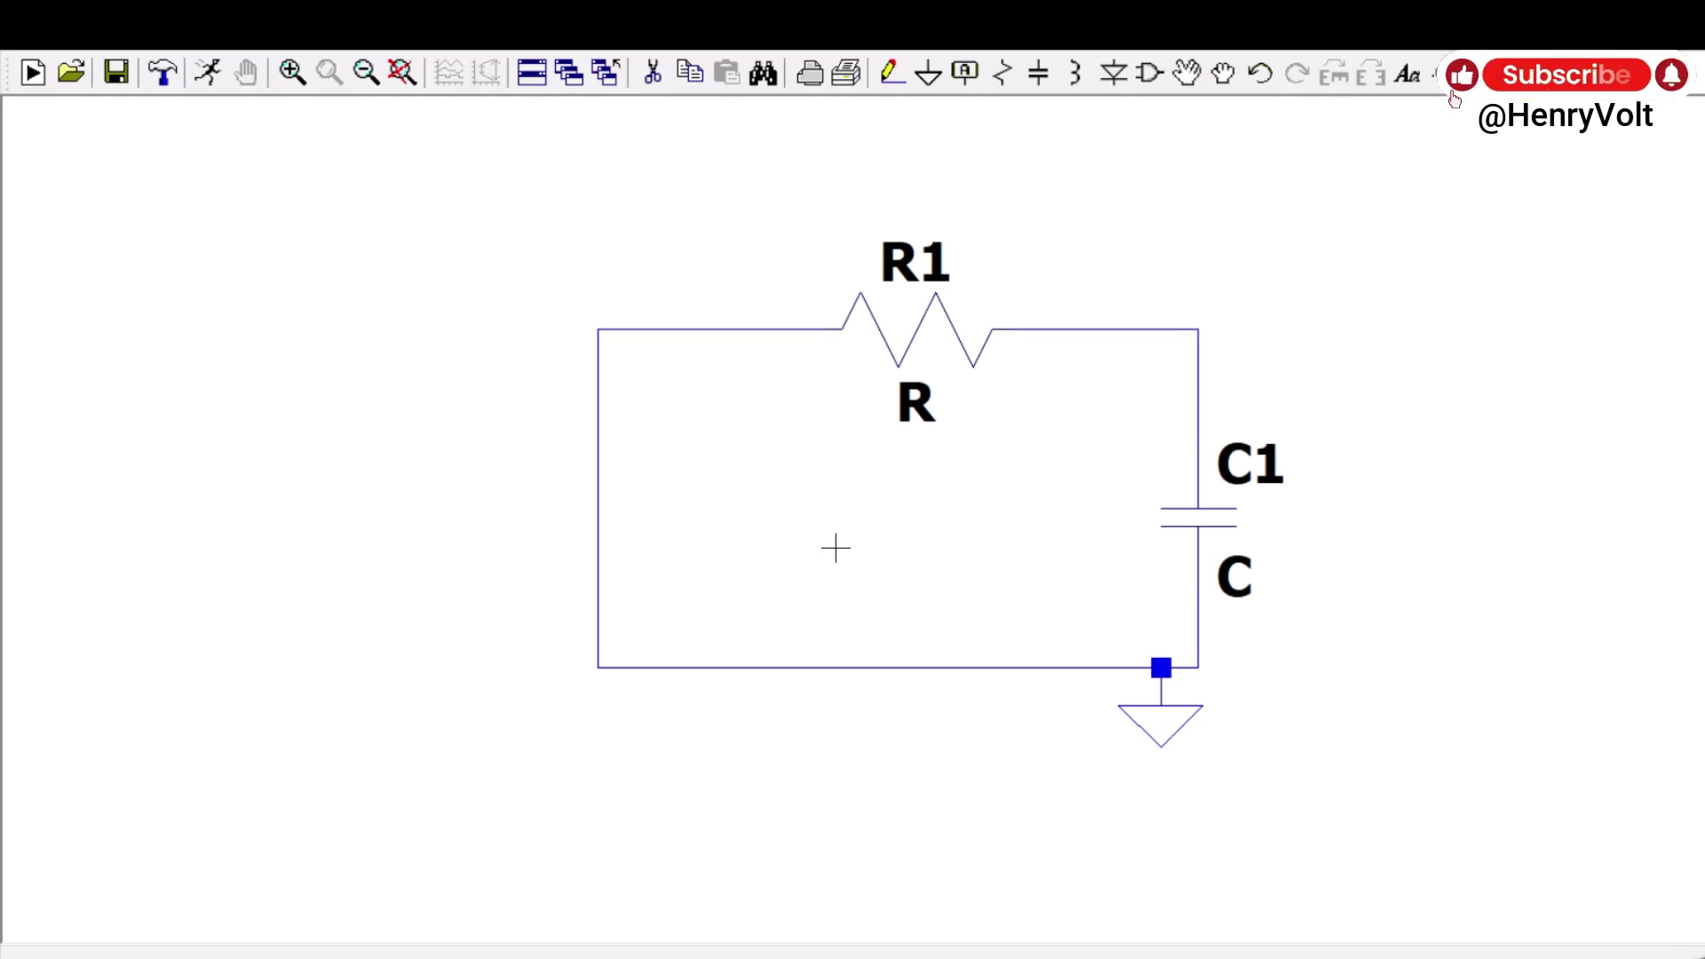
pyautogui.click(502, 502)
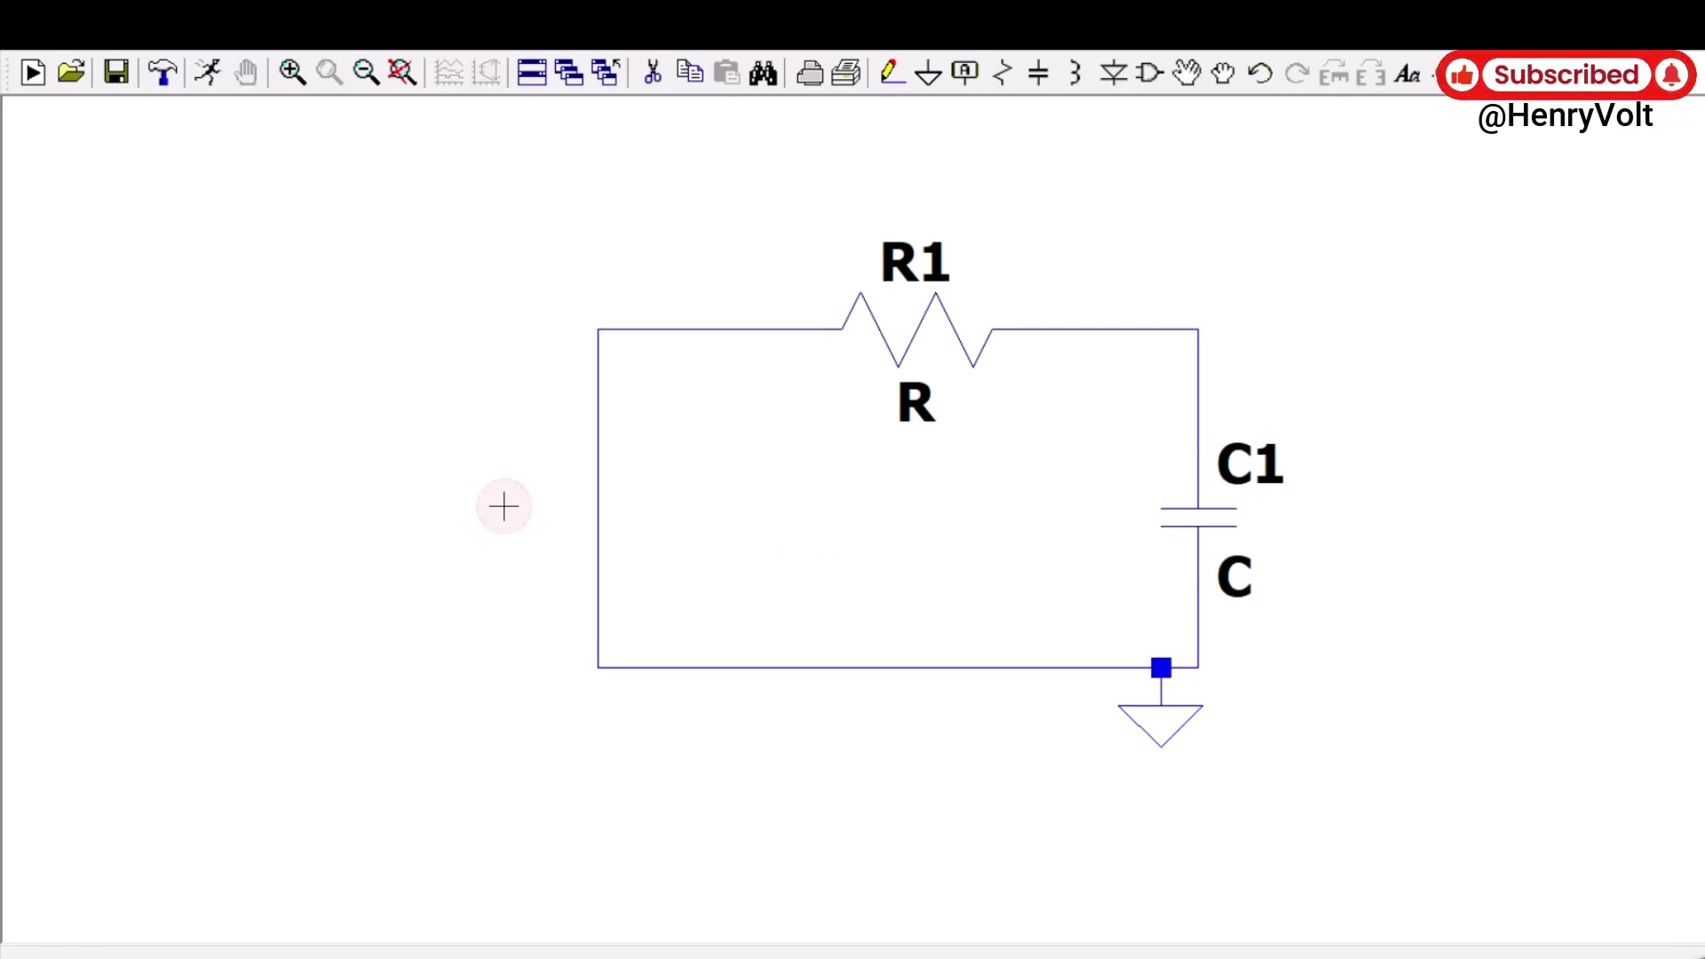
pyautogui.moveTo(868, 510); pyautogui.dragTo(772, 536)
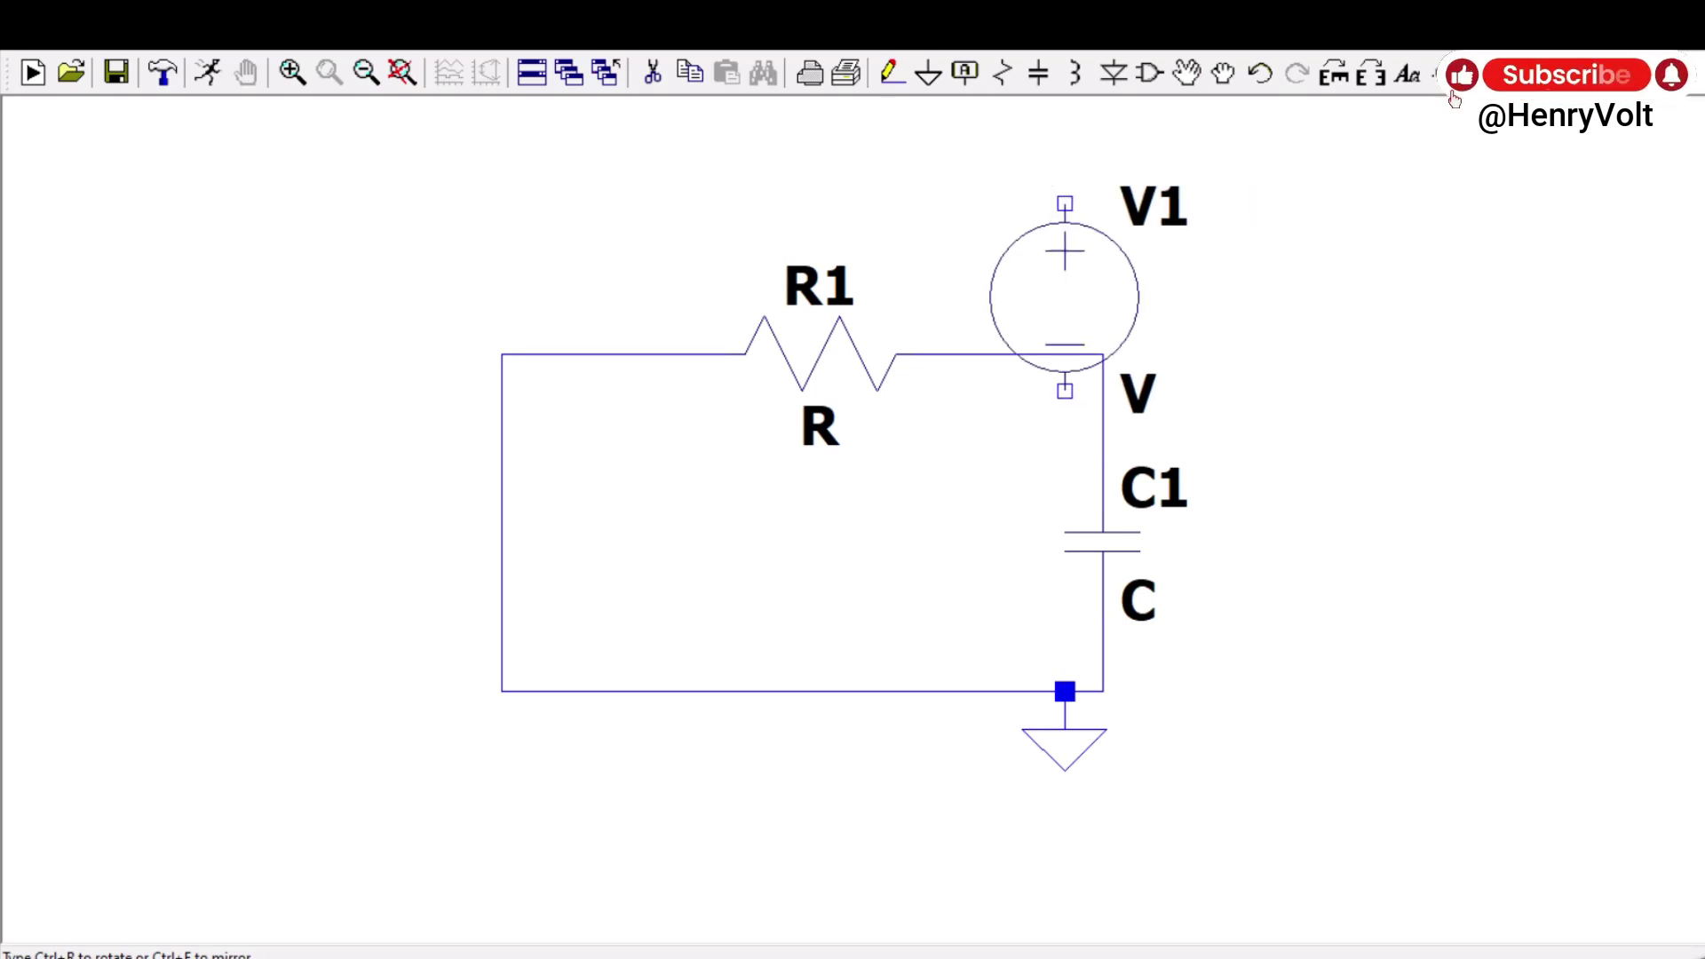
# Place voltage source V1 on the left wire and give it AC amplitude 1.
pyautogui.click(502, 522)
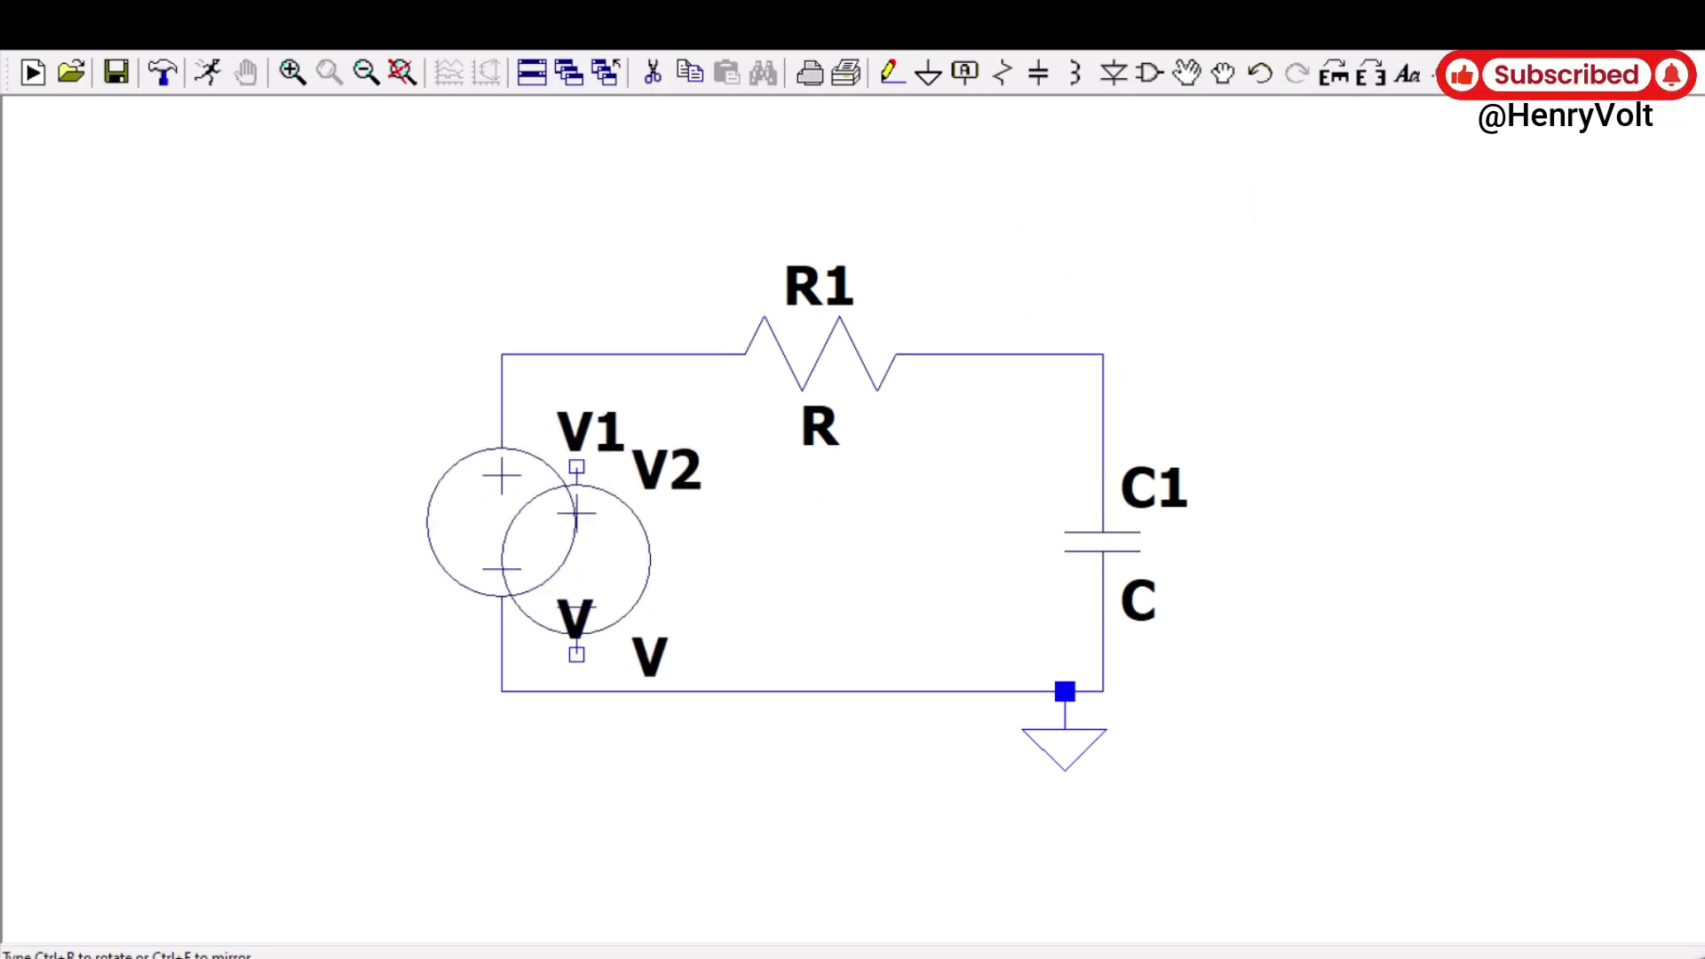
pyautogui.press('Escape')
pyautogui.rightClick(525, 537)
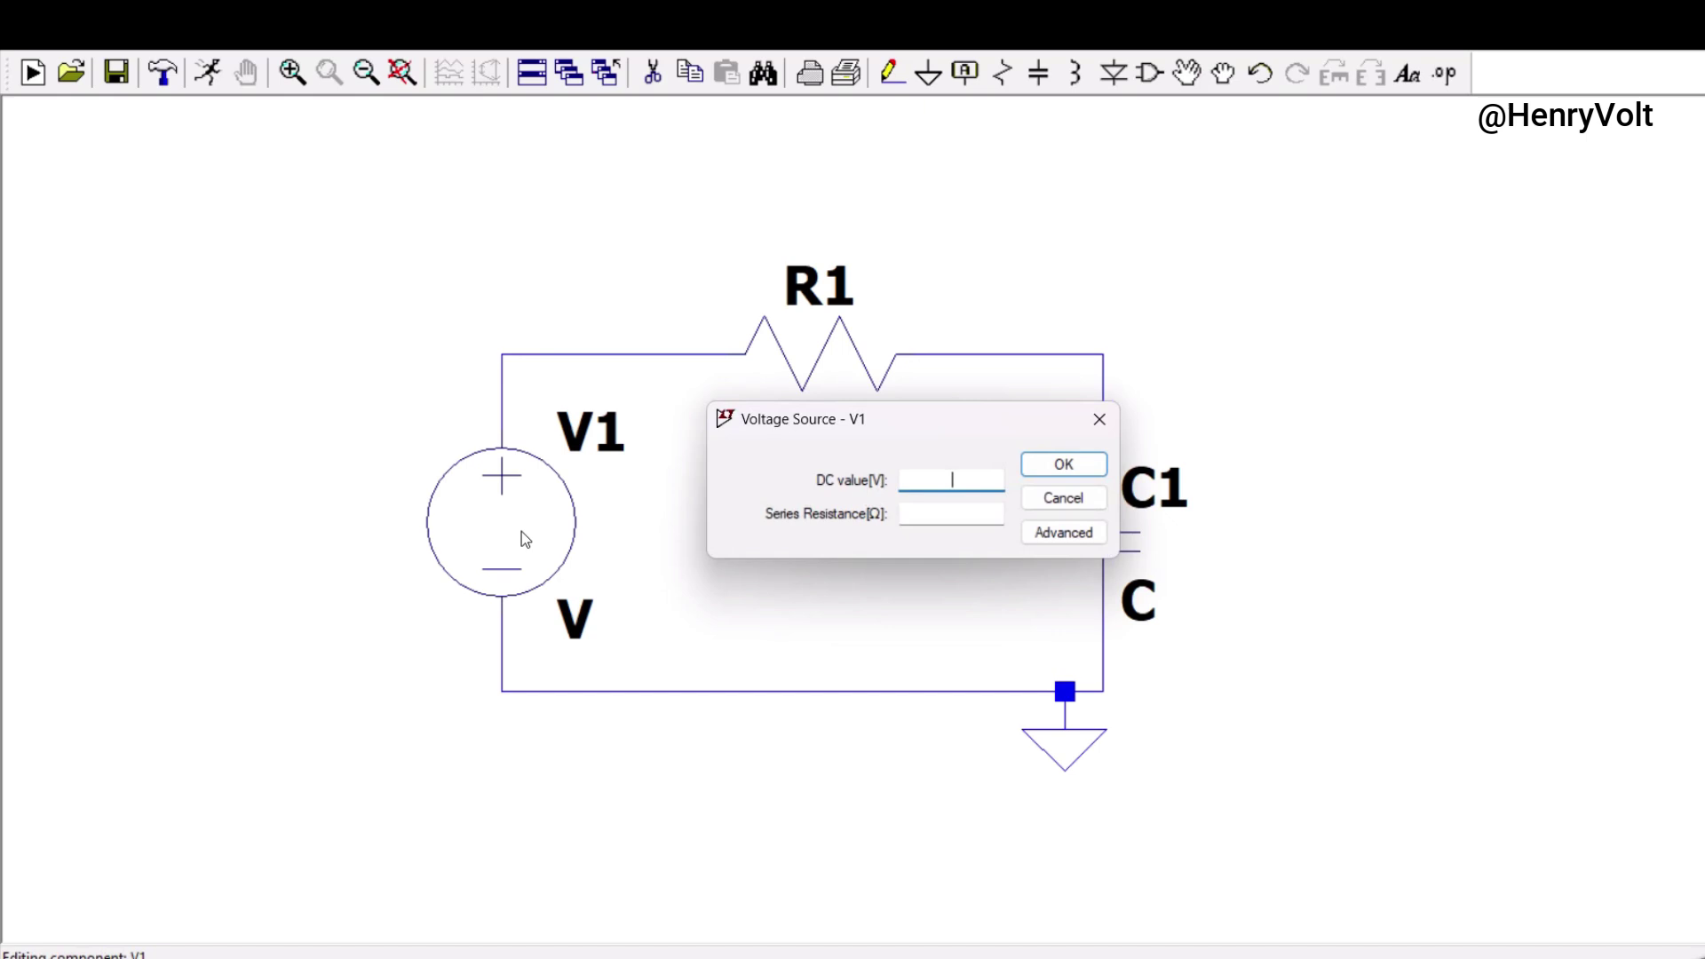
pyautogui.click(1049, 537)
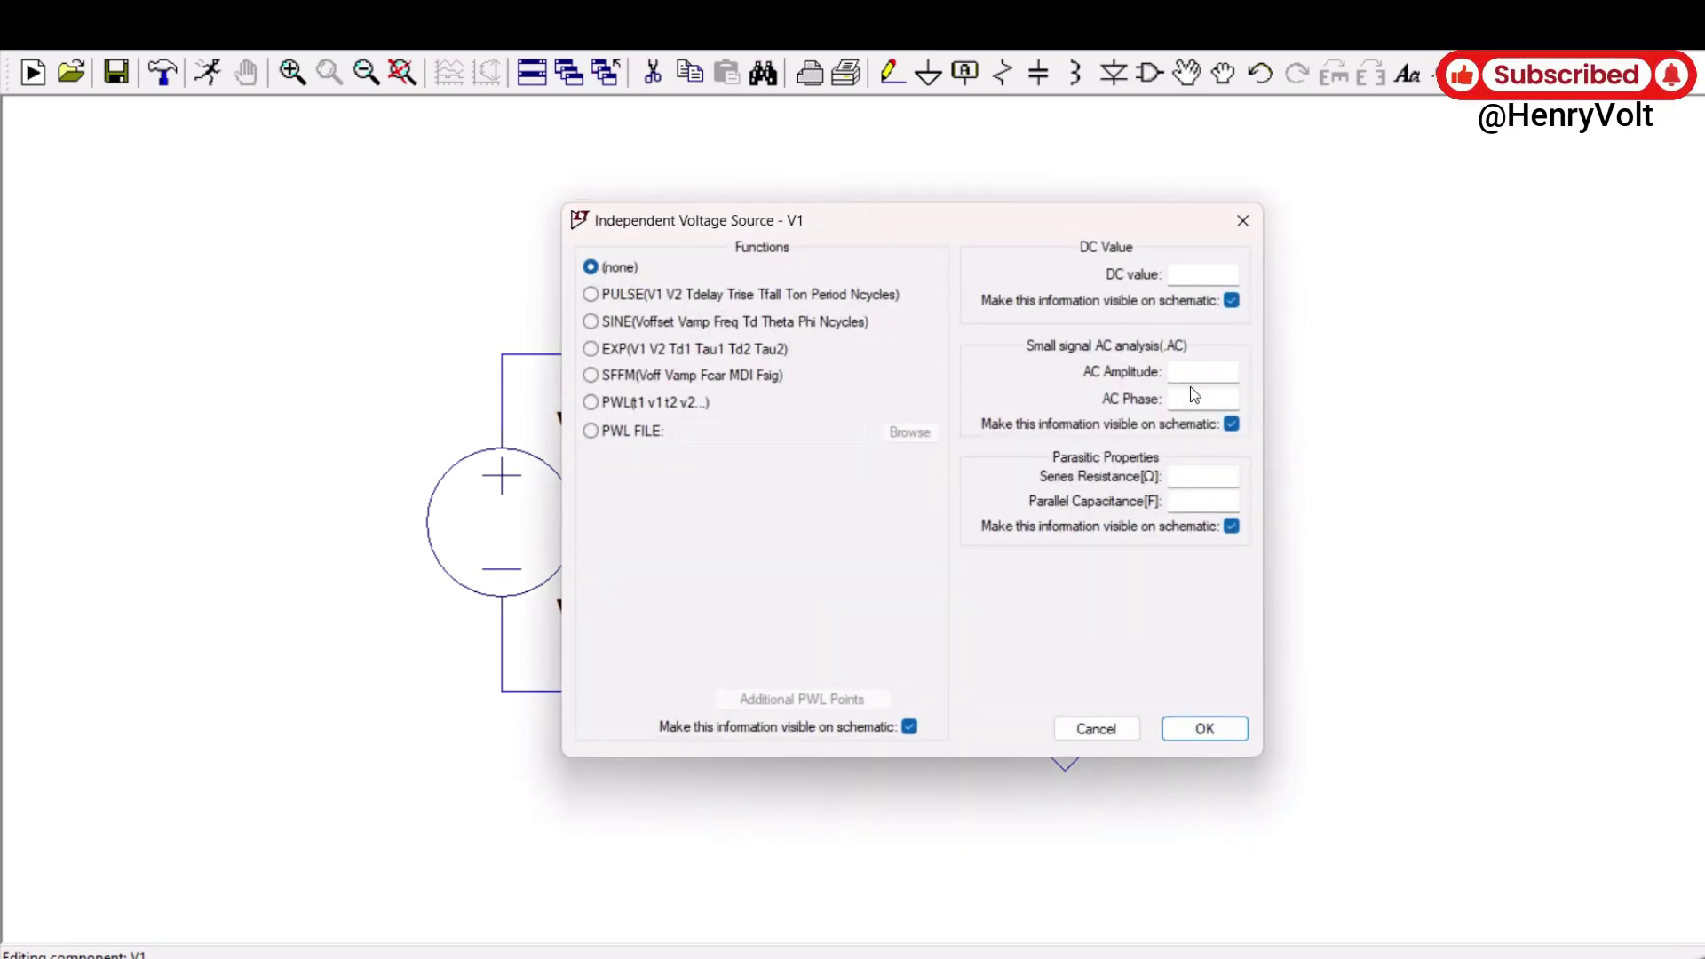
pyautogui.click(1197, 373)
pyautogui.write('1')
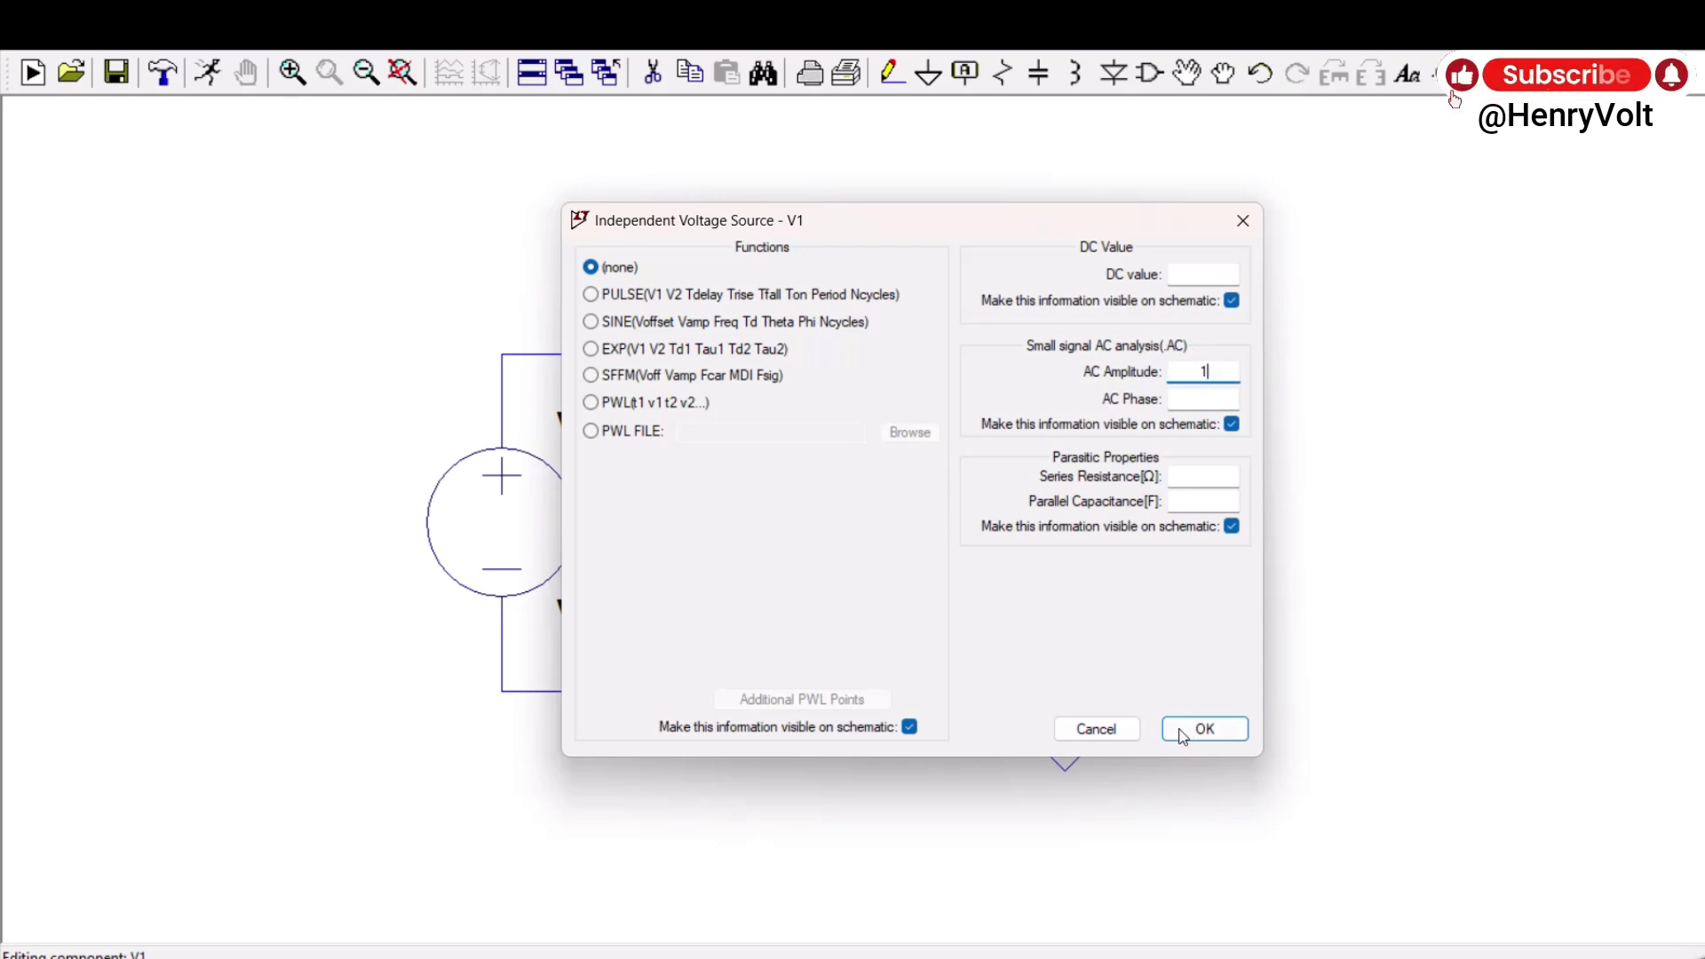
pyautogui.click(1192, 732)
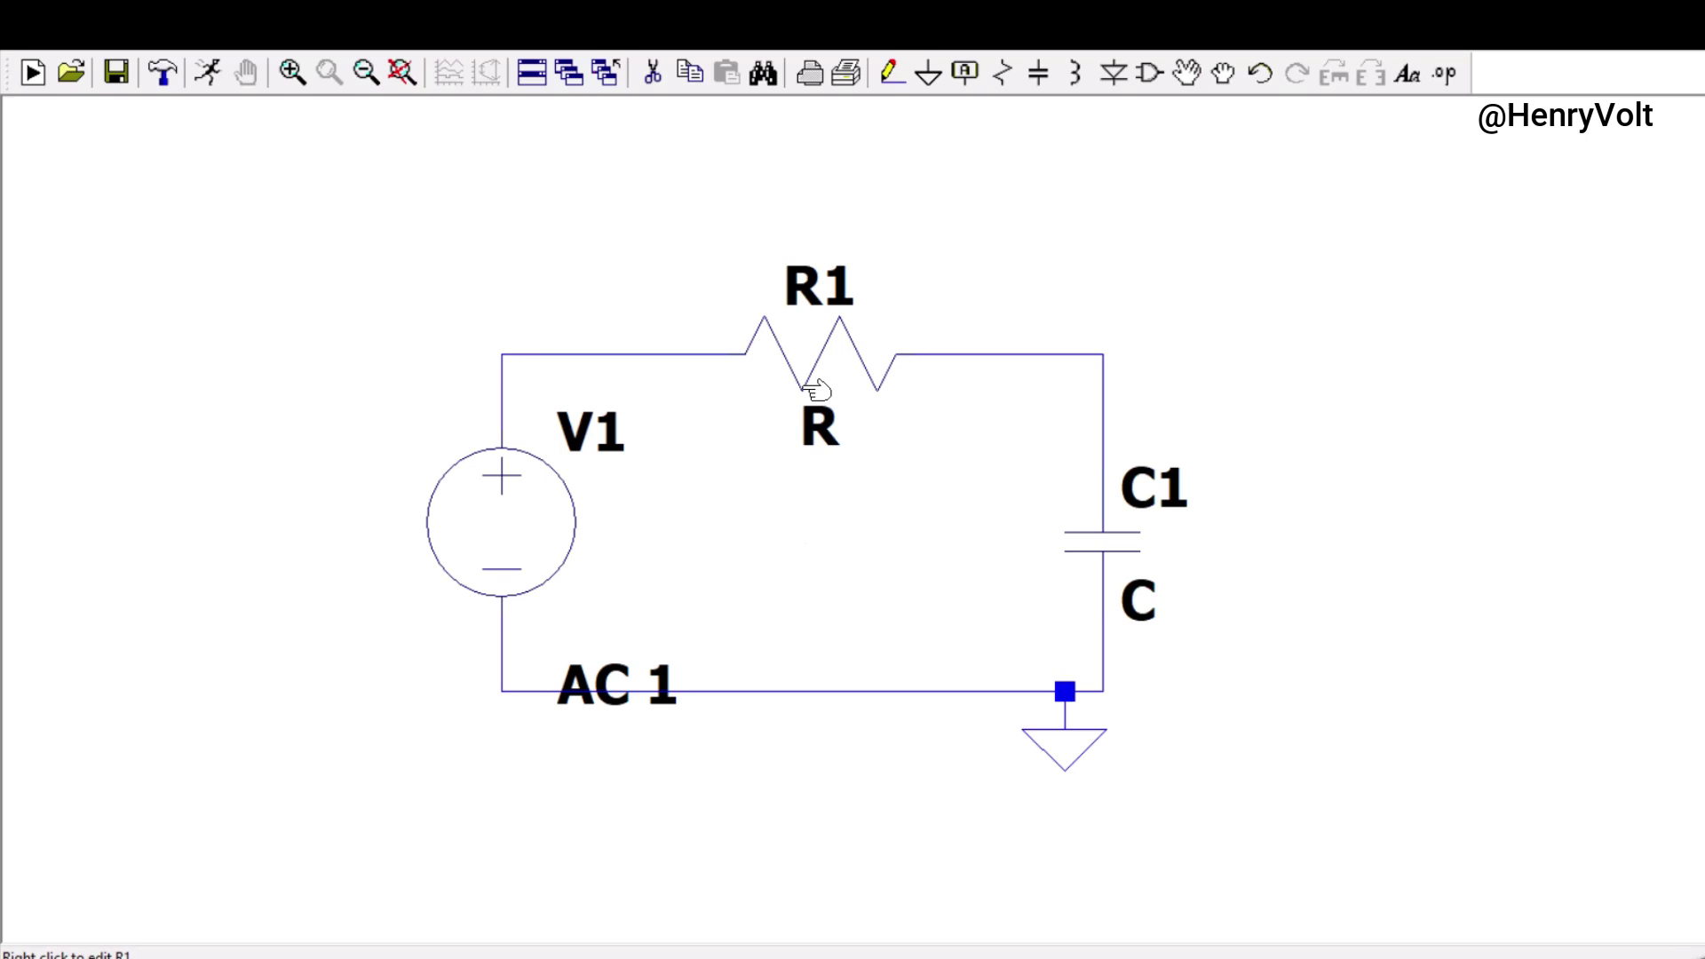
# Set resistor R1 to 10k.
pyautogui.rightClick(833, 364)
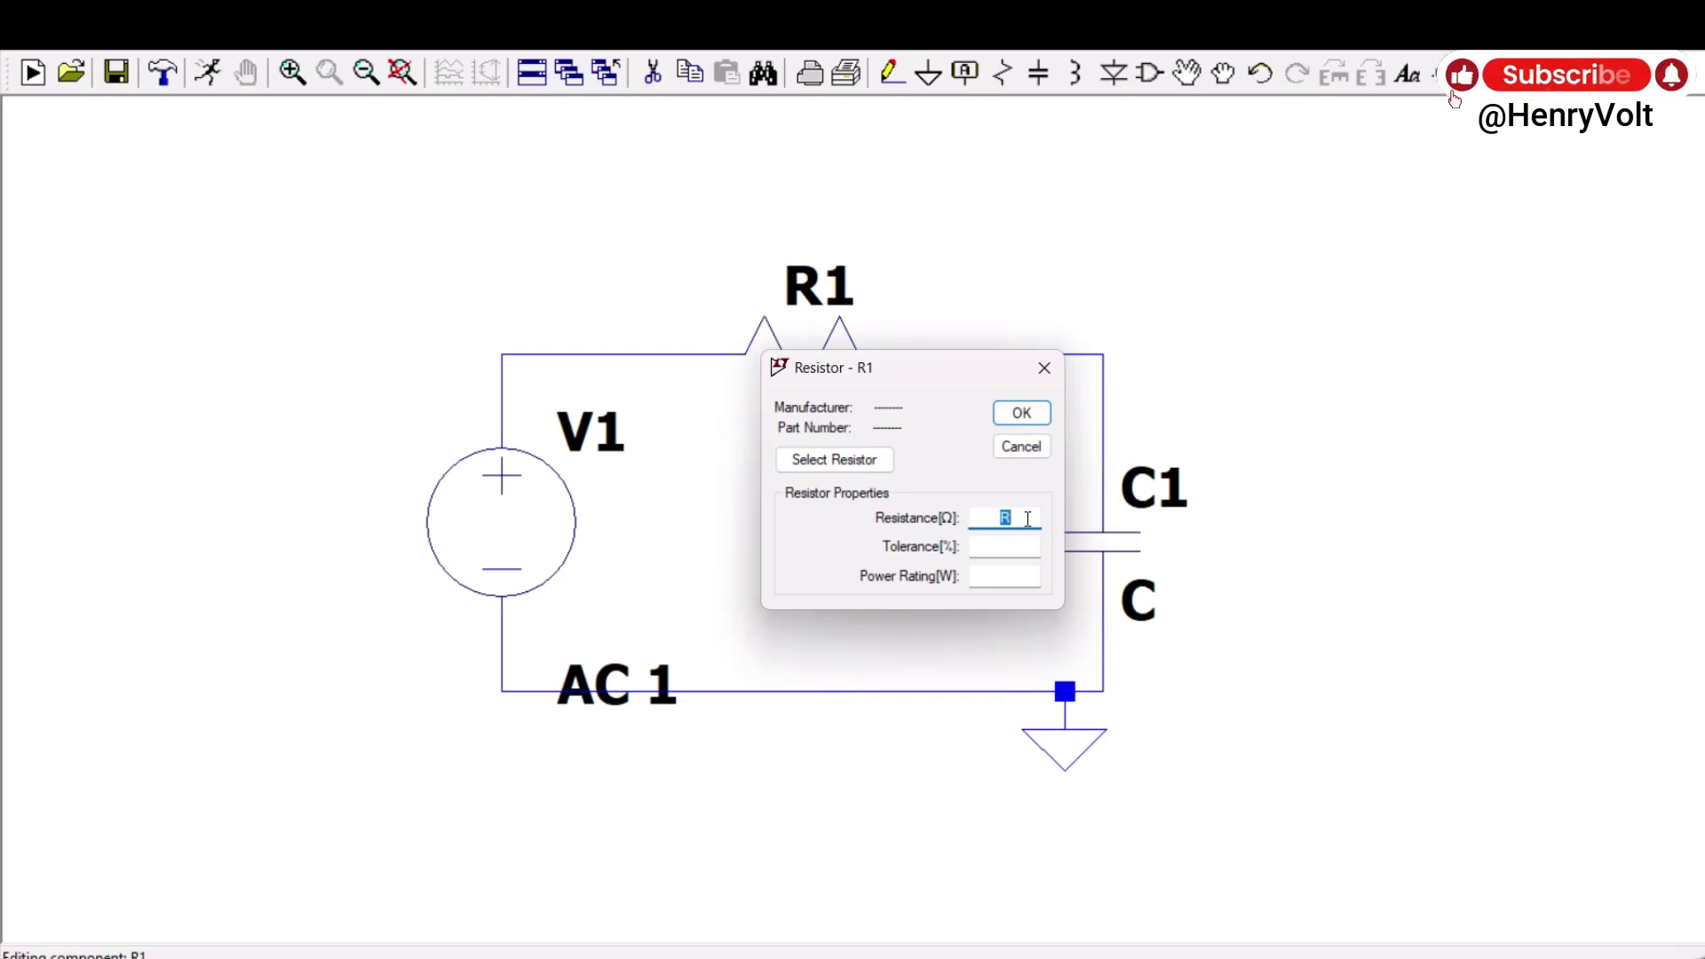
pyautogui.write('10')
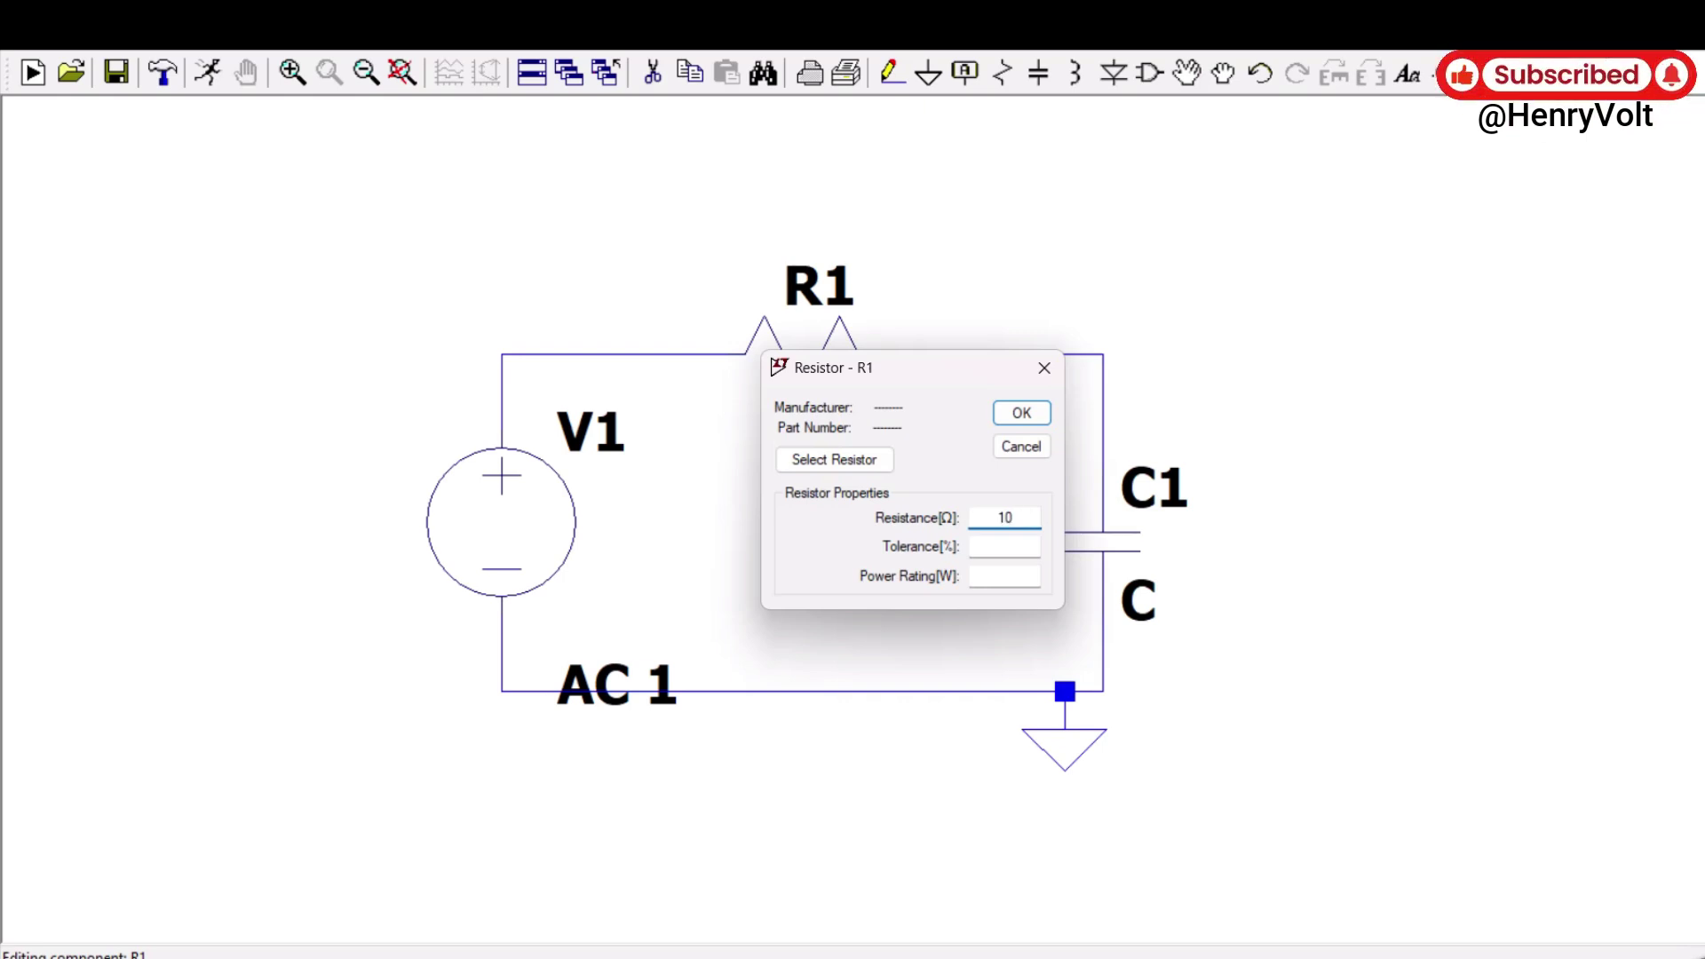
pyautogui.write('k')
pyautogui.press('Return')
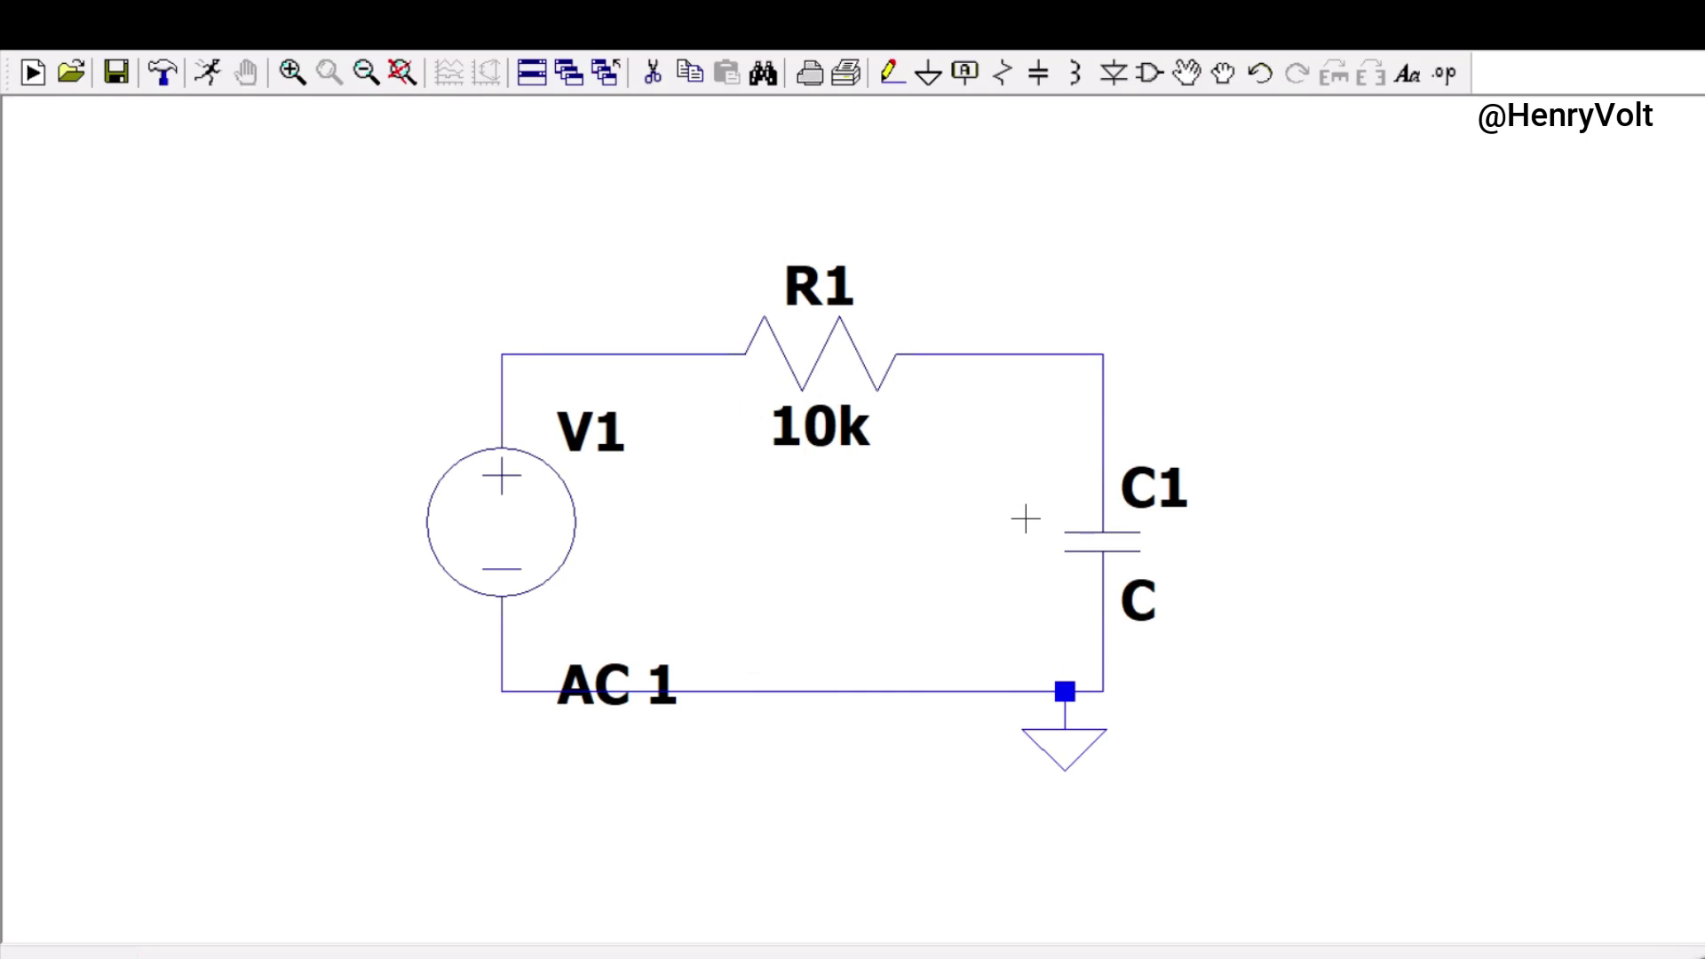
# Set capacitor C1's capacitance to 0.1u.
pyautogui.rightClick(1098, 540)
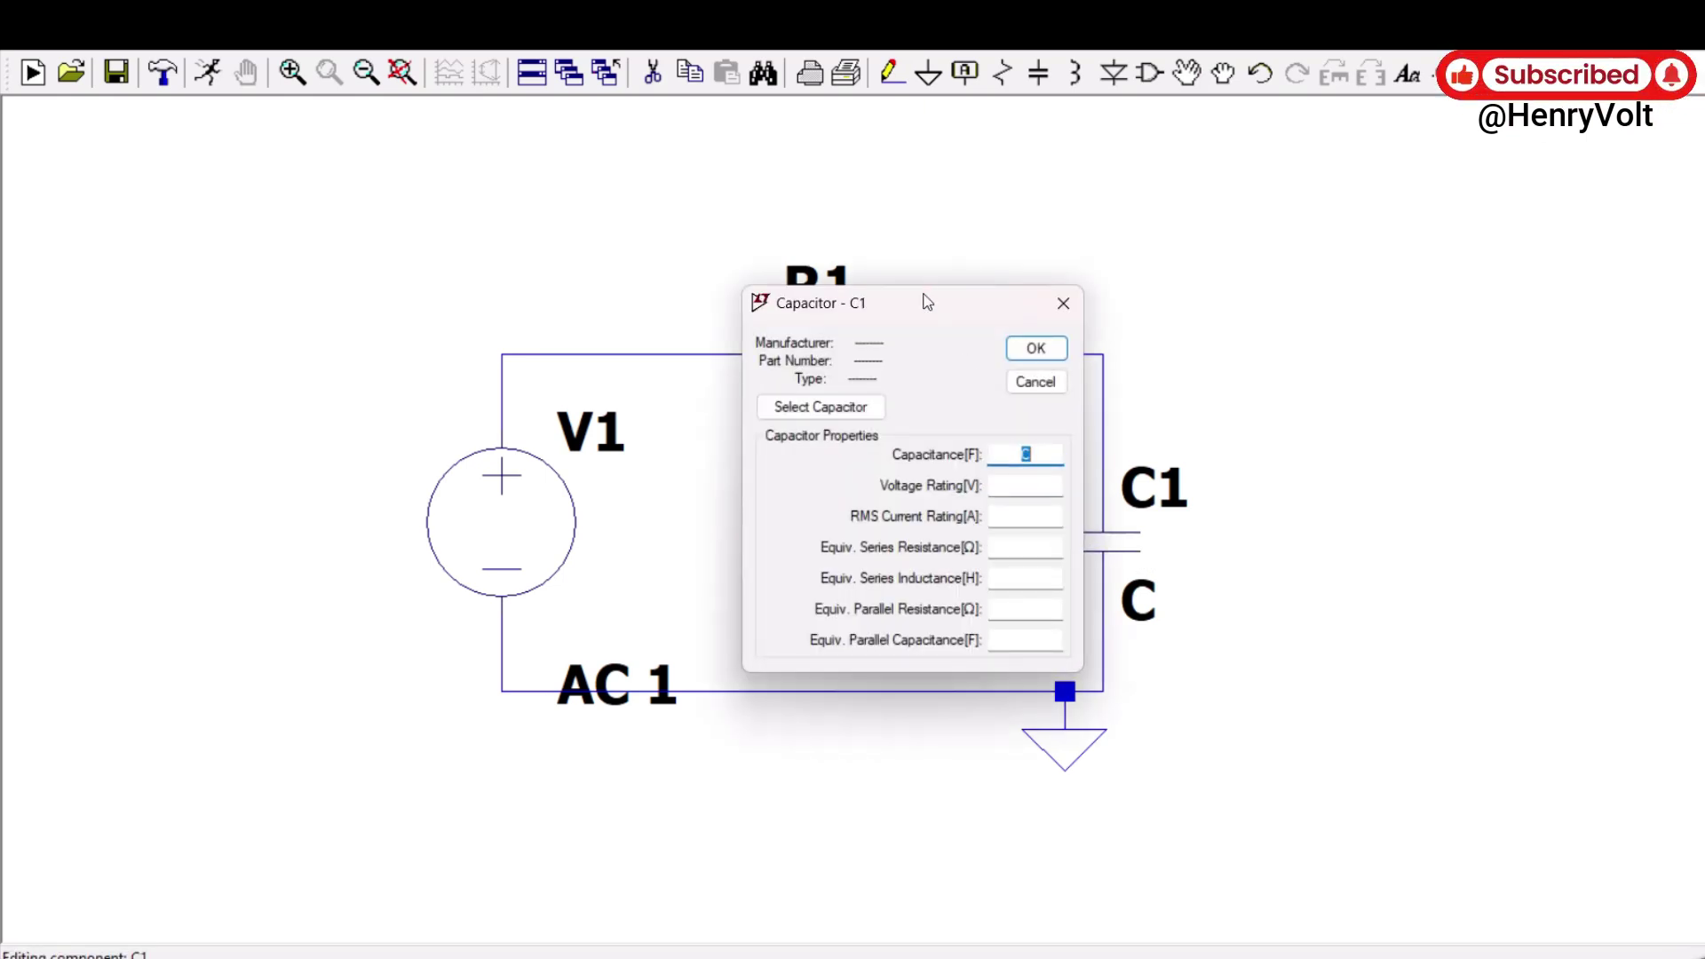
pyautogui.moveTo(929, 296); pyautogui.dragTo(1476, 331)
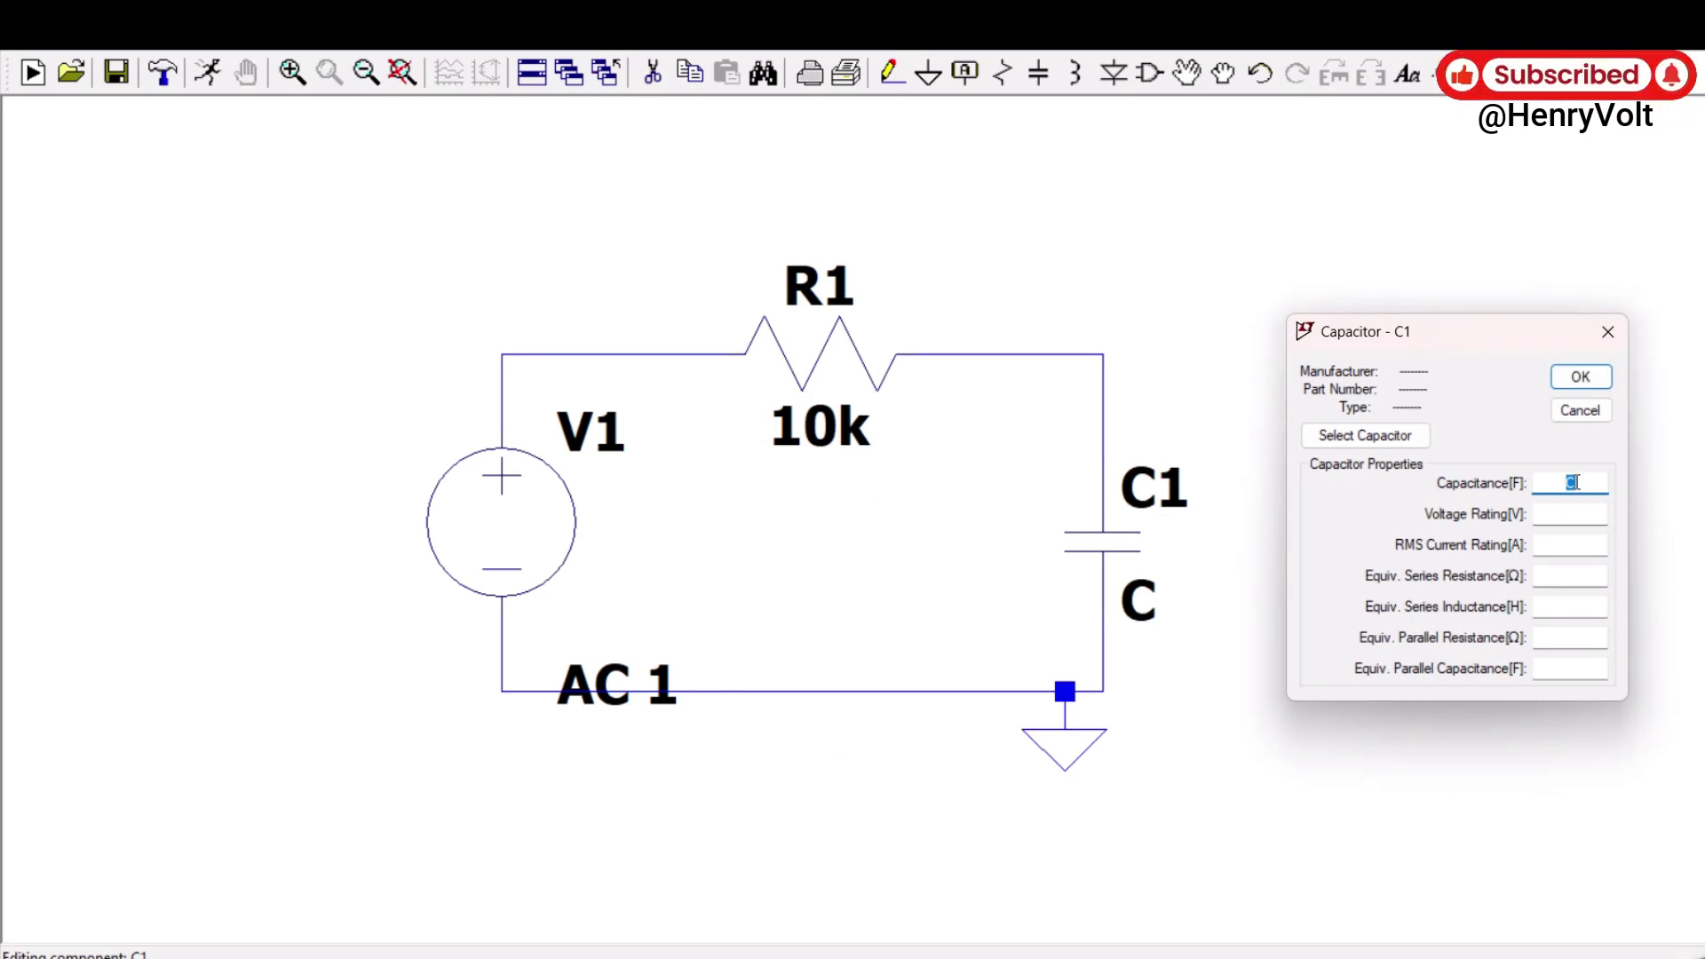
pyautogui.write('0.0')
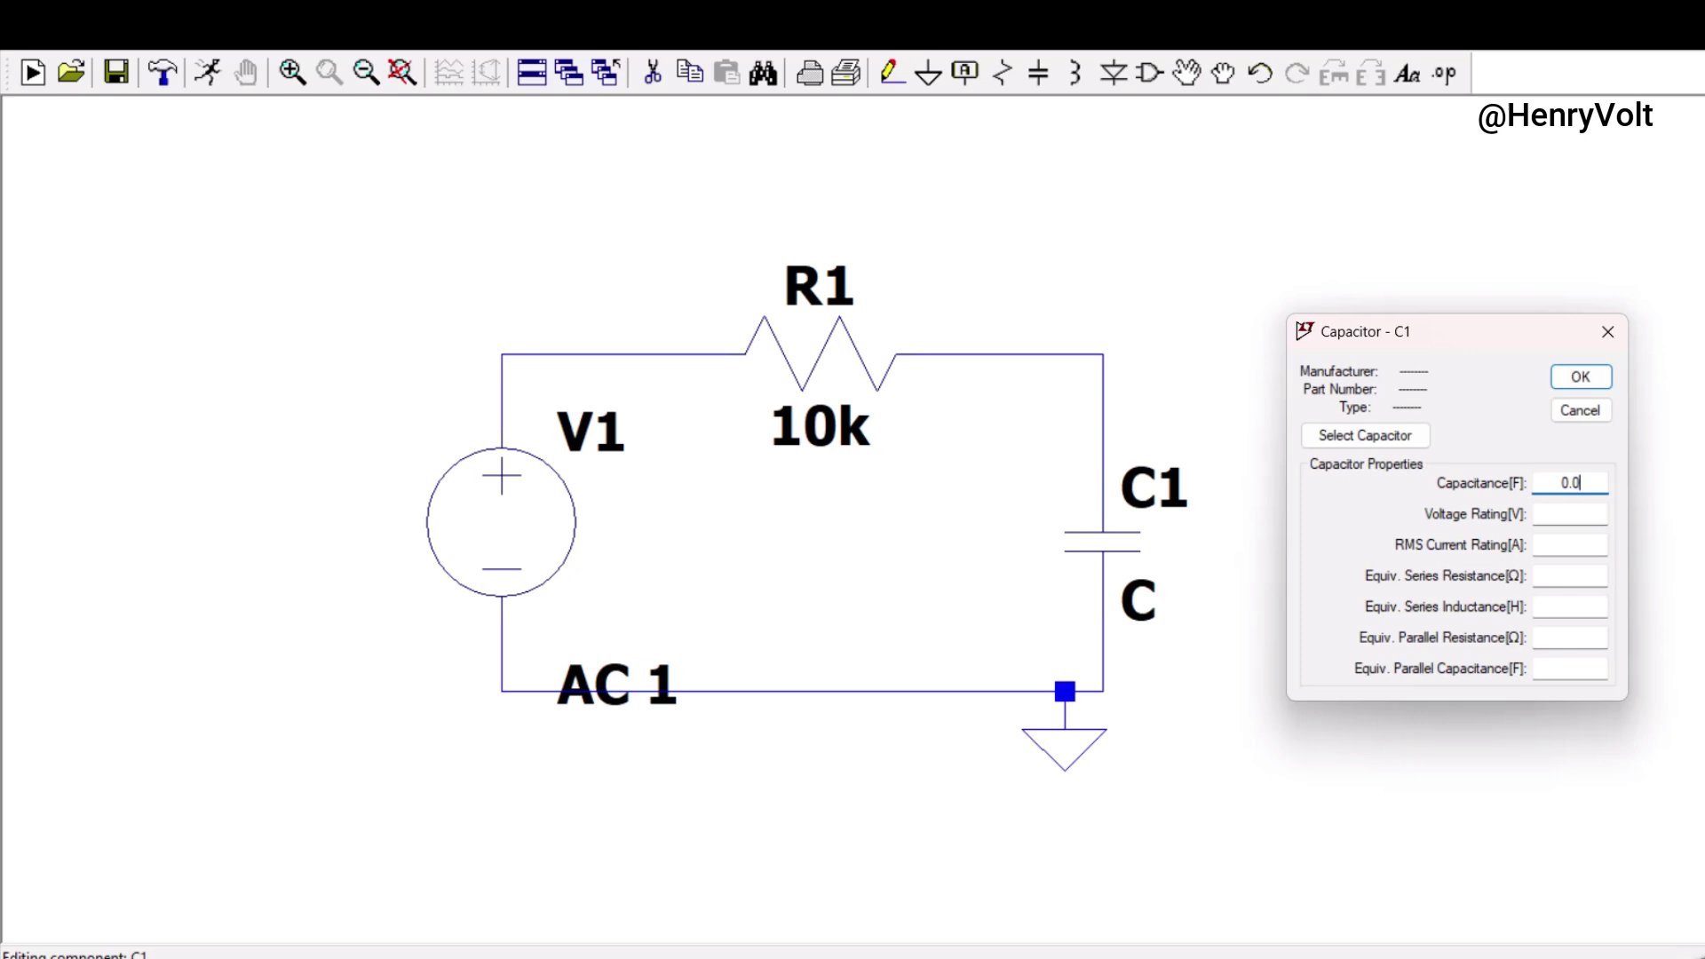
pyautogui.press('BackSpace')
pyautogui.write('1')
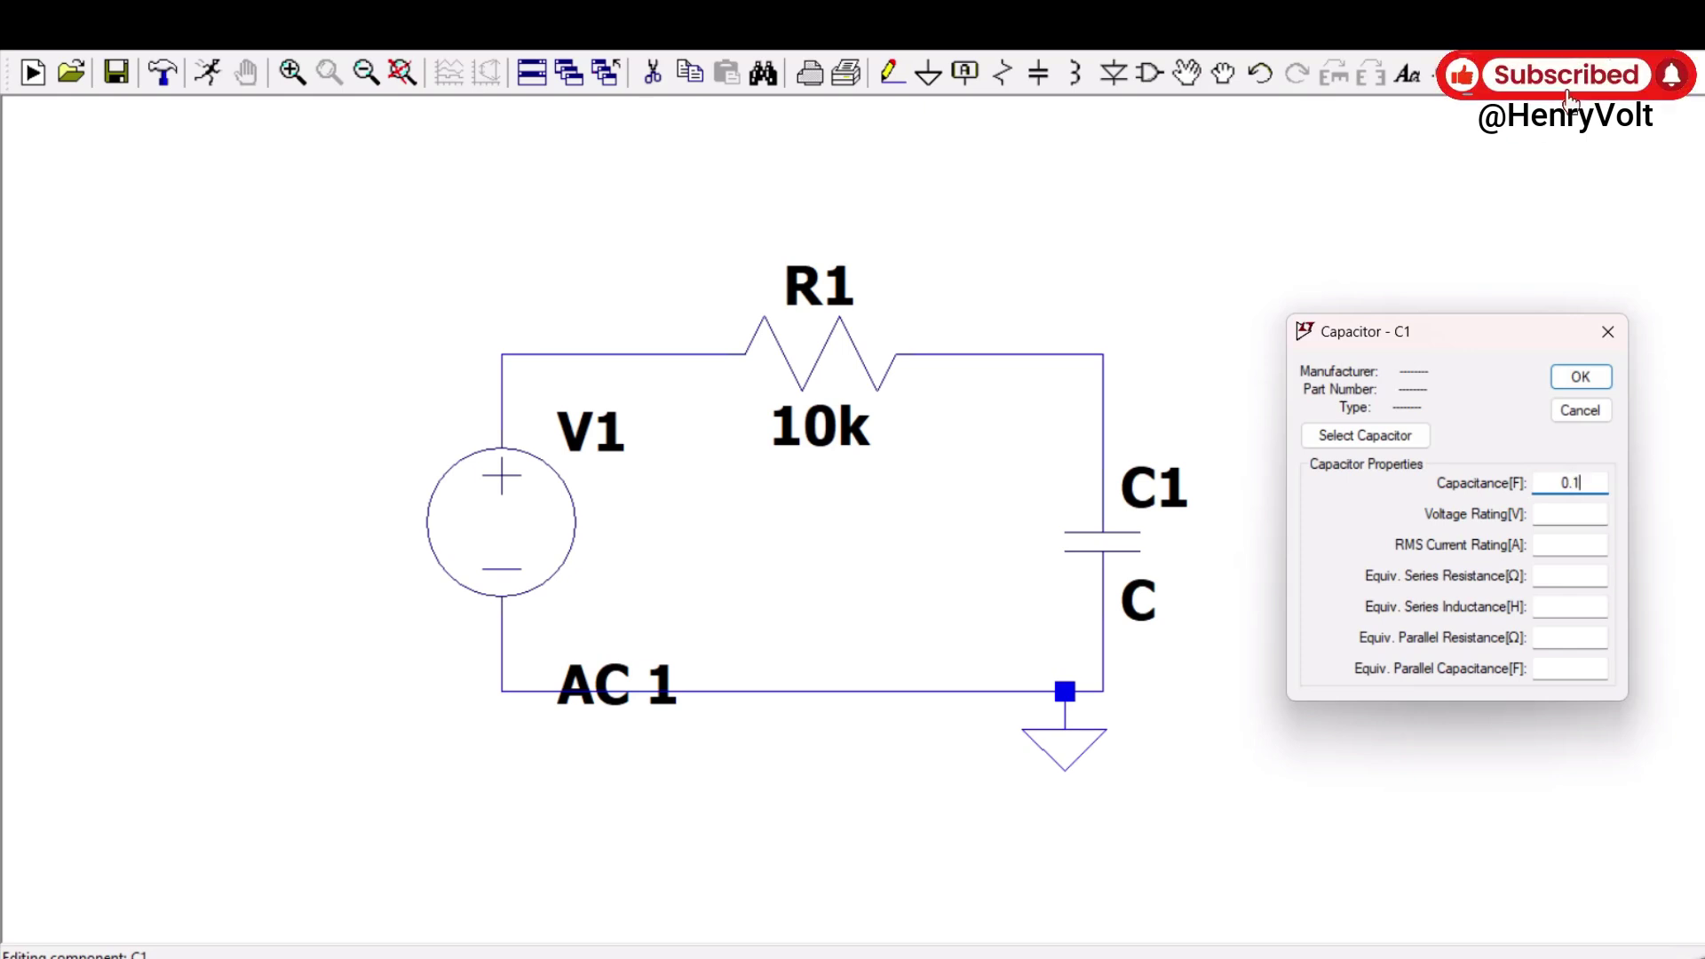
pyautogui.write('u')
pyautogui.press('Return')
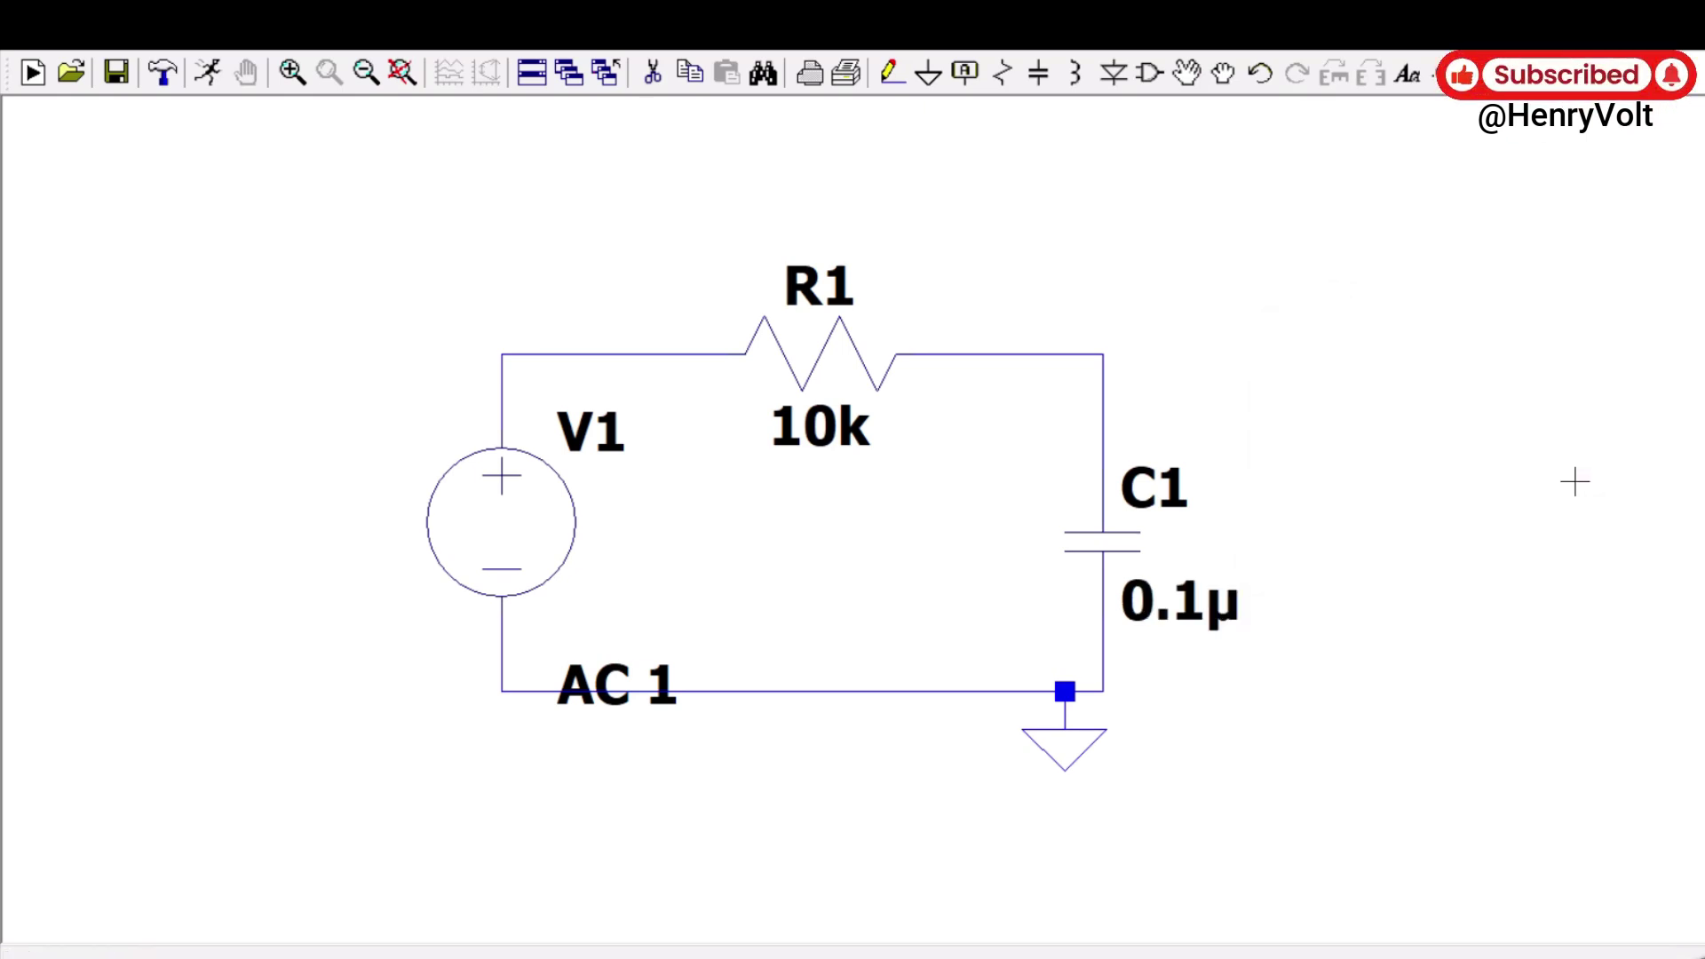
pyautogui.moveTo(1366, 514); pyautogui.dragTo(1184, 503)
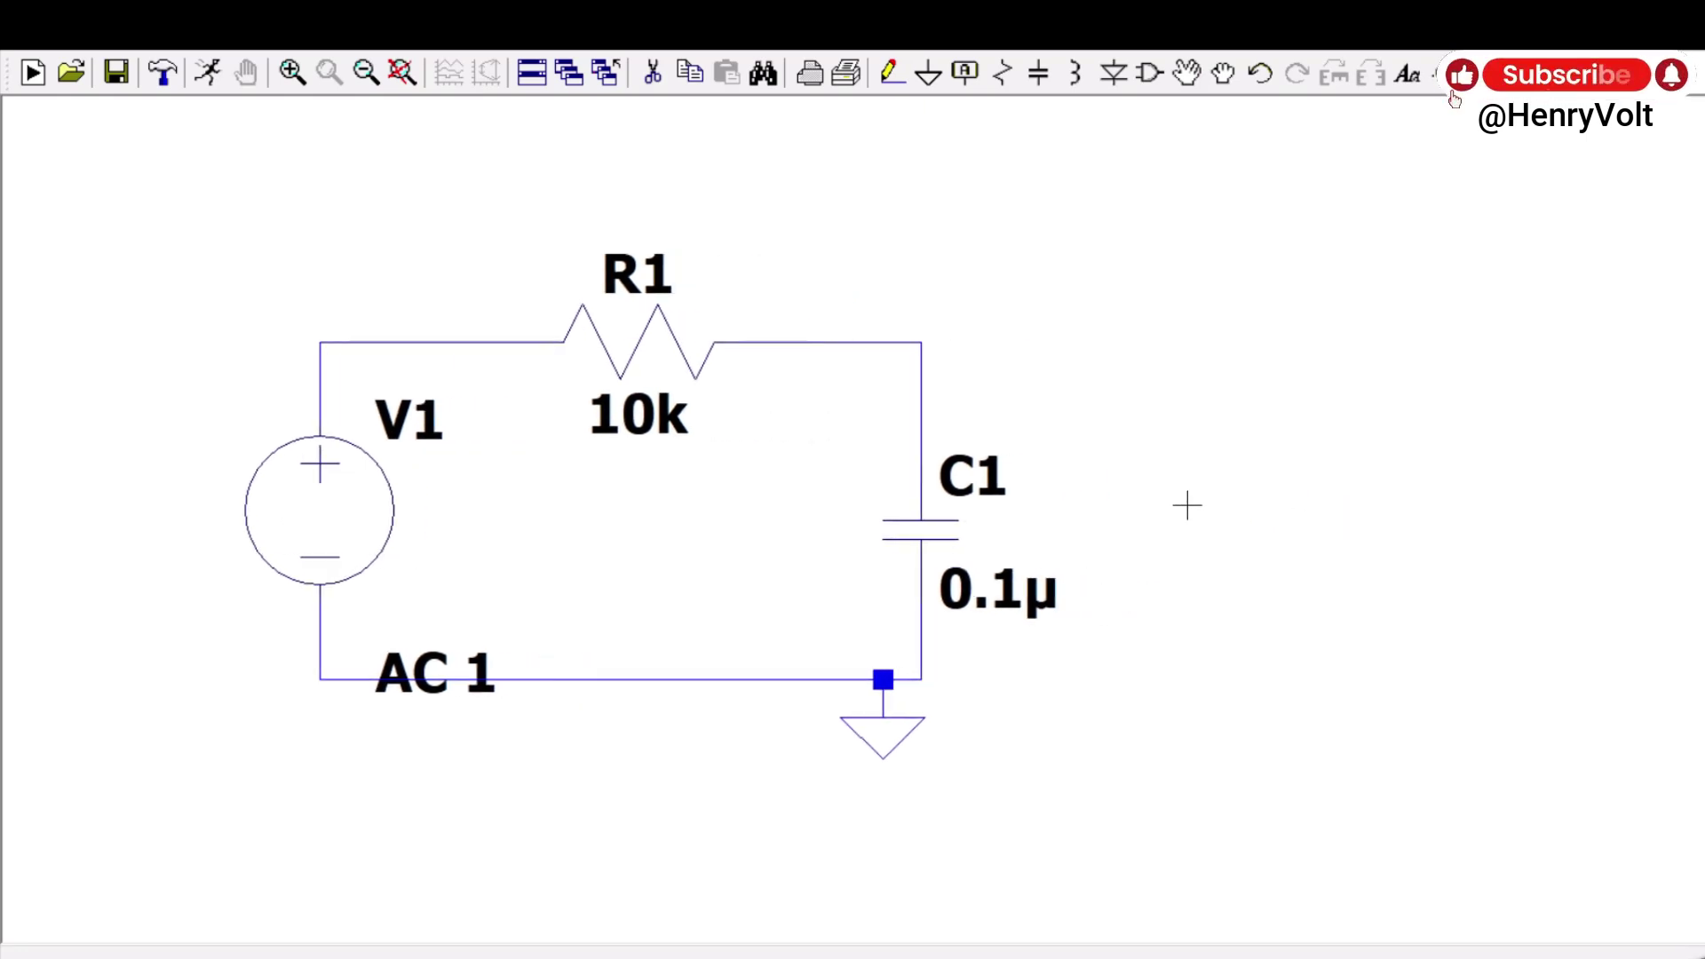
pyautogui.moveTo(634, 570); pyautogui.dragTo(774, 570)
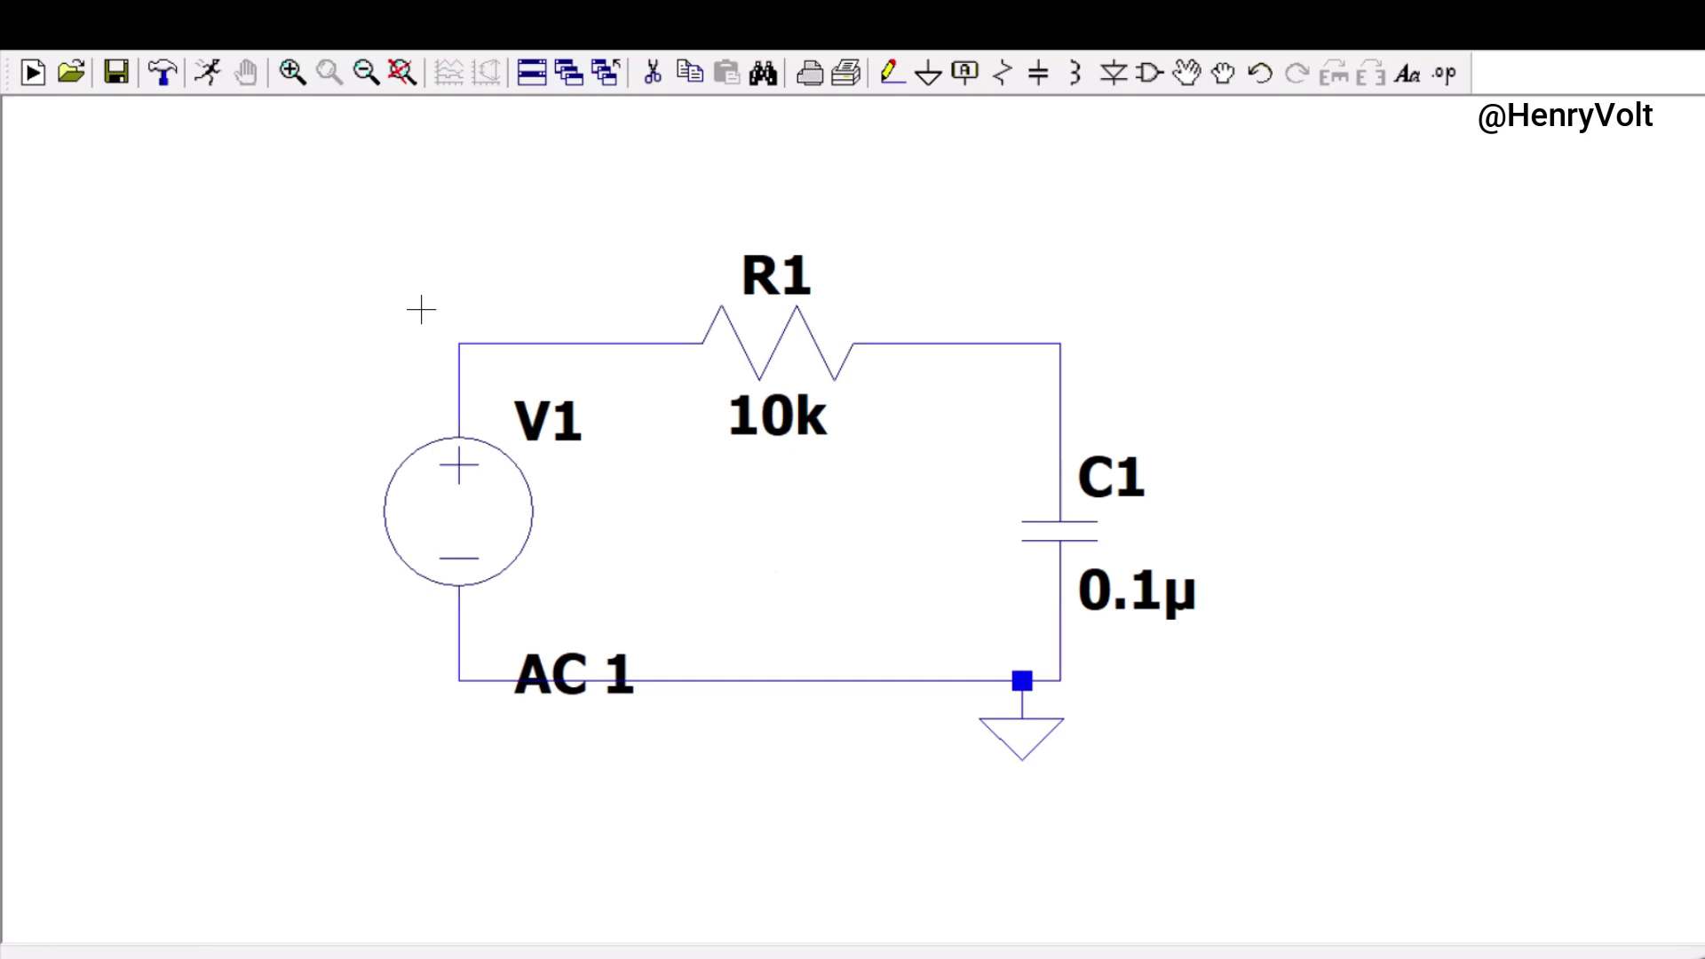
# Run a linear AC sweep of 100 points from 1 to 1000k and plot V(n002) at C1's top.
pyautogui.click(213, 78)
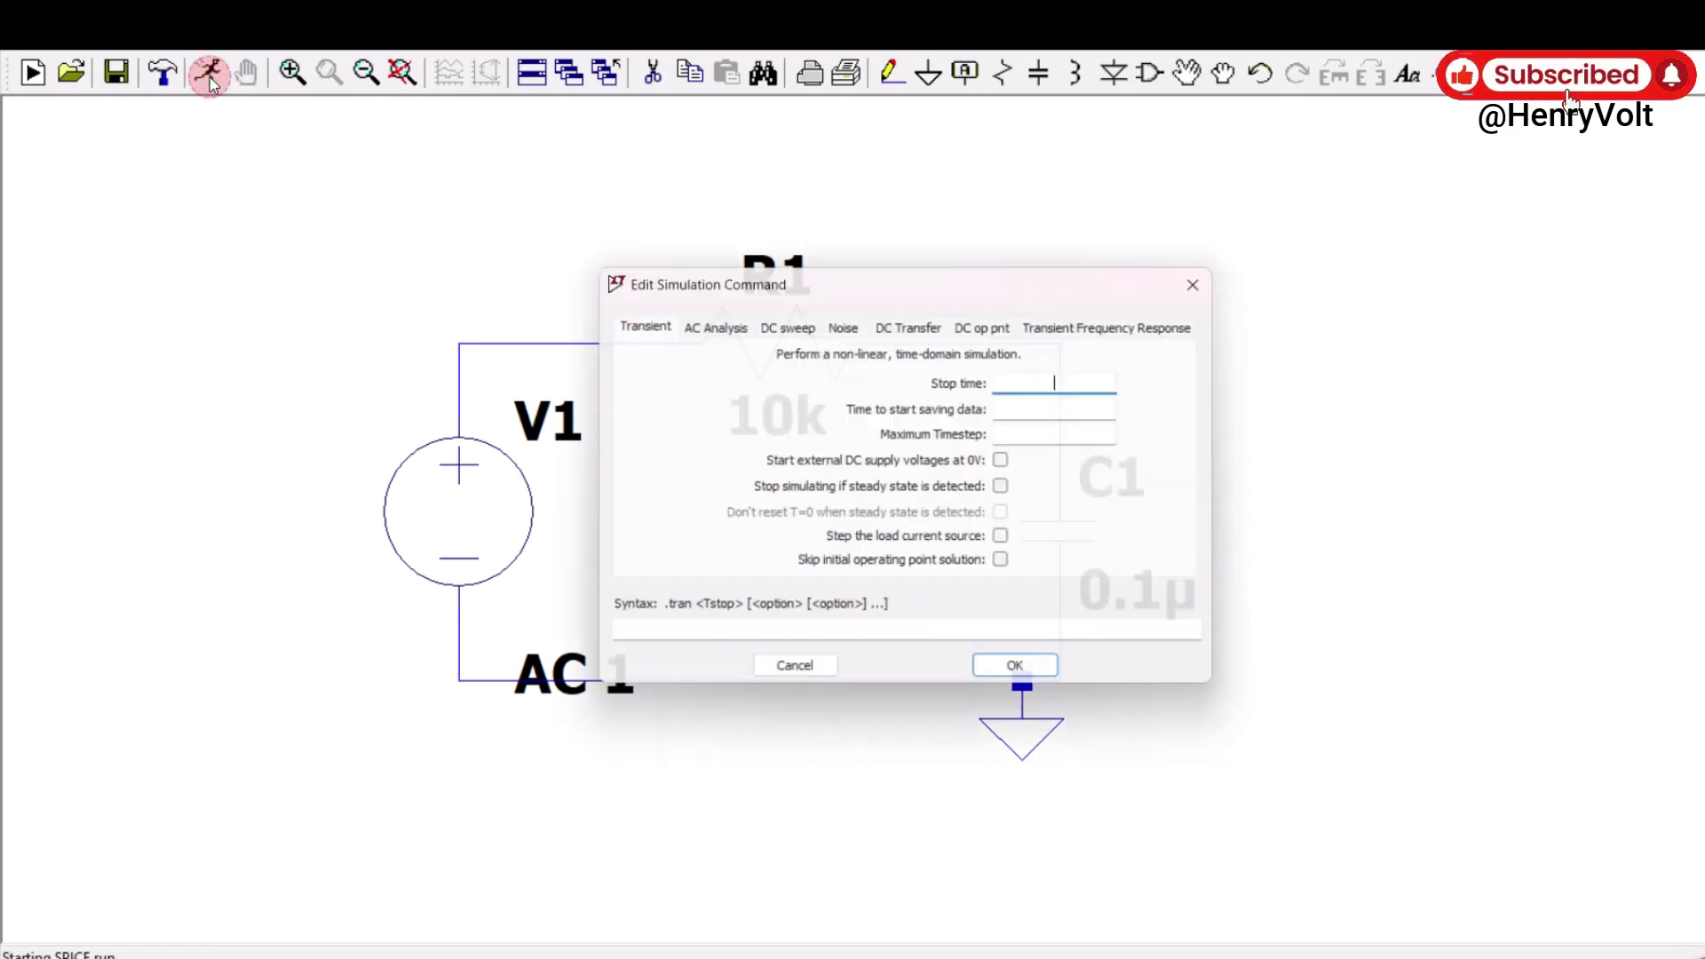
pyautogui.click(713, 331)
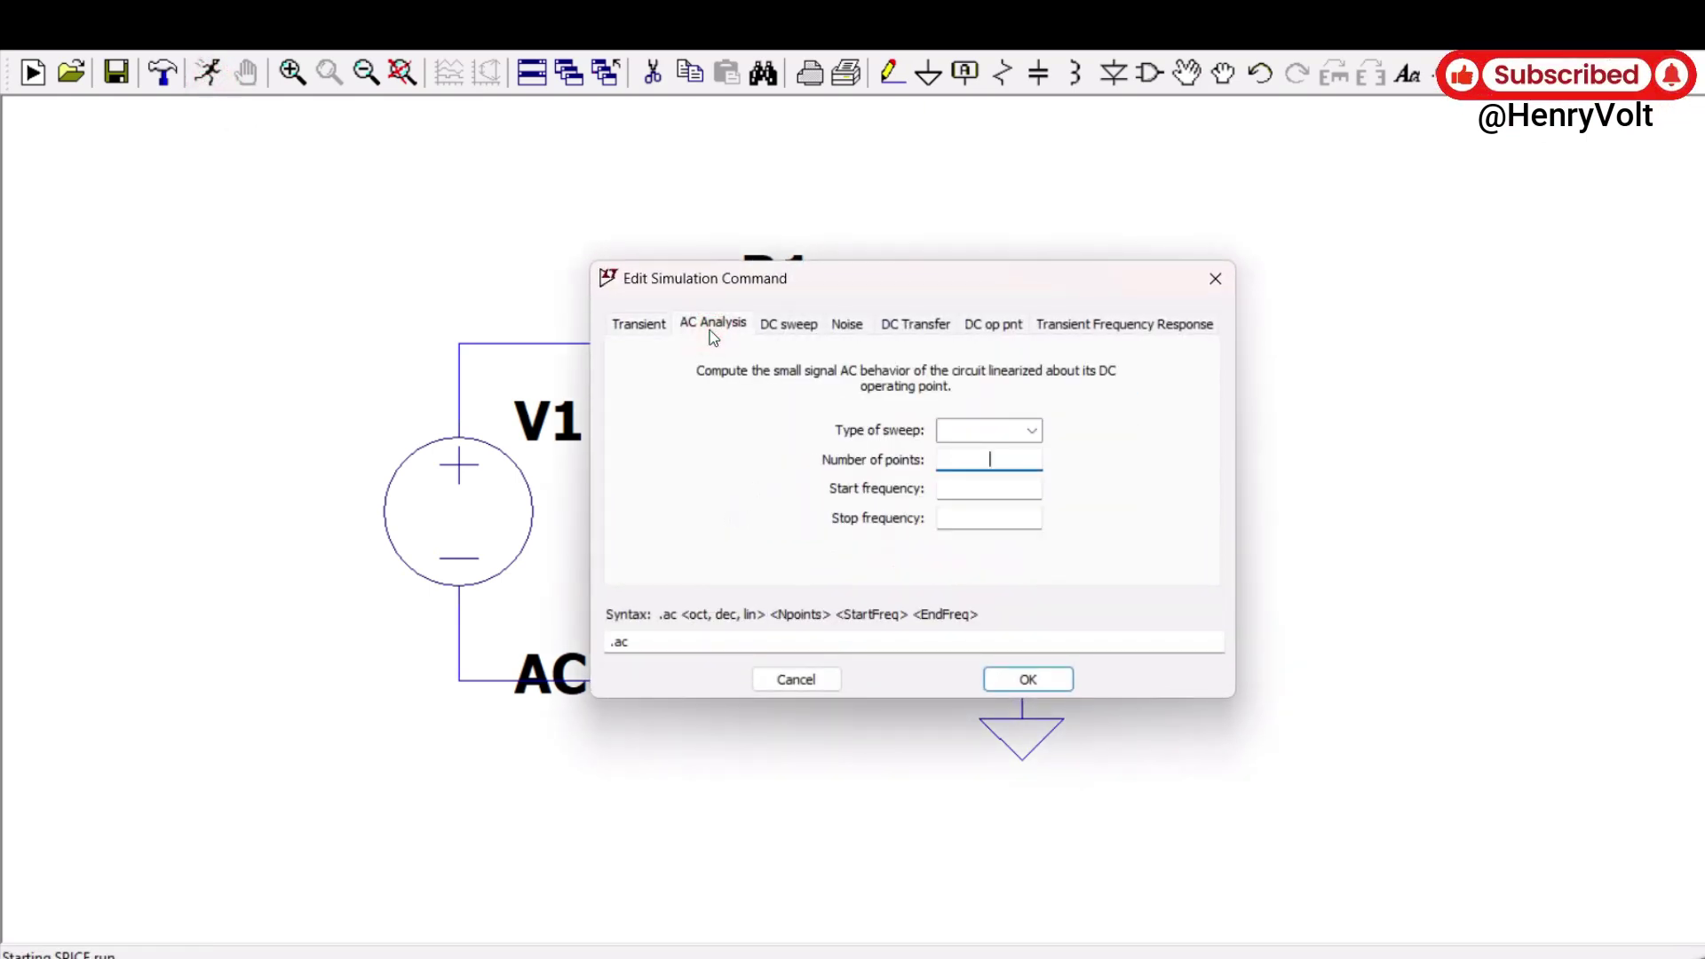
pyautogui.click(1033, 435)
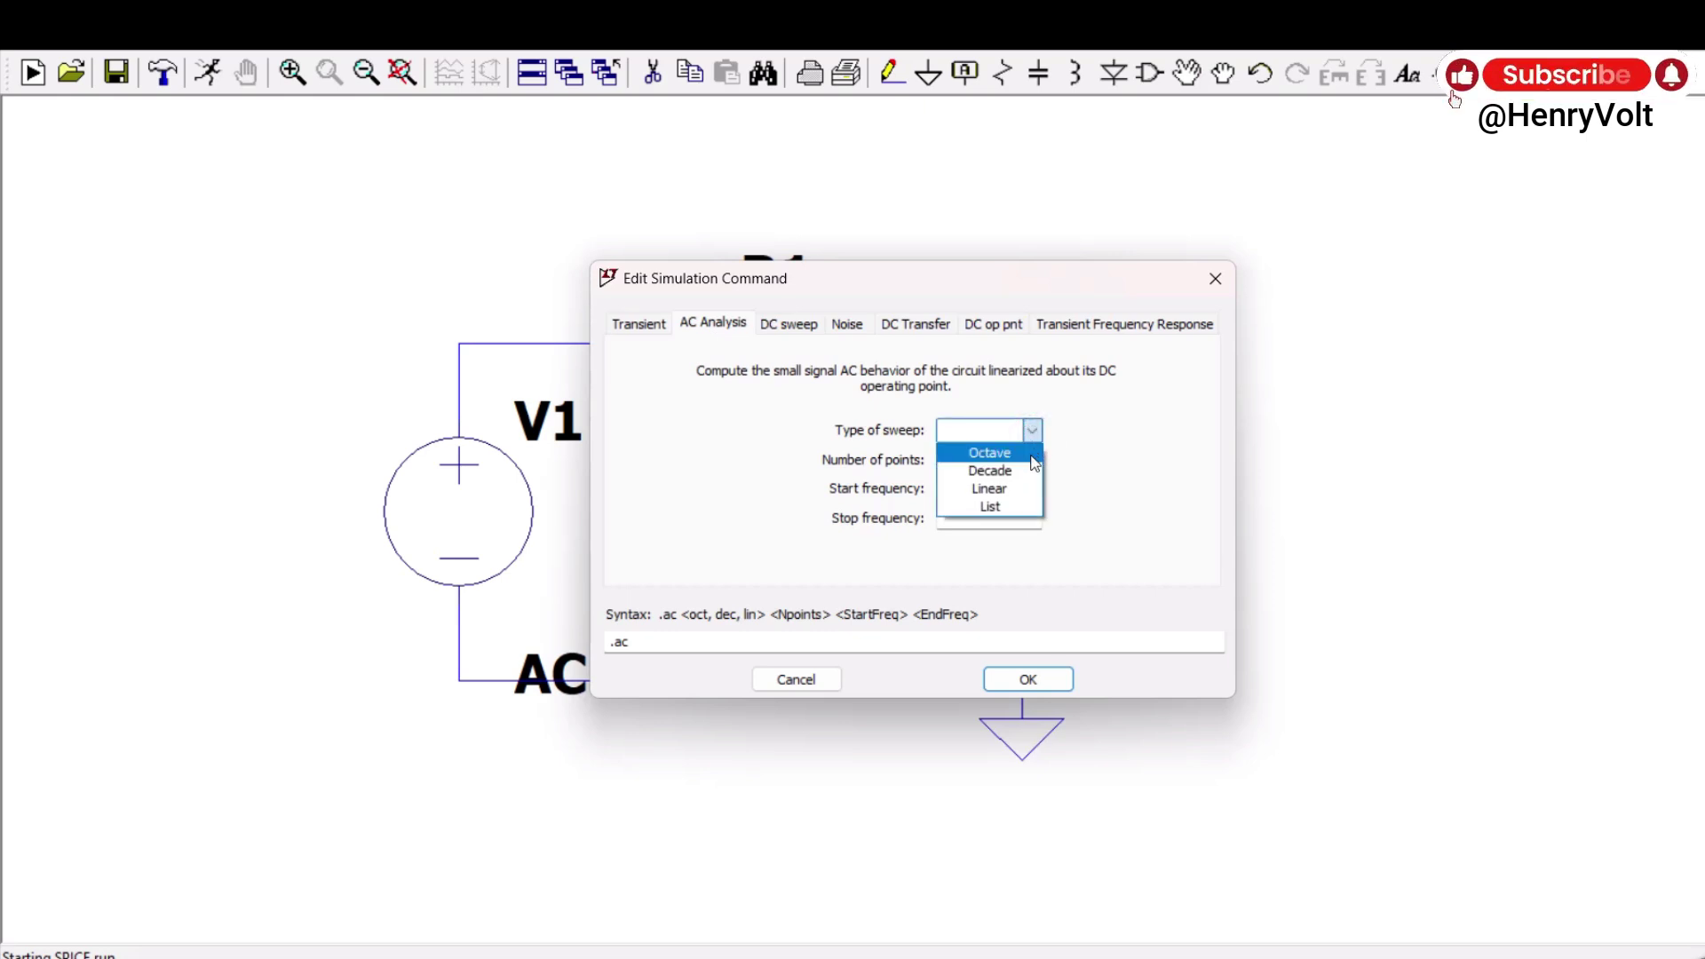
pyautogui.click(1033, 491)
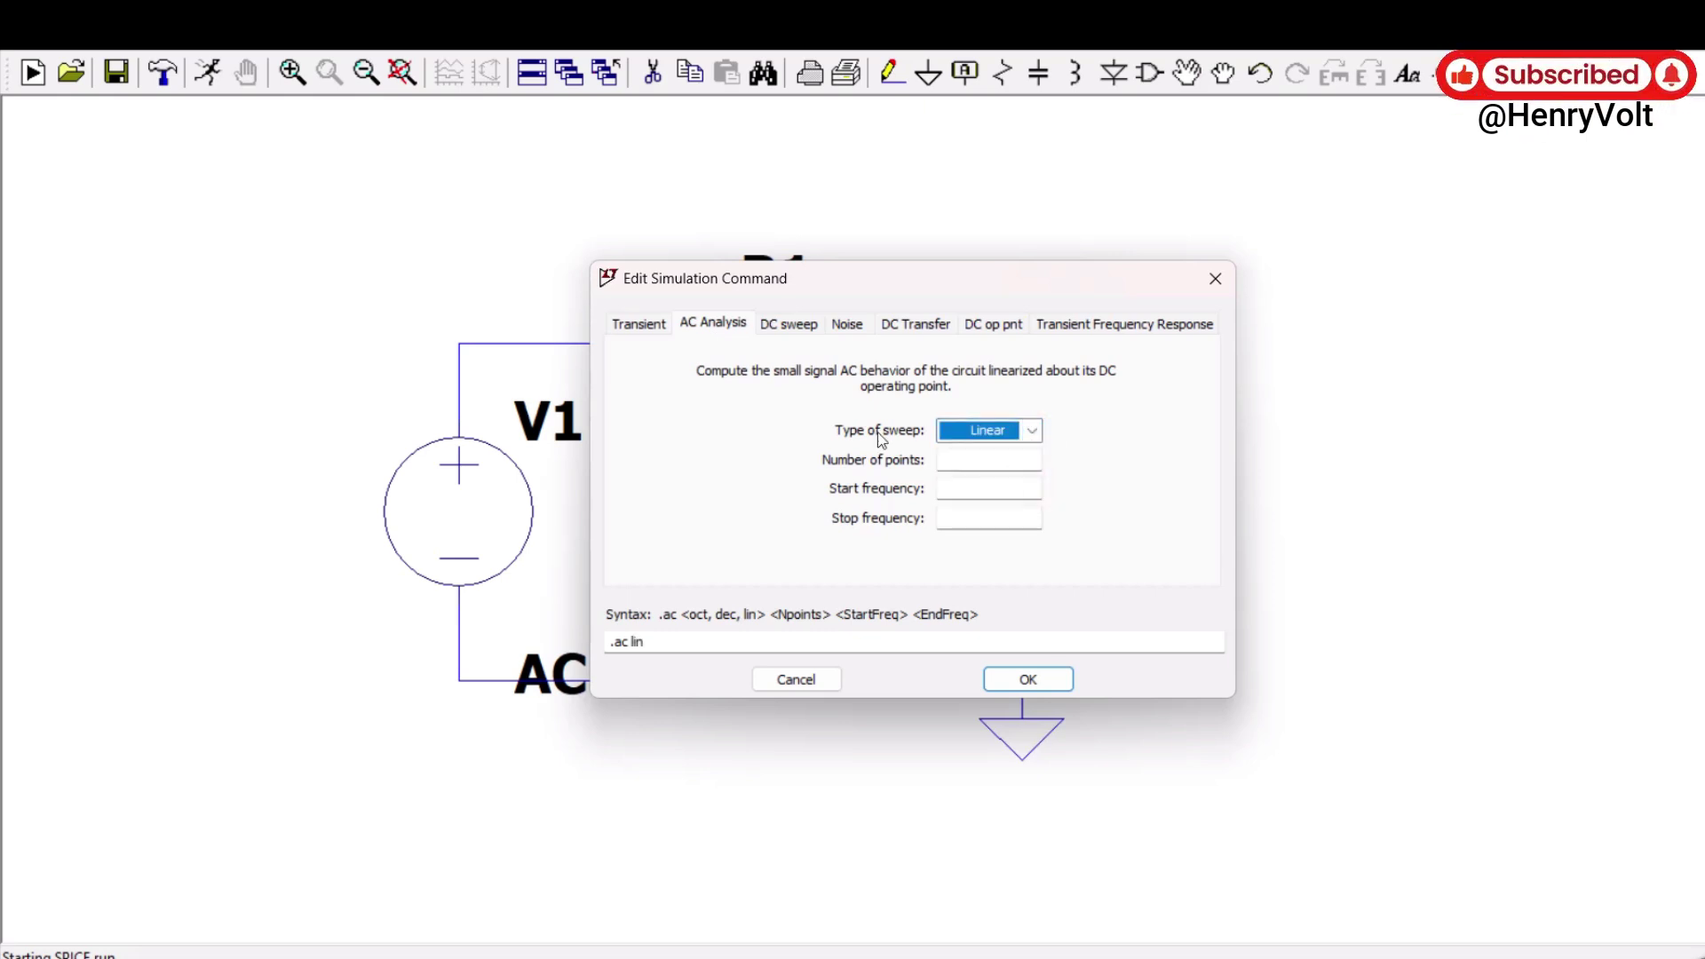
pyautogui.click(983, 460)
pyautogui.write('100')
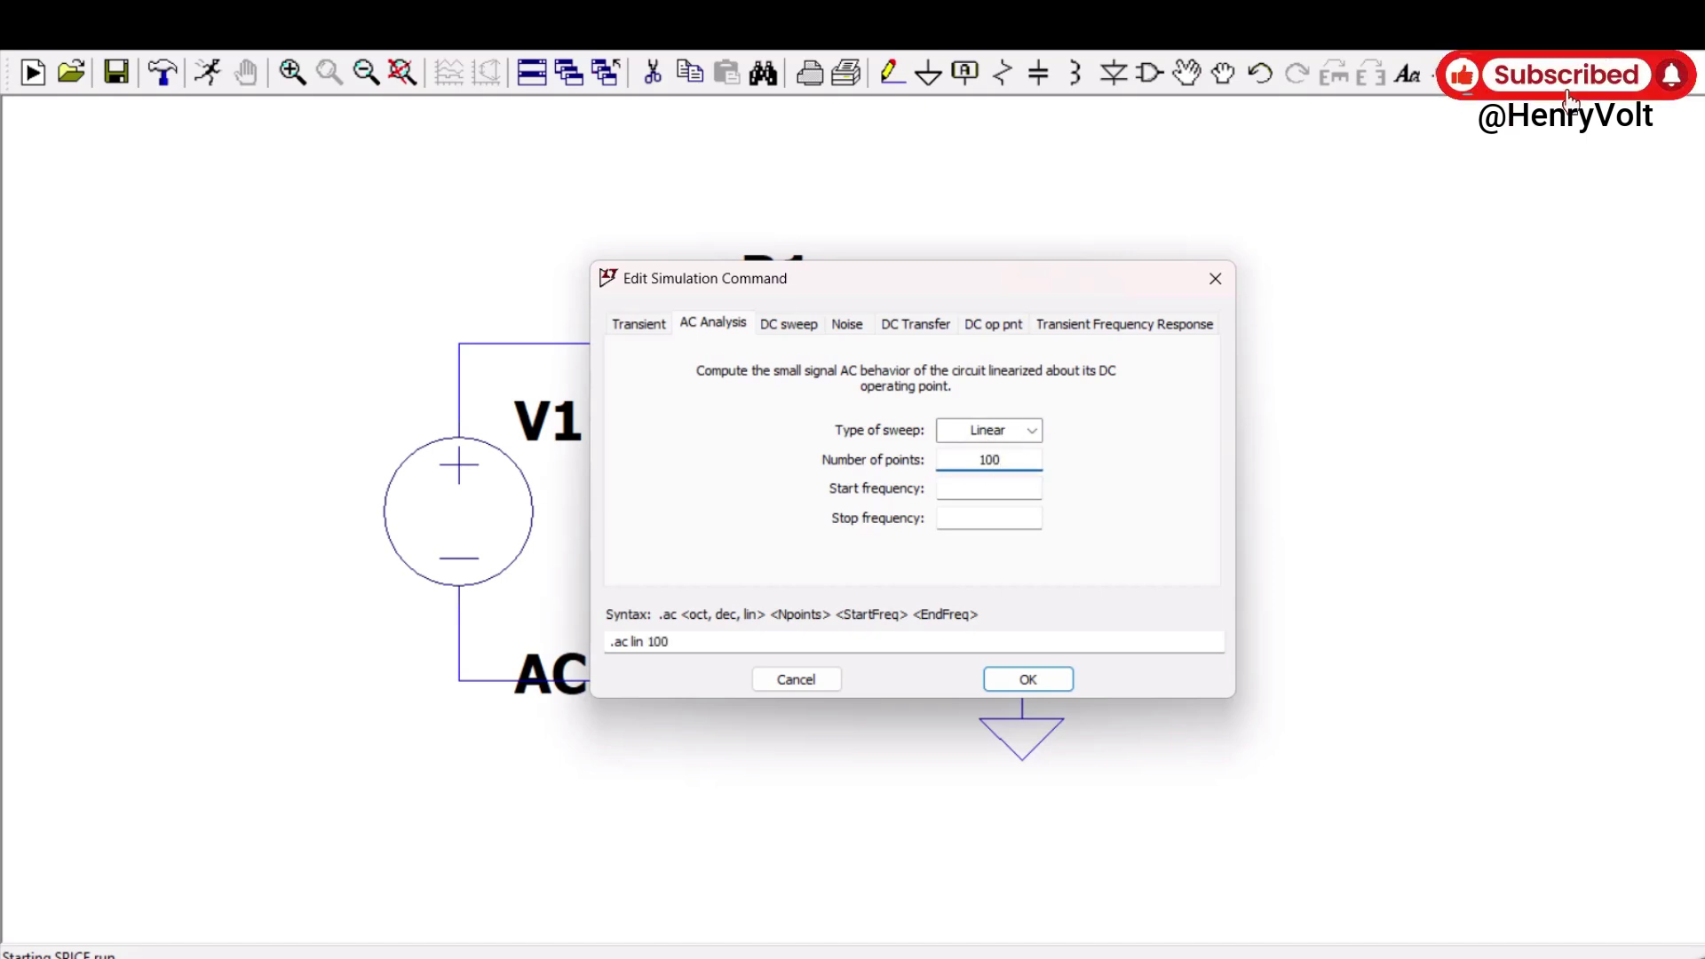
pyautogui.click(1010, 488)
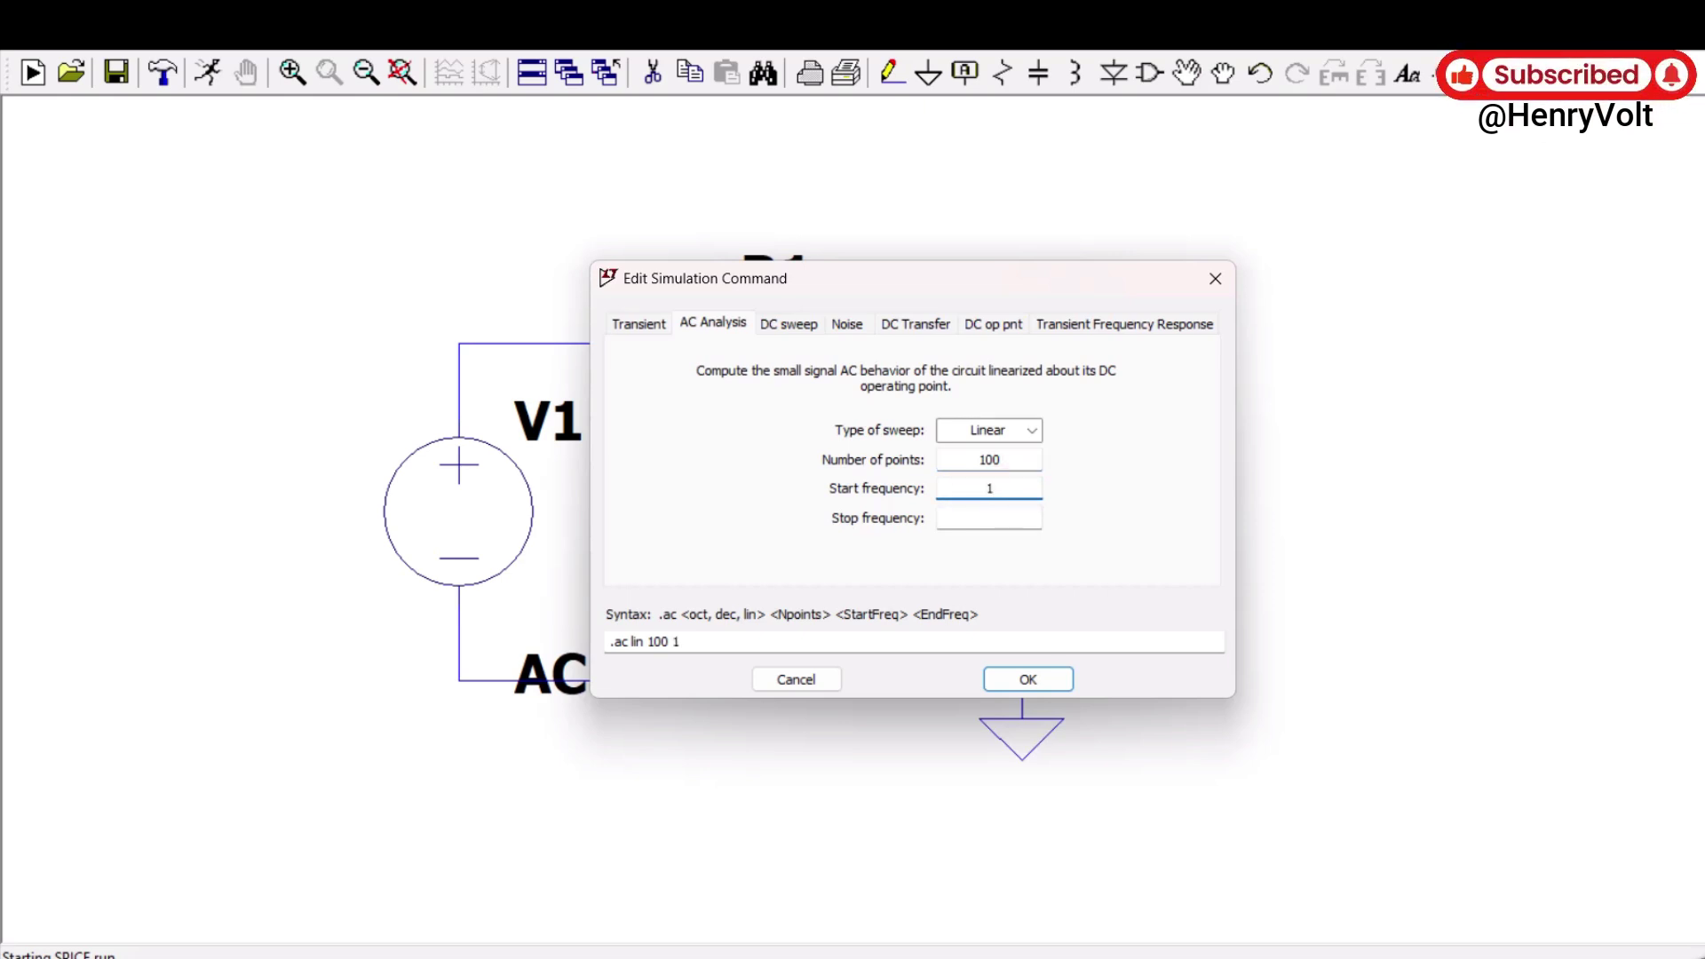
pyautogui.write('1')
pyautogui.click(1002, 520)
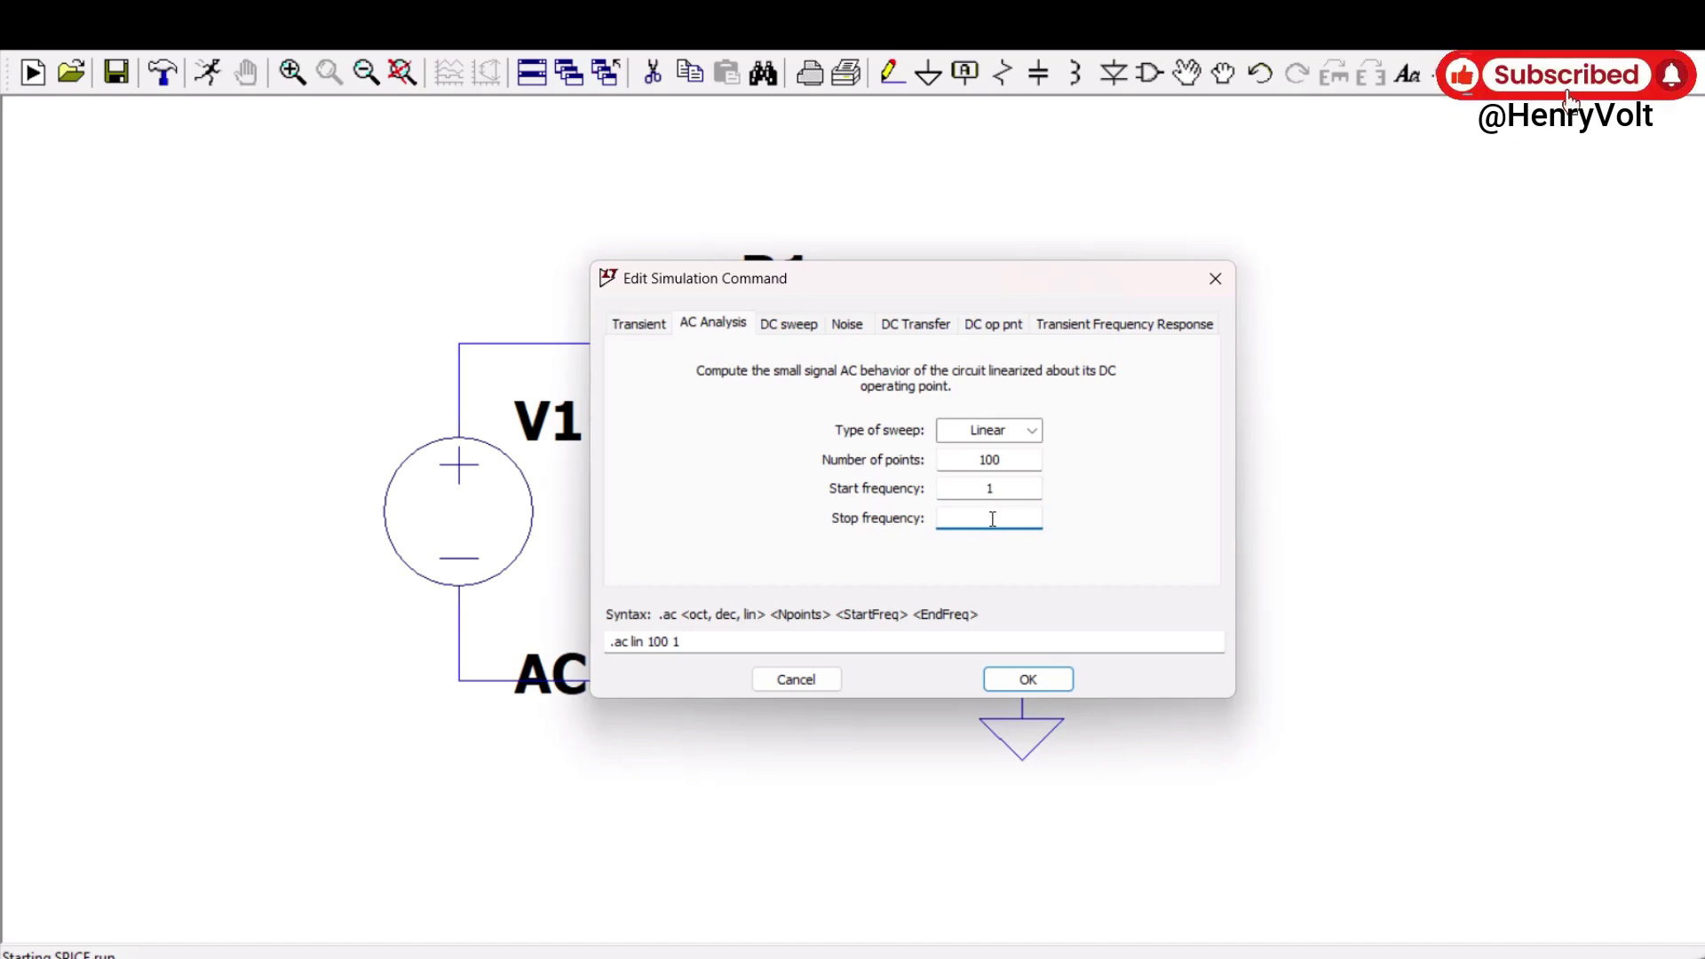
pyautogui.write('1000')
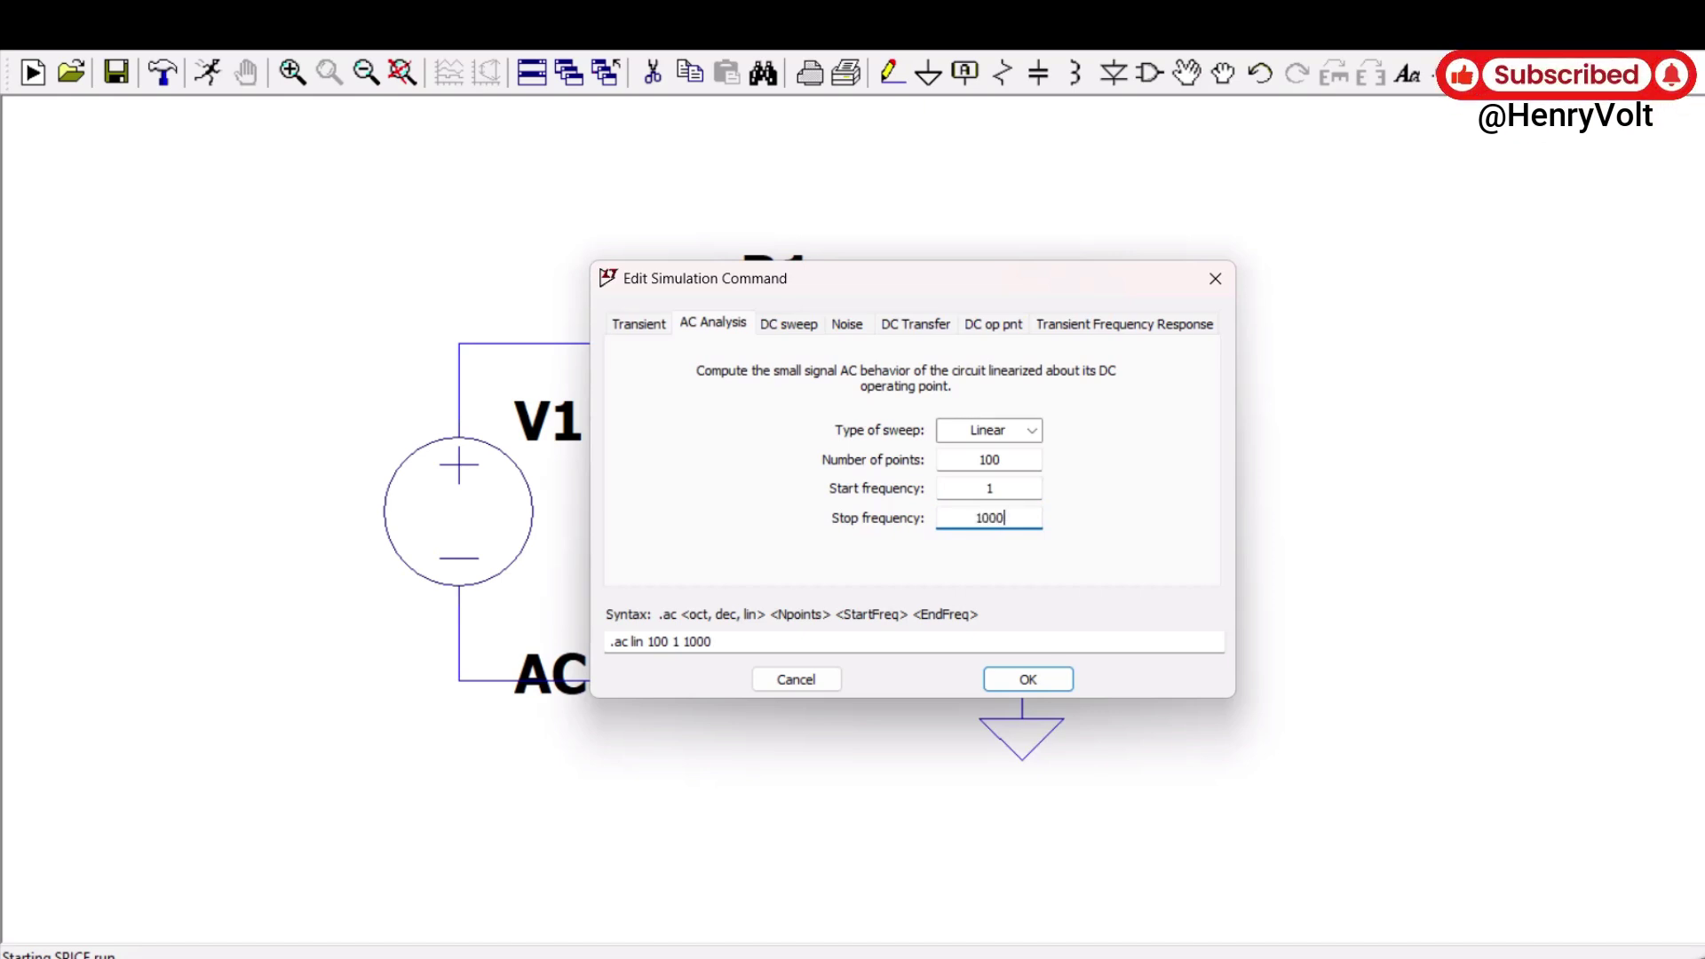
pyautogui.write('k')
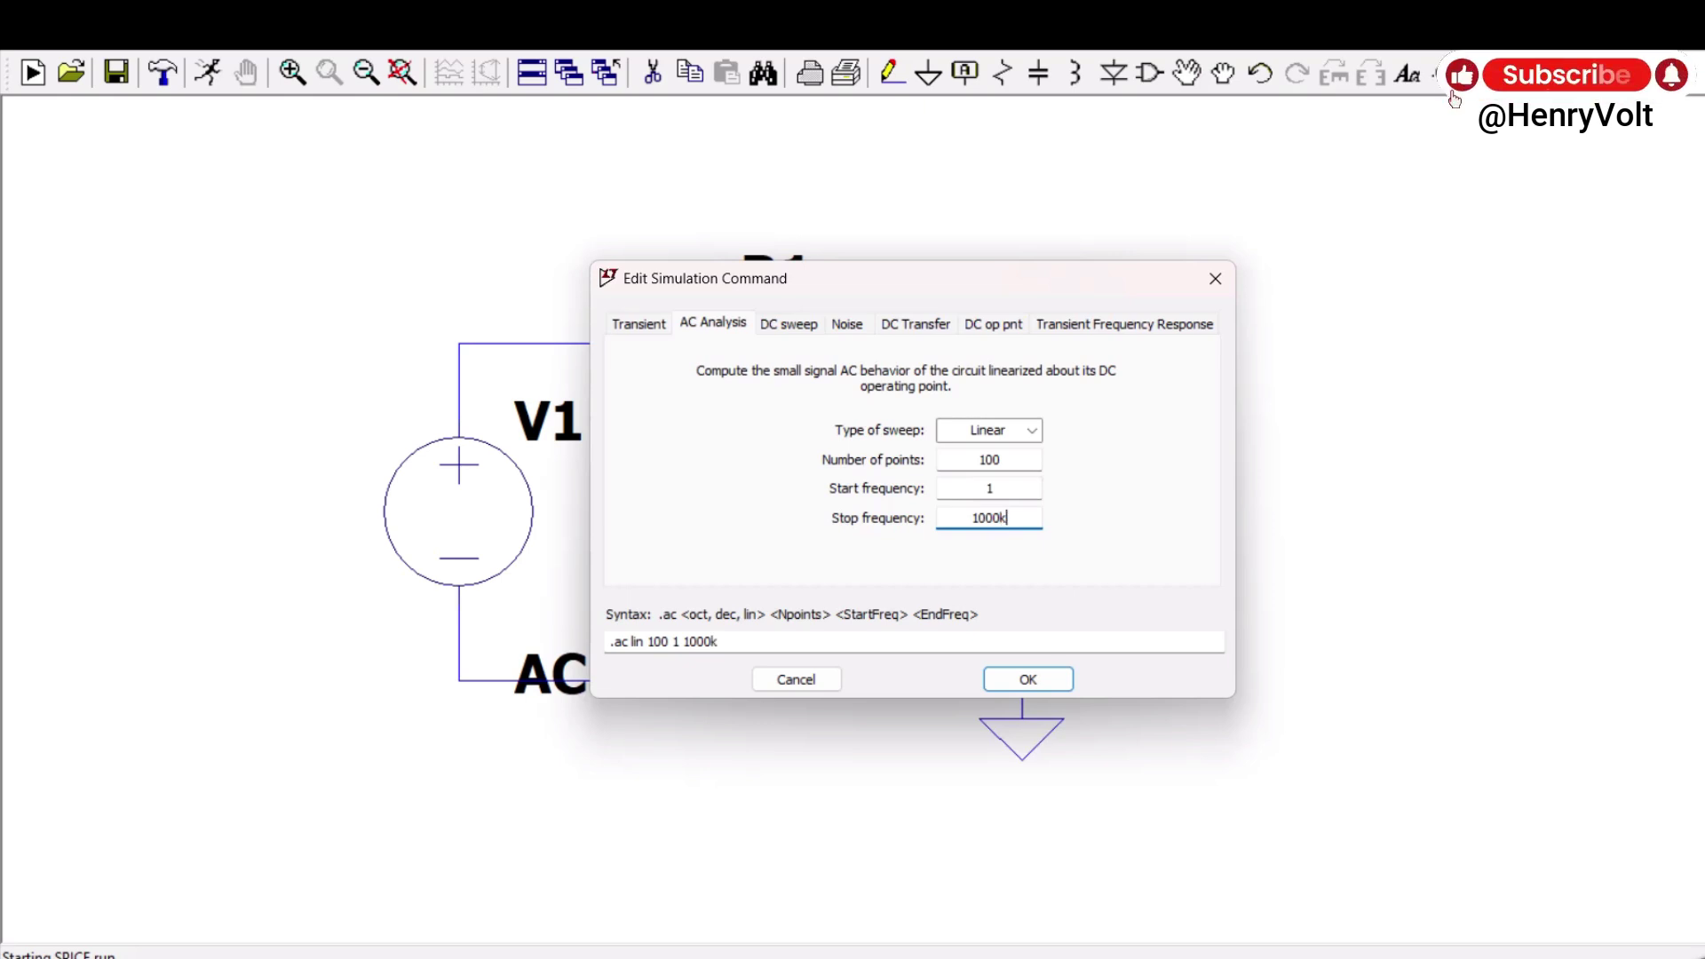
pyautogui.press('Return')
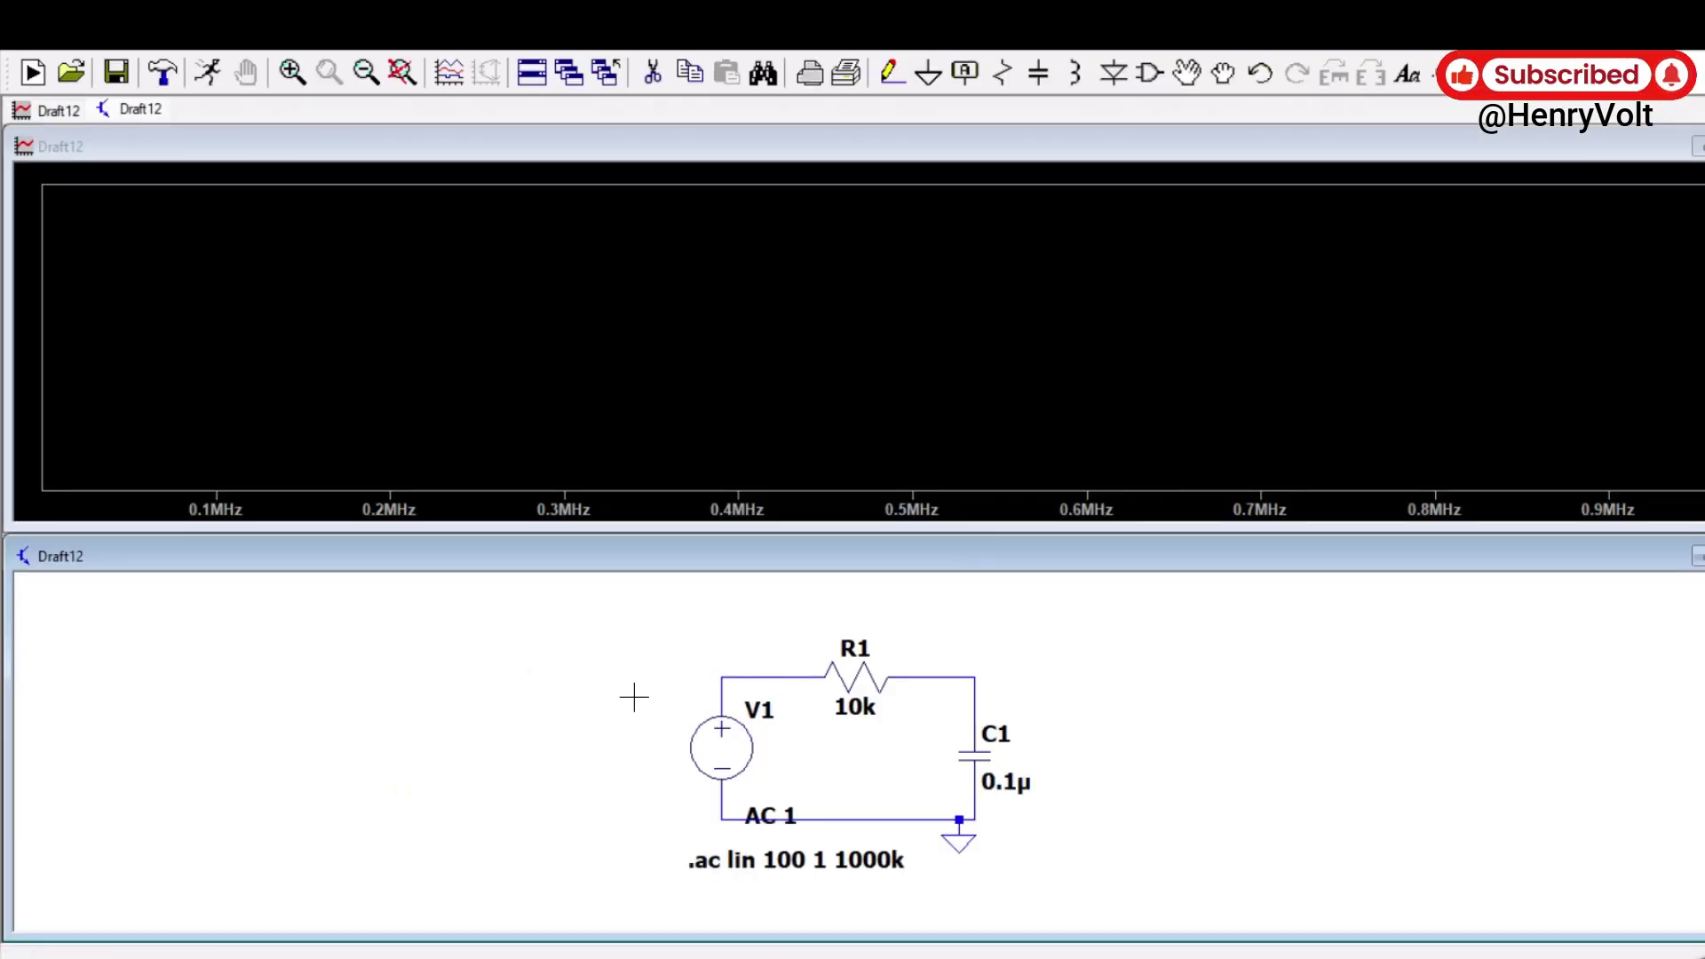
pyautogui.click(634, 697)
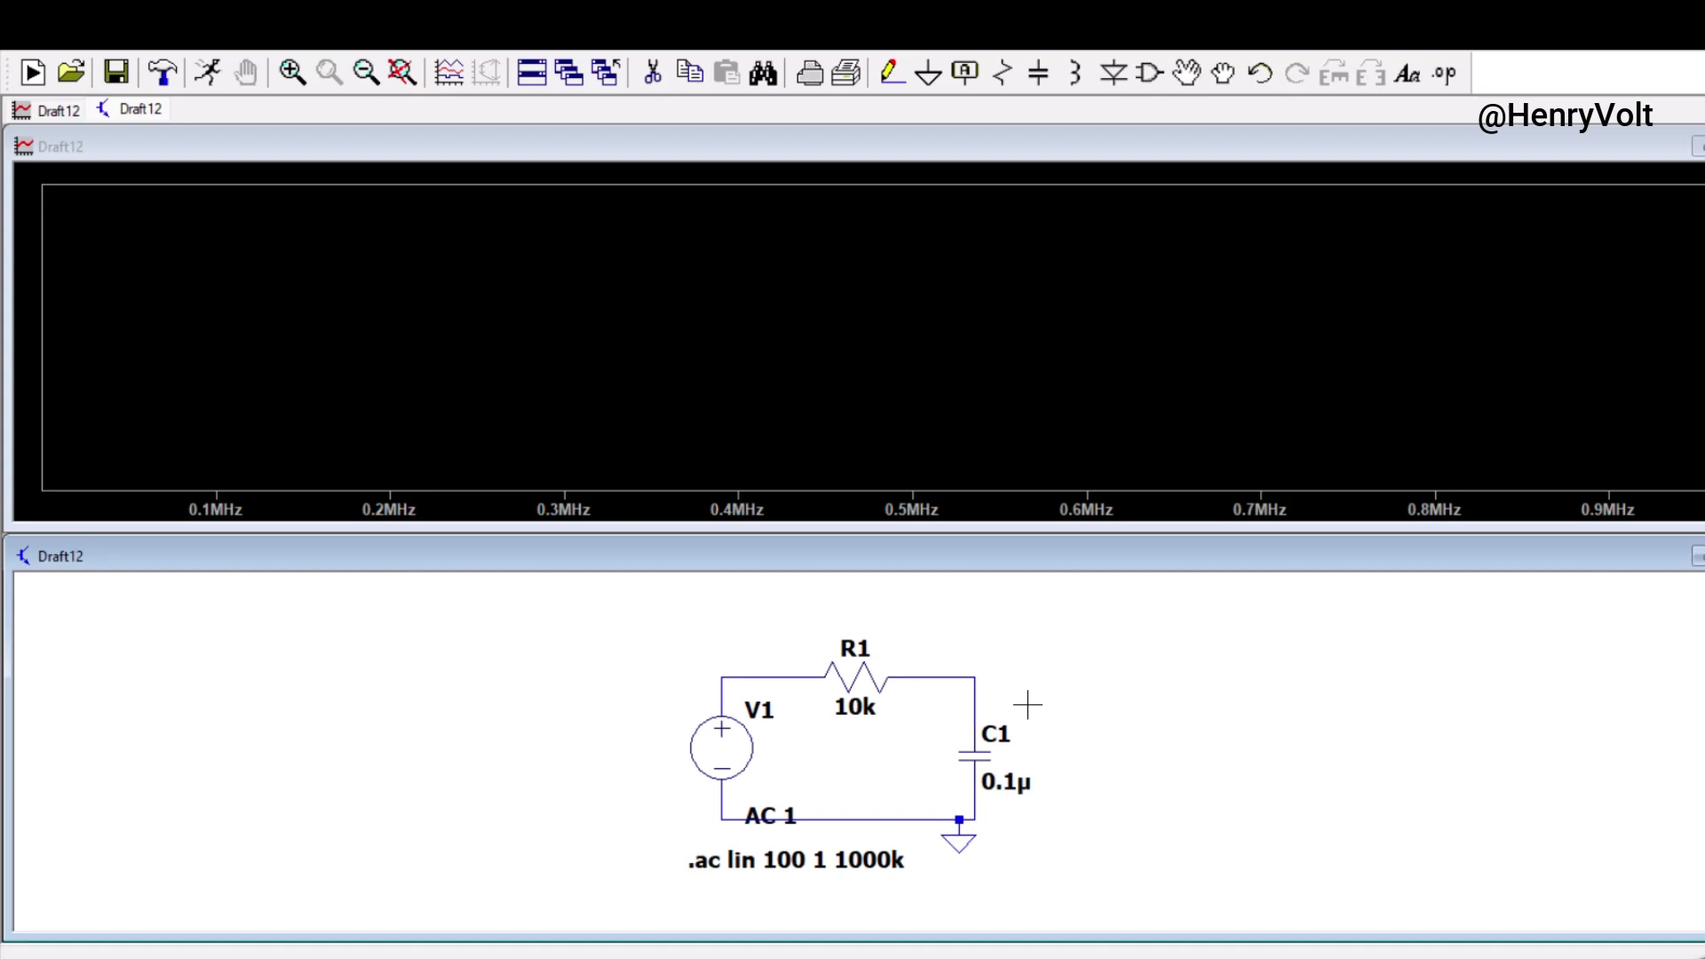
pyautogui.click(976, 680)
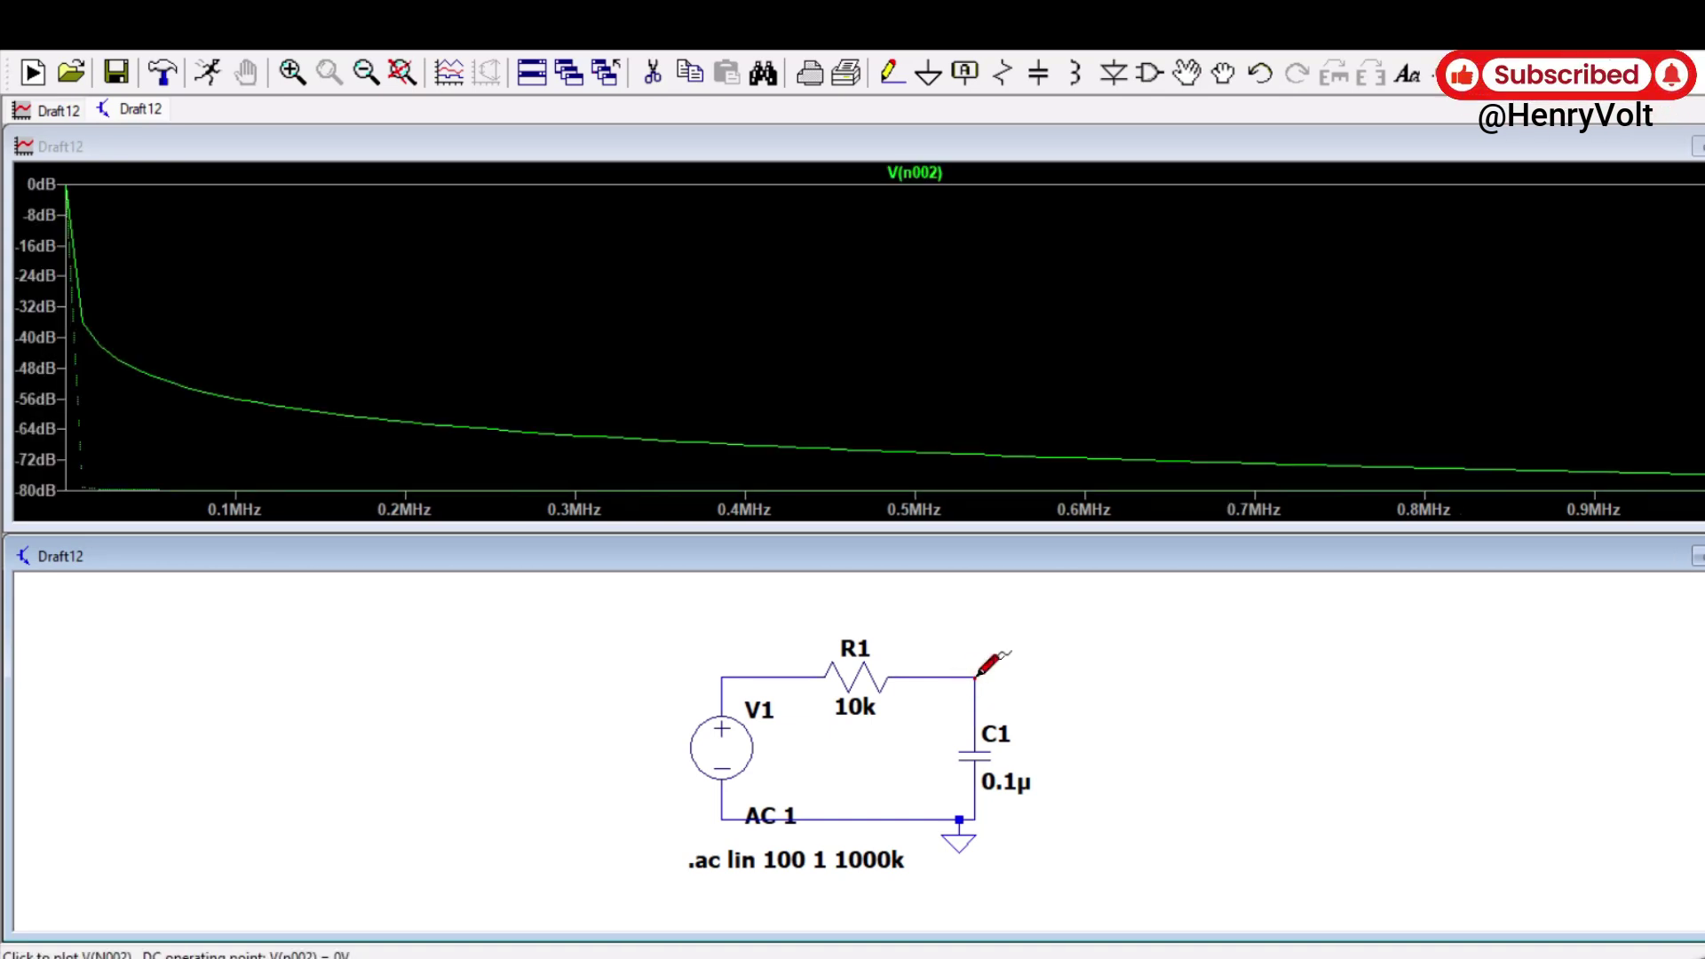
# Zoom the V(n002) plot into the low-frequency region up to about 36KHz.
pyautogui.click(976, 680)
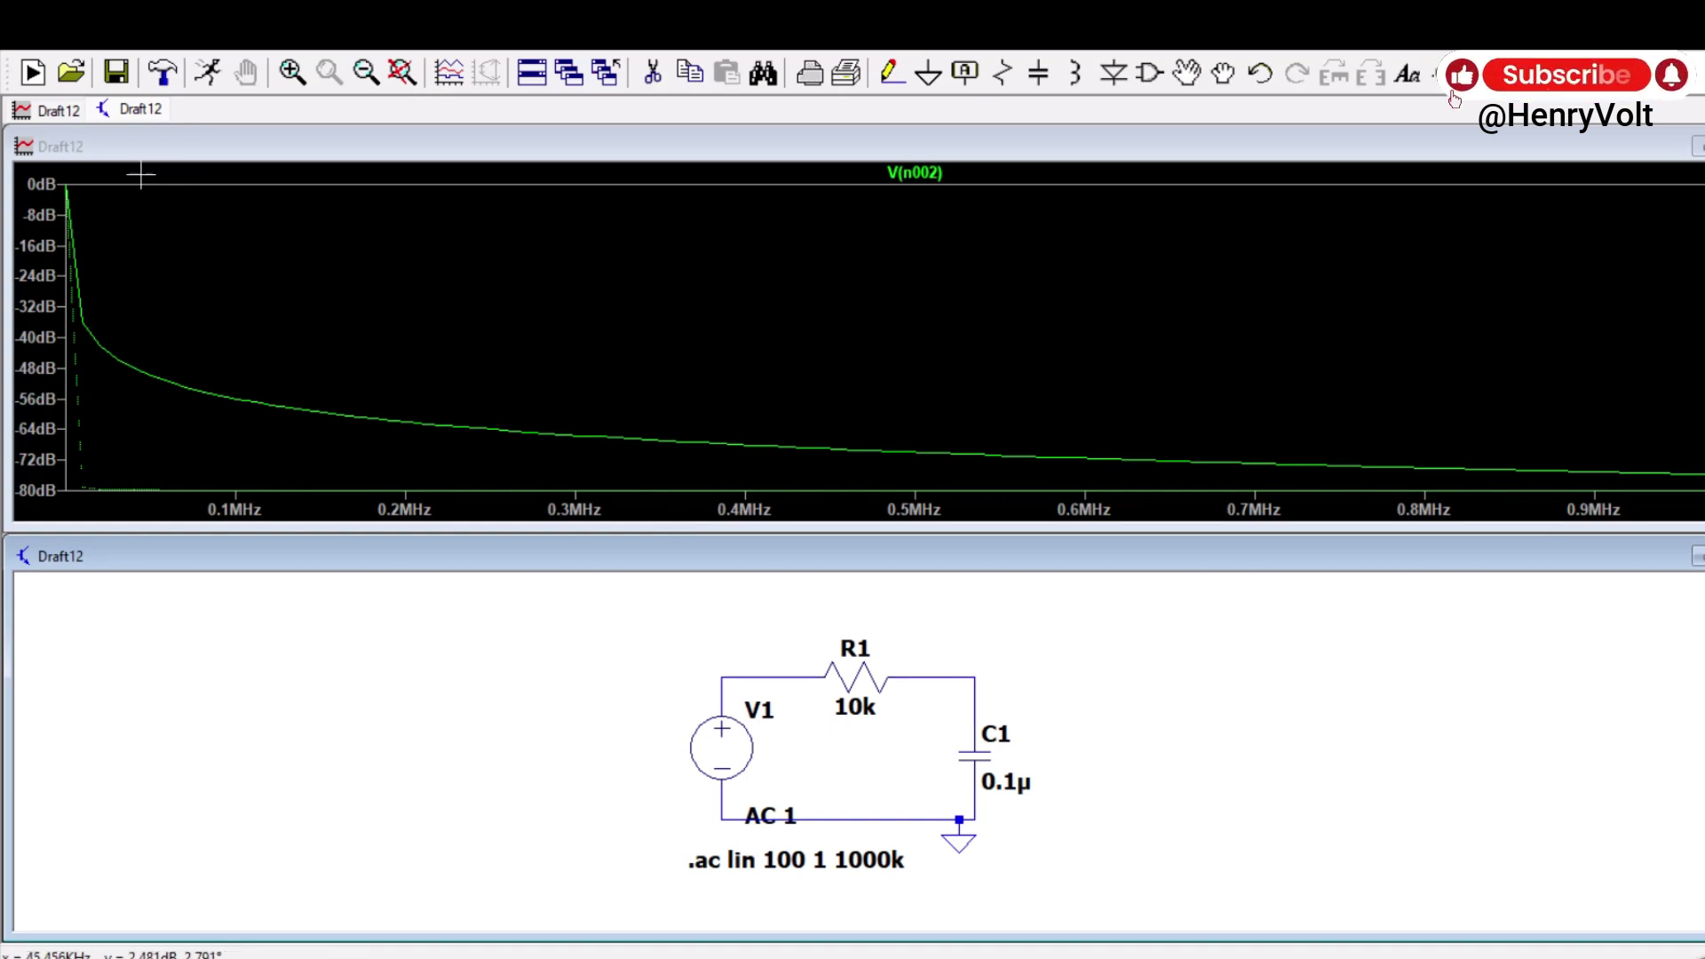
pyautogui.moveTo(126, 168); pyautogui.dragTo(5, 544)
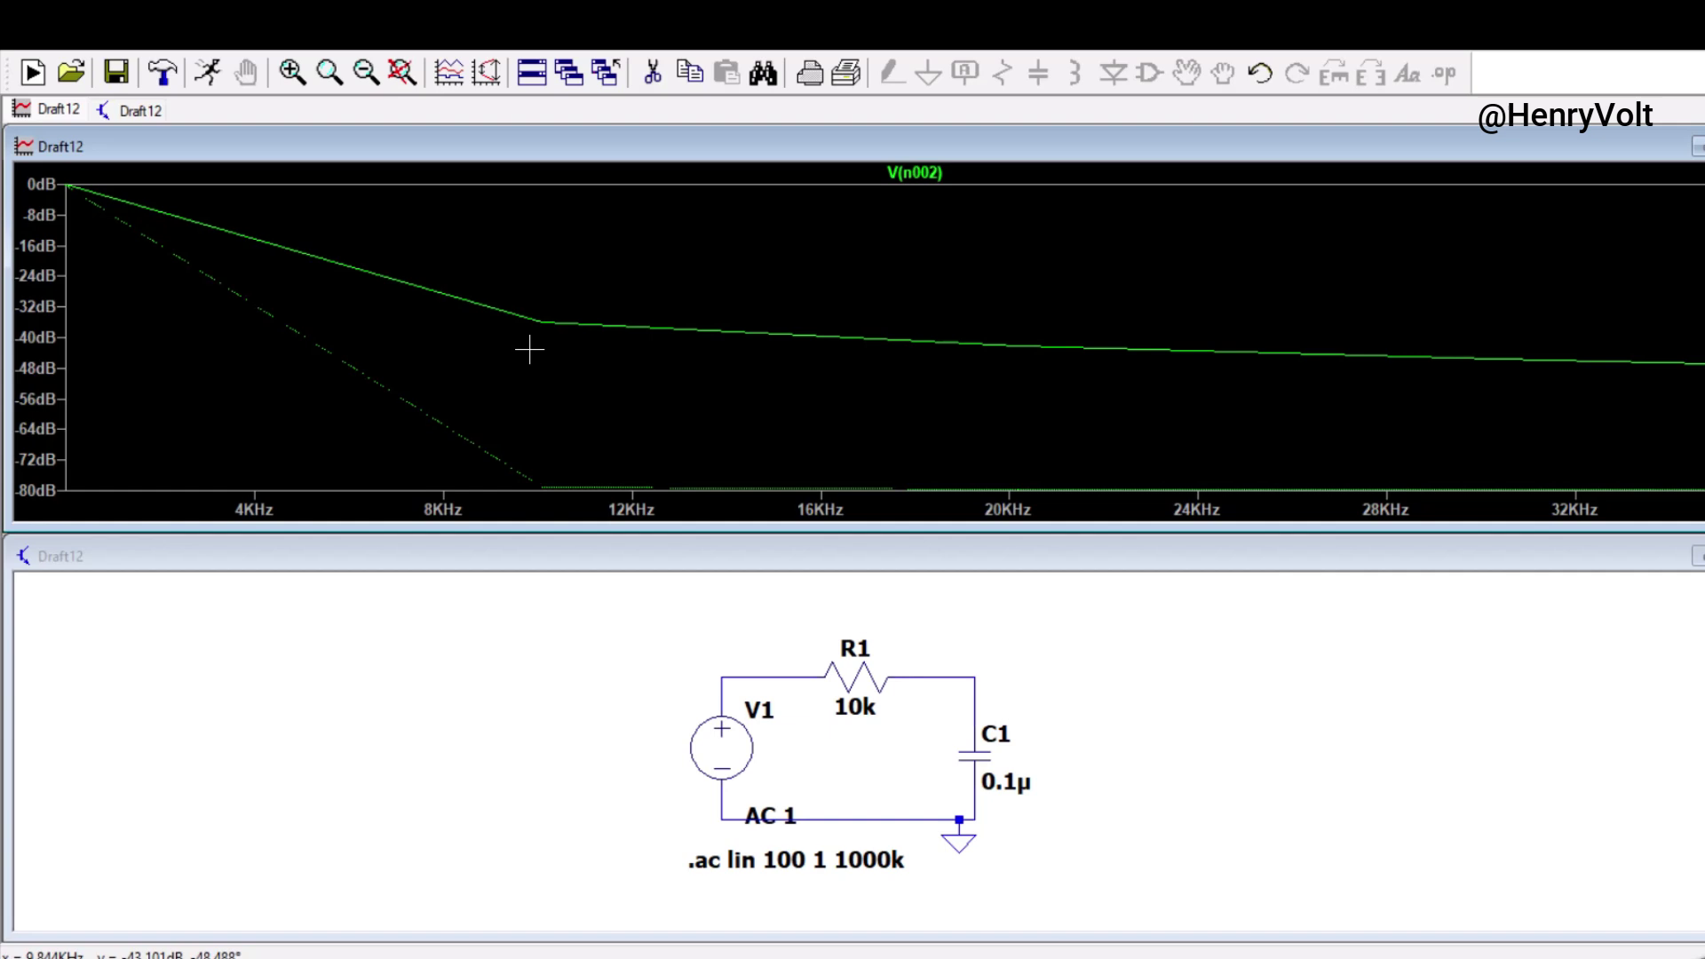
# Move a V(n002) cursor to the -3 dB point and select its 856.92028Hz frequency reading.
pyautogui.click(915, 172)
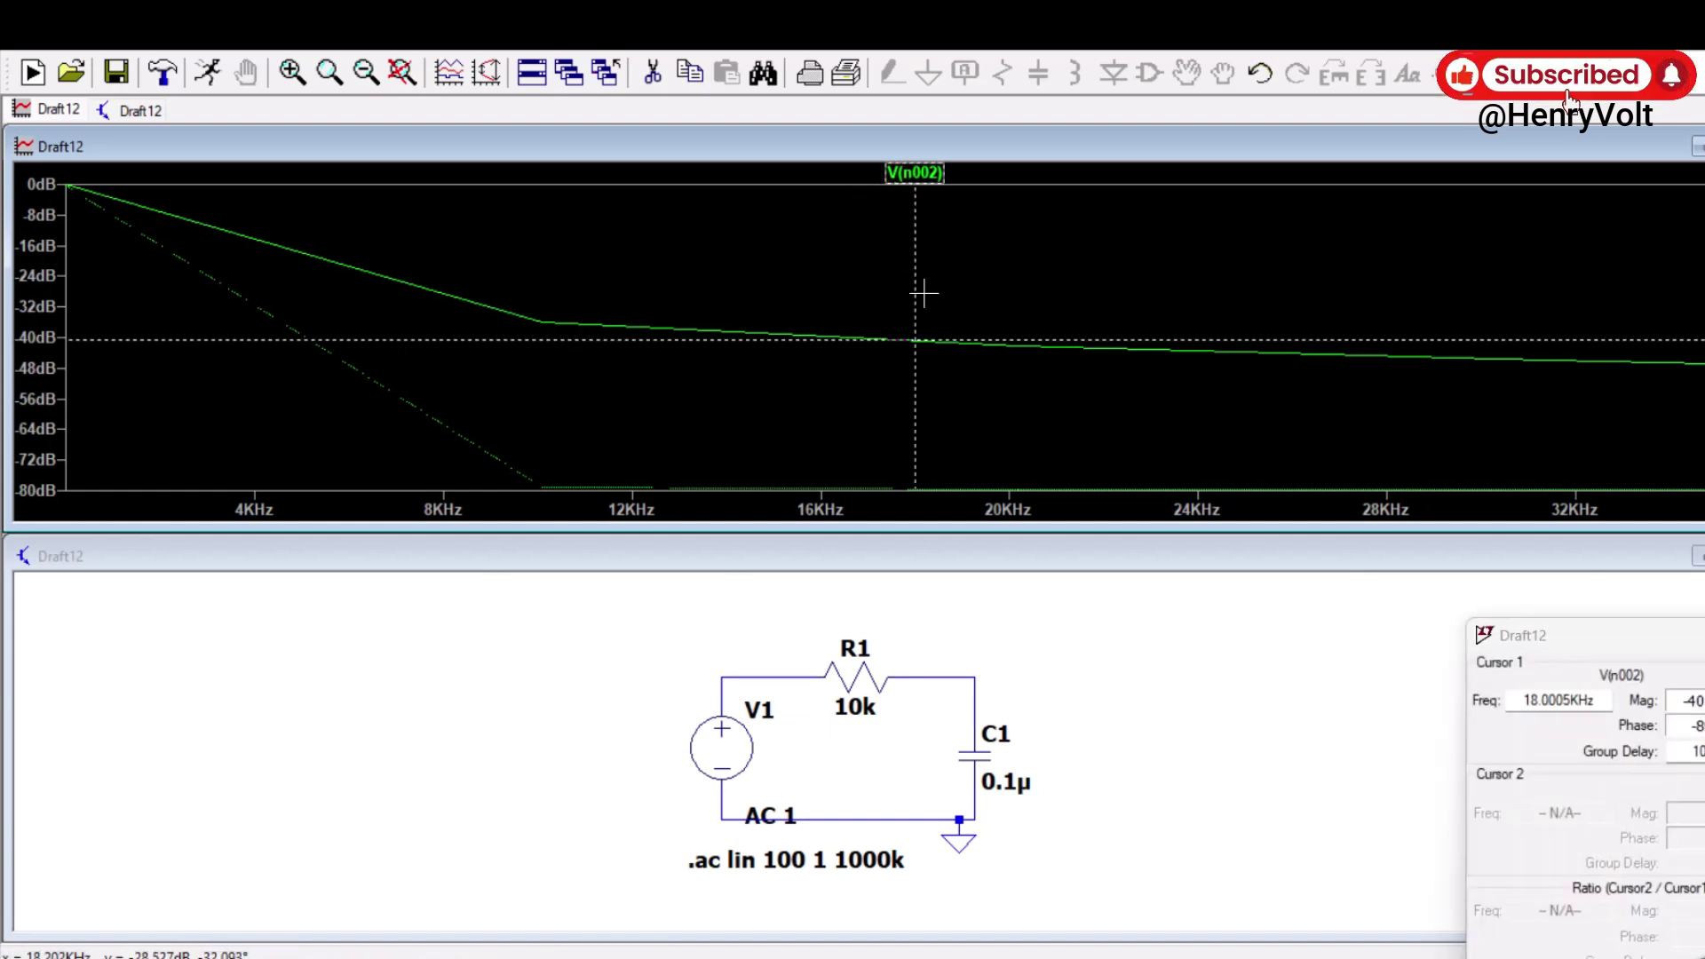
pyautogui.moveTo(914, 293); pyautogui.dragTo(105, 300)
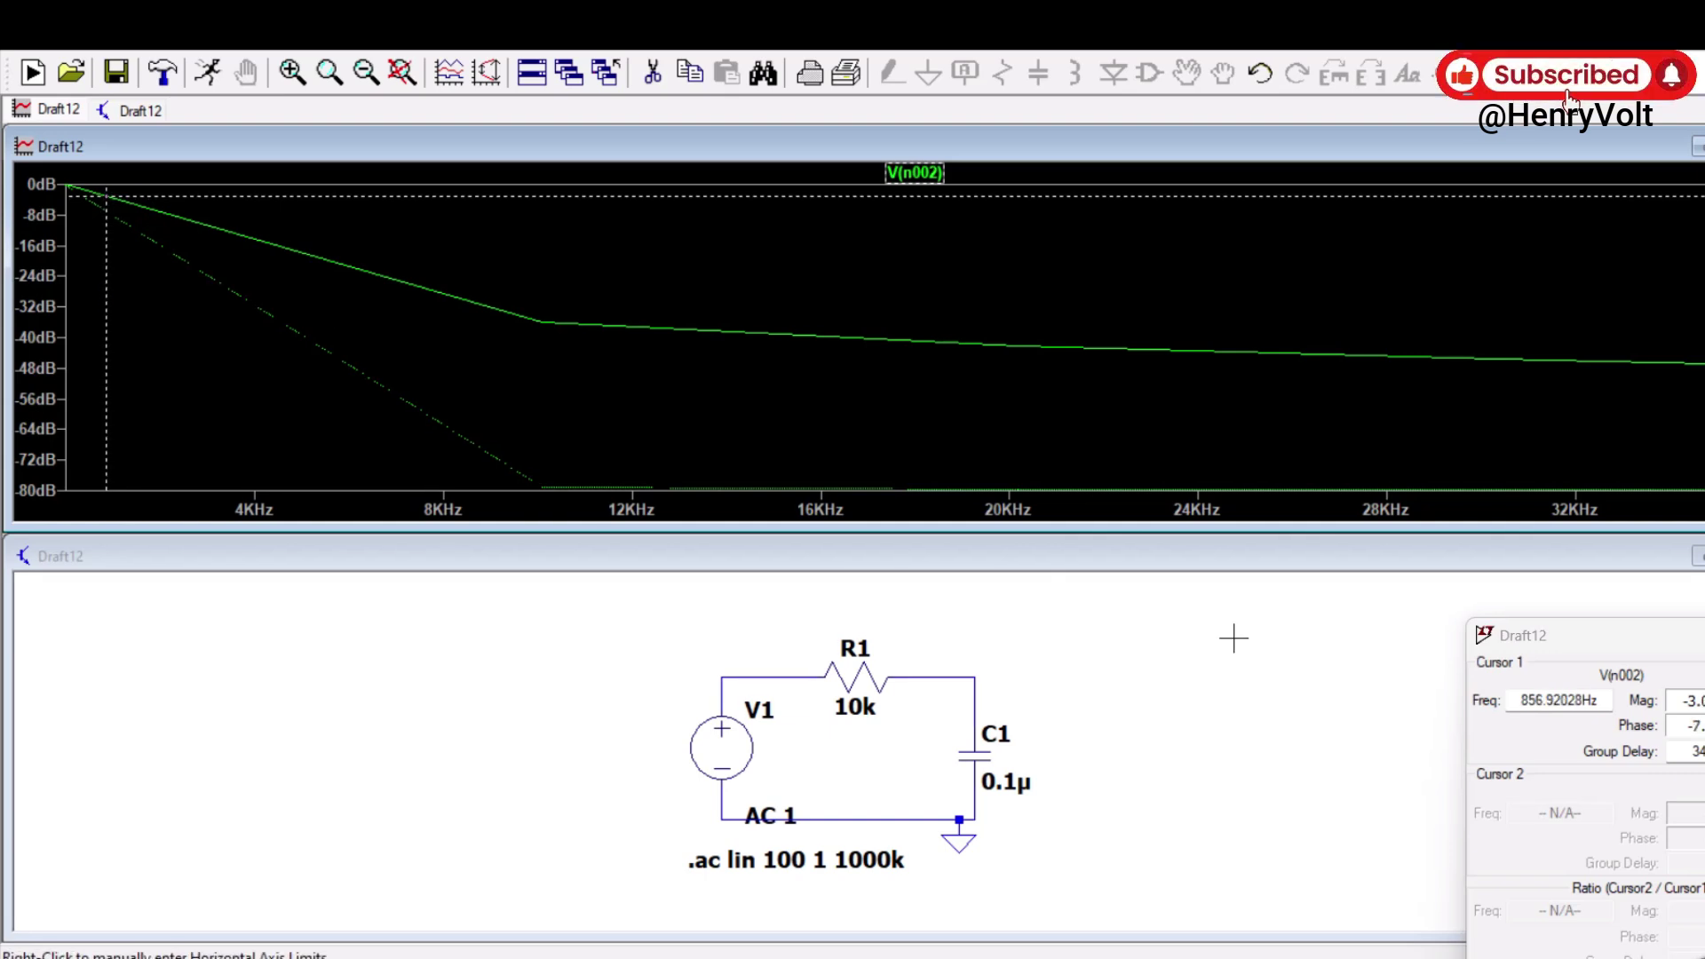
pyautogui.click(1679, 701)
pyautogui.doubleClick(1679, 701)
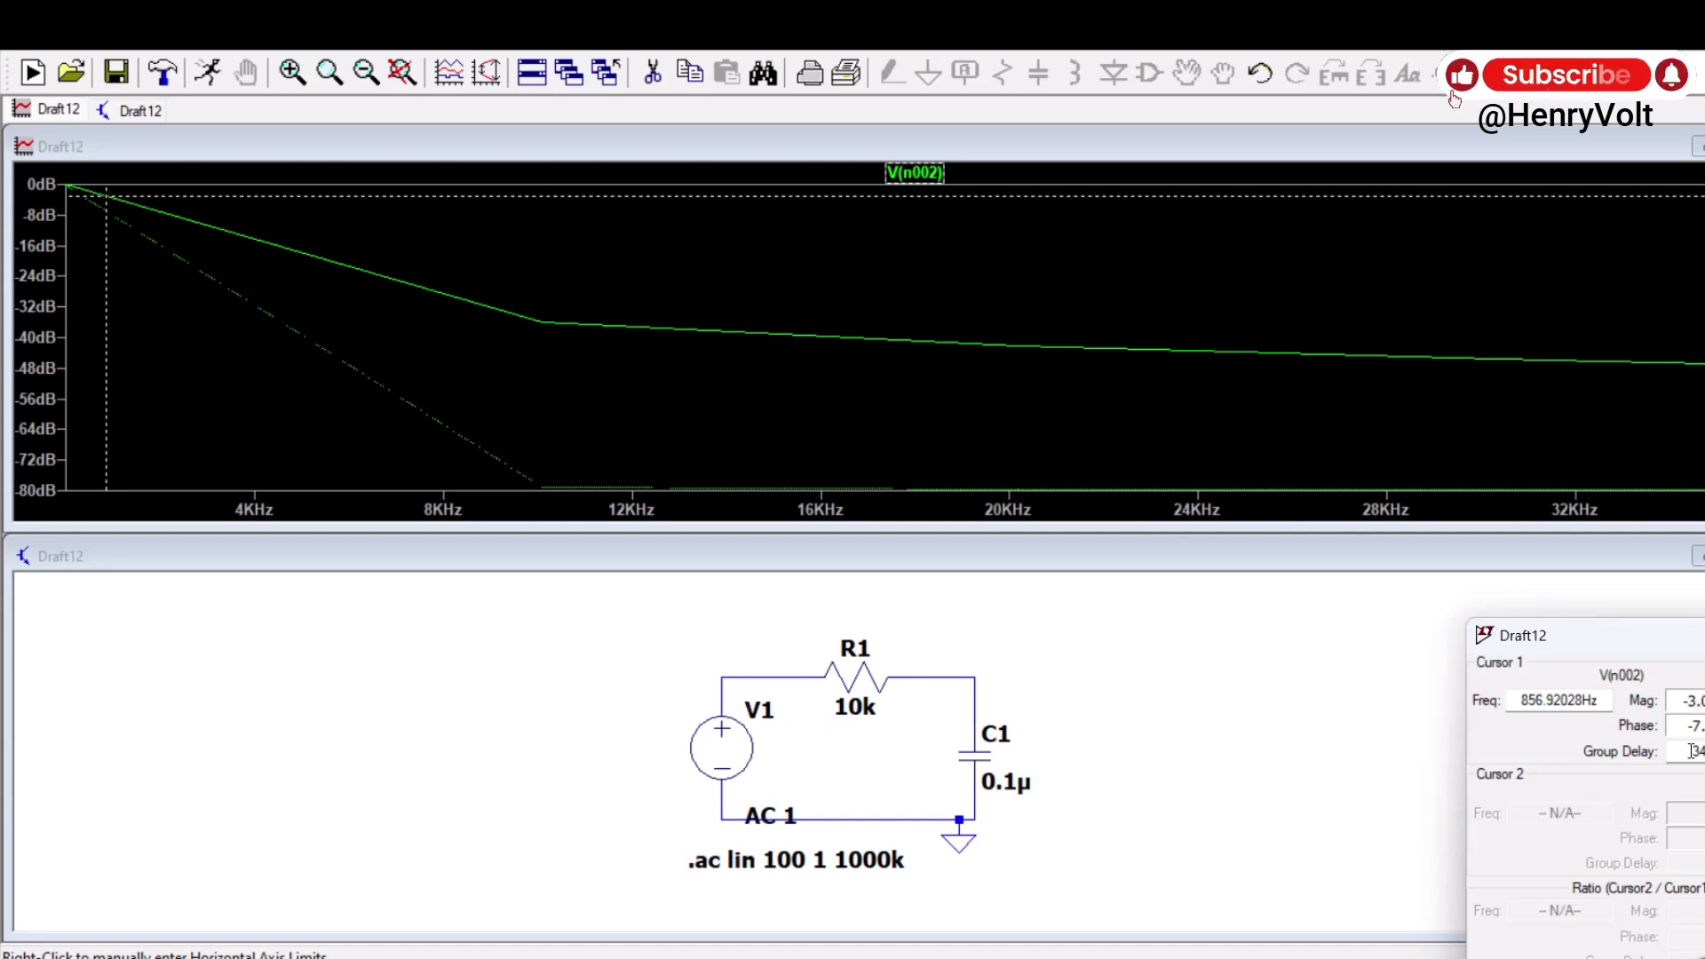
pyautogui.doubleClick(1520, 700)
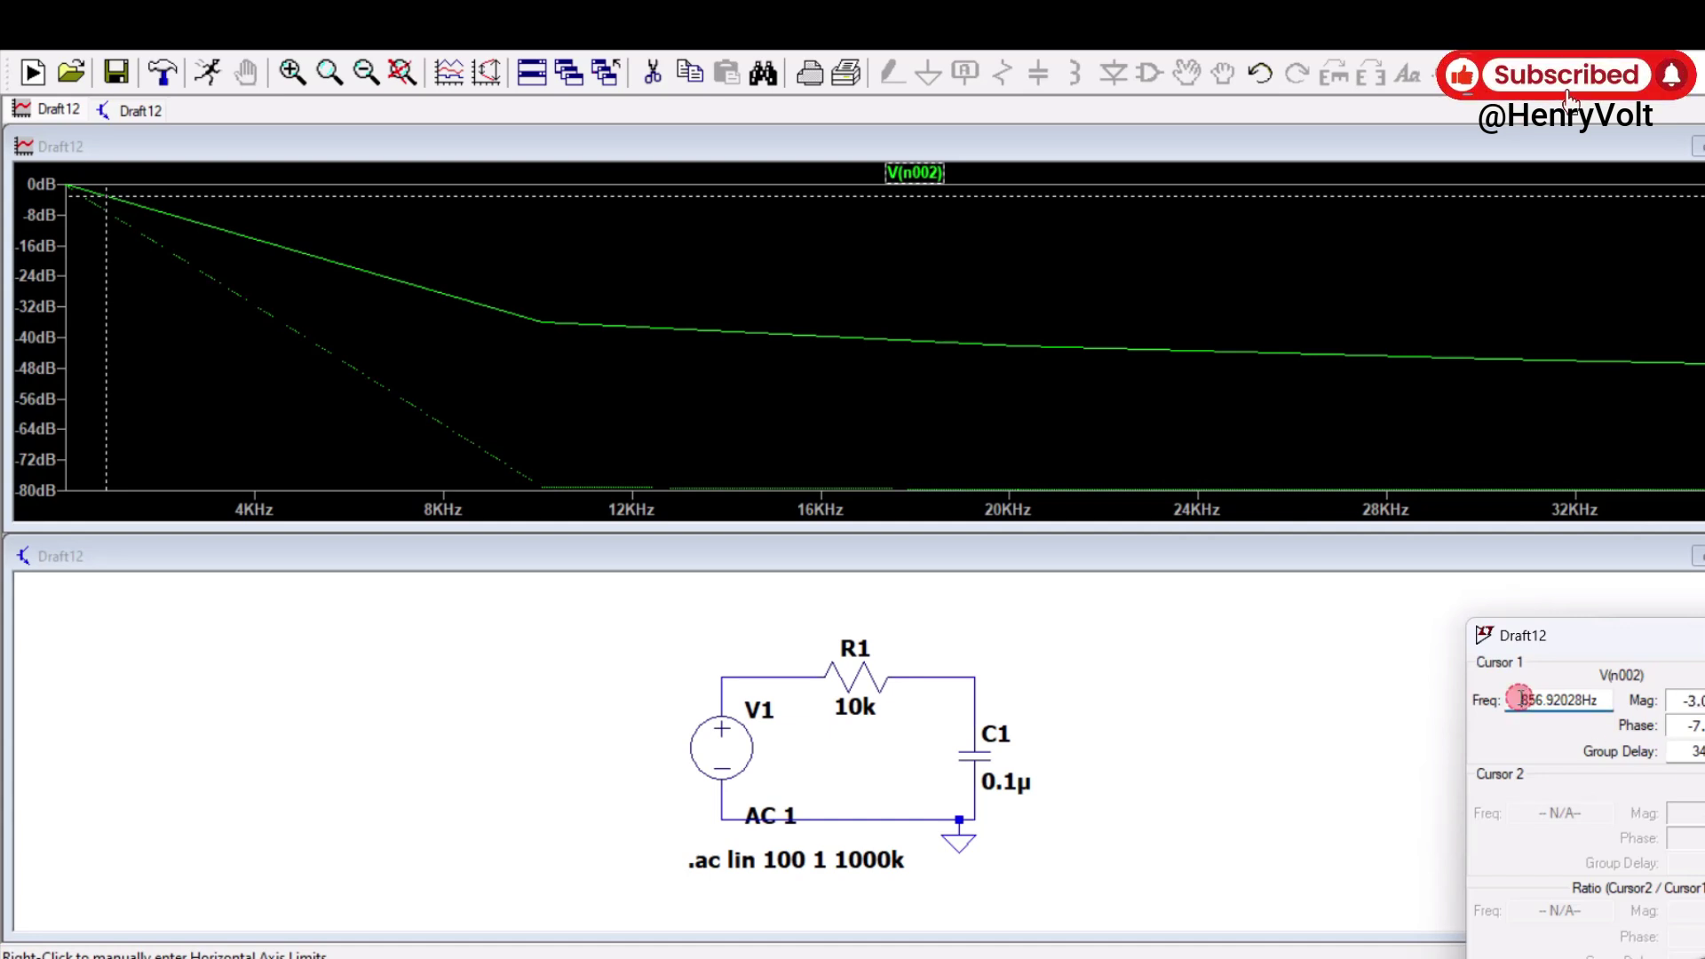
pyautogui.click(1605, 701)
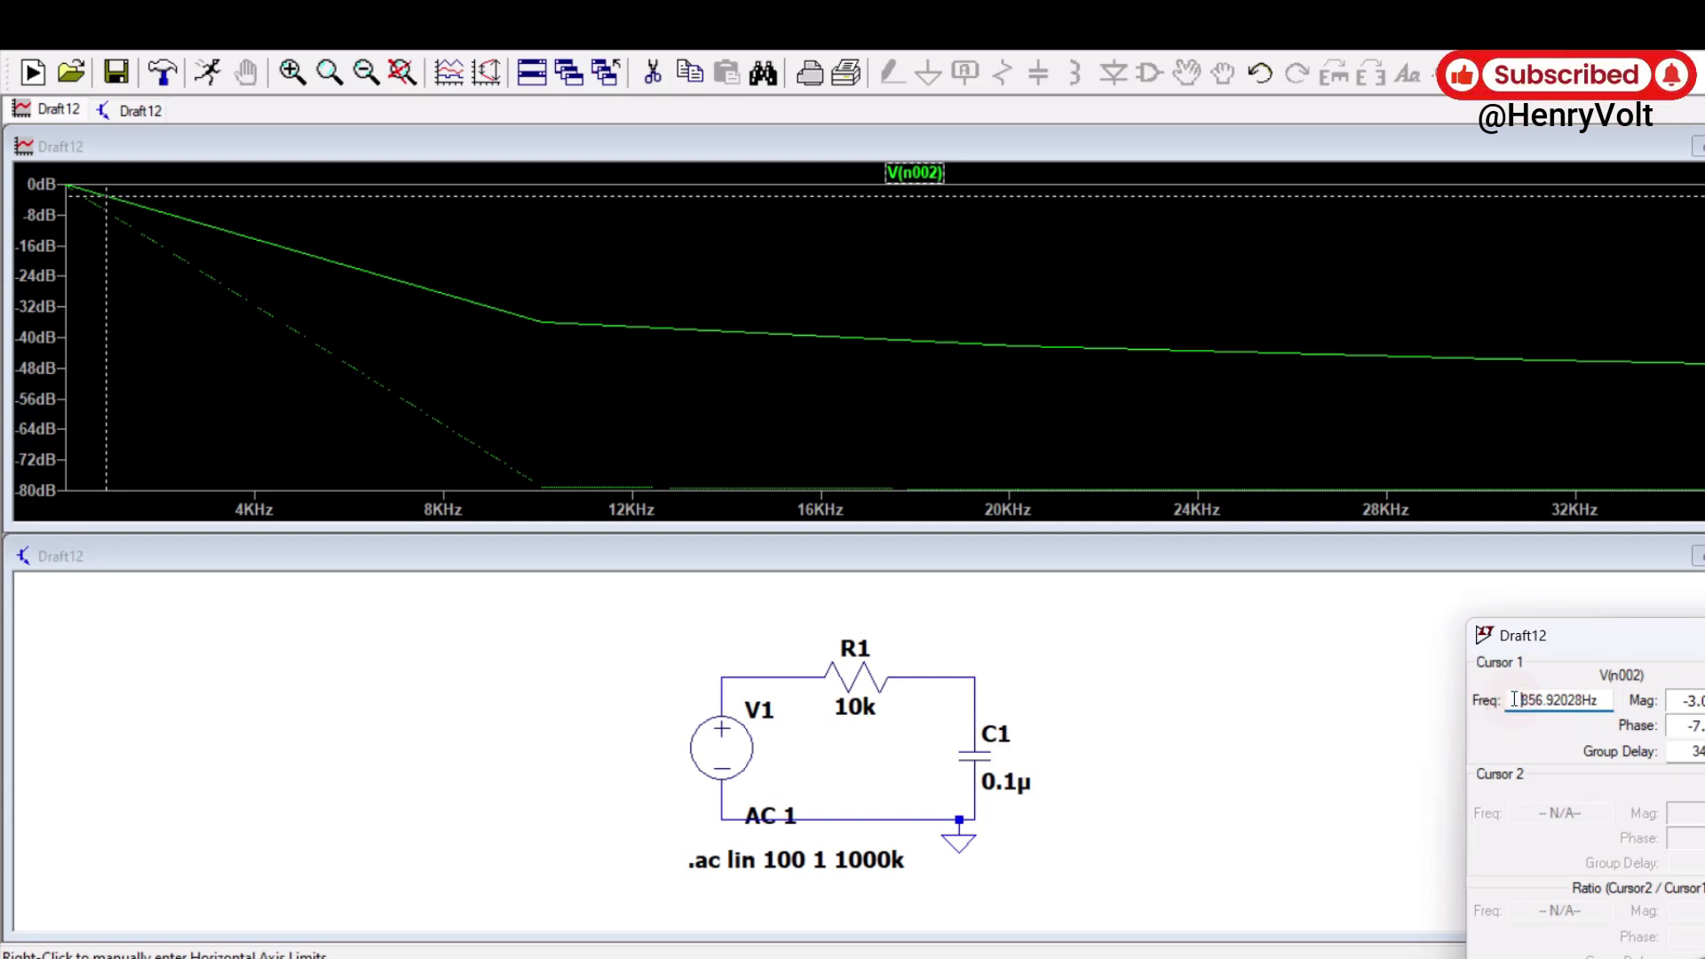
pyautogui.moveTo(1513, 699); pyautogui.dragTo(1608, 702)
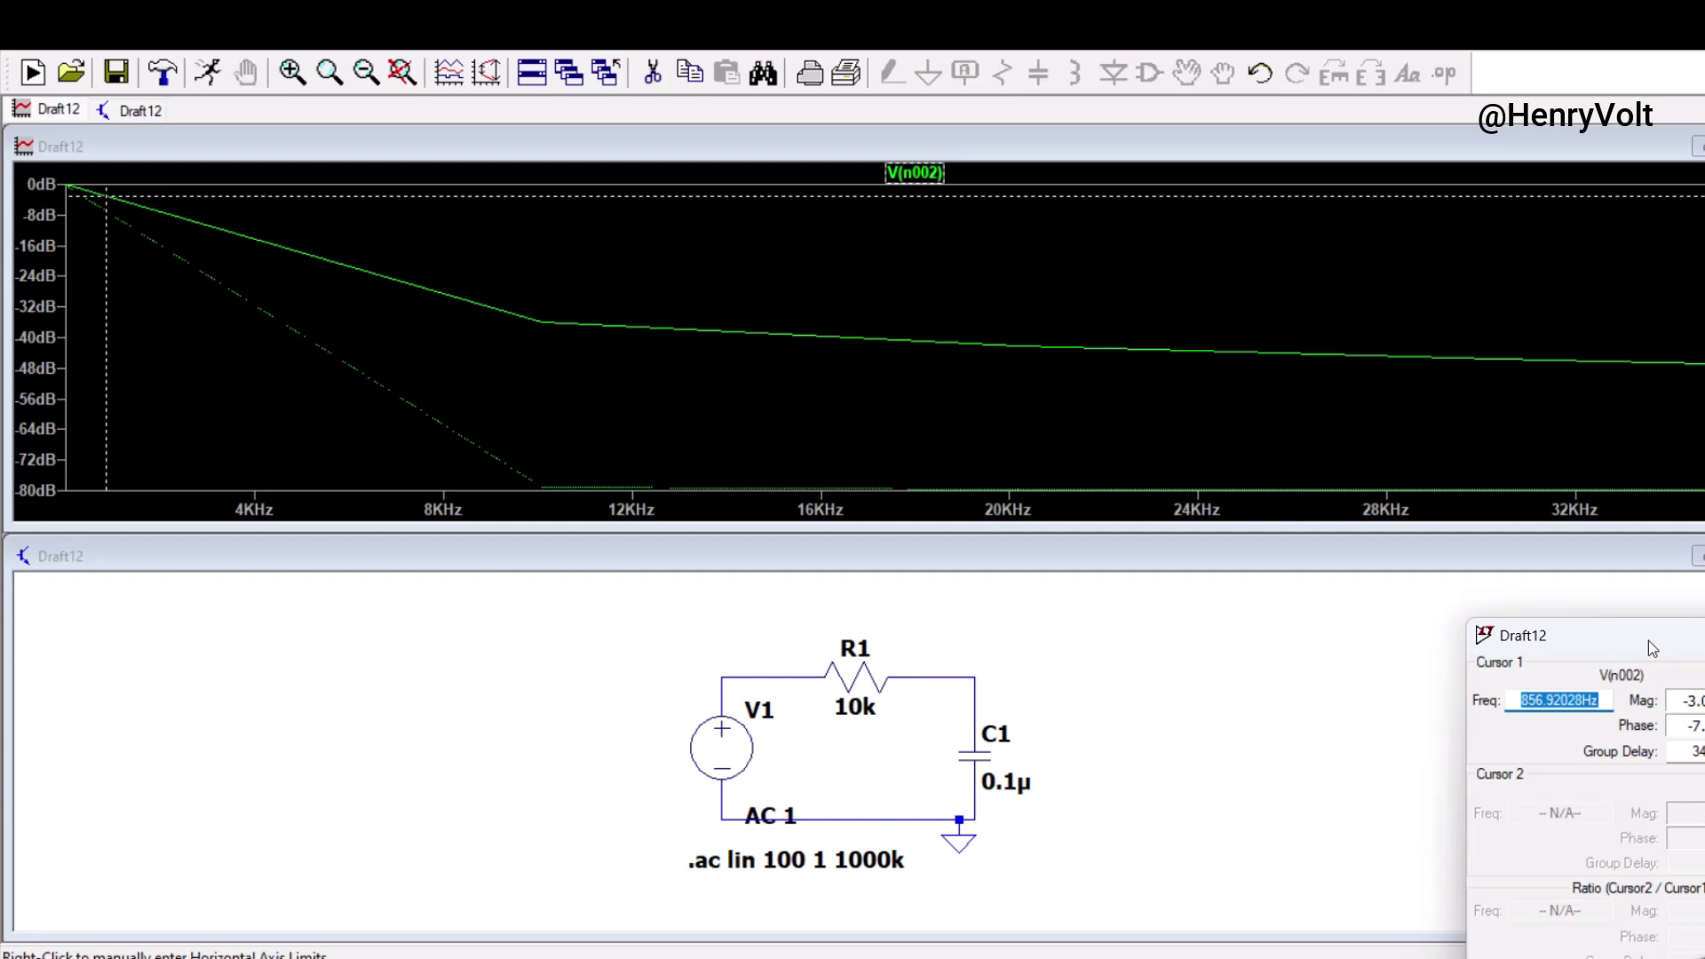
# Read -3.0551358dB at 856.92028Hz from the cursor readout, then close it.
pyautogui.moveTo(1648, 641); pyautogui.dragTo(1509, 602)
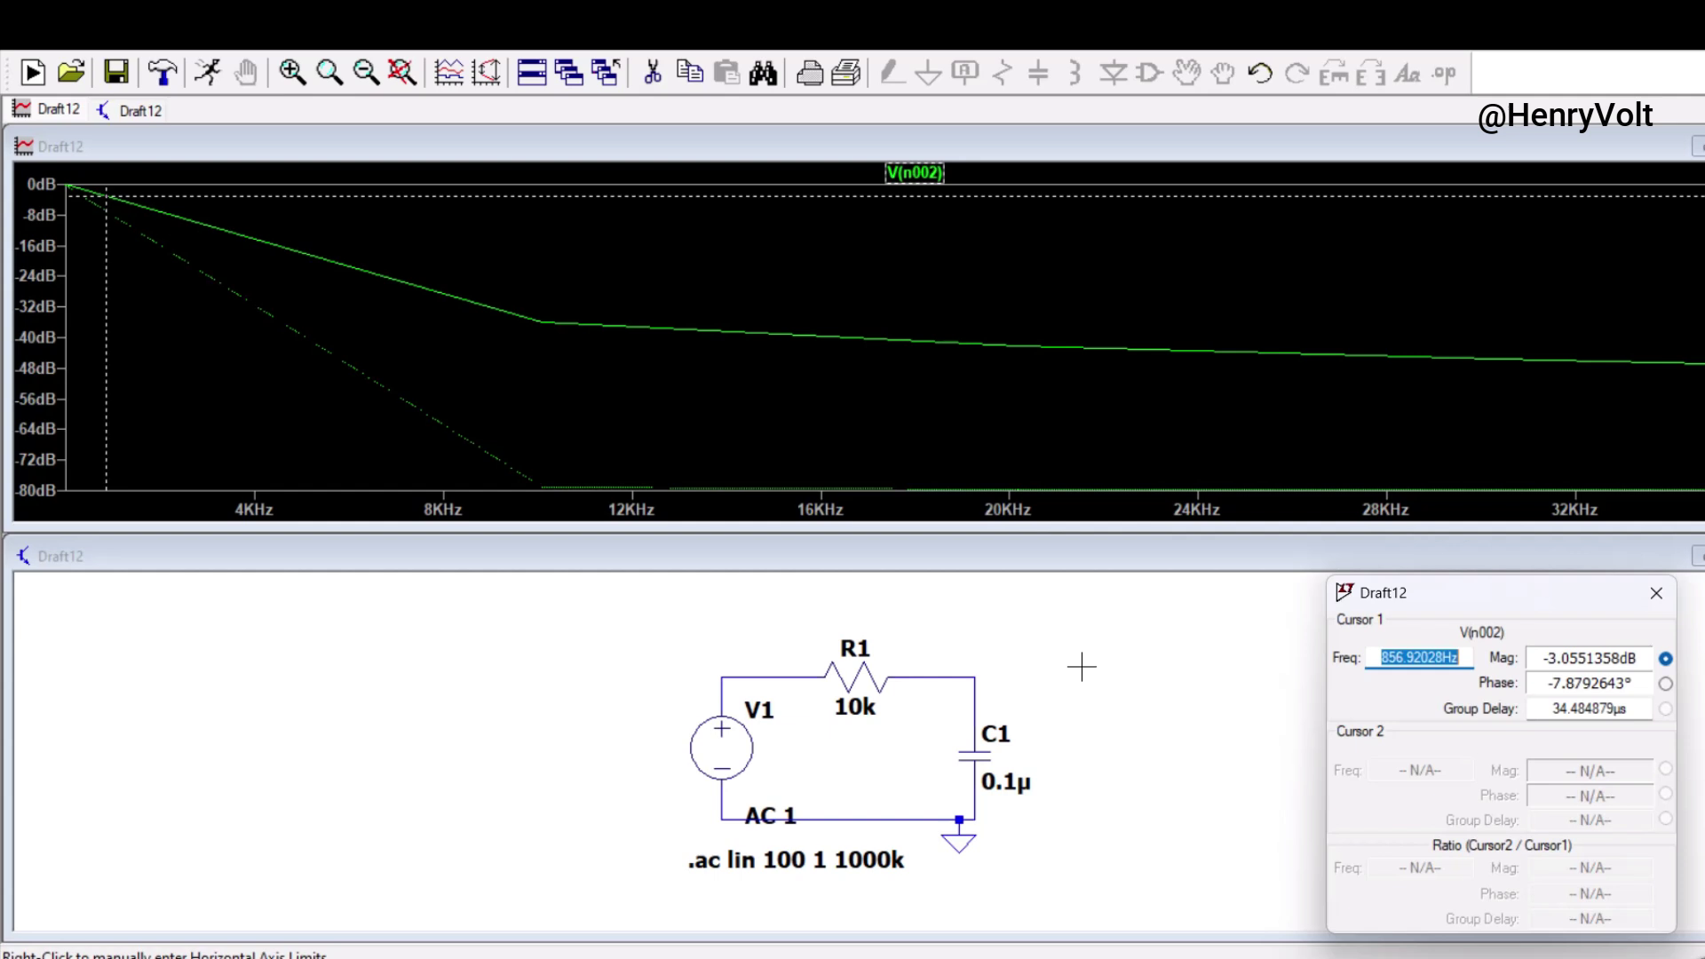
pyautogui.click(1651, 605)
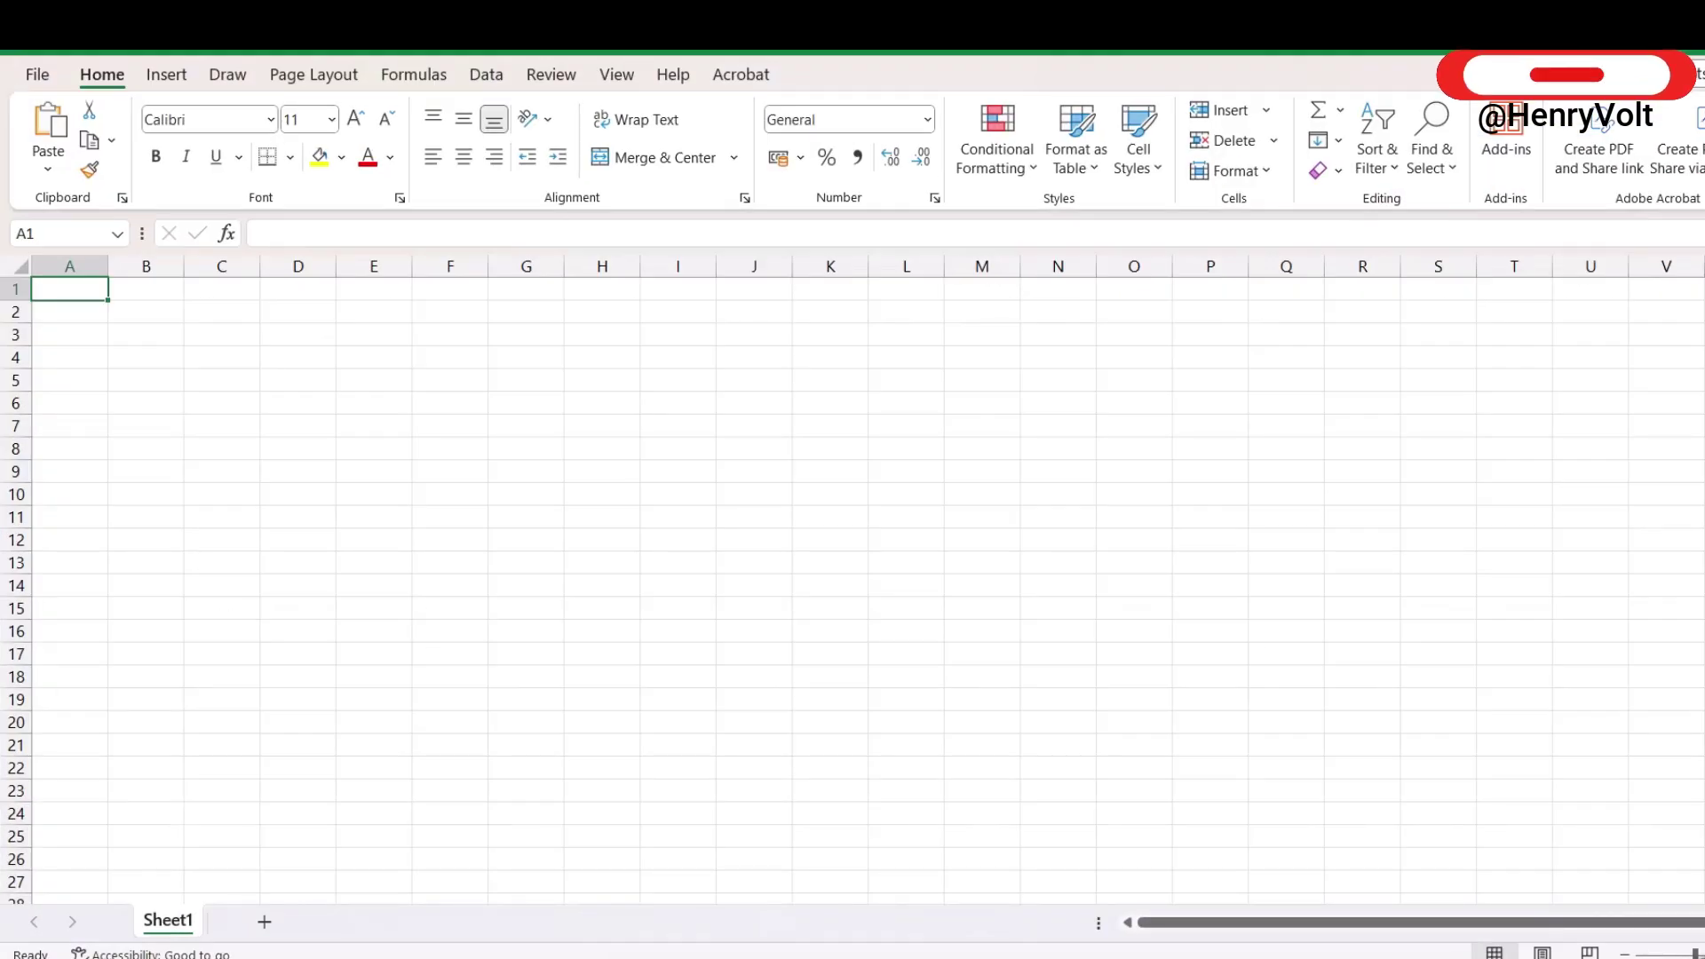
# Enter R with value 10 in I4:J4 and c with value 0.1 in I5:J5.
pyautogui.click(664, 356)
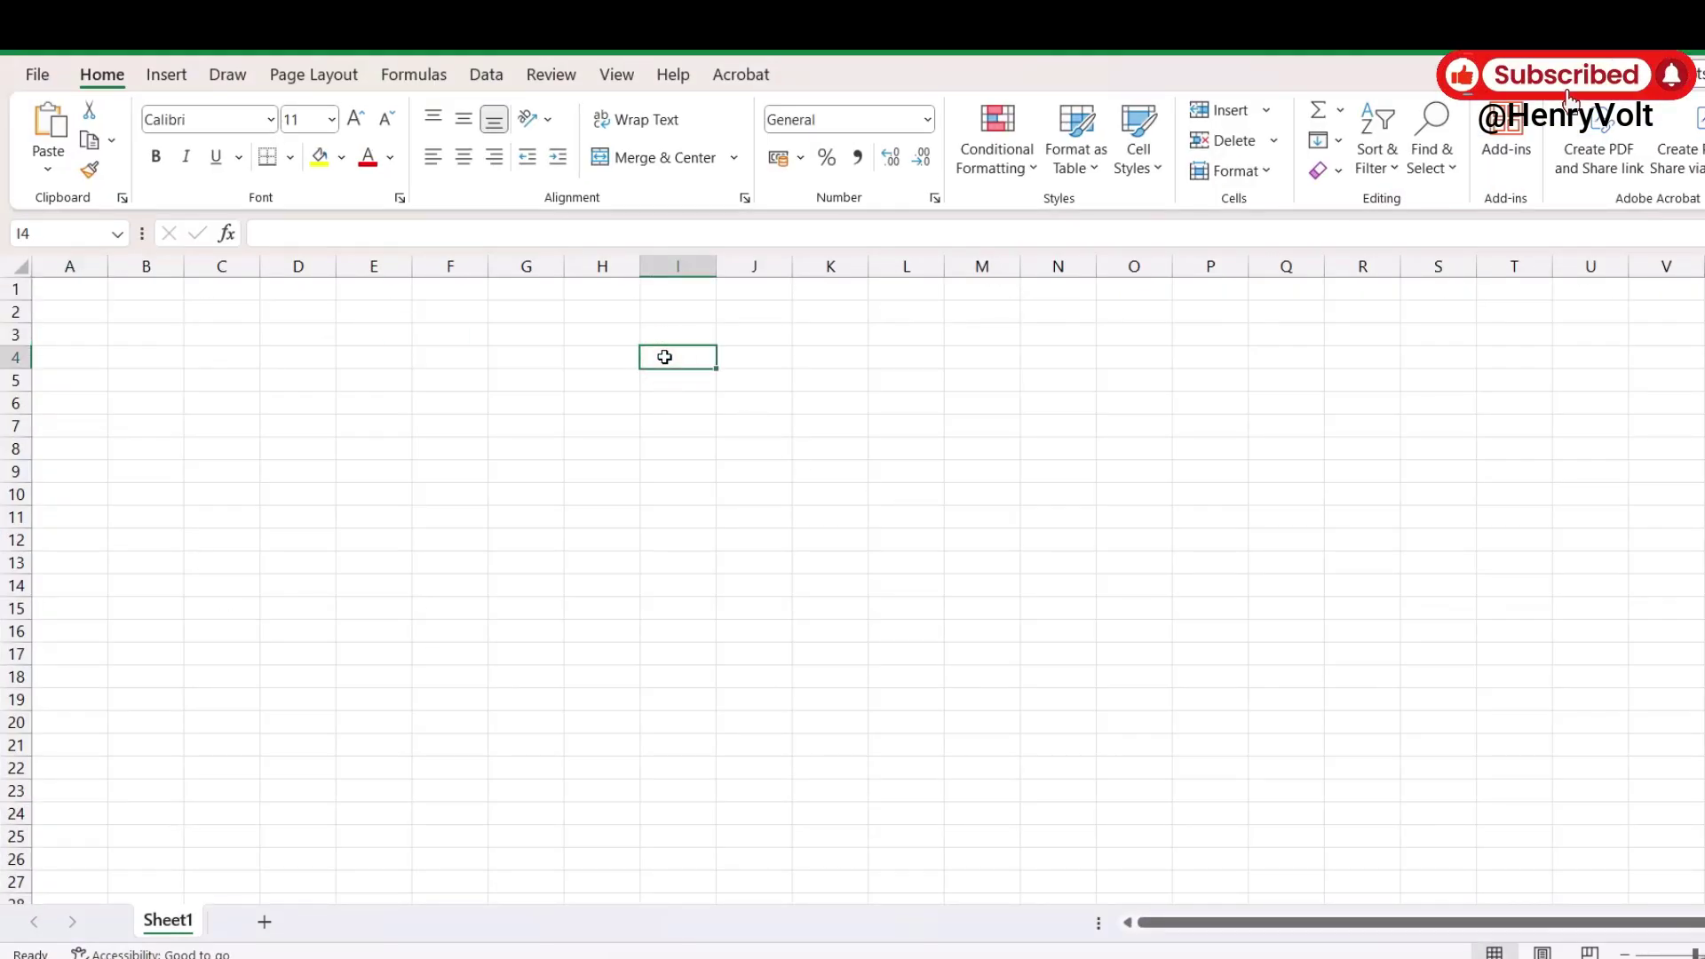
pyautogui.write('R')
pyautogui.click(733, 358)
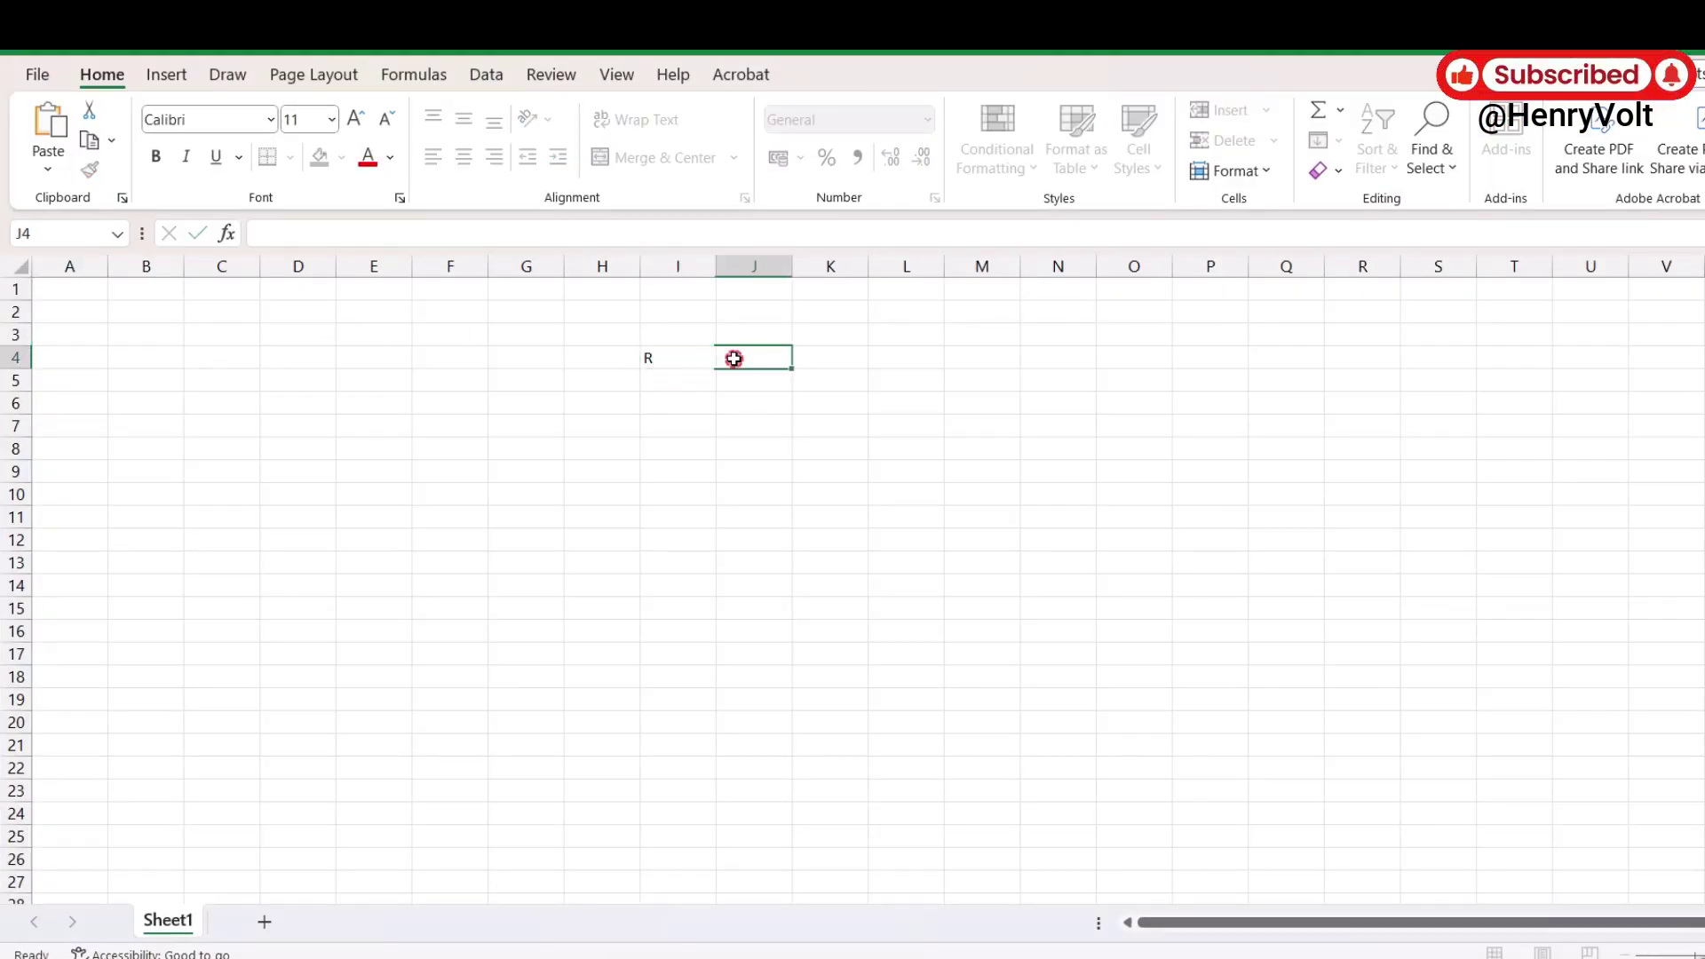
pyautogui.write('10')
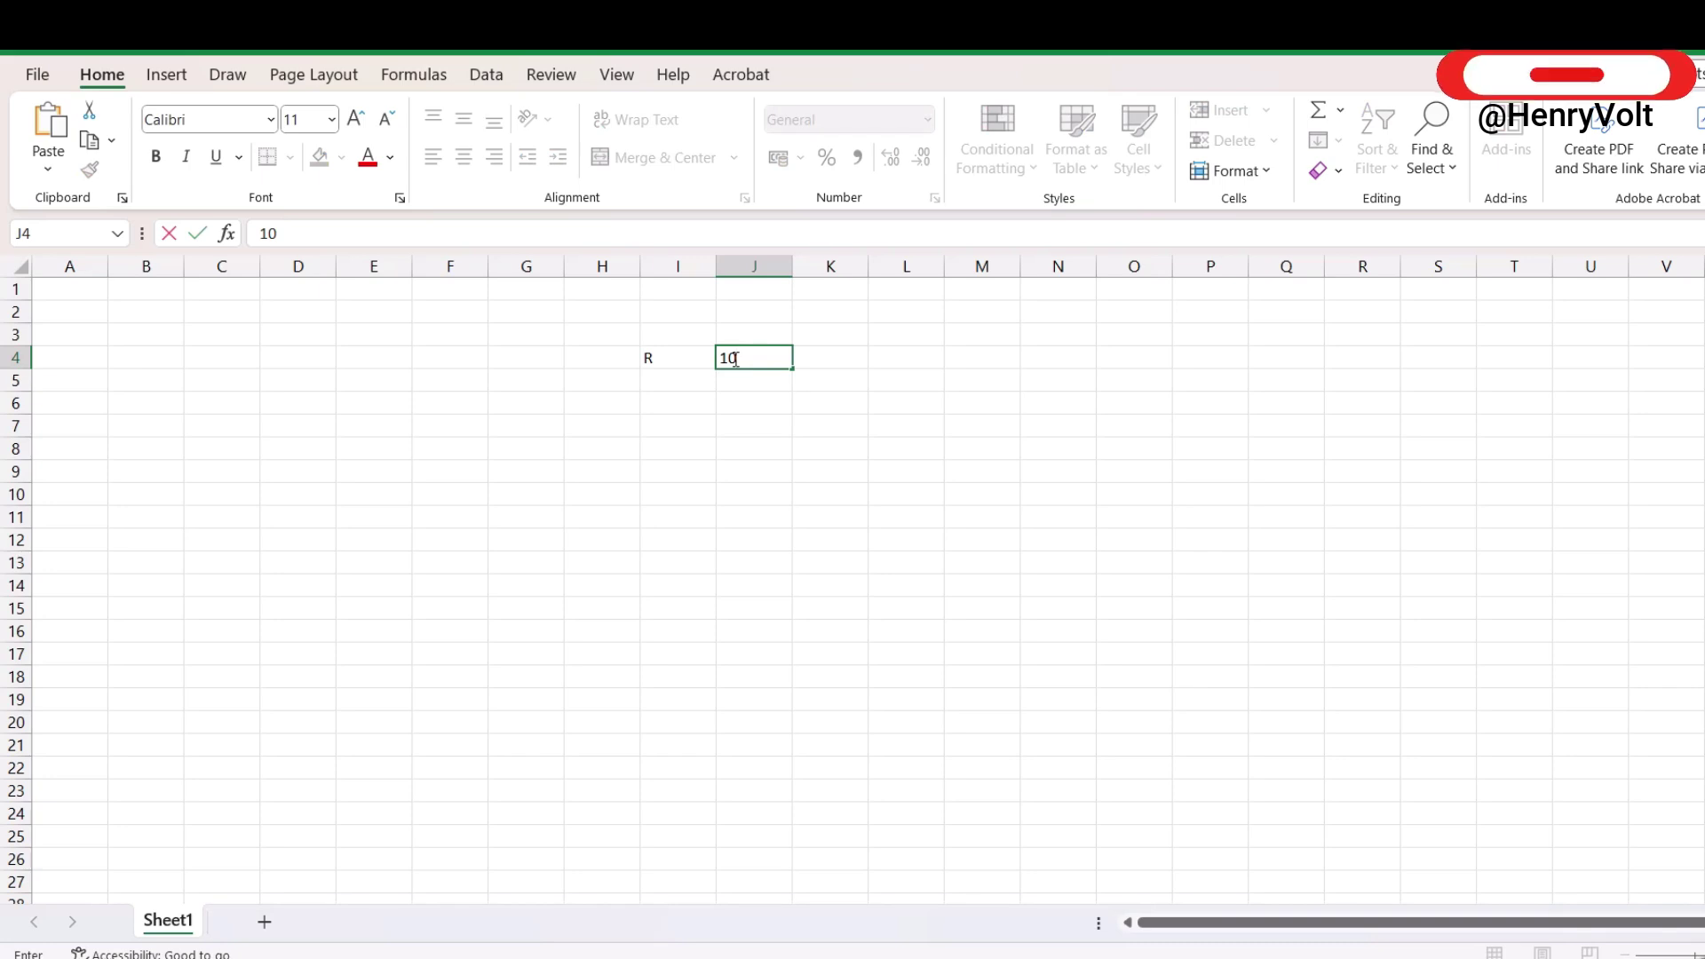
pyautogui.click(662, 388)
pyautogui.write('c')
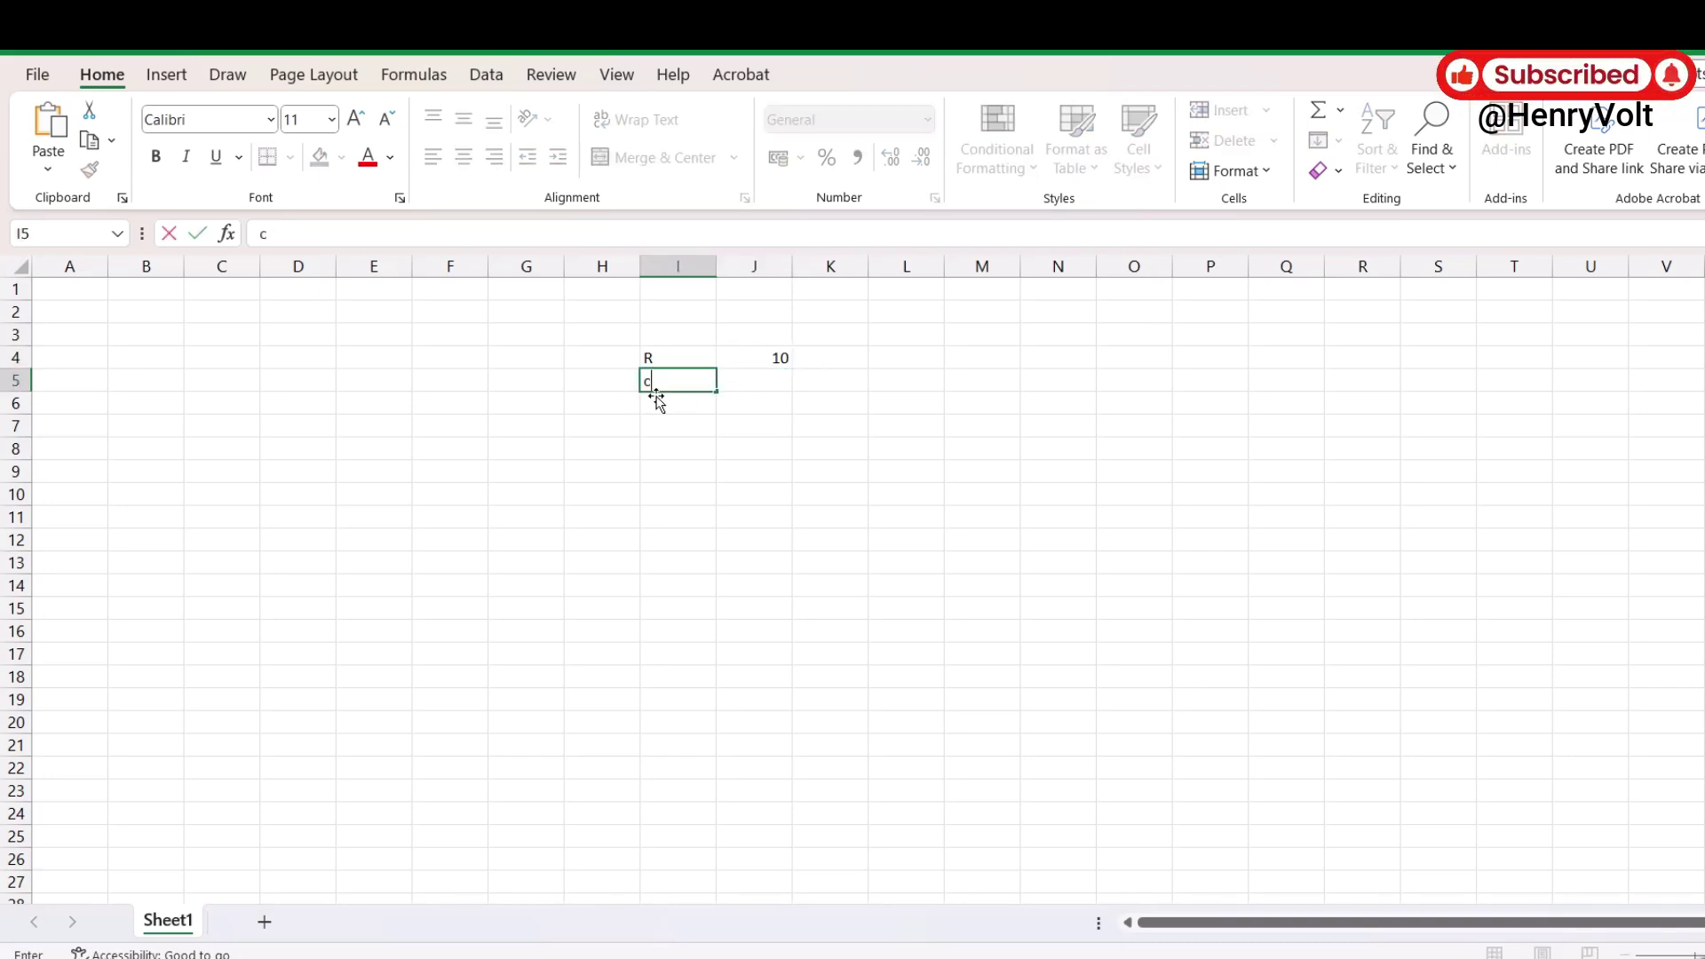
pyautogui.click(767, 380)
pyautogui.write('0.0')
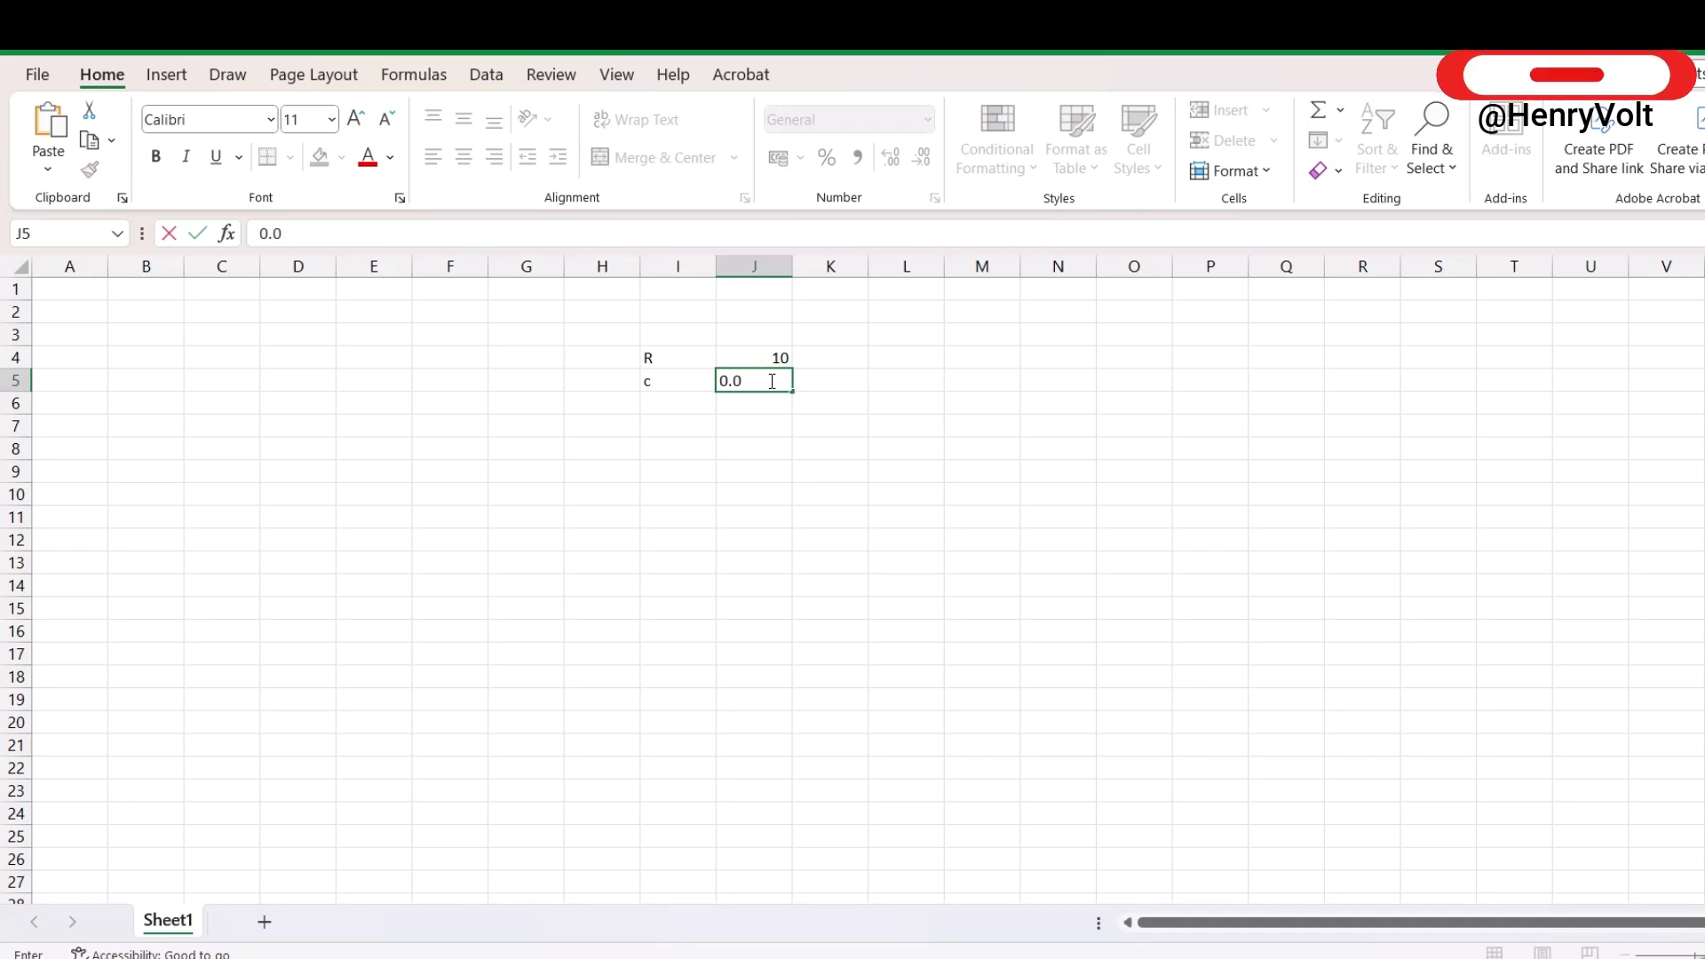
pyautogui.press('BackSpace')
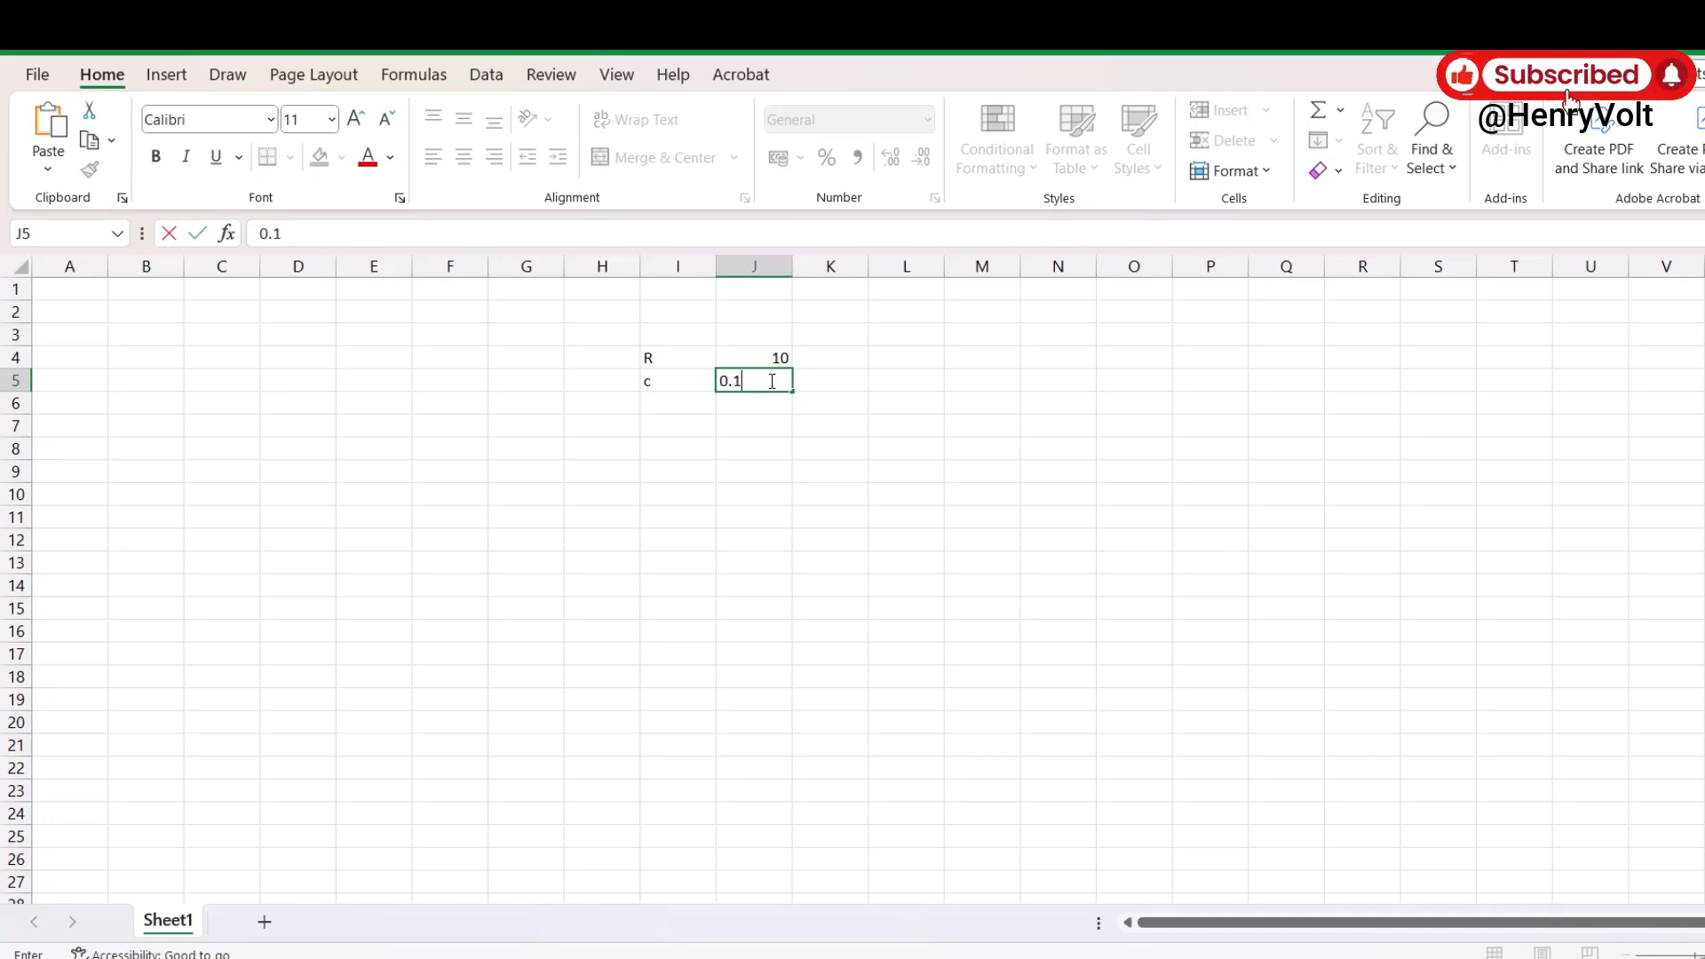
pyautogui.click(668, 426)
# Label fc in I7 with the text 1/(2*pi*RC) beside it in J7.
pyautogui.write('fc')
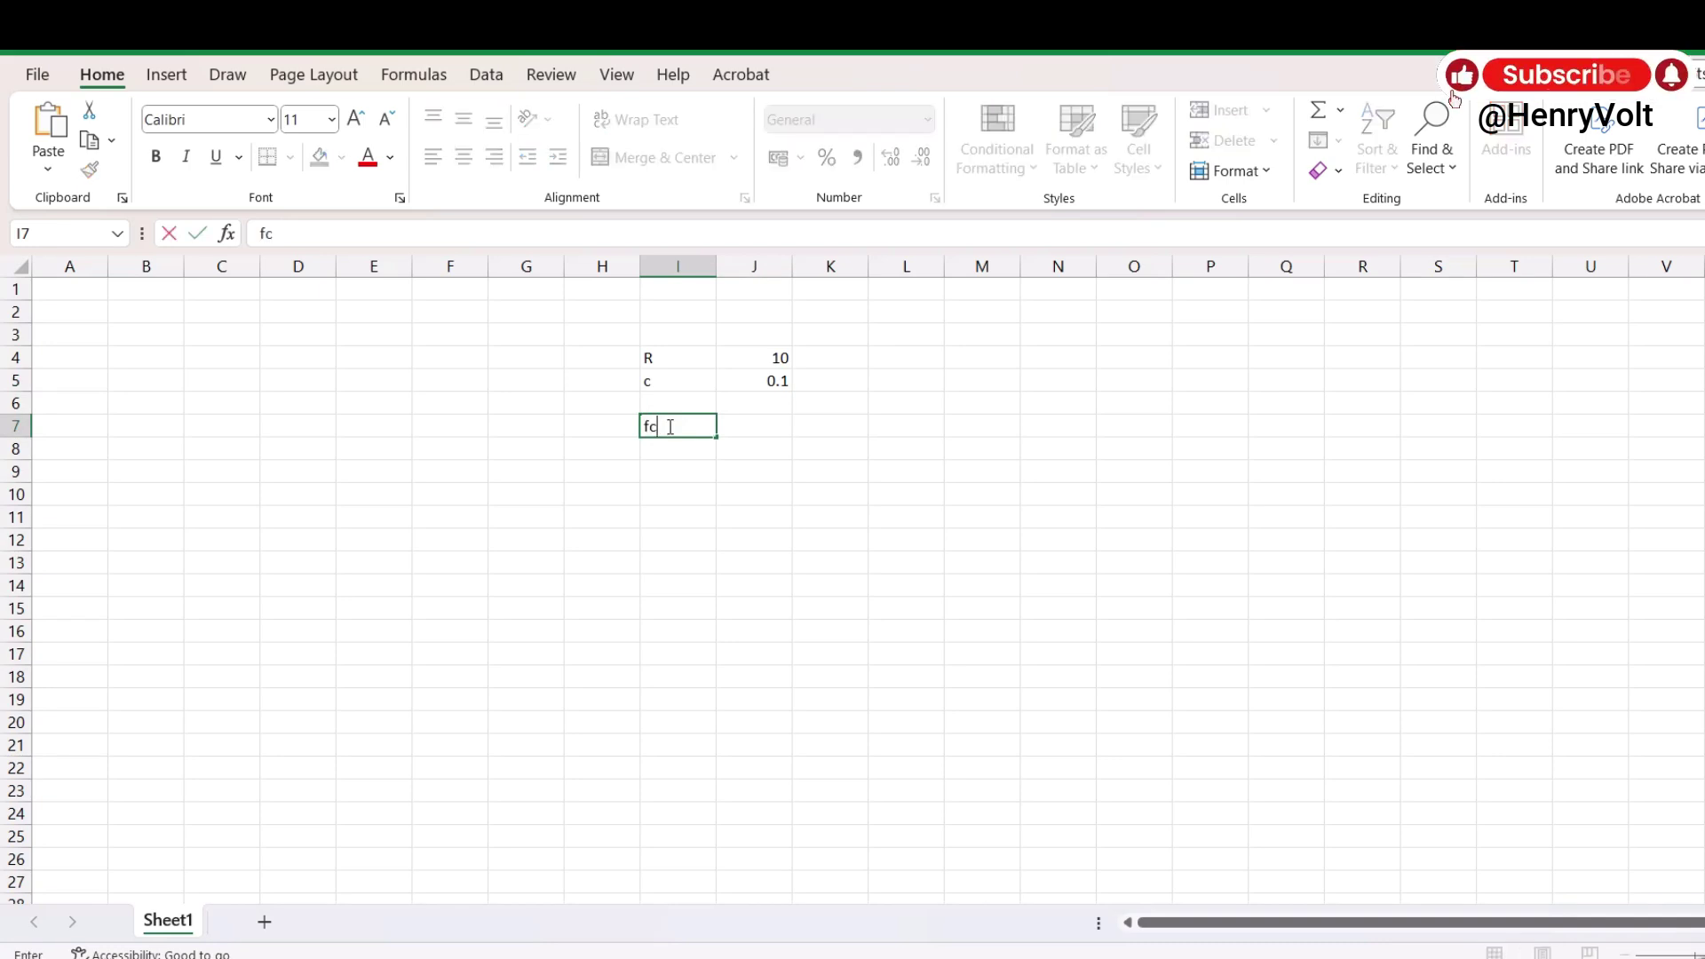
pyautogui.click(772, 429)
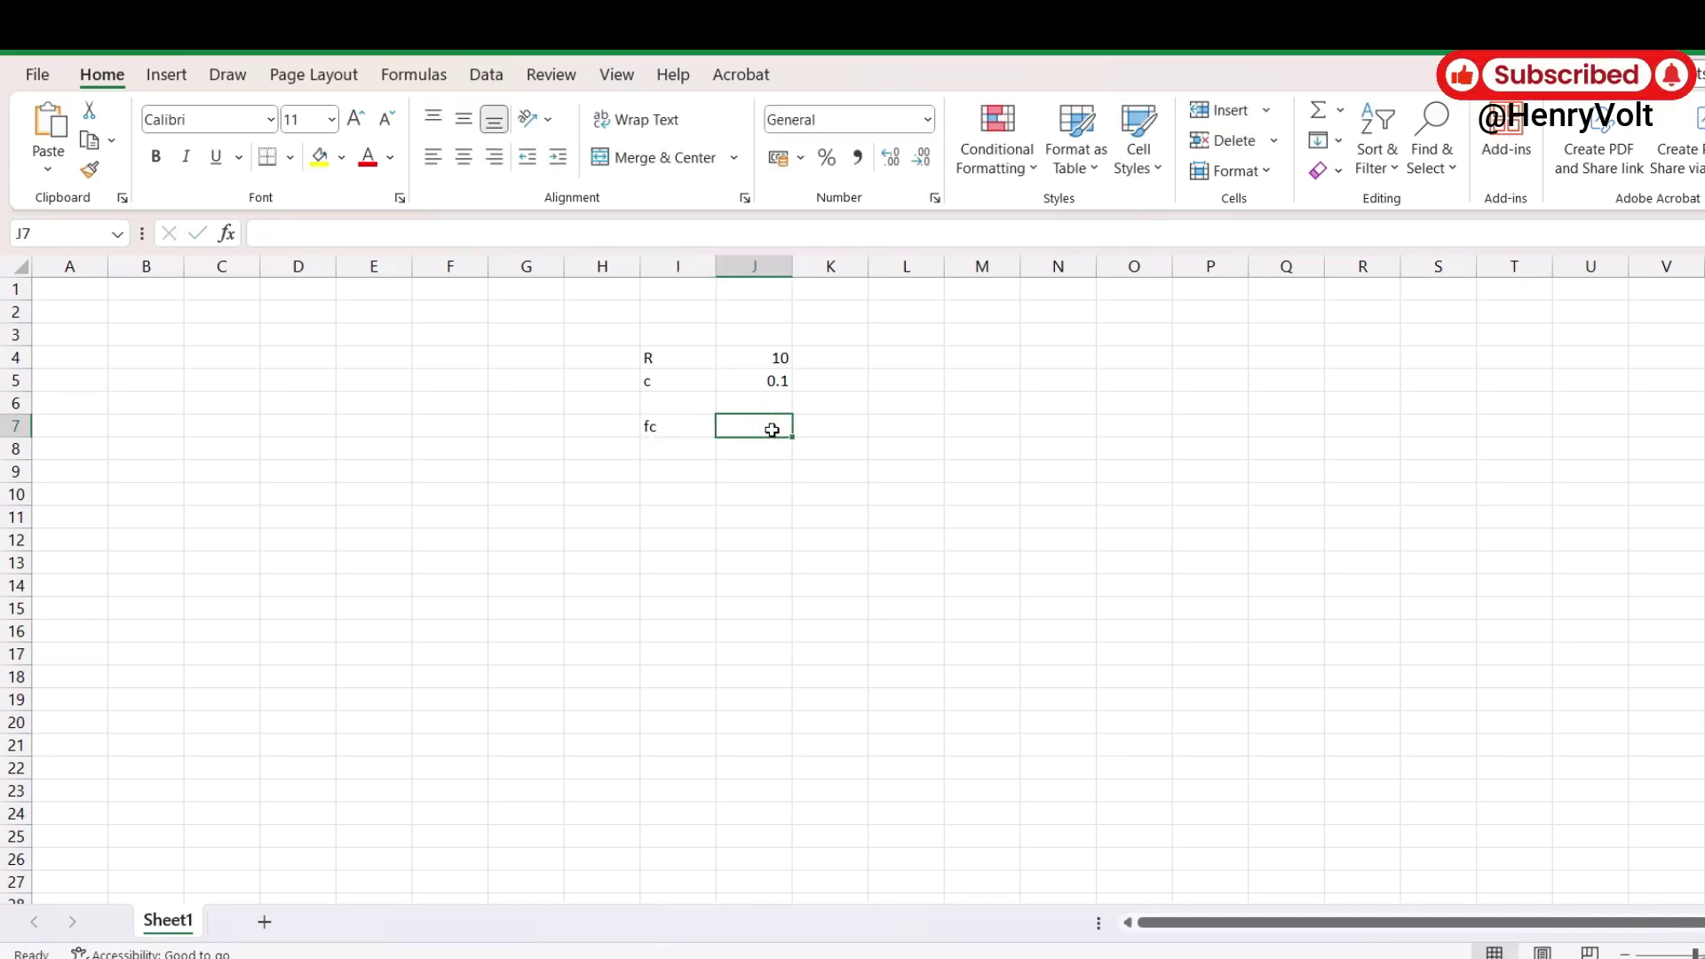
pyautogui.write('1/(')
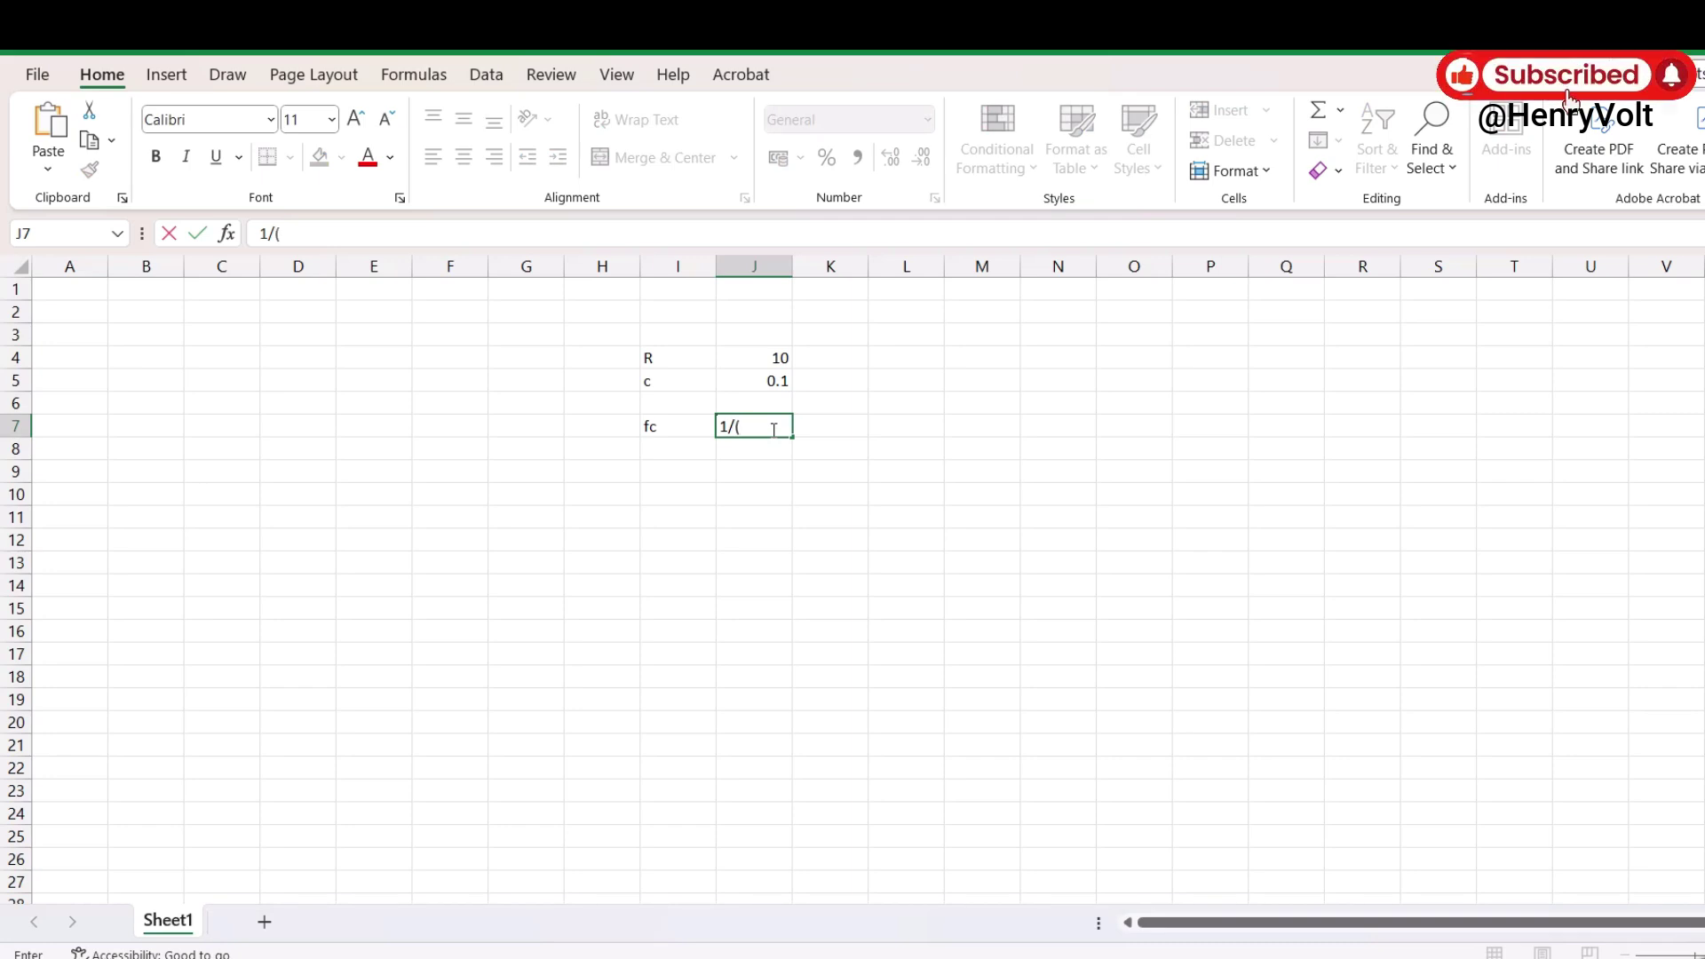
pyautogui.write('2*pi*')
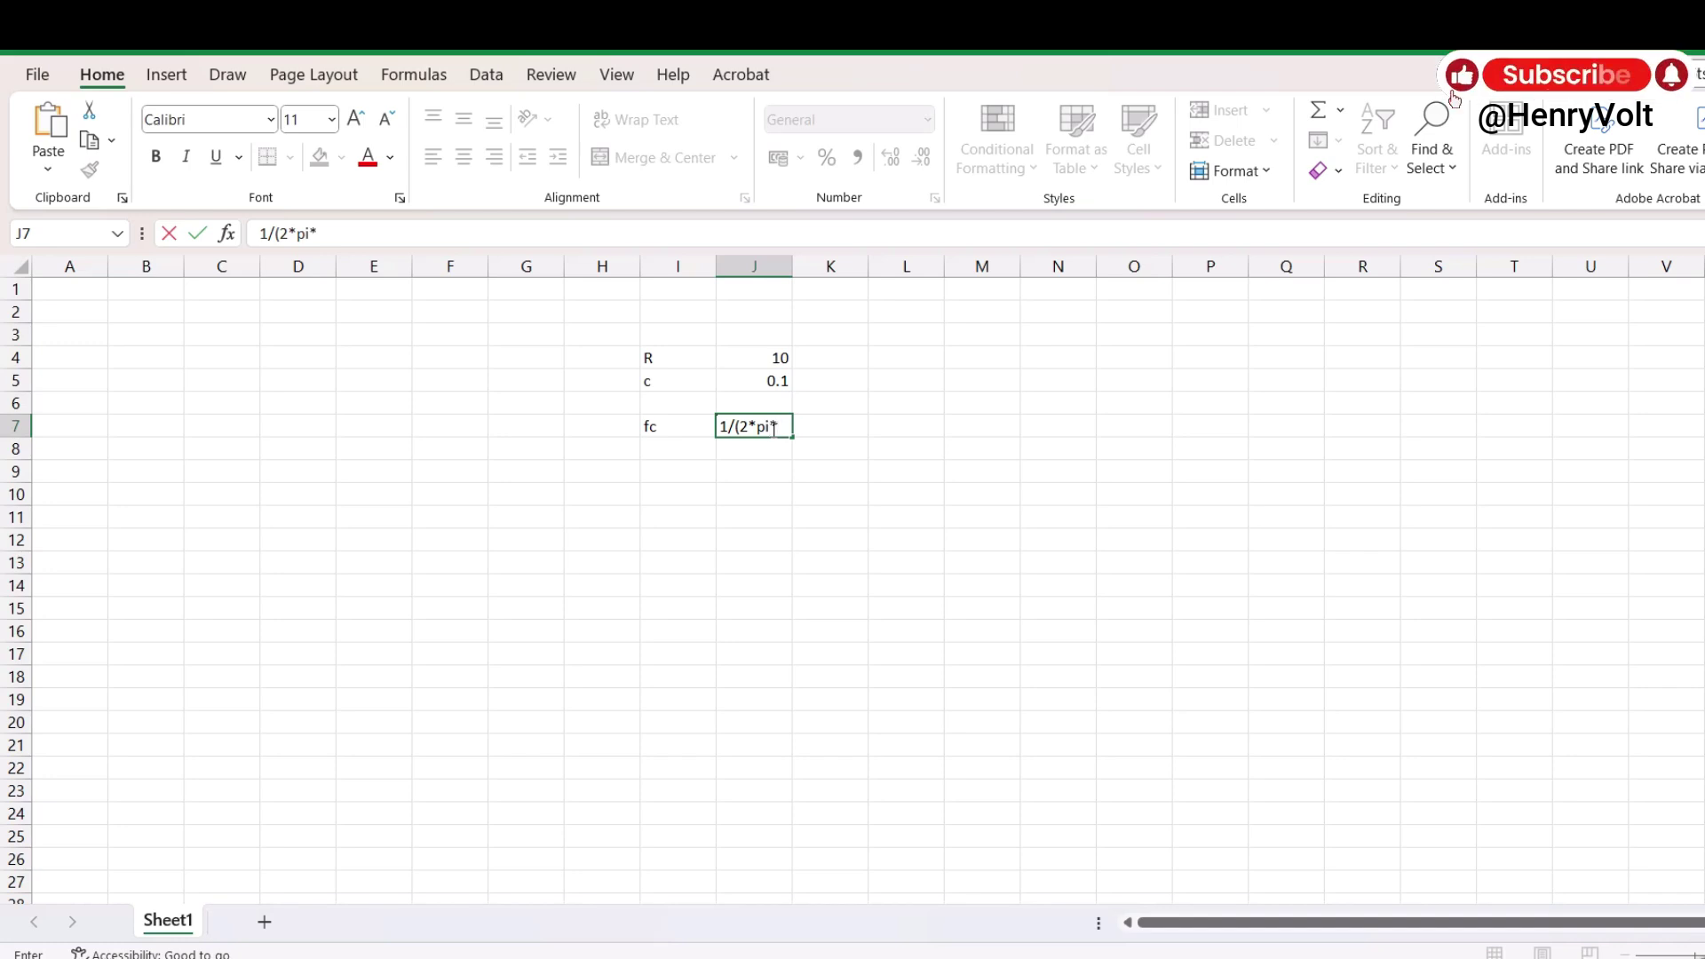
pyautogui.write('RC)')
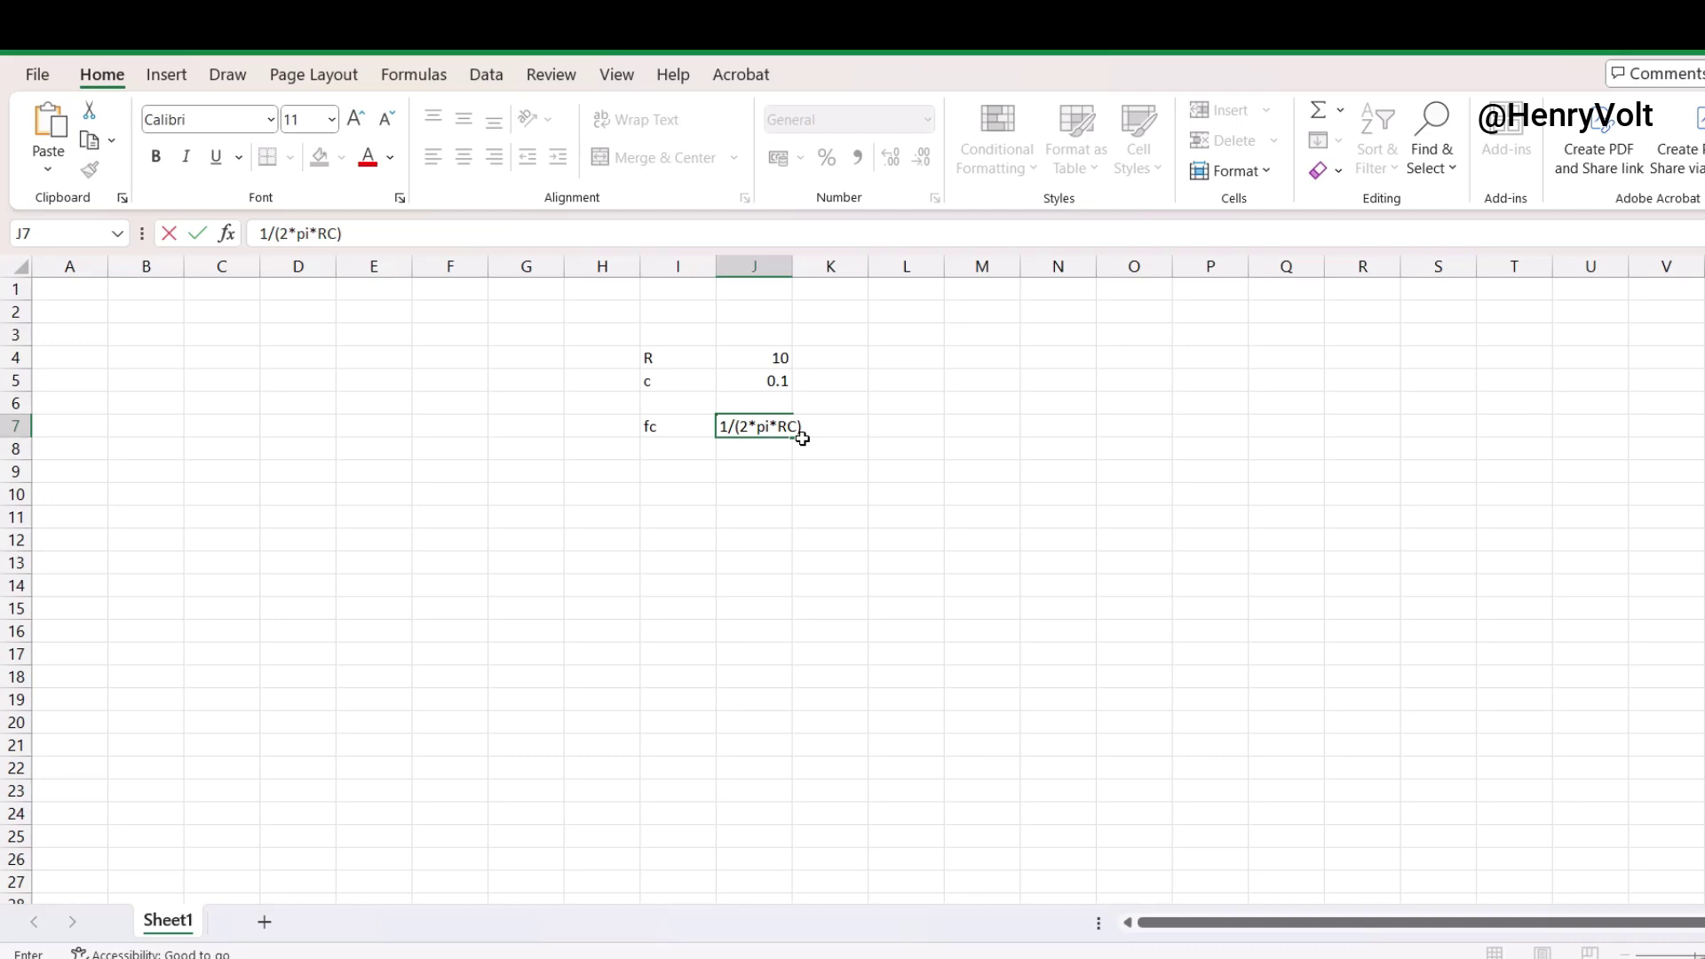
pyautogui.click(668, 480)
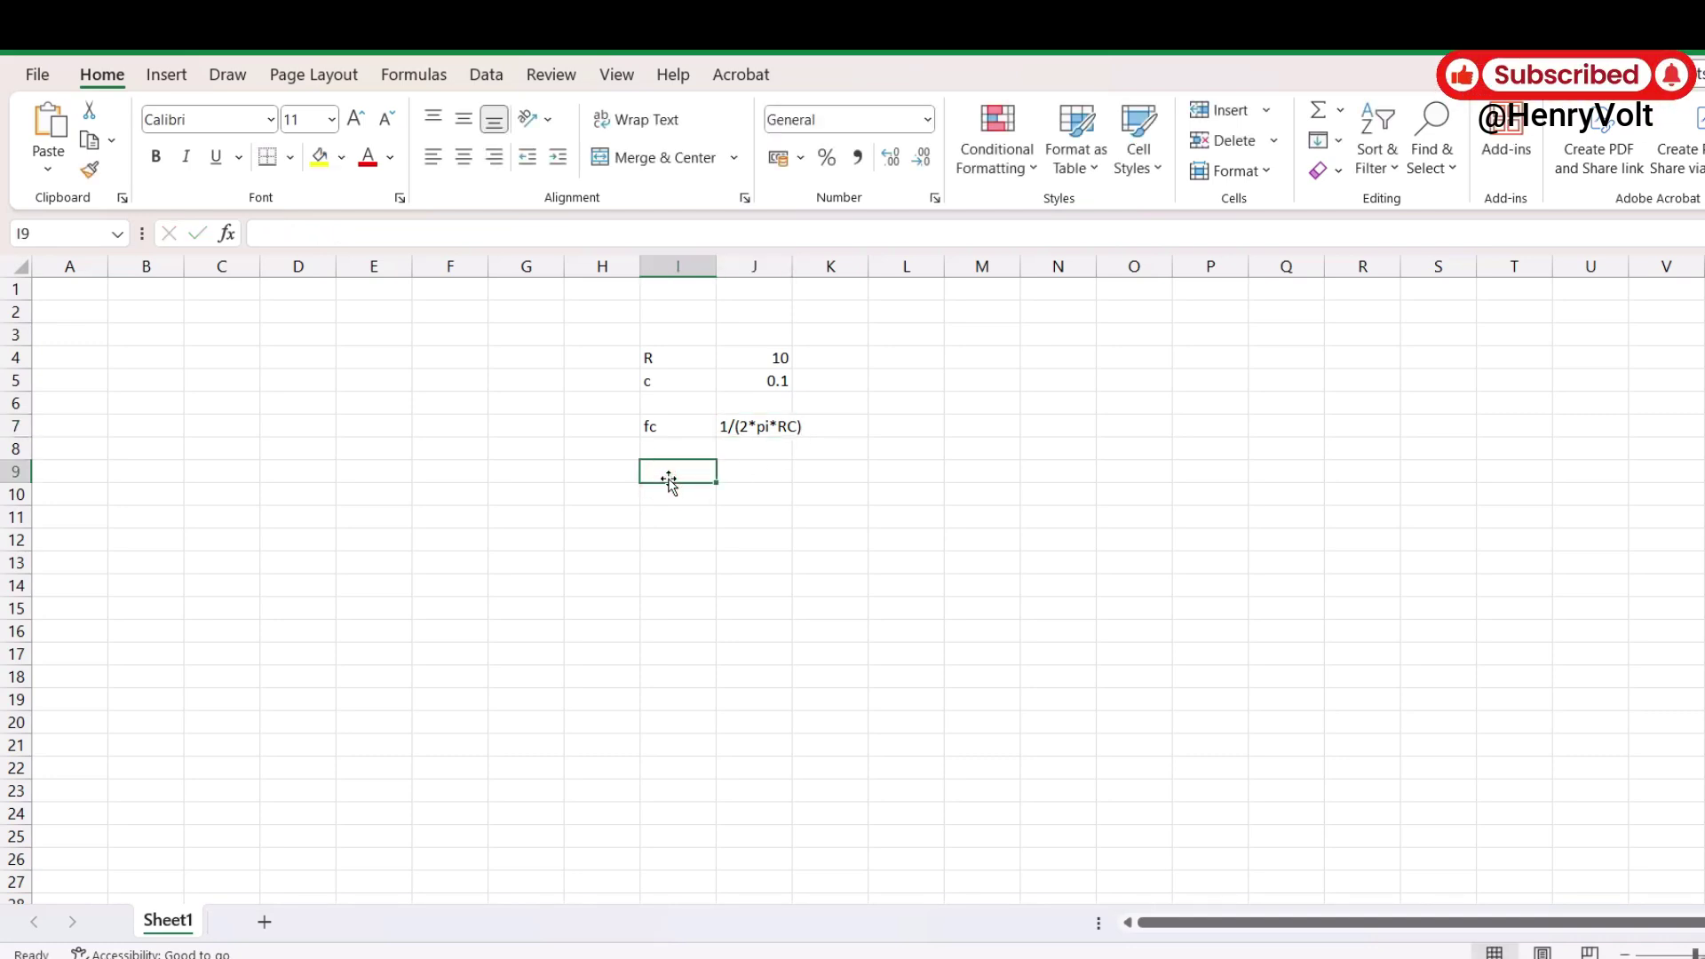
# Enter =1/(2*3.14*10*0.1) in J9, giving a cutoff of 0.159236.
pyautogui.click(739, 469)
pyautogui.write('=')
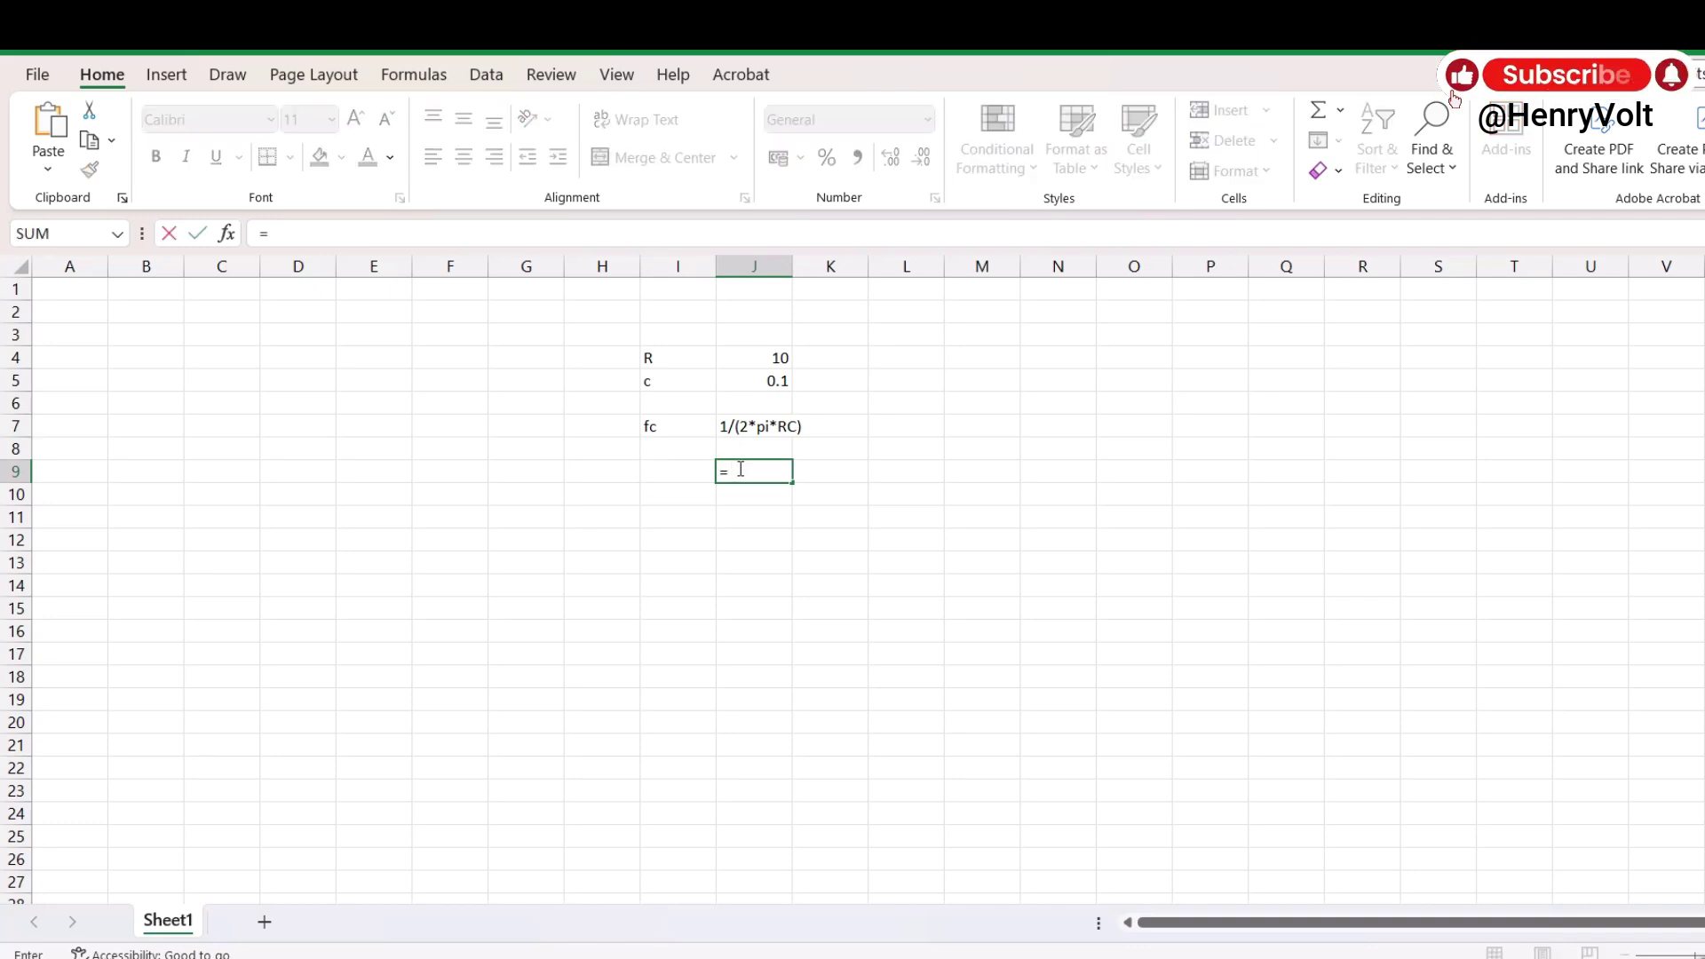
pyautogui.write('1/')
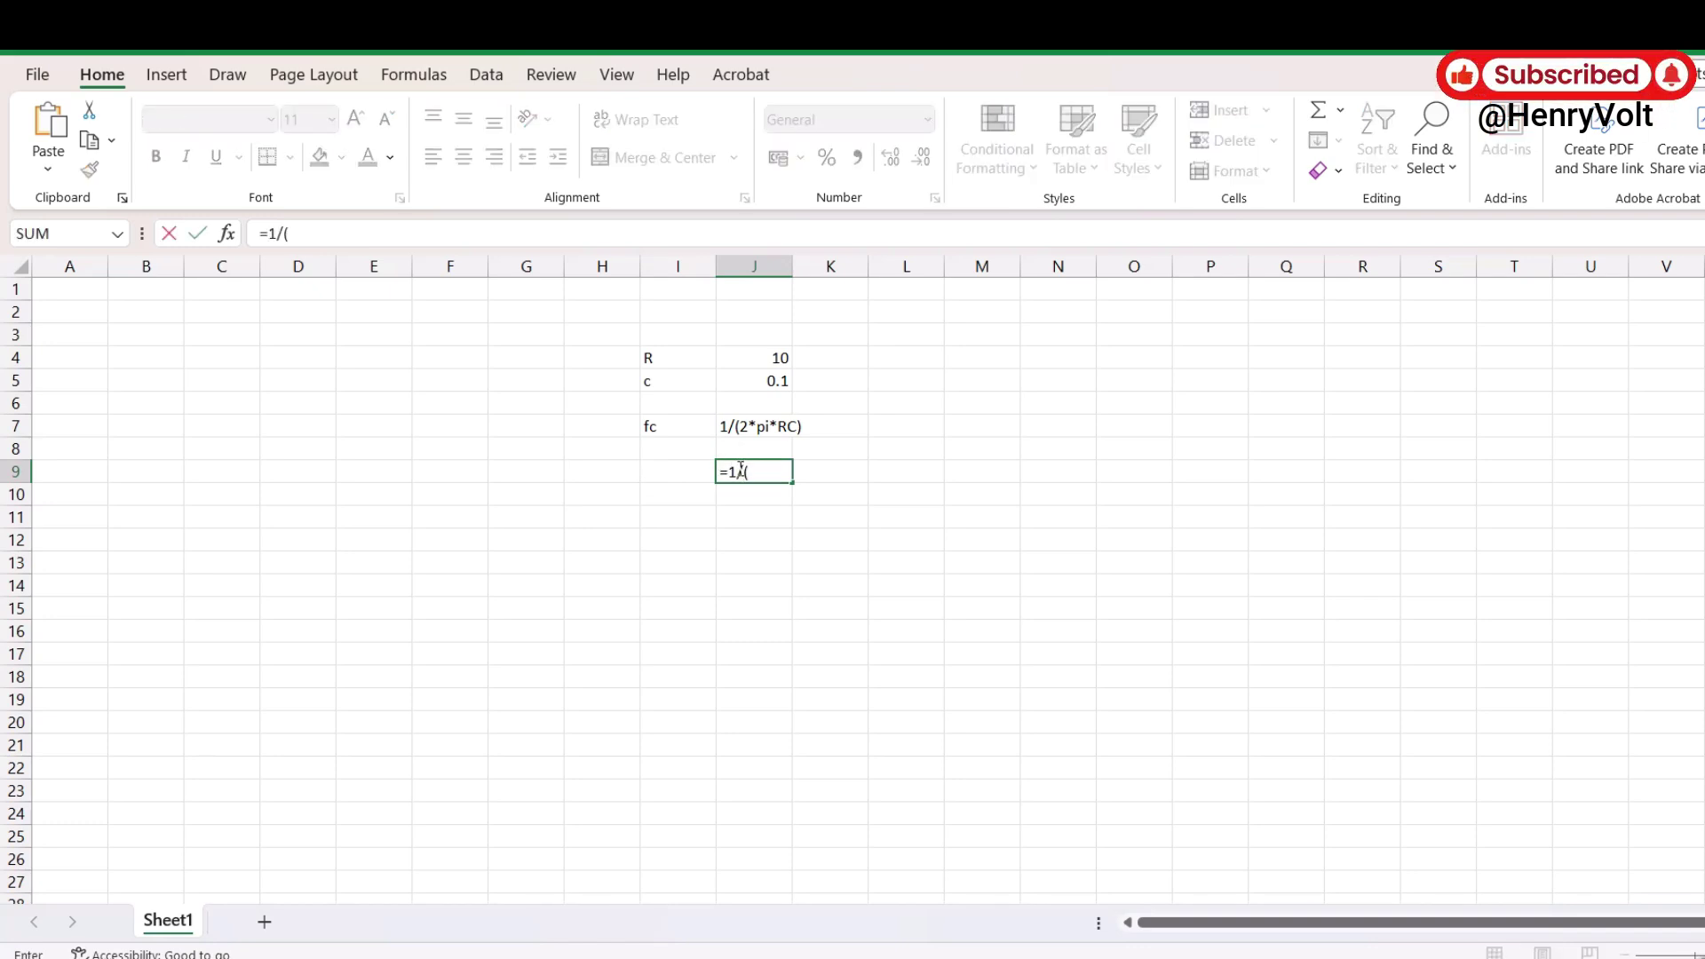
pyautogui.write('(2')
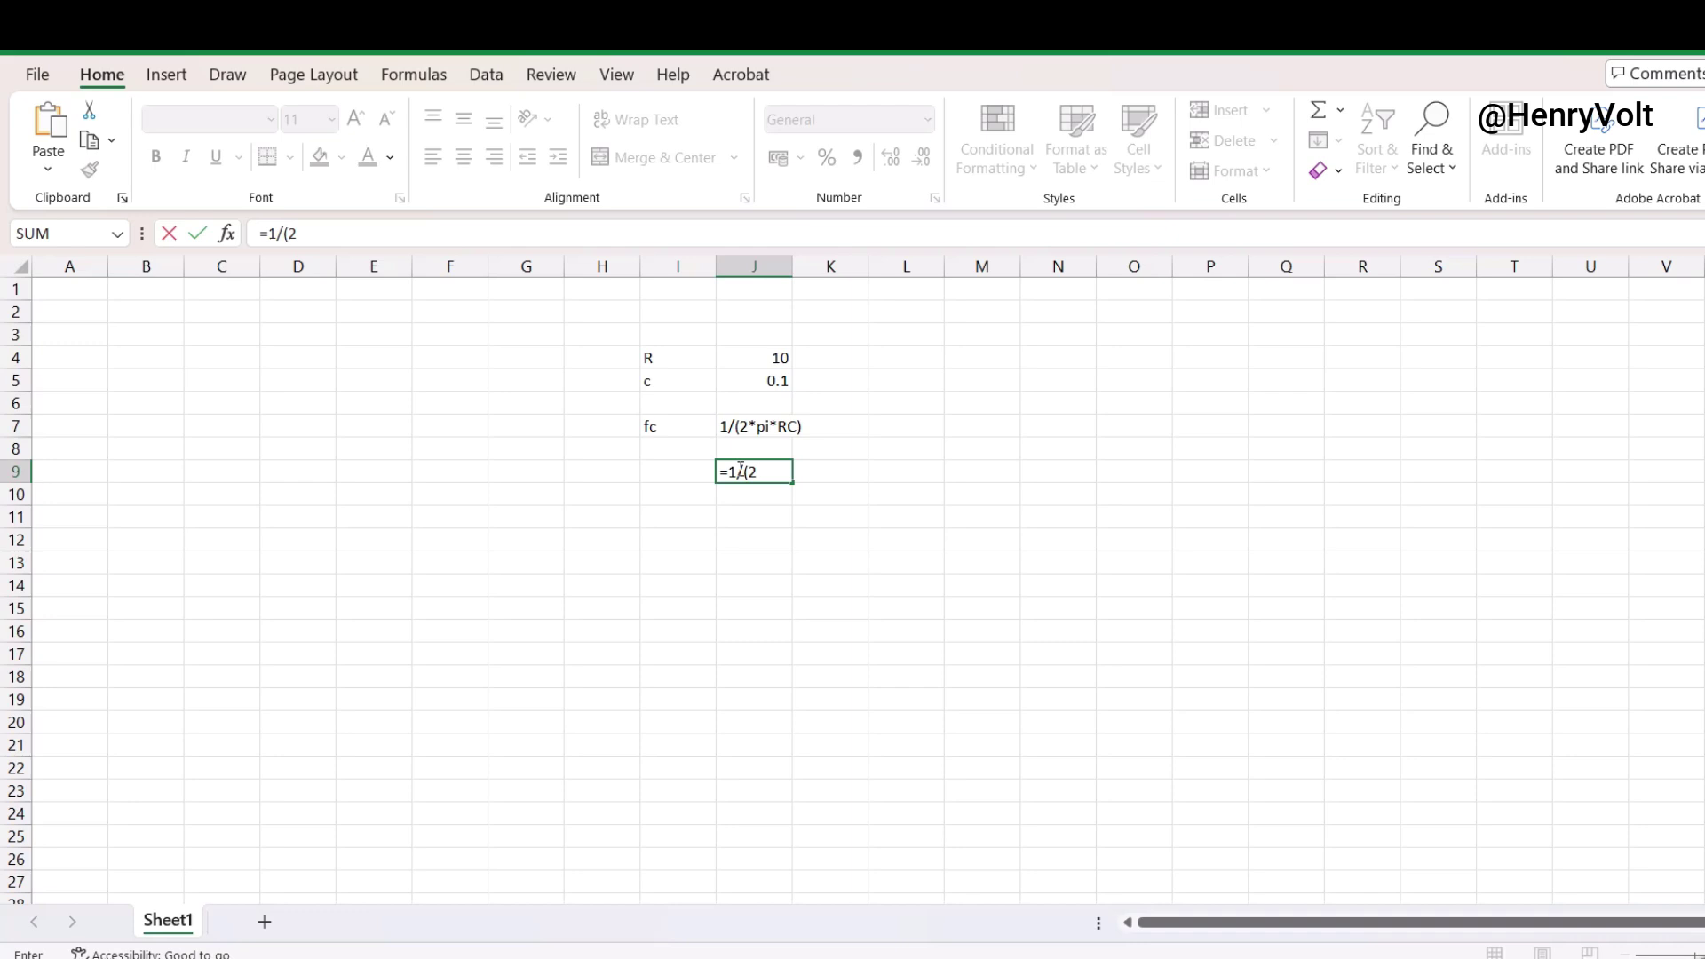
pyautogui.write('*3.1')
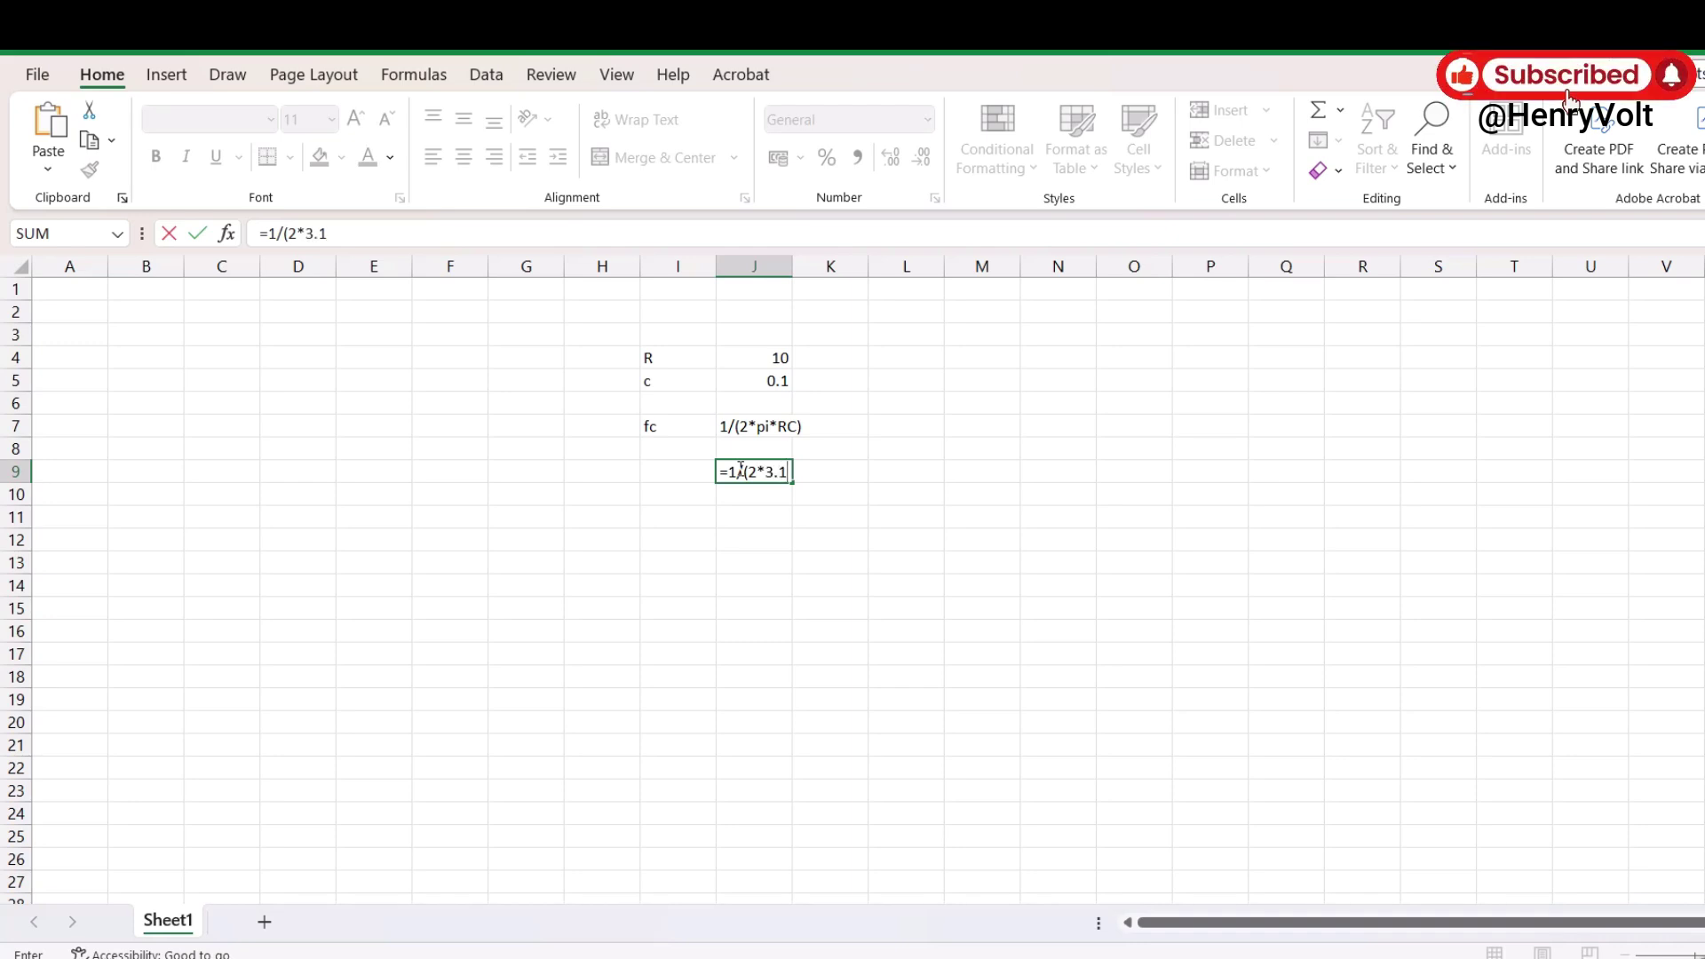
pyautogui.write('4')
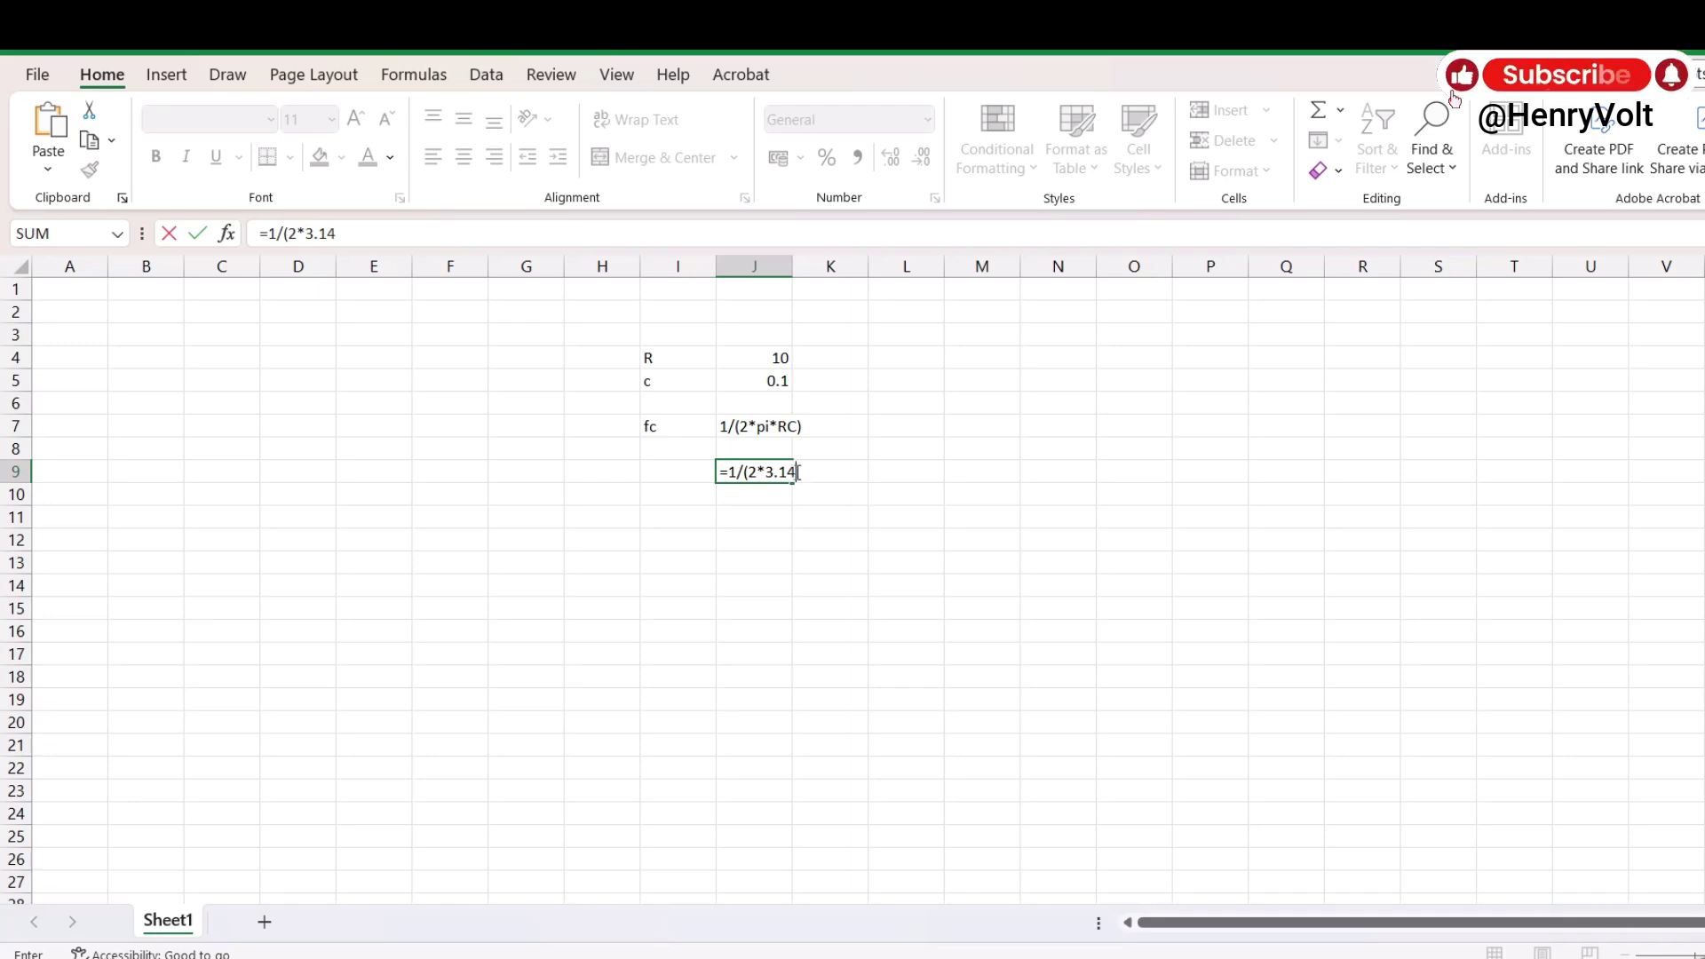
pyautogui.write('*')
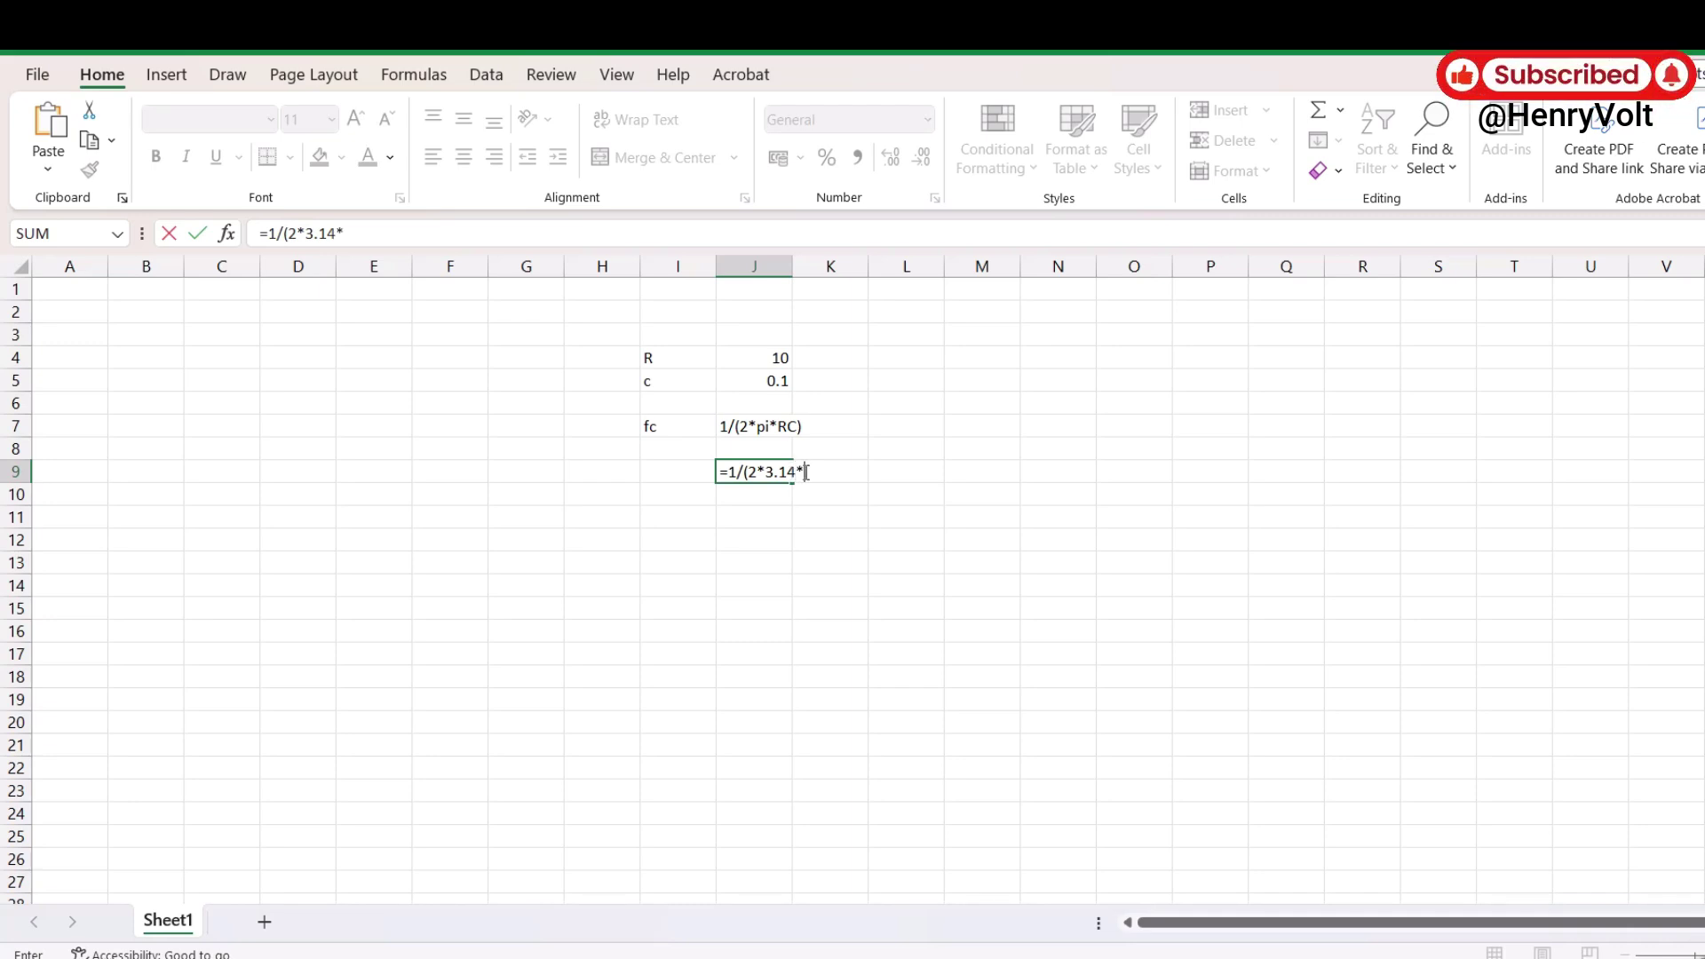
pyautogui.write('10')
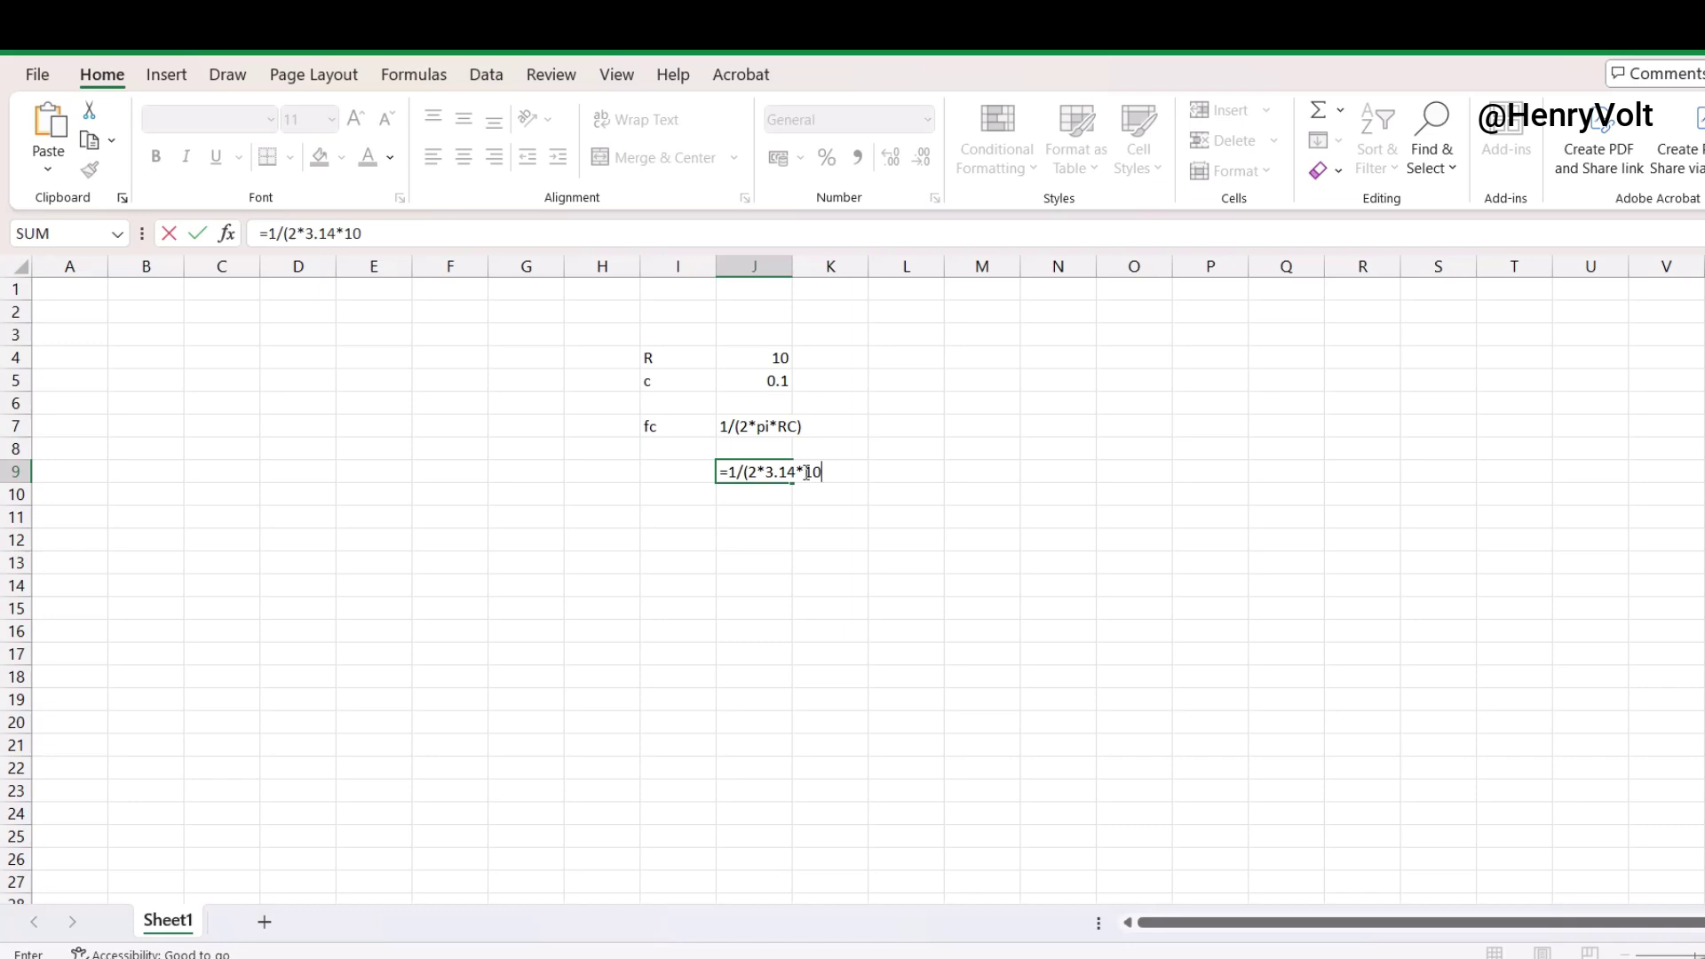
pyautogui.write('*')
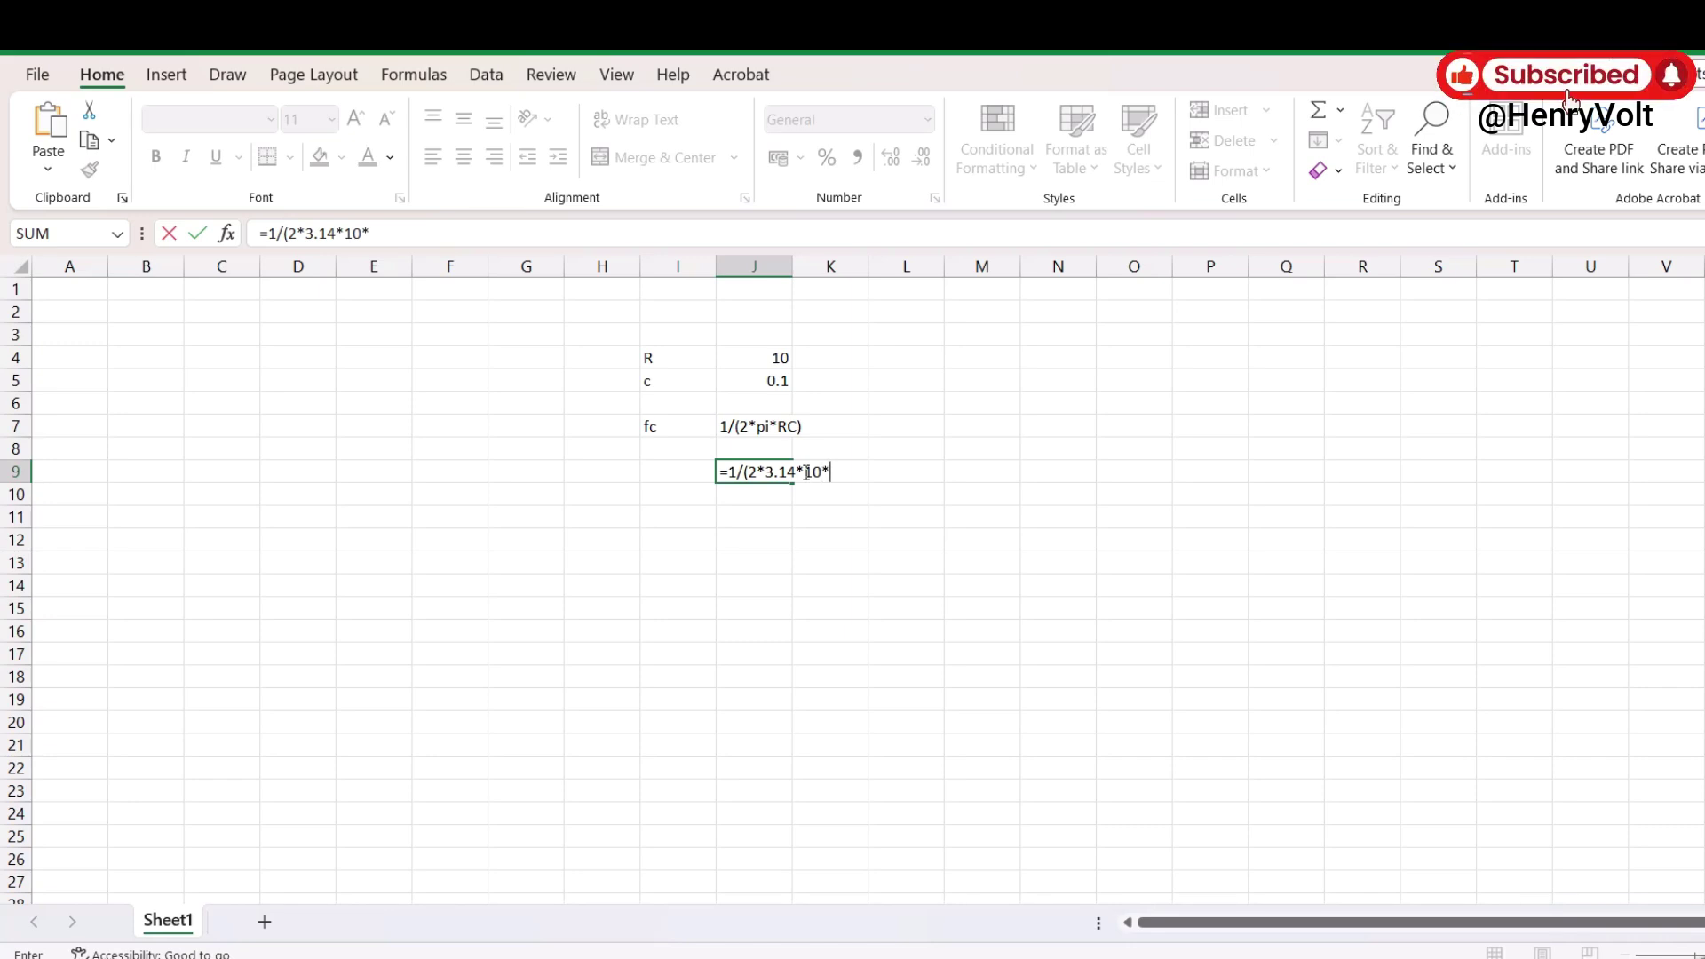
pyautogui.write('0.1')
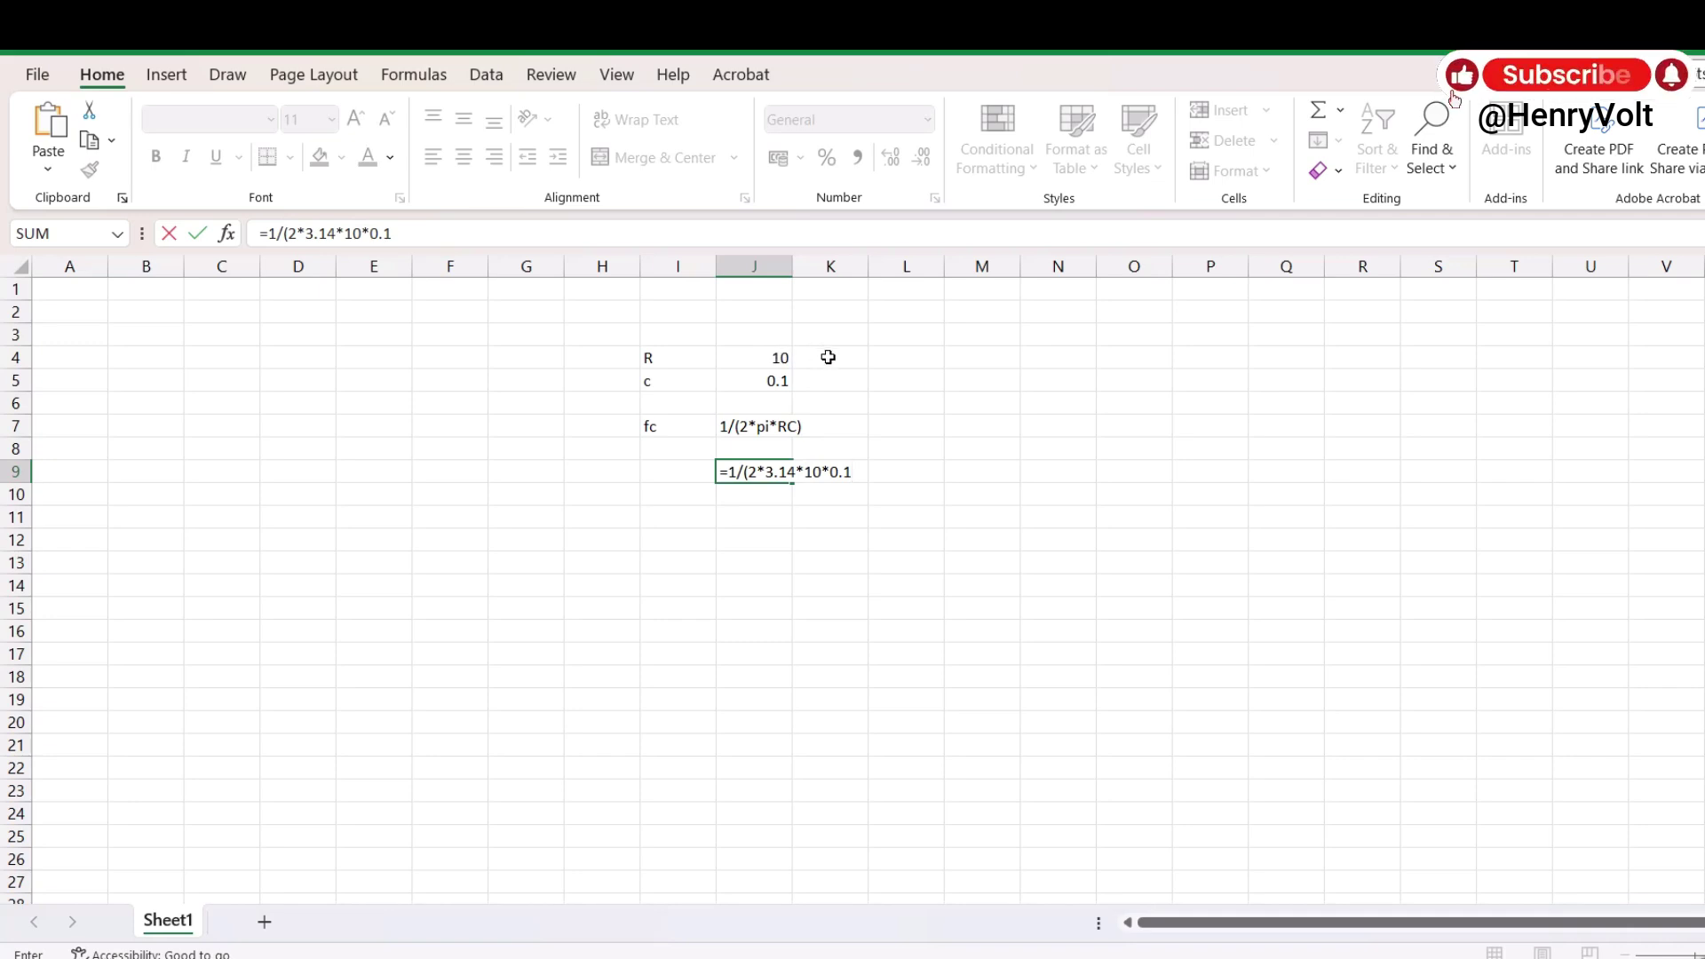
pyautogui.write(')')
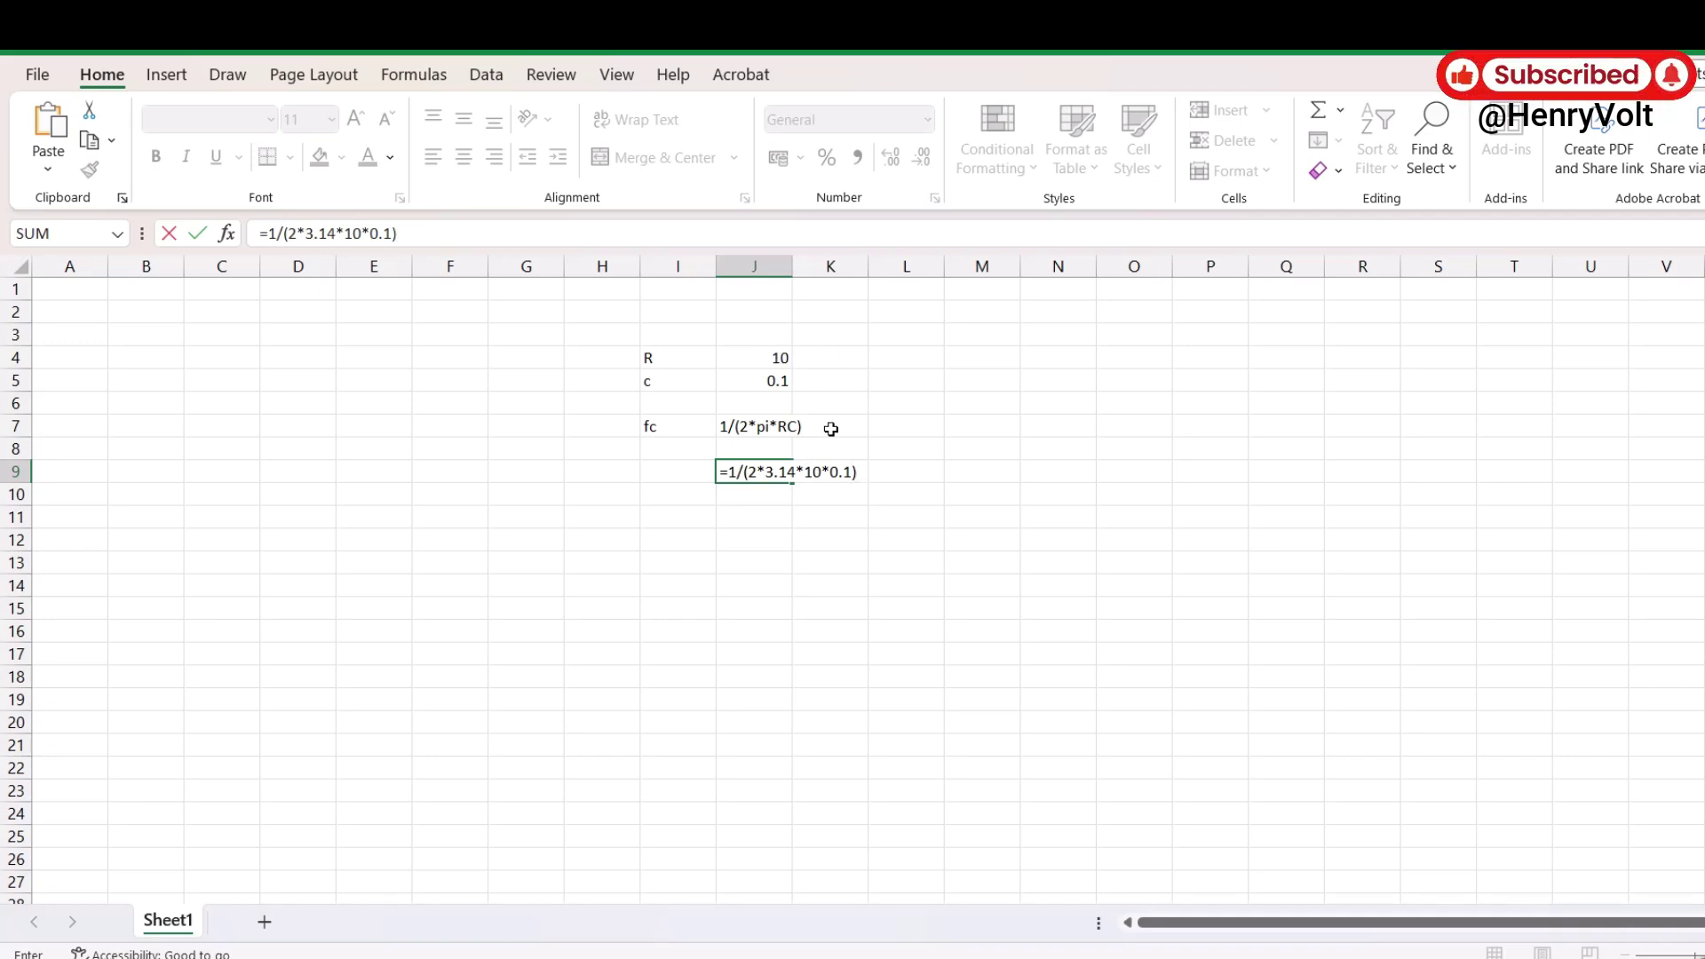
pyautogui.press('Return')
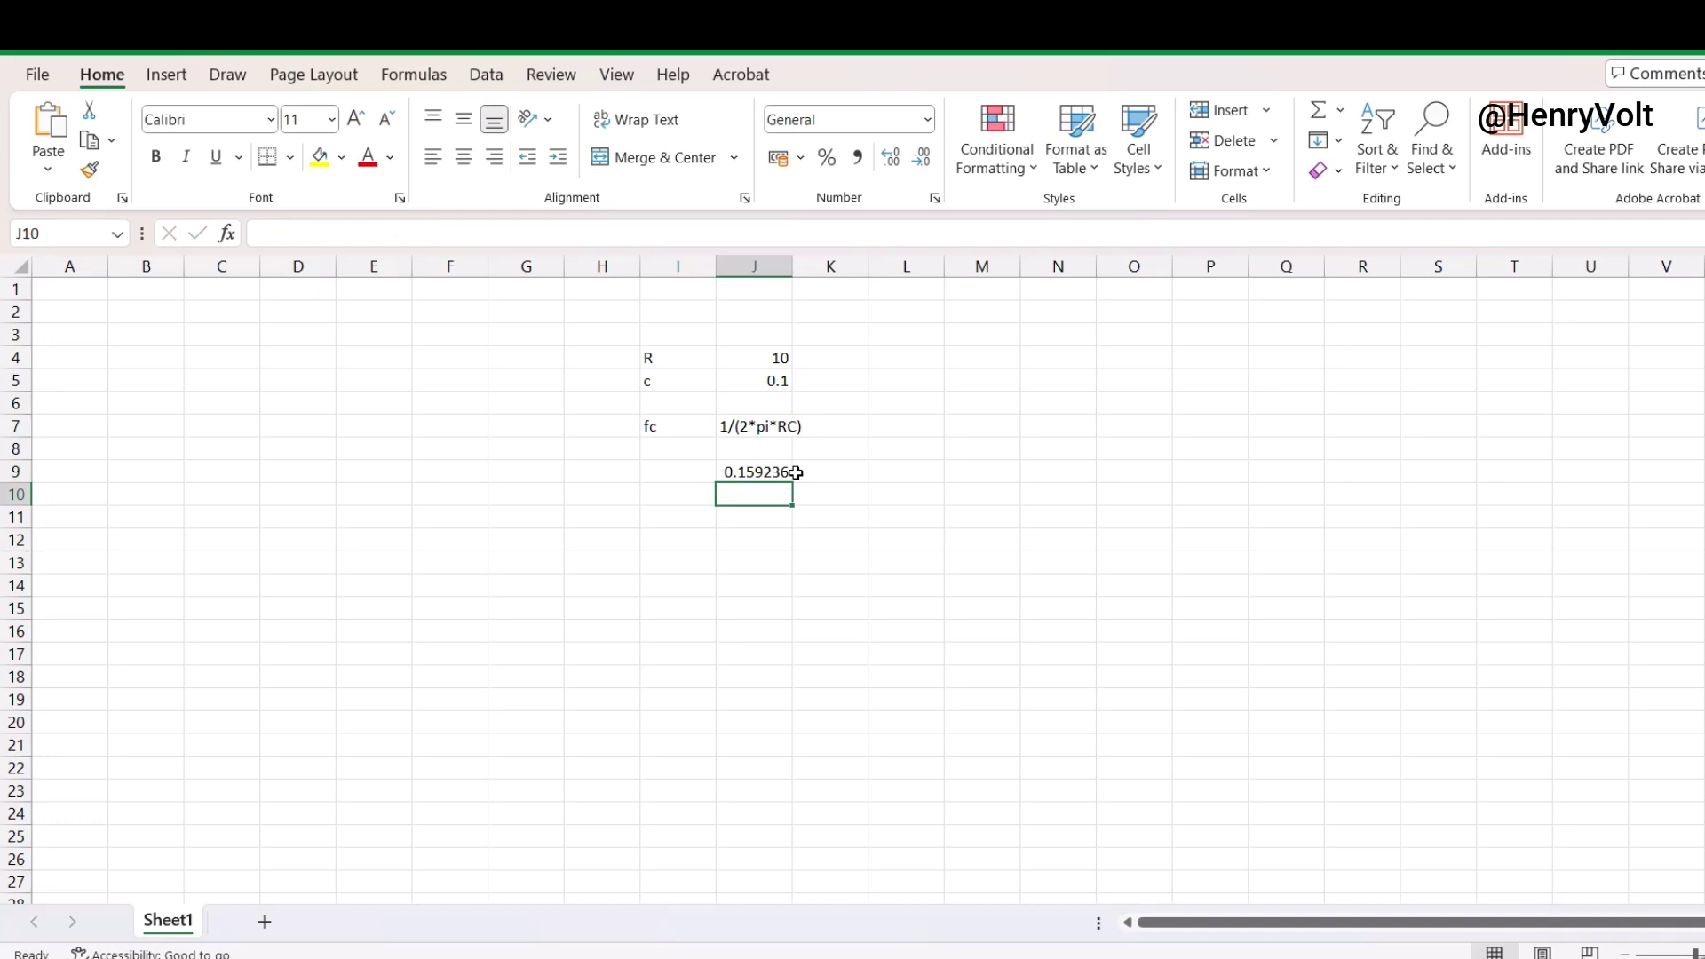
# Add unit labels: khz beside the cutoff, k beside R and u beside c.
pyautogui.click(822, 475)
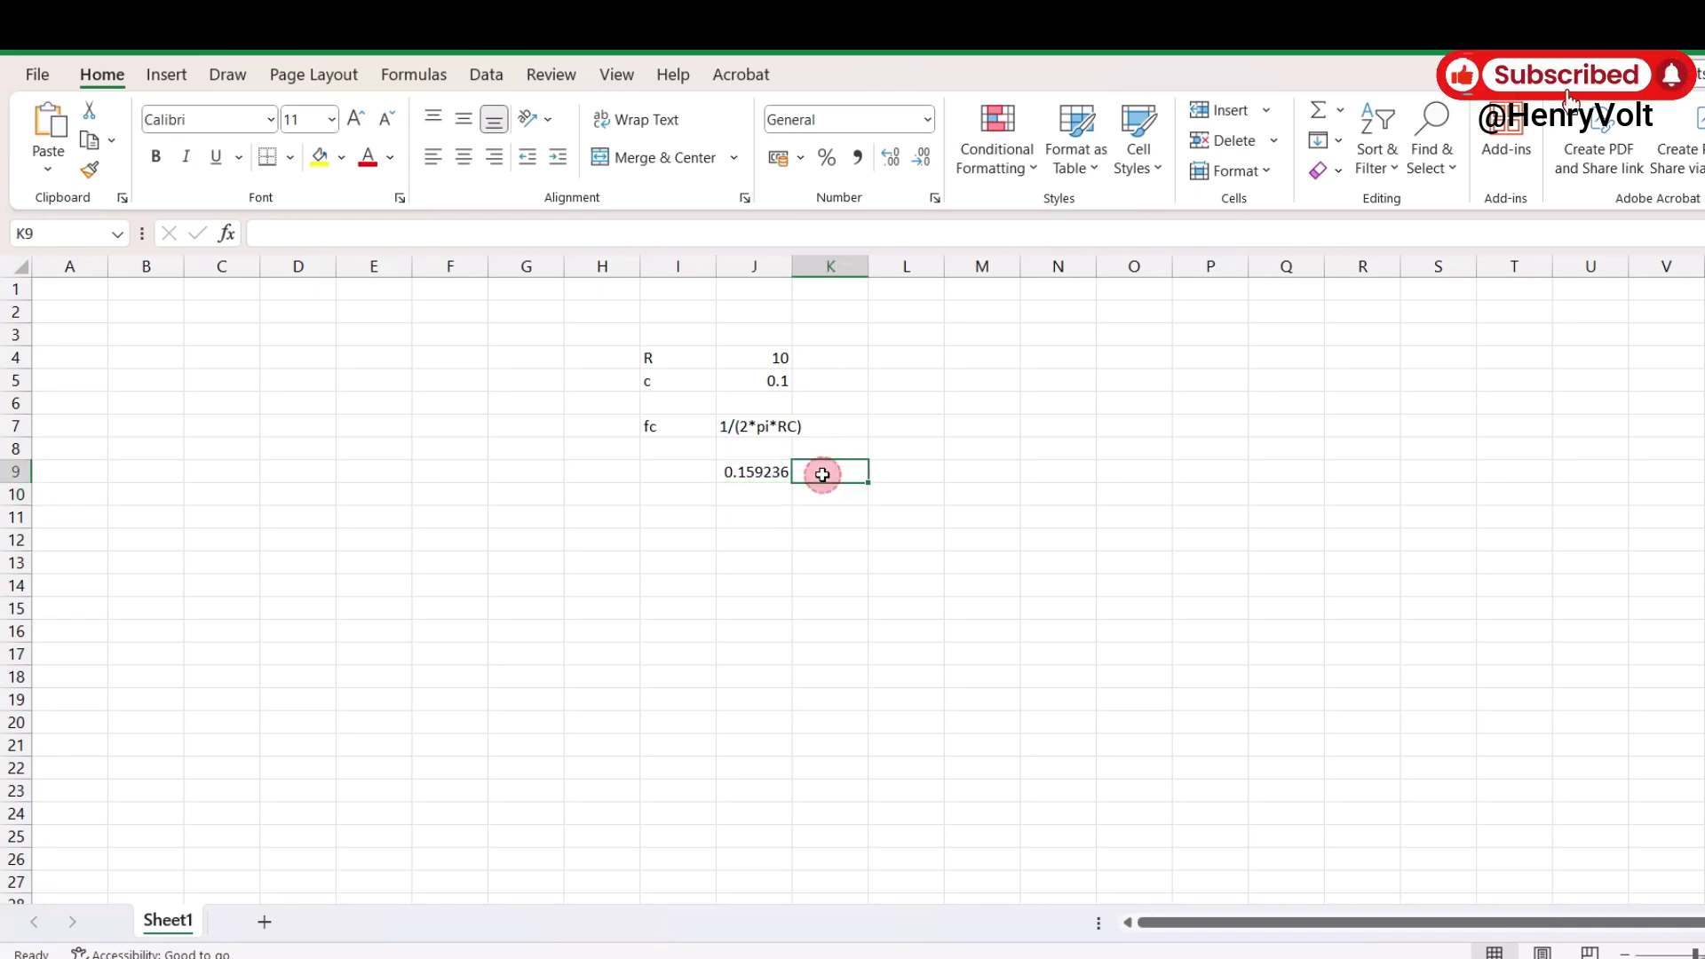
pyautogui.write('khz')
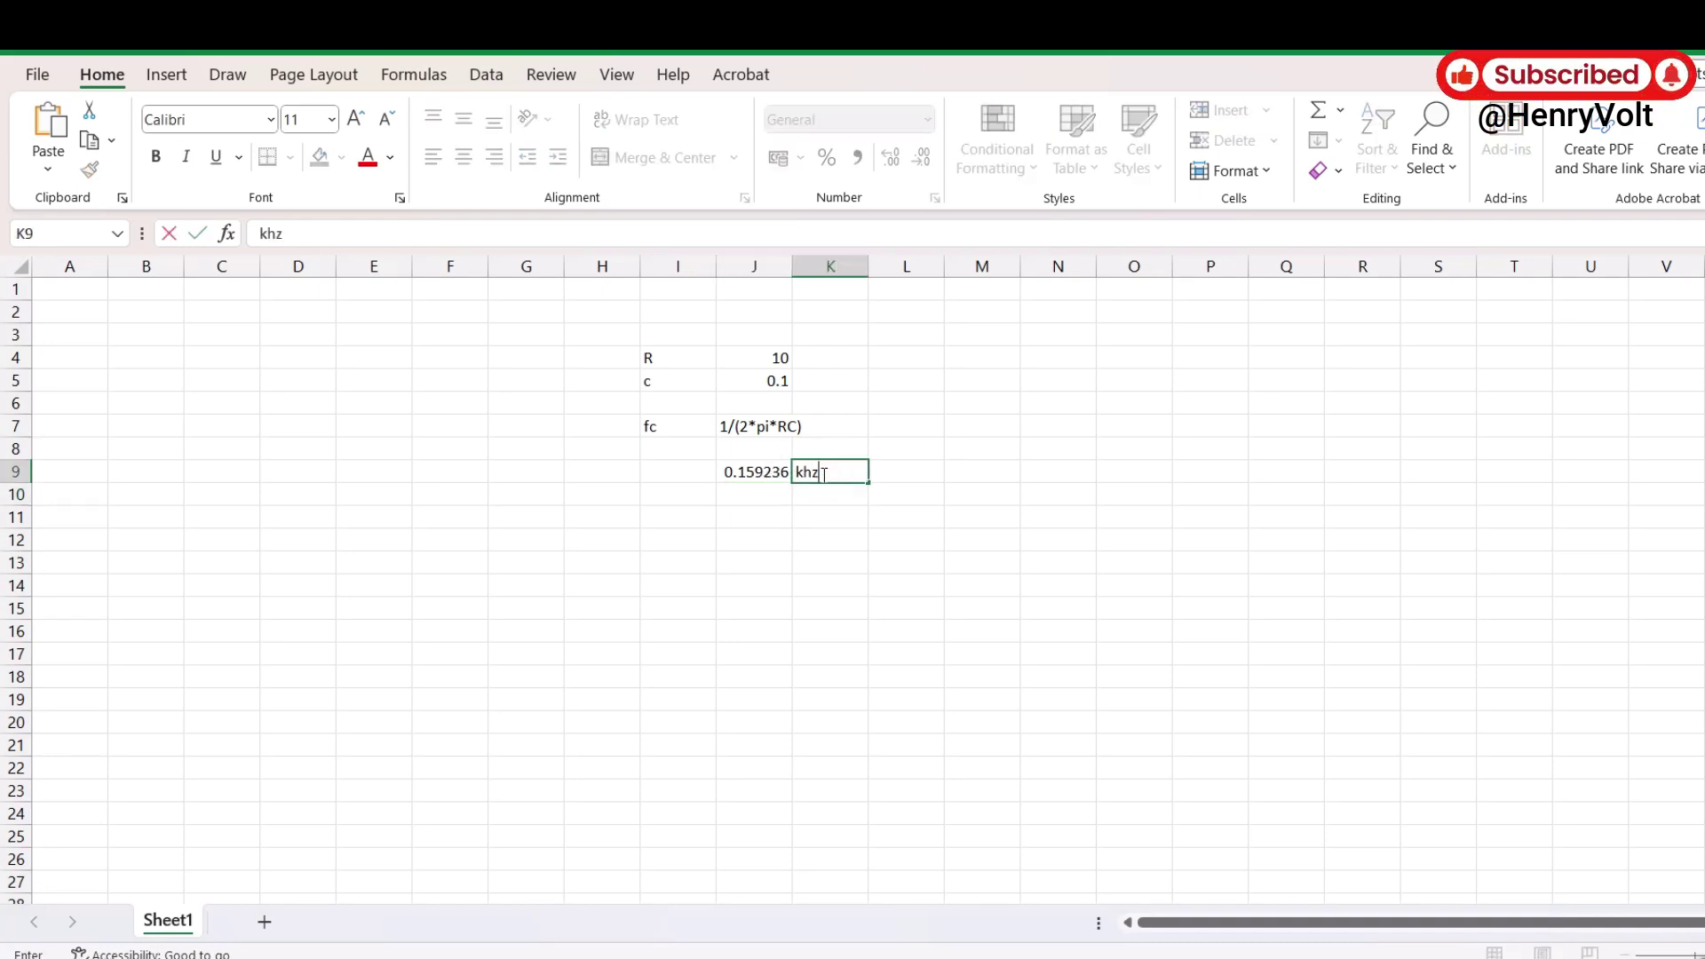
pyautogui.click(825, 357)
pyautogui.write('k')
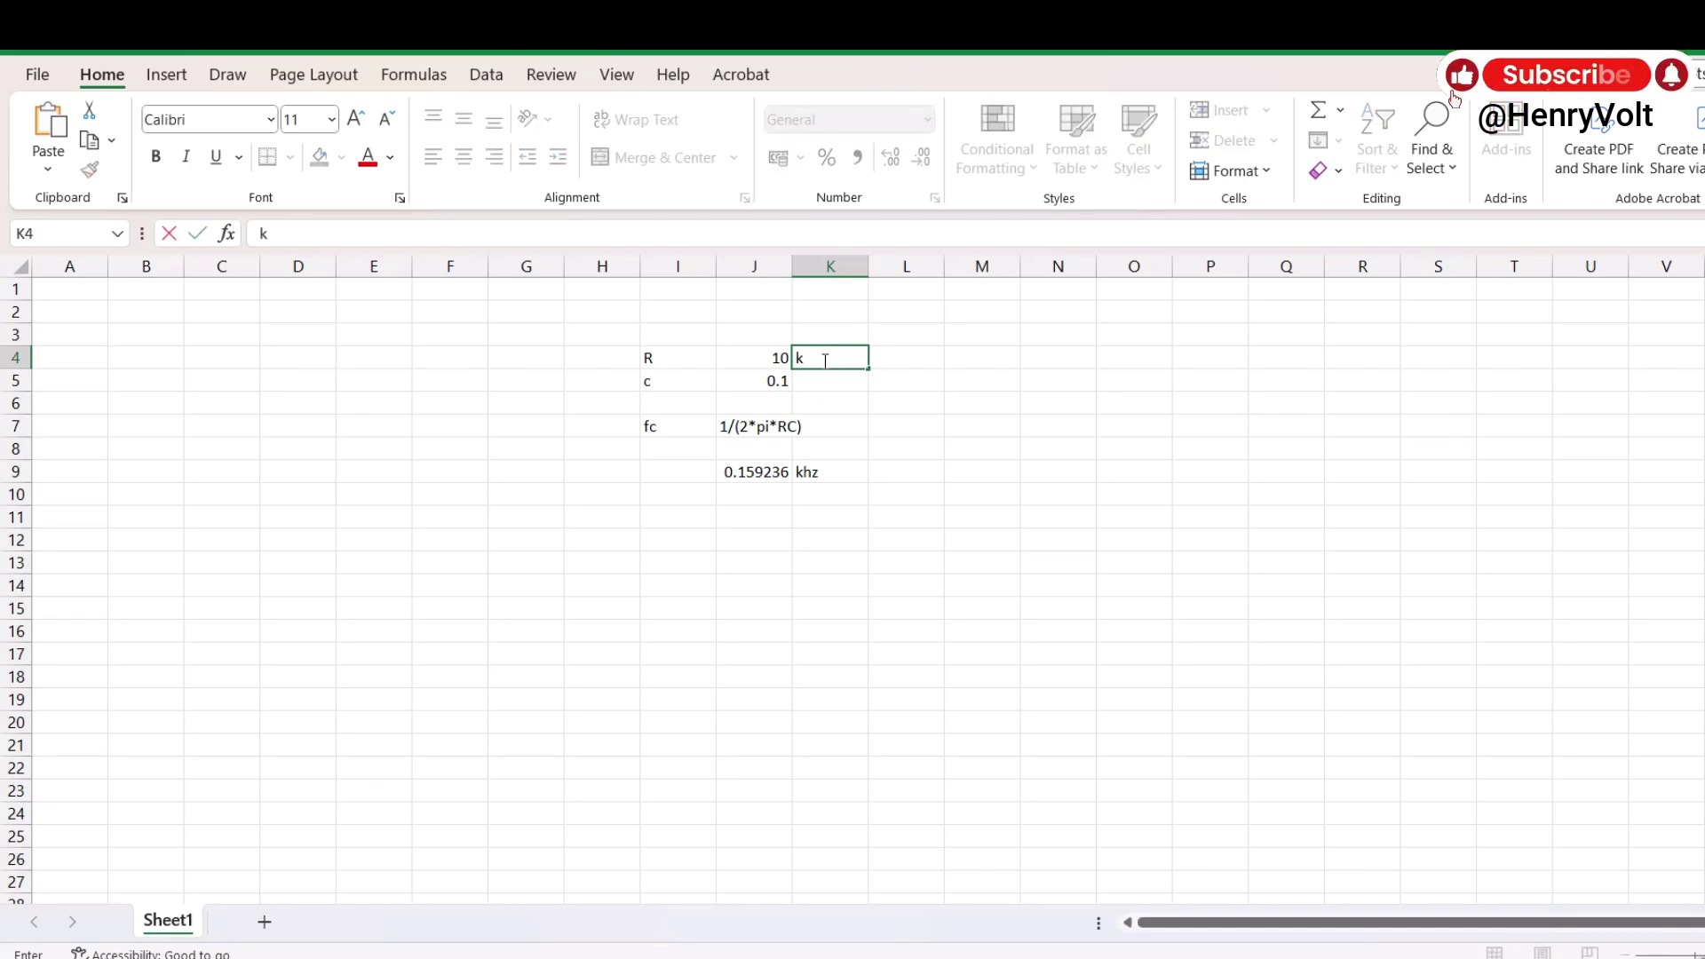
pyautogui.click(826, 385)
pyautogui.write('u')
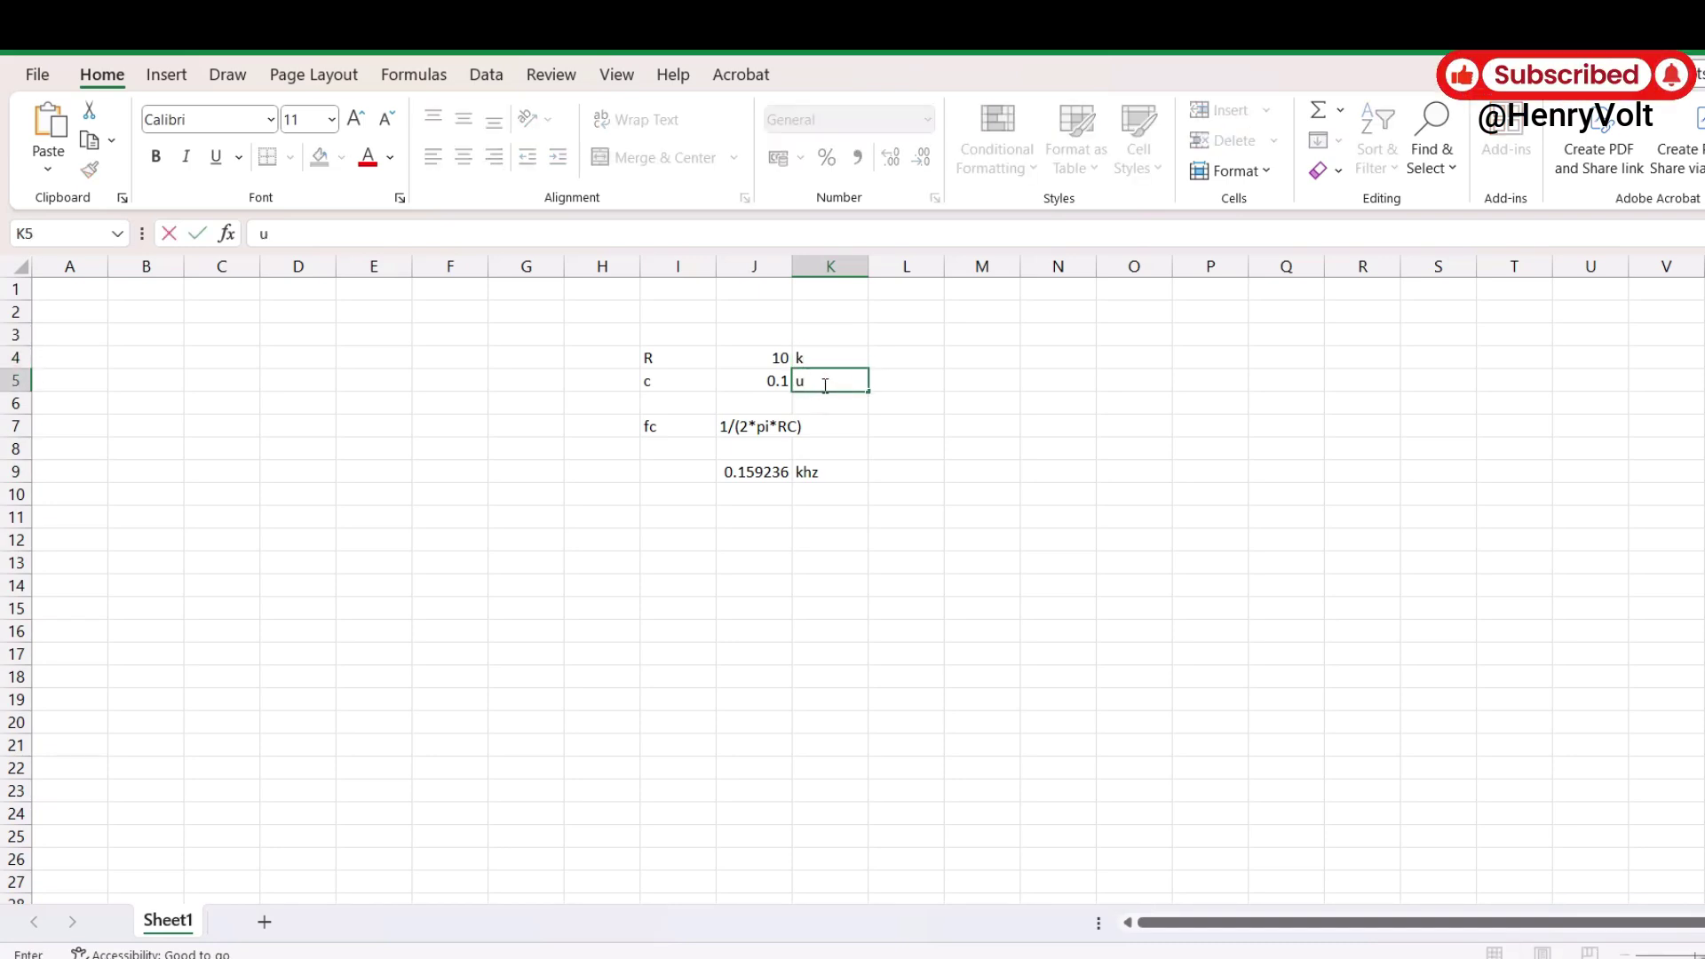
pyautogui.press('Return')
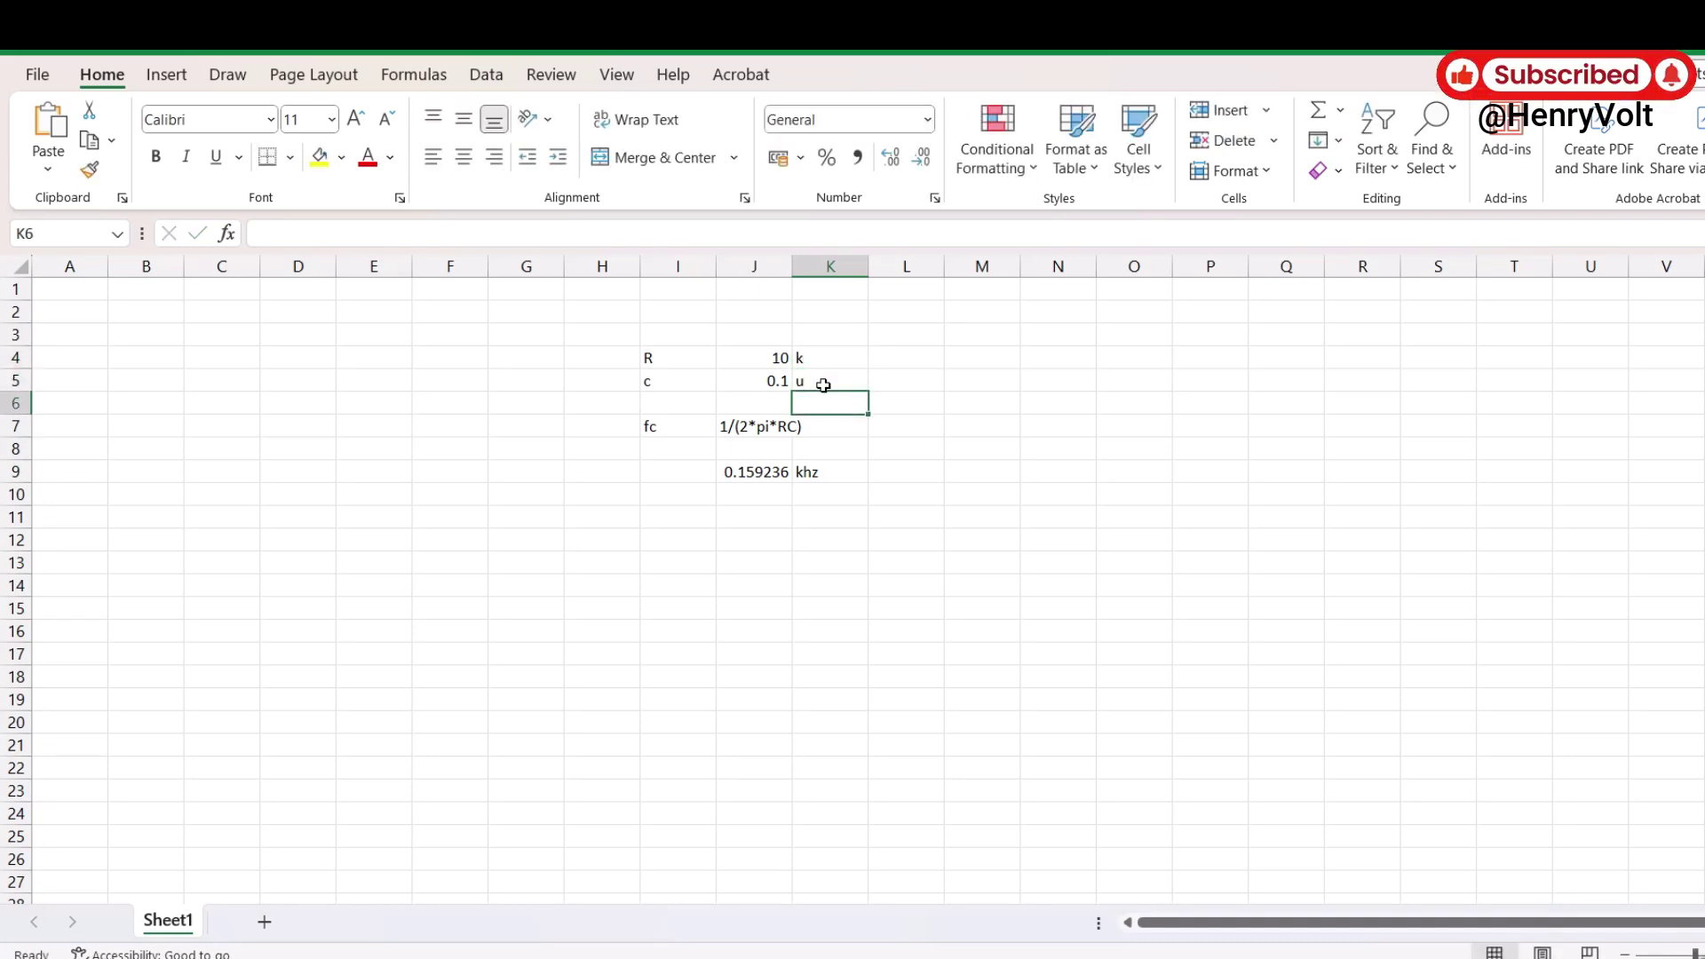
pyautogui.click(842, 480)
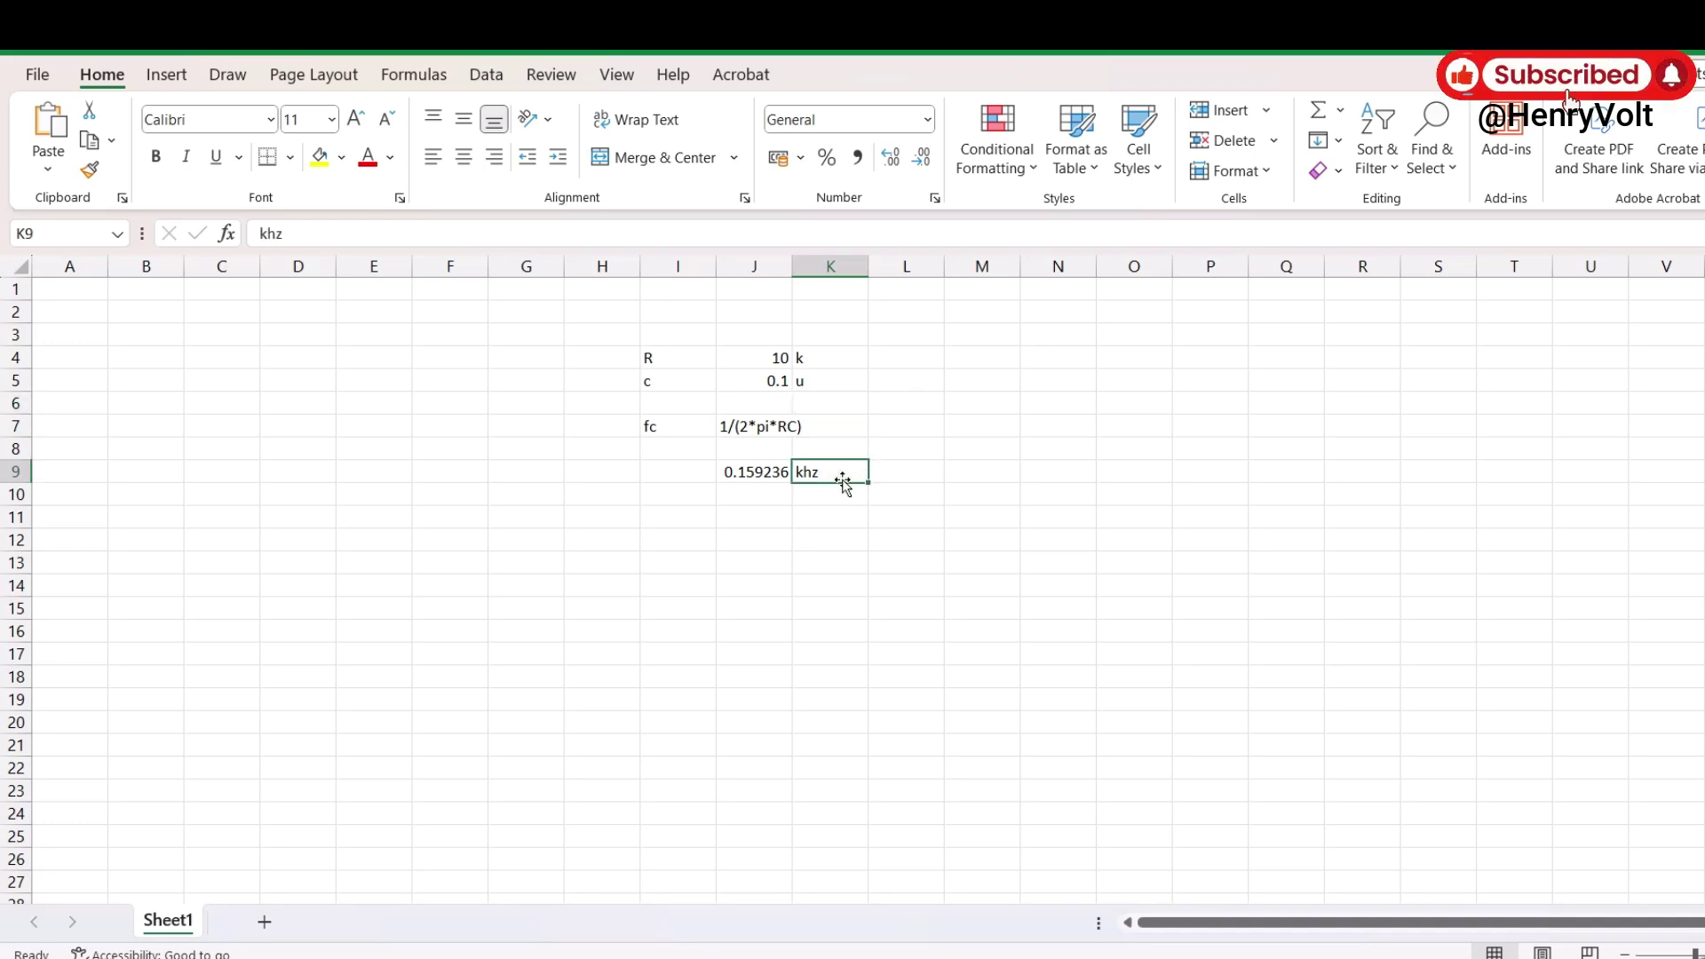
# Convert the cutoff to 159.2357 in J10 with =J9*1000 and label it hz in K10.
pyautogui.click(731, 497)
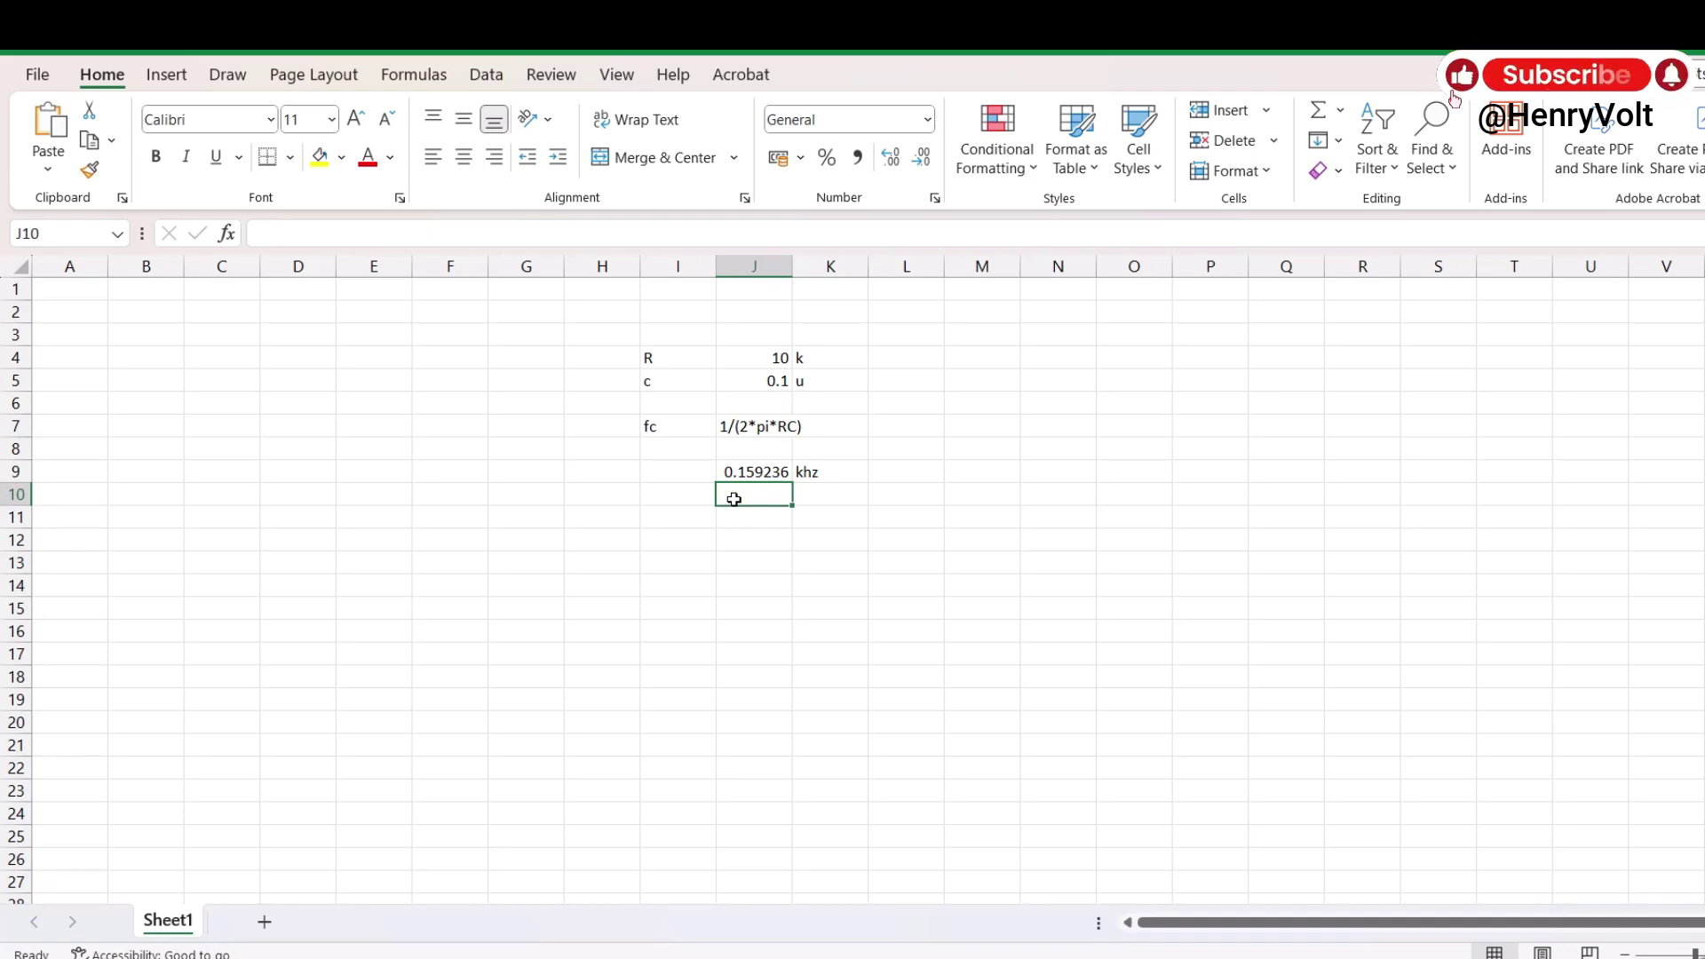
pyautogui.write('=')
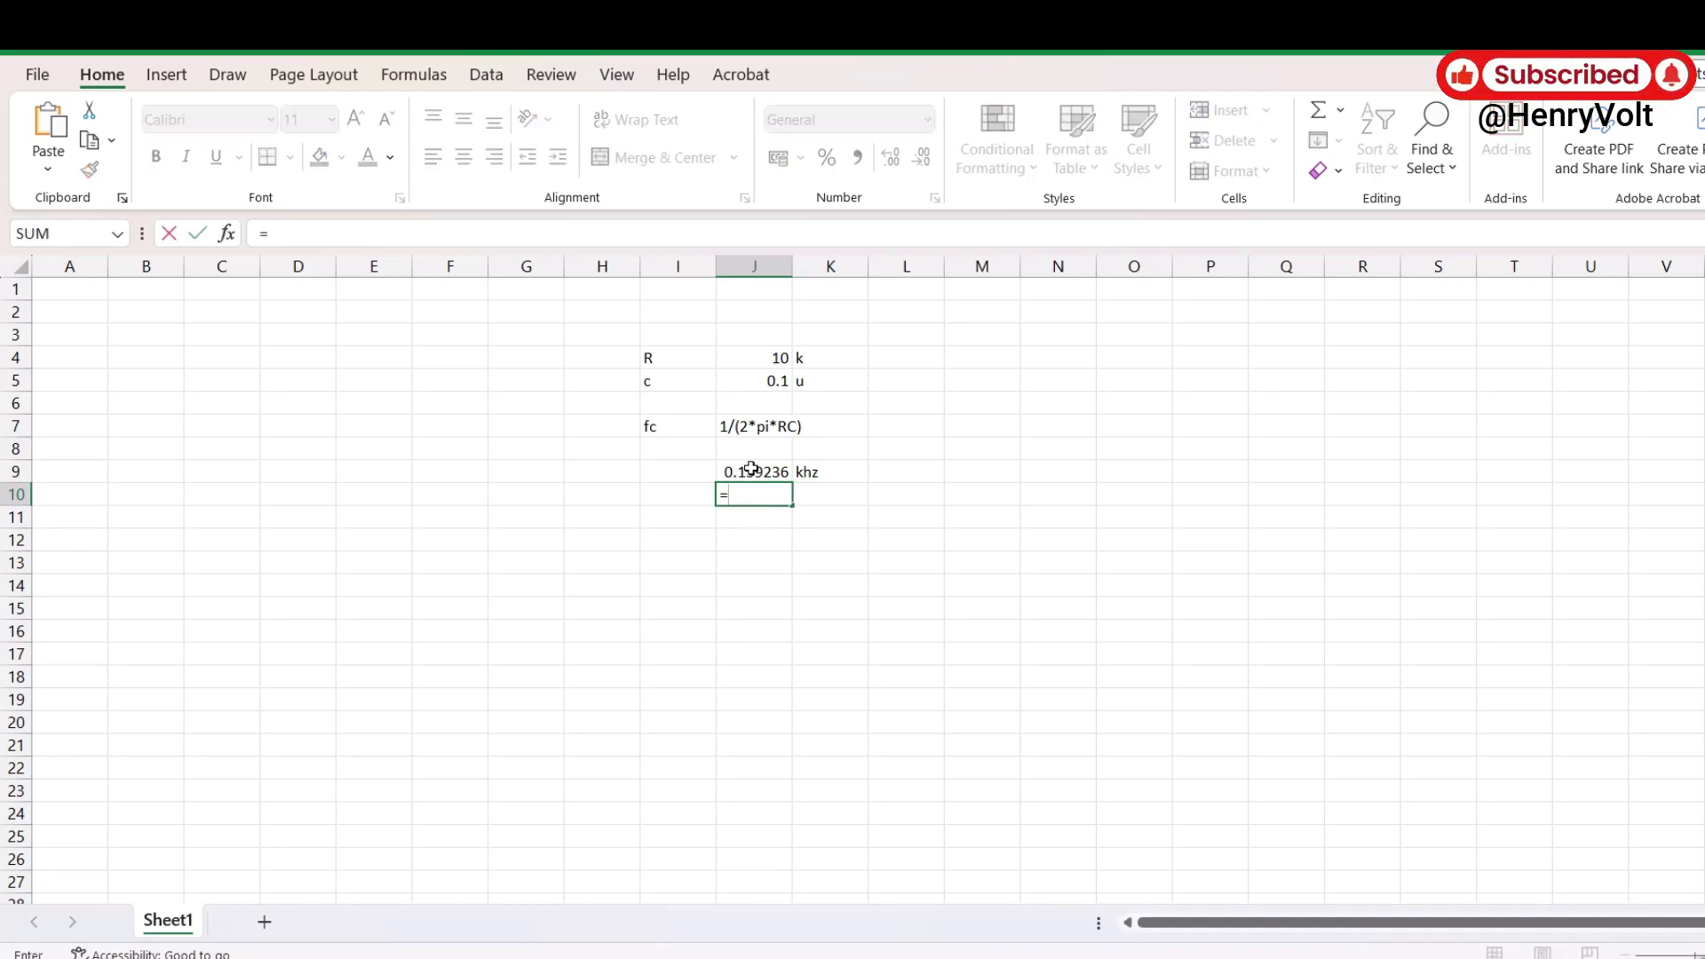
pyautogui.click(751, 468)
pyautogui.write('*')
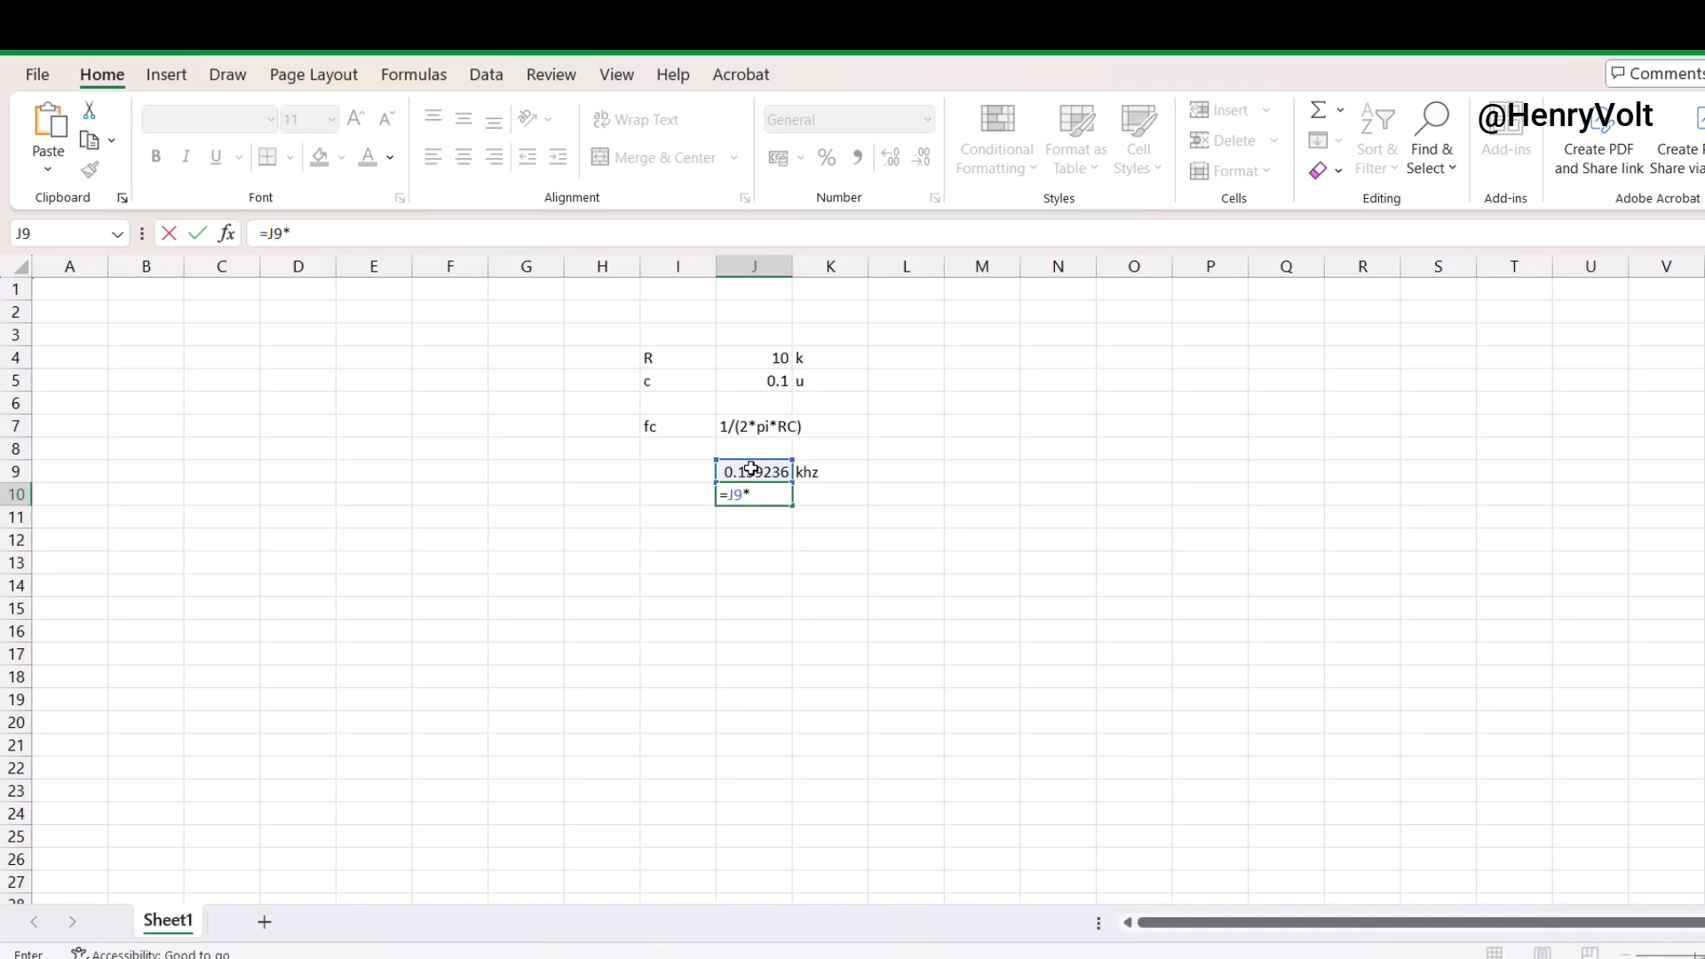
pyautogui.write('1-000')
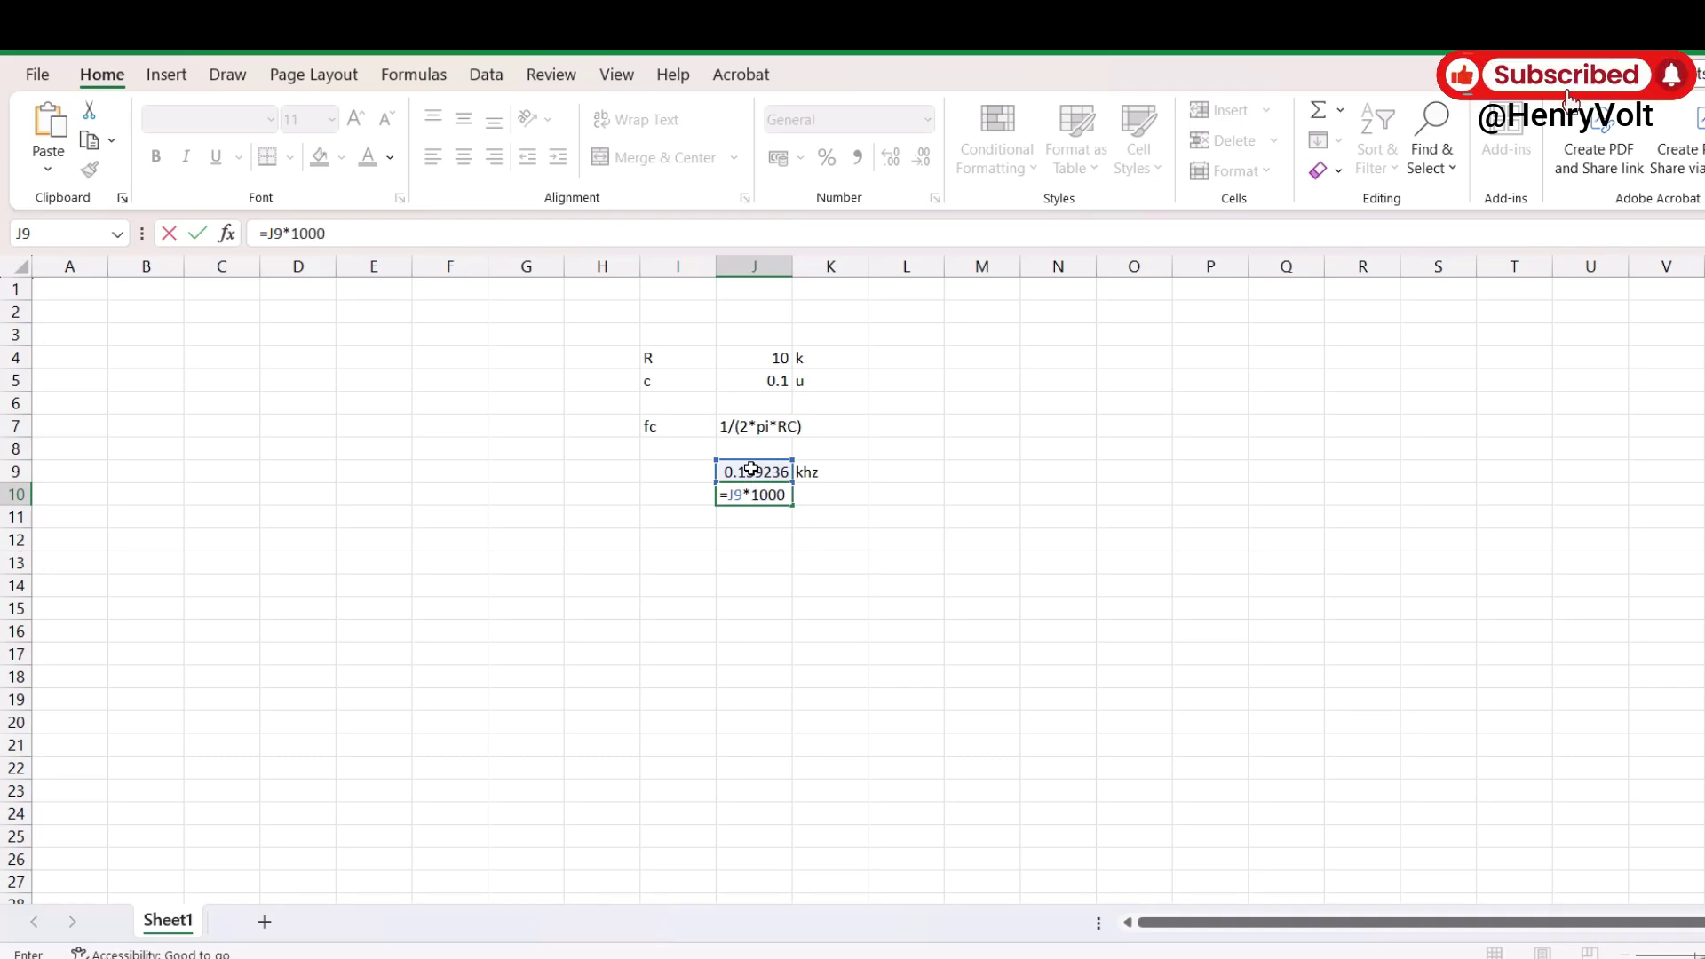
pyautogui.press('Return')
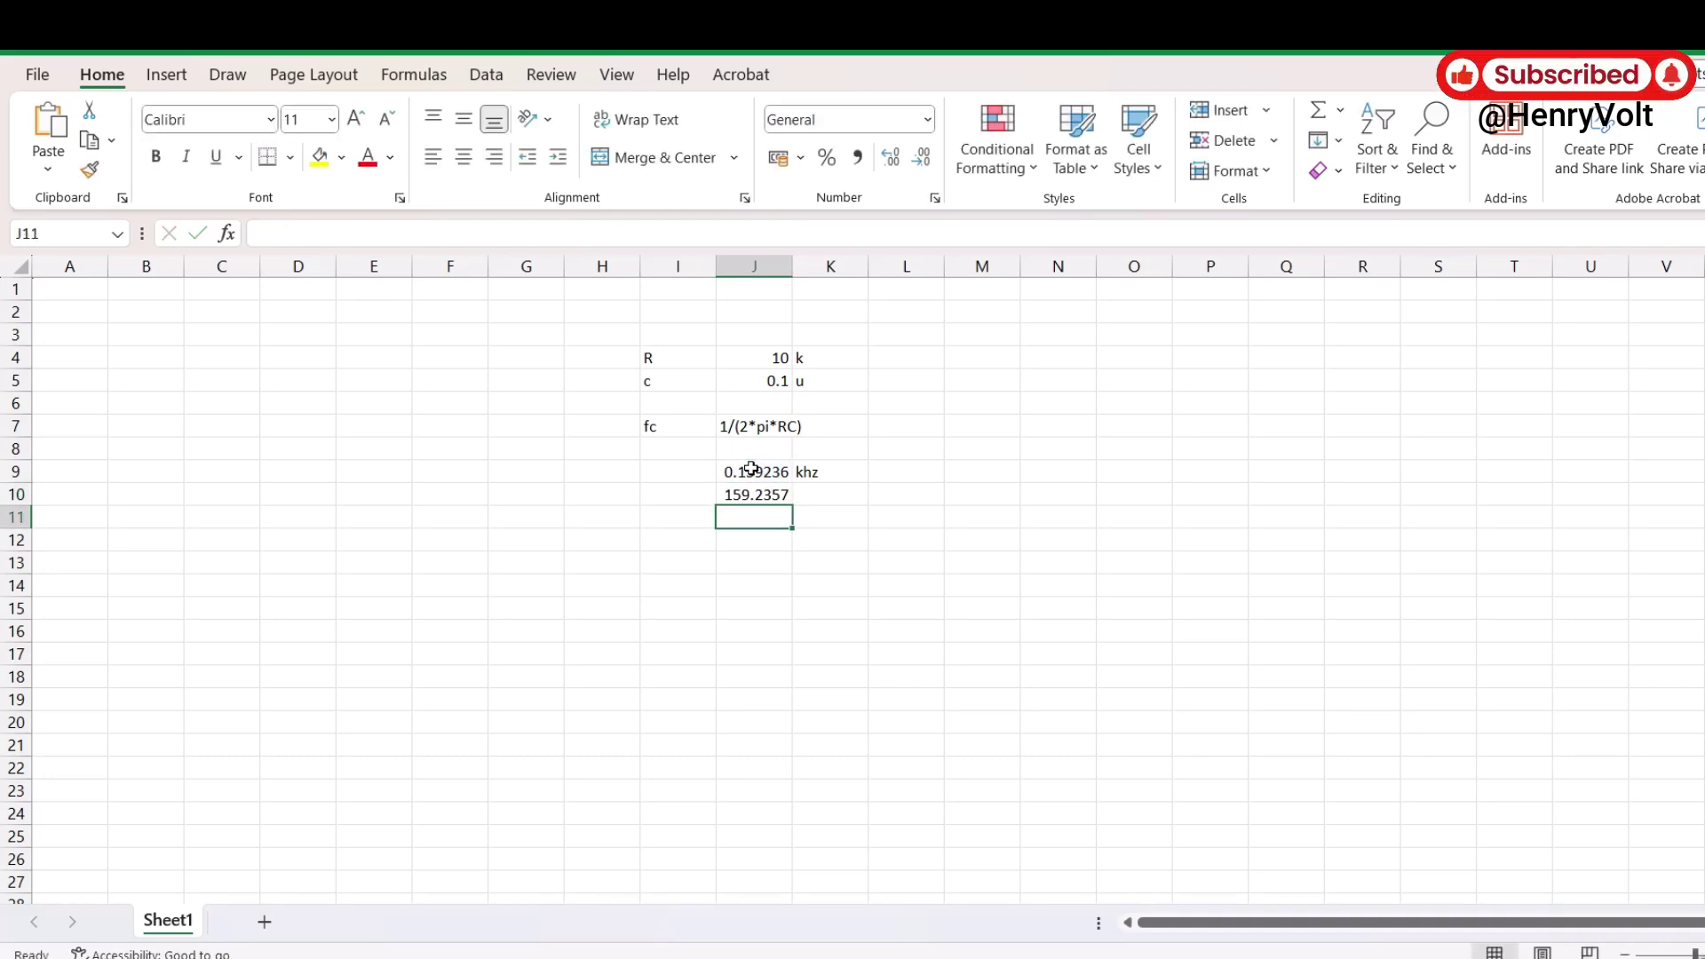
pyautogui.click(841, 497)
pyautogui.write('h')
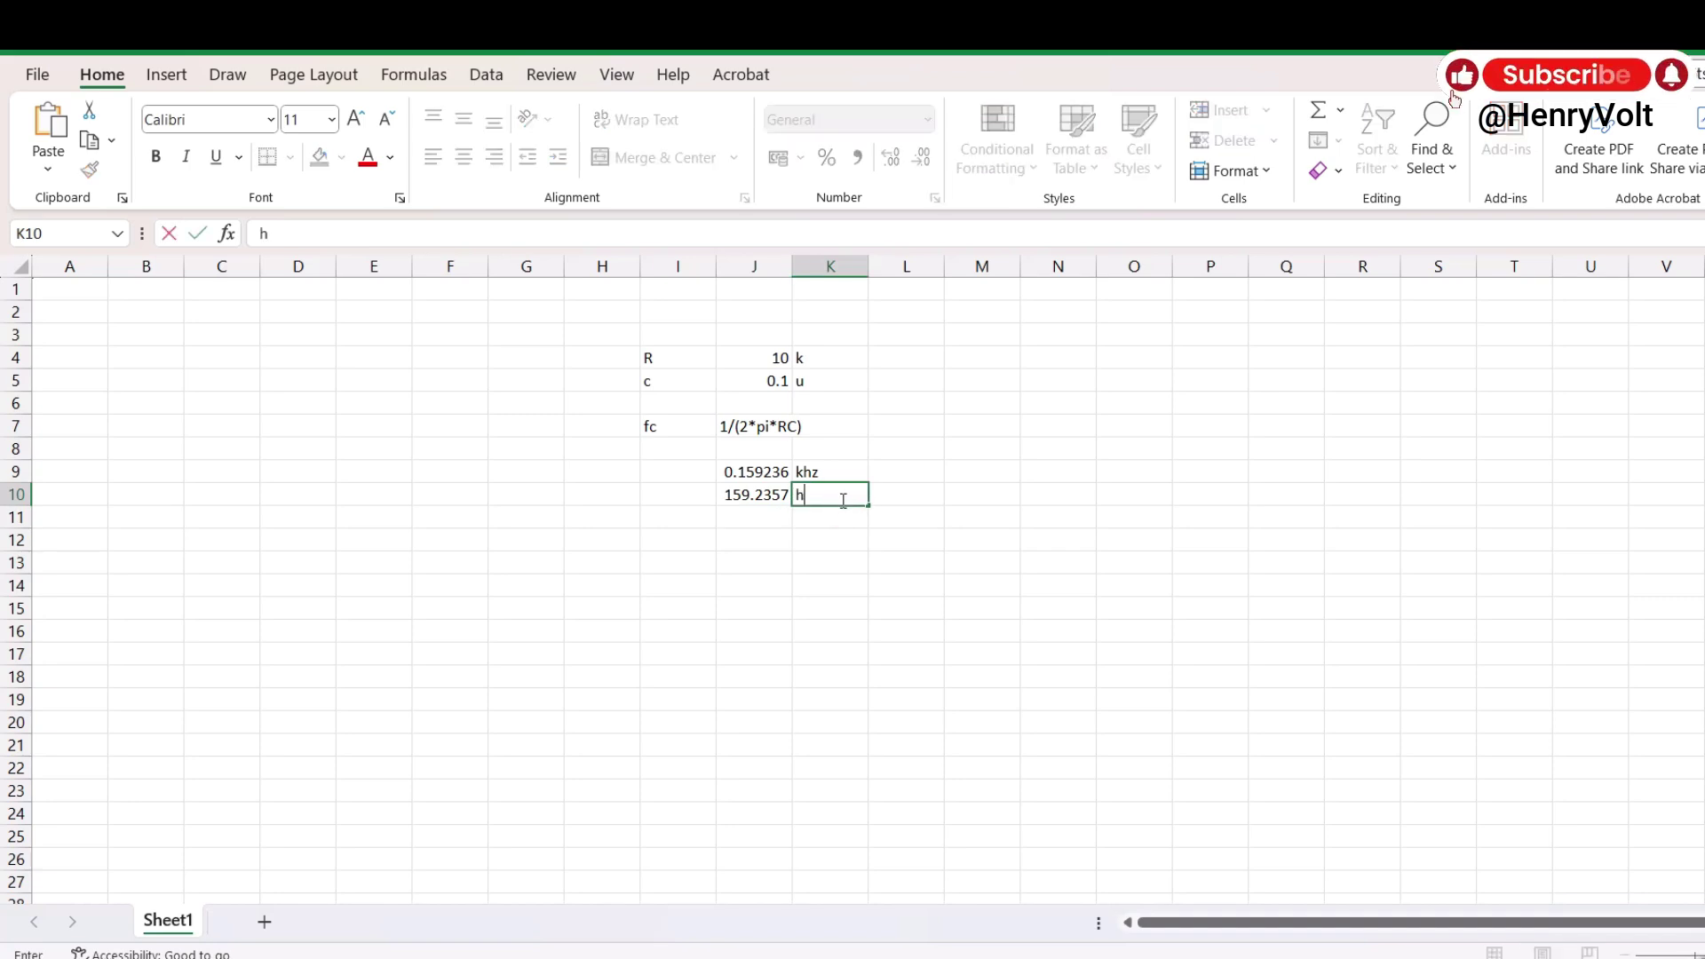
pyautogui.write('z')
pyautogui.press('Return')
pyautogui.click(744, 497)
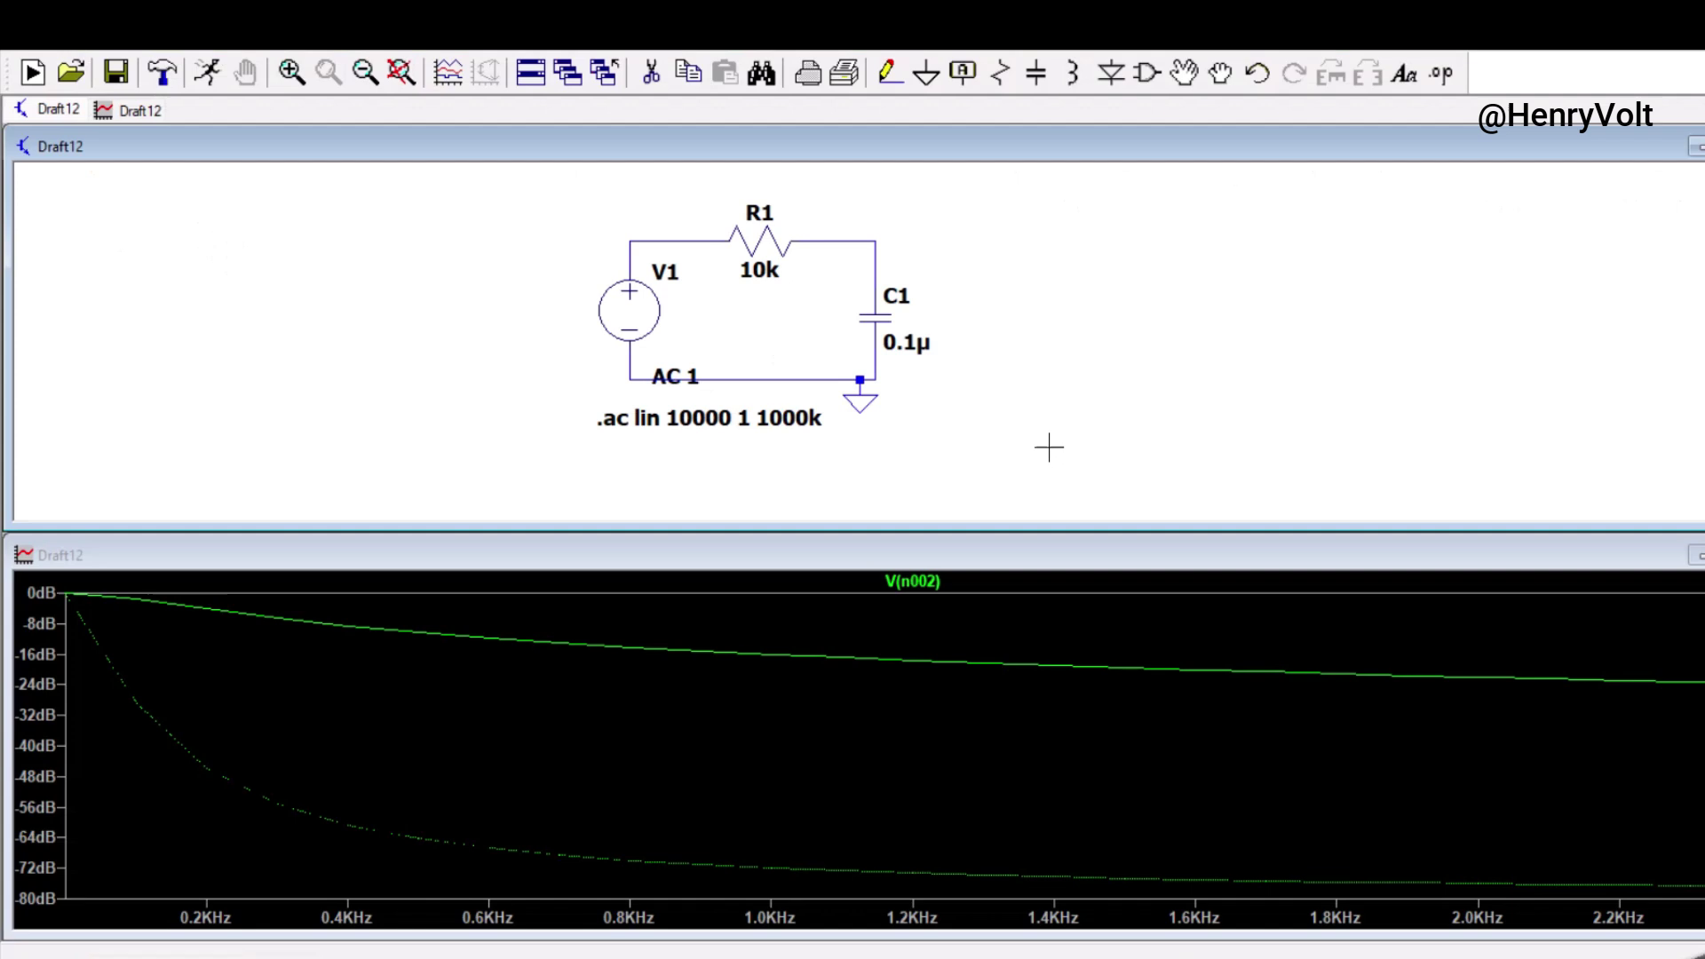
# Put a cursor on V(n002), read -2.966 dB at 157.01888 Hz, then close the readout.
pyautogui.click(924, 582)
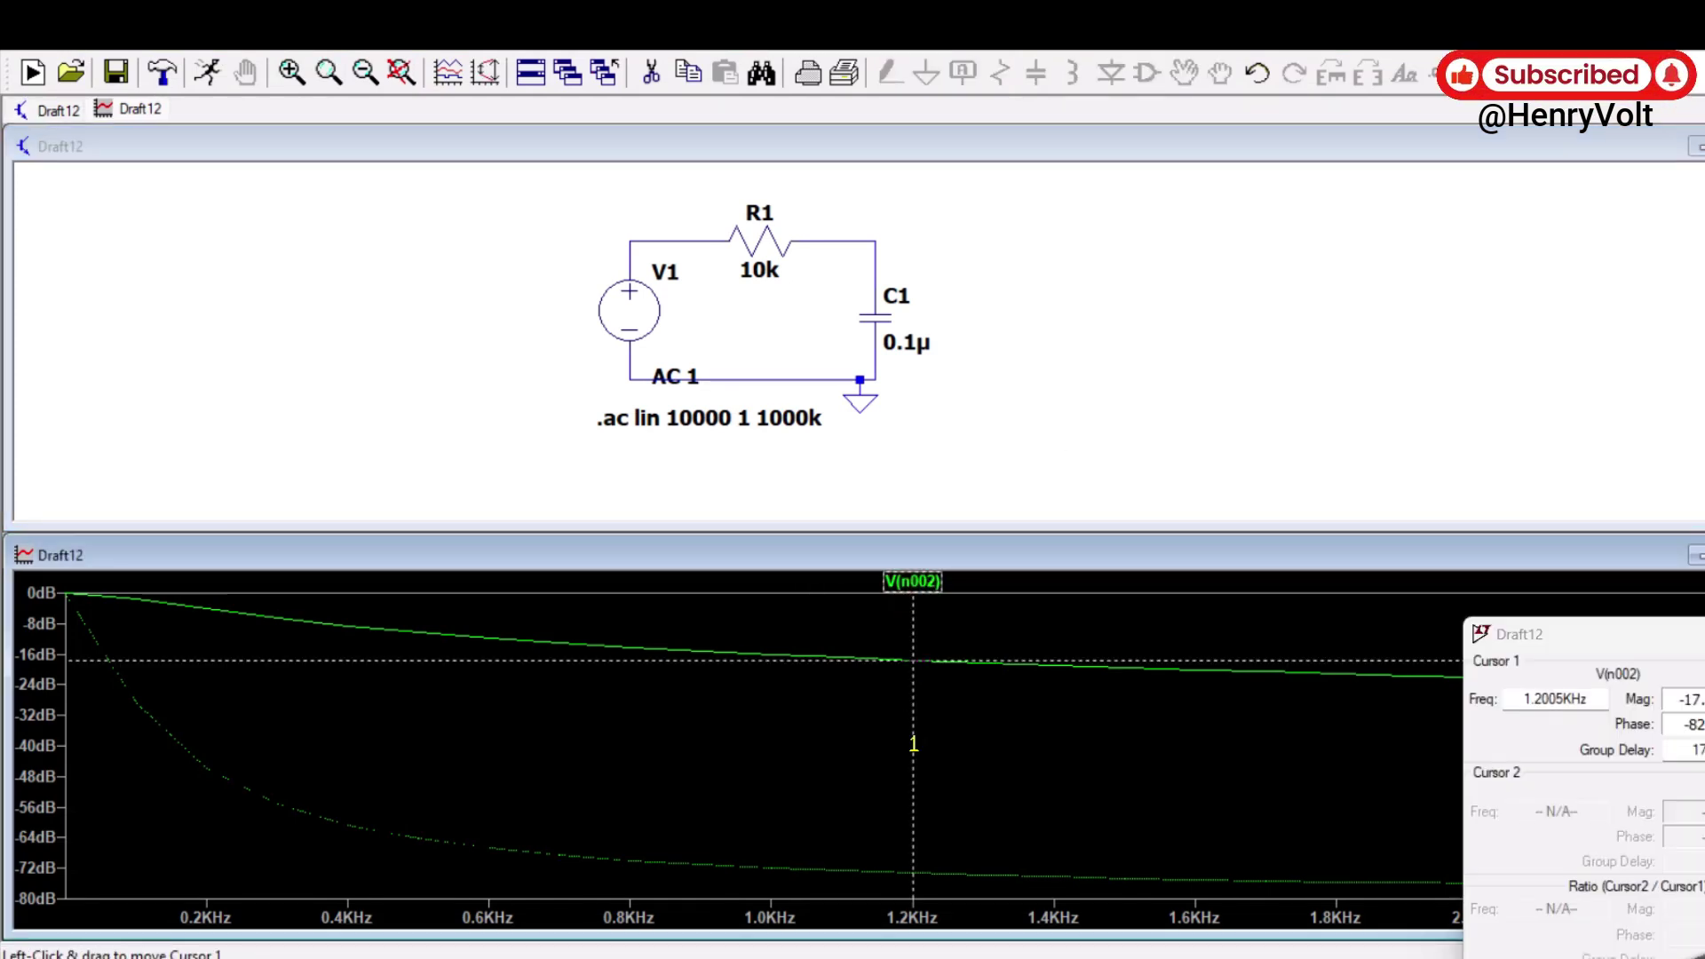
pyautogui.moveTo(913, 746); pyautogui.dragTo(175, 815)
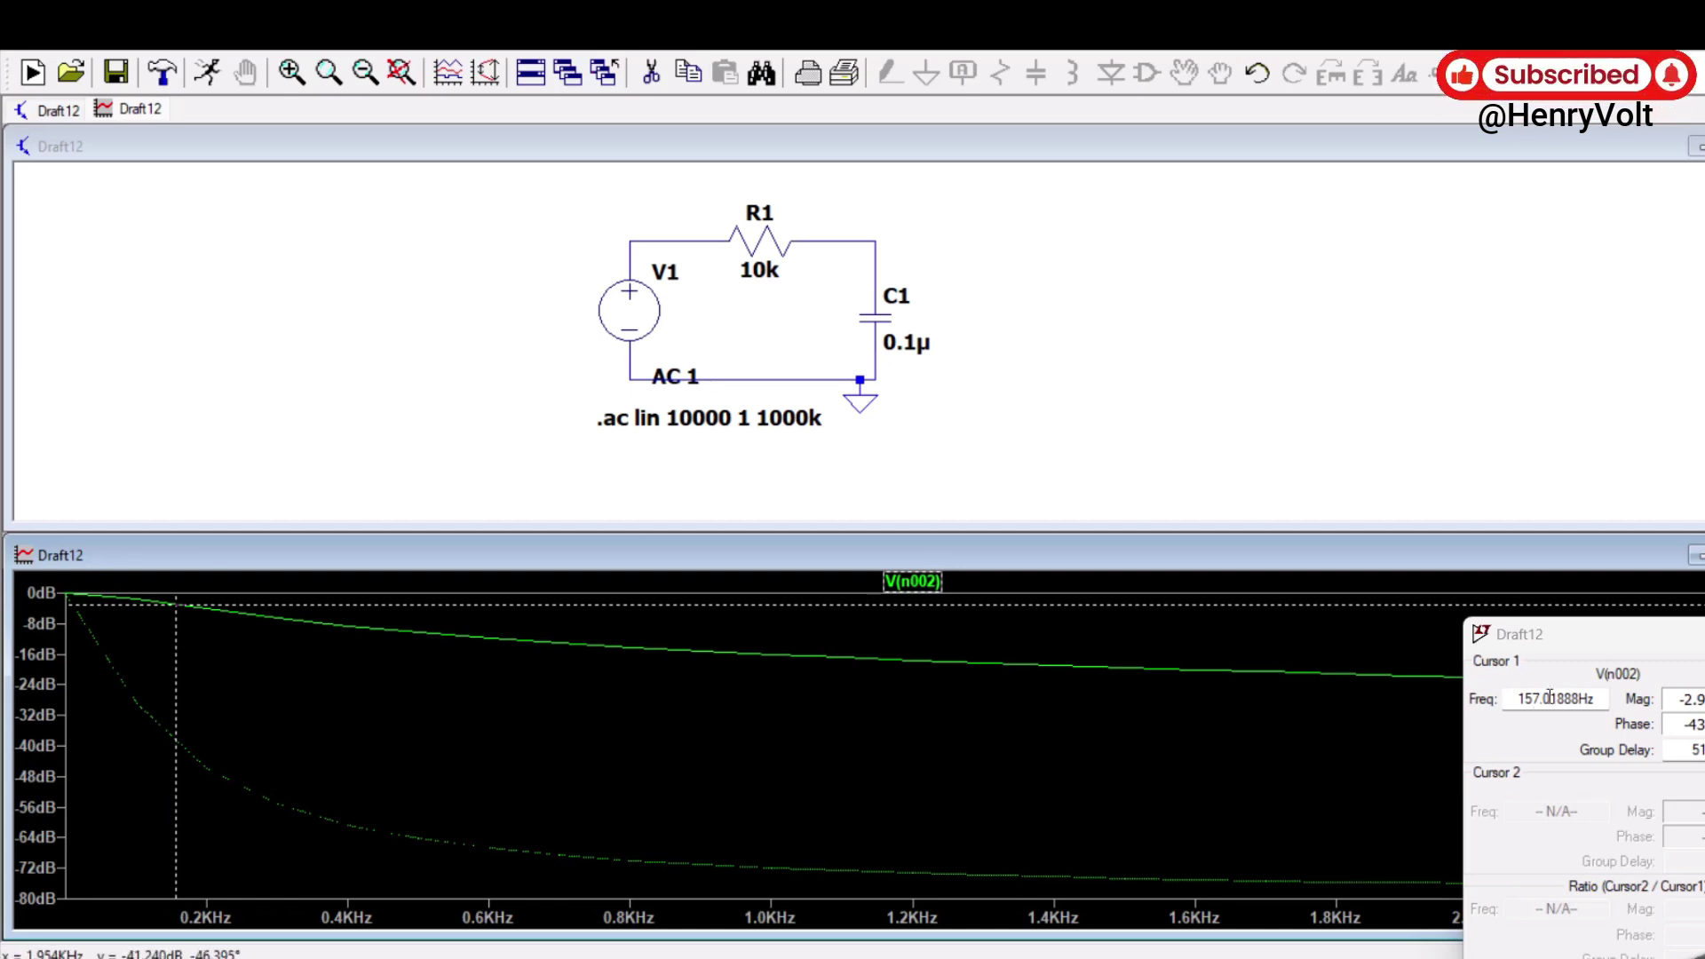
pyautogui.moveTo(1613, 642); pyautogui.dragTo(1231, 378)
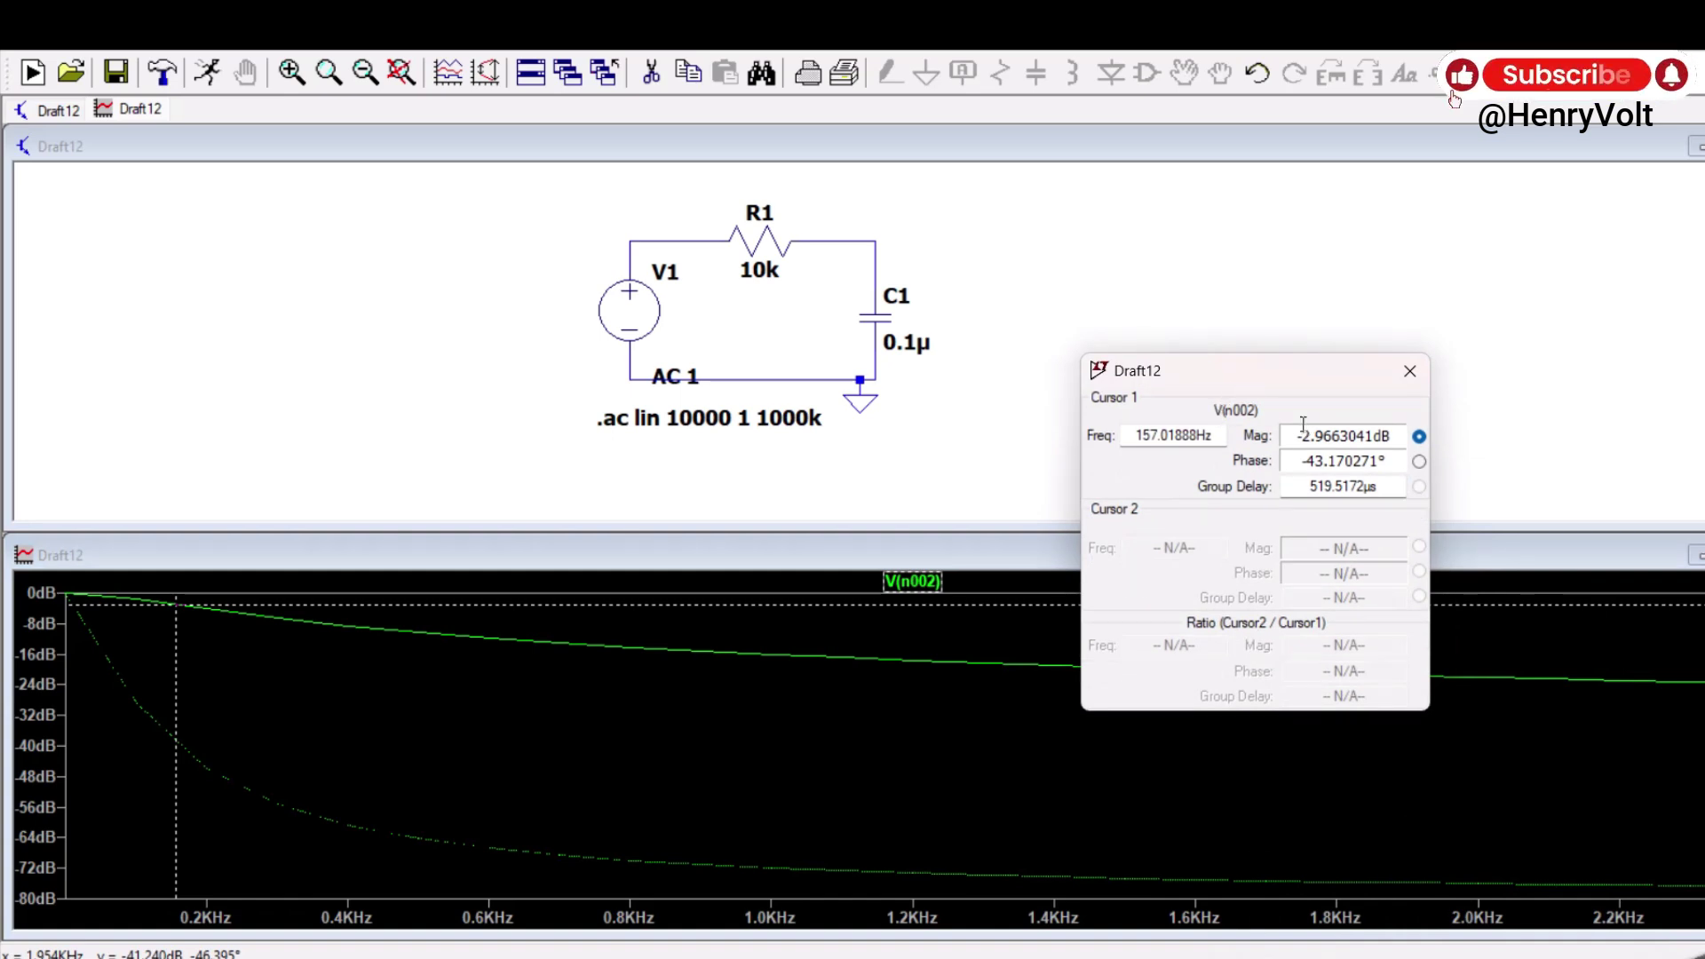
pyautogui.moveTo(1295, 435); pyautogui.dragTo(1390, 435)
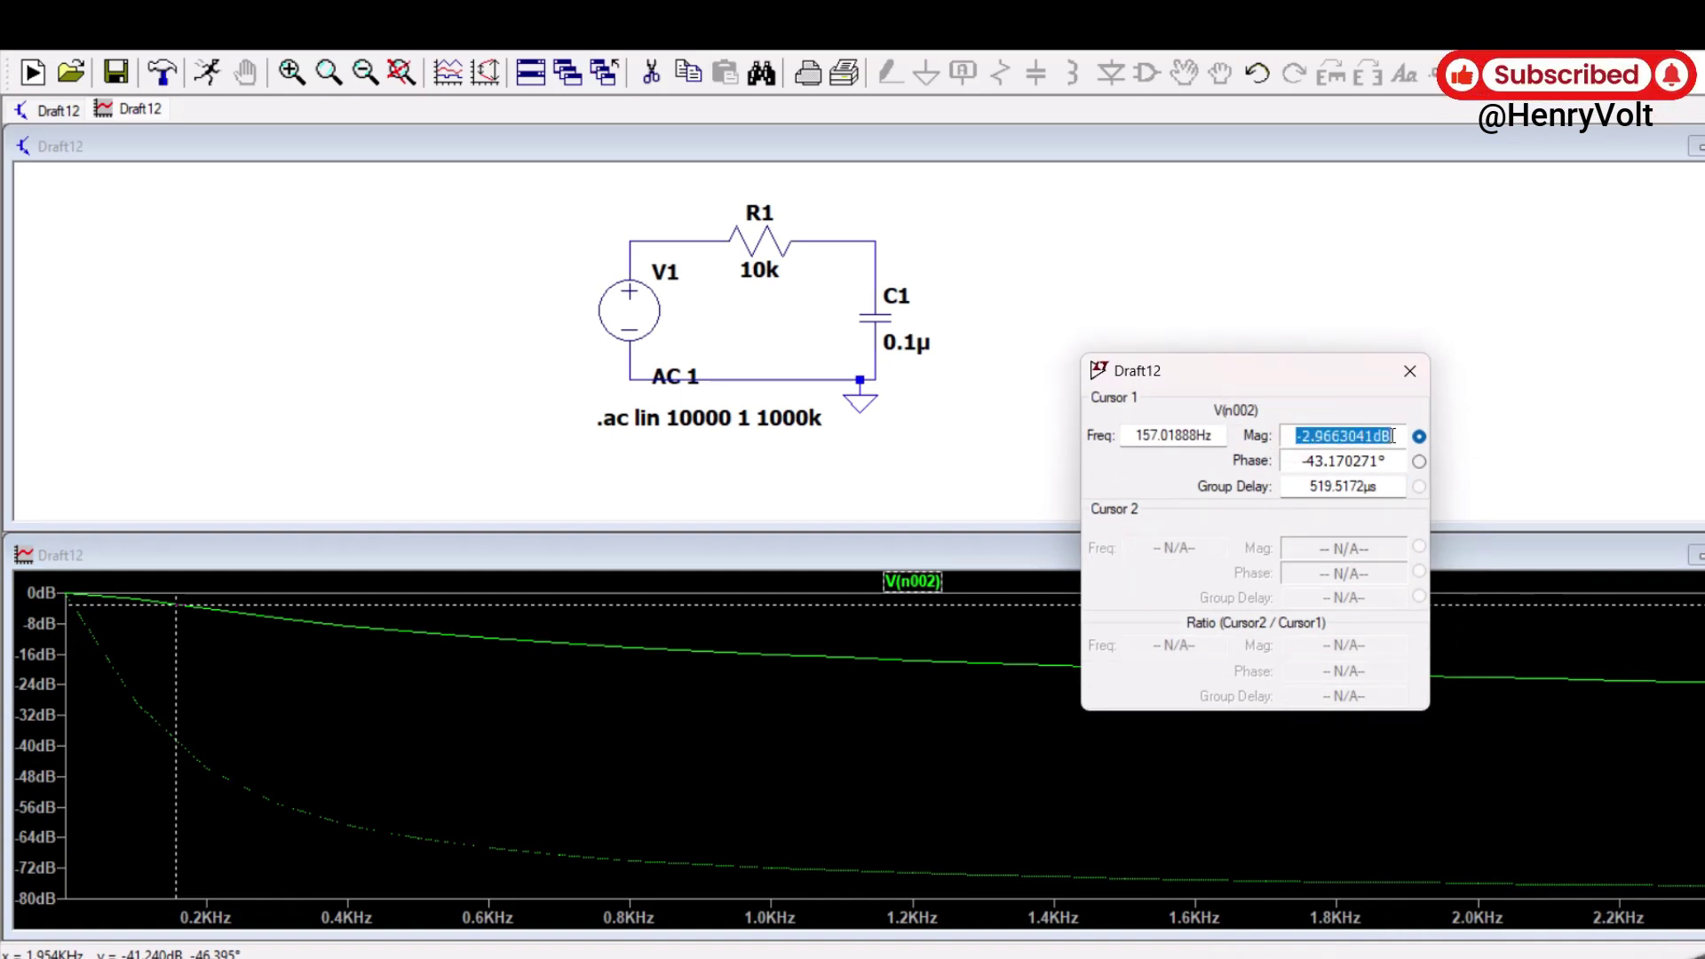
pyautogui.moveTo(1134, 435); pyautogui.dragTo(1249, 435)
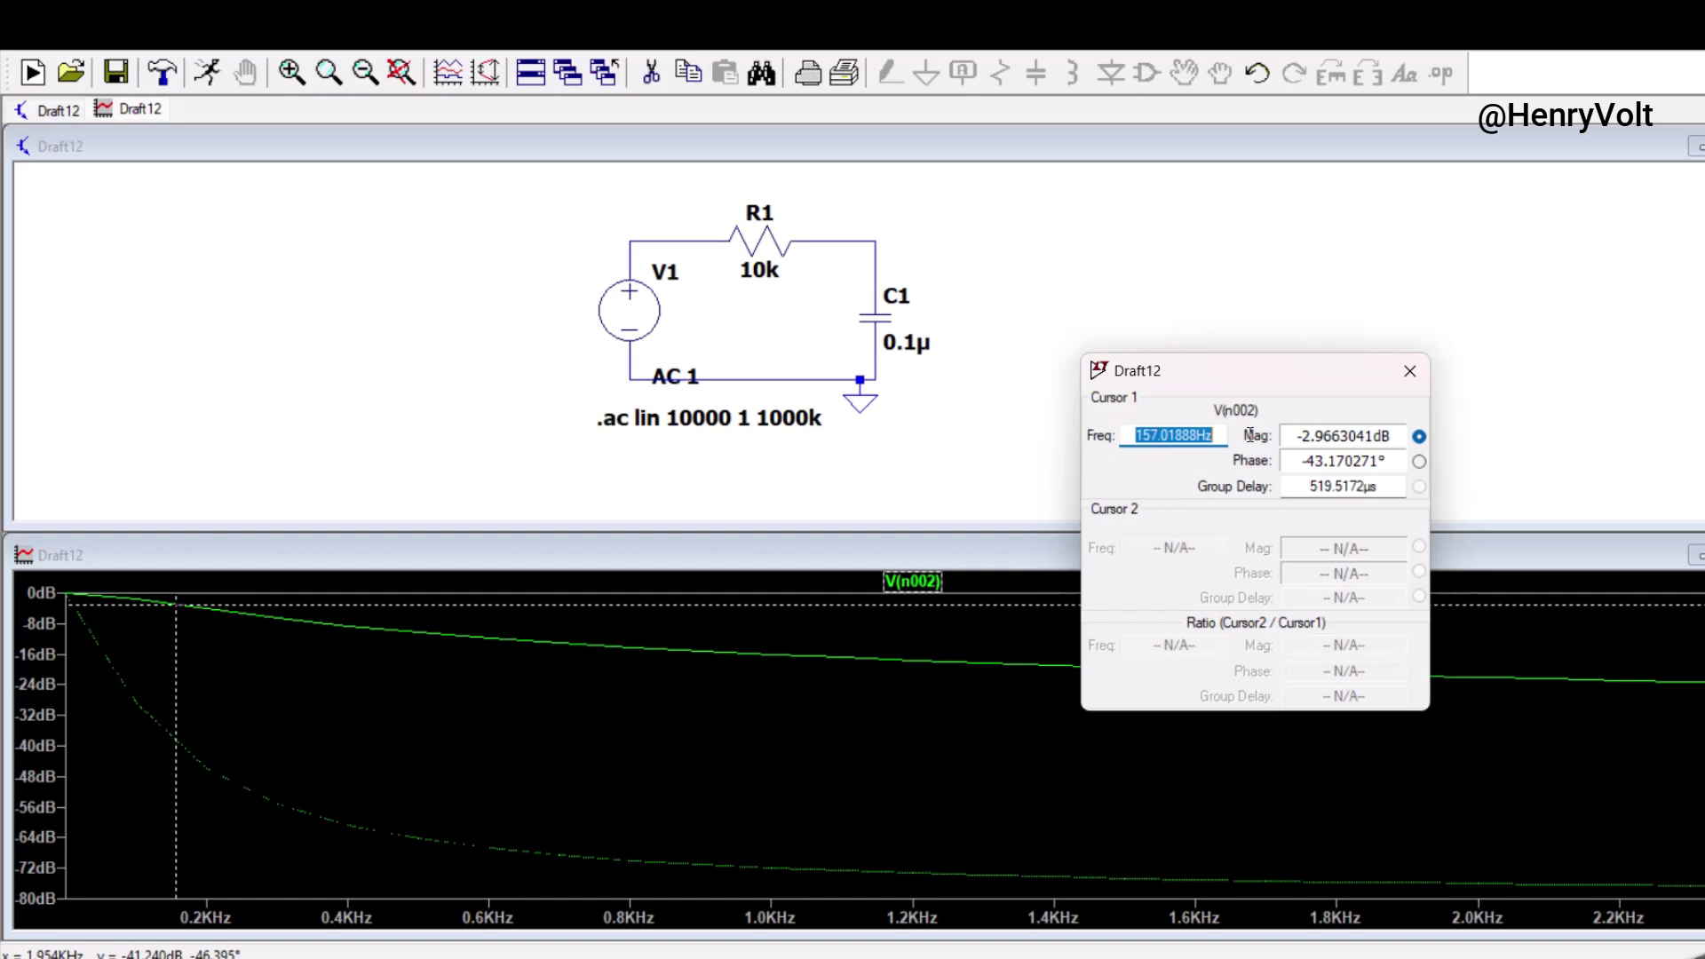
pyautogui.click(1409, 372)
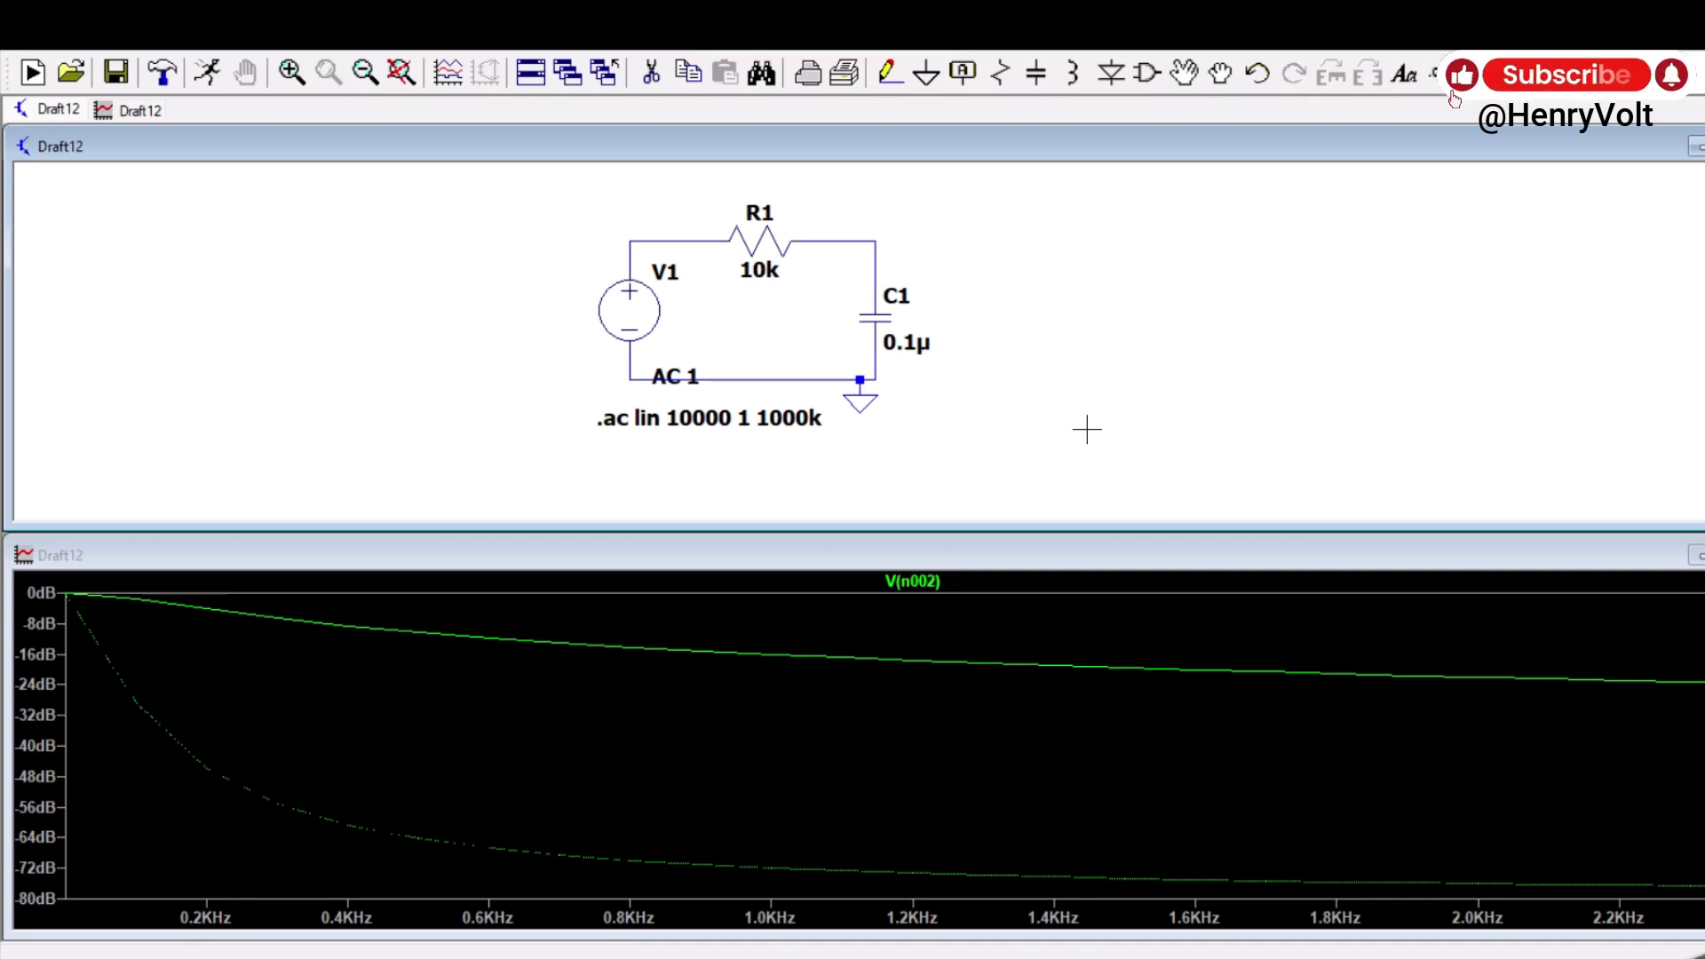
# Cut the .ac sweep from 10000 to 100 points, giving .ac lin 100 1 1000k.
pyautogui.rightClick(727, 424)
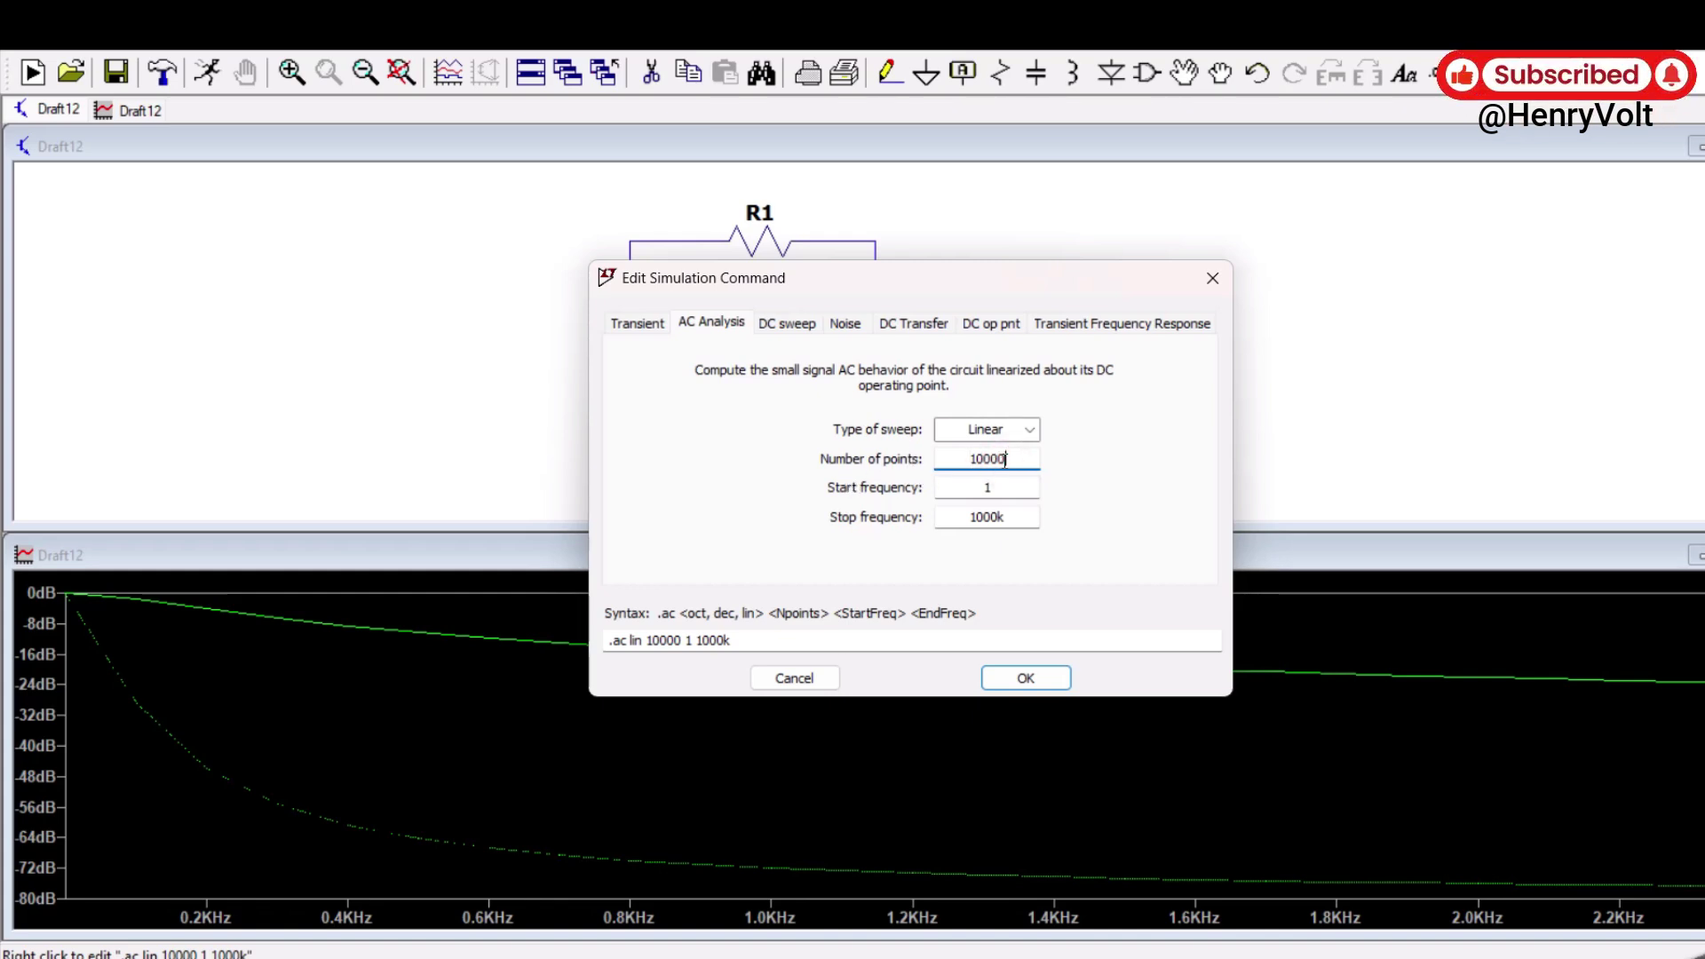
pyautogui.press('BackSpace')
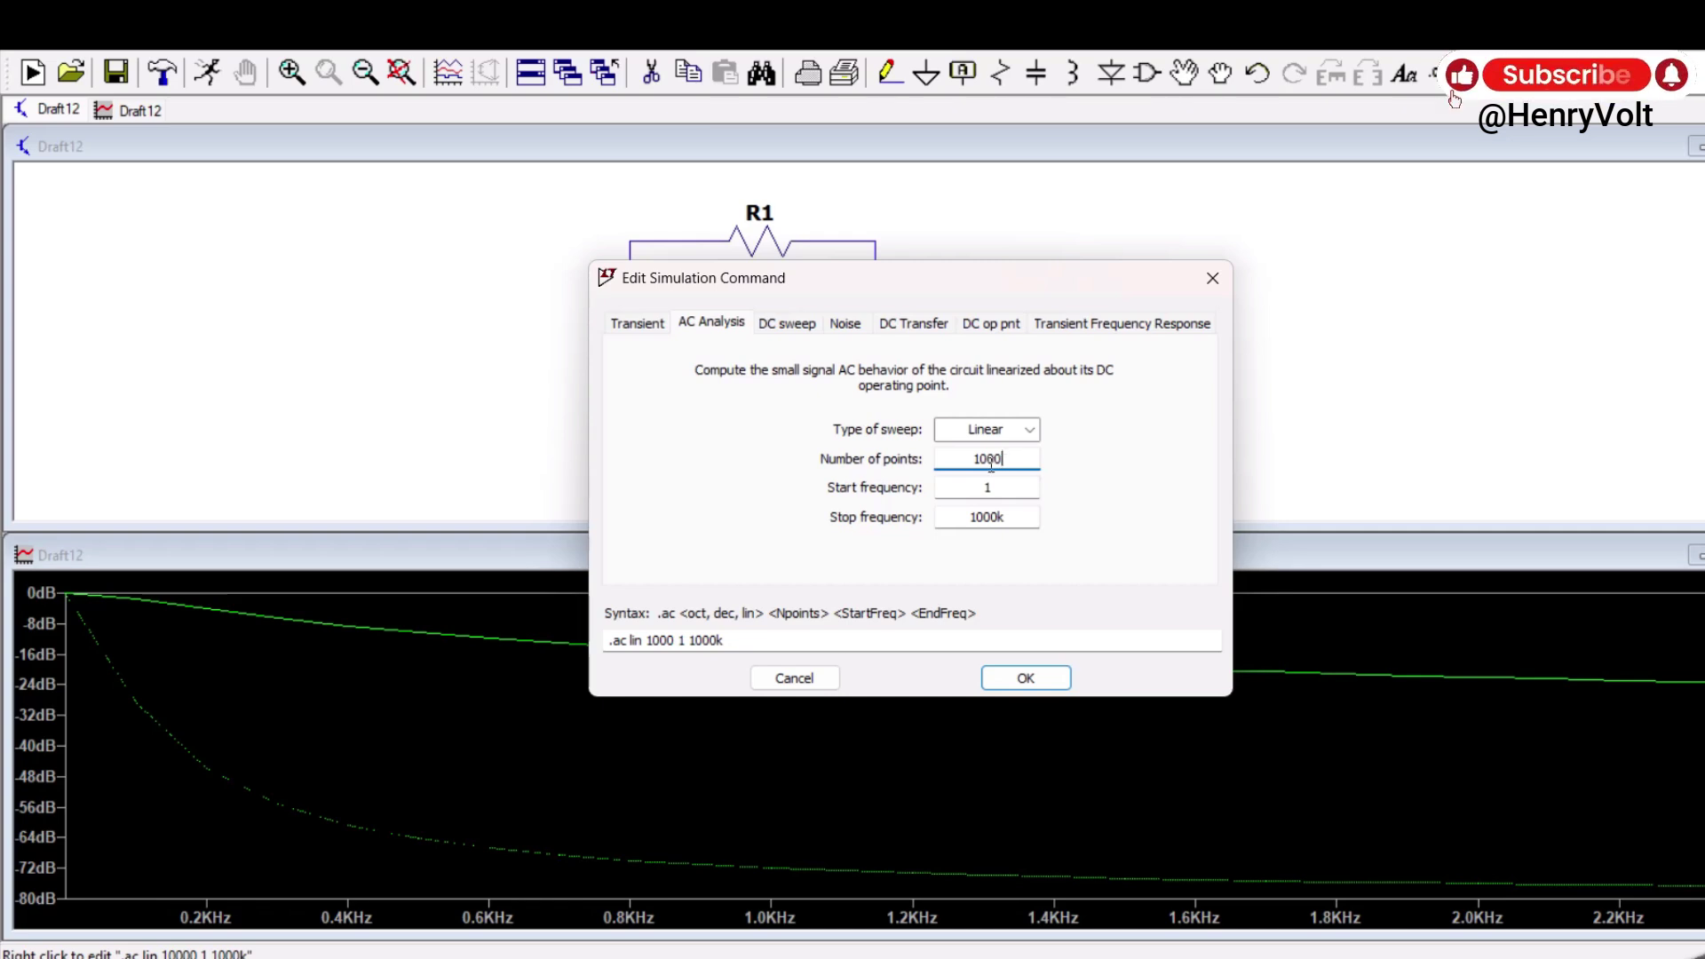
pyautogui.click(991, 465)
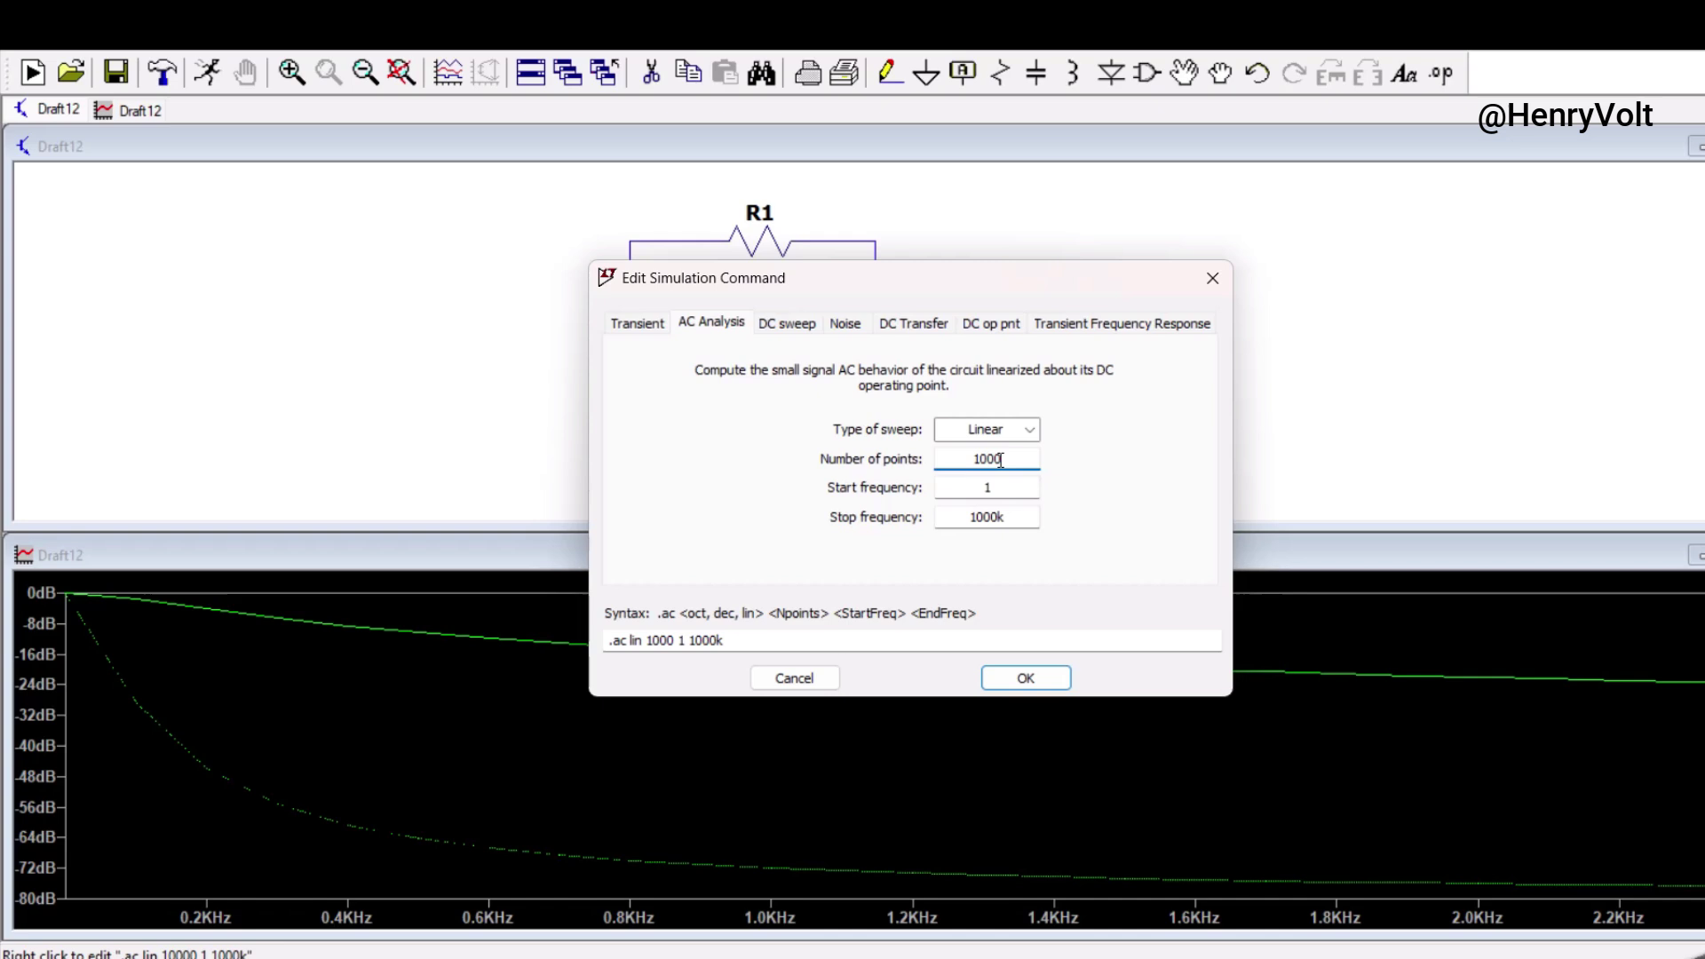
pyautogui.press('BackSpace')
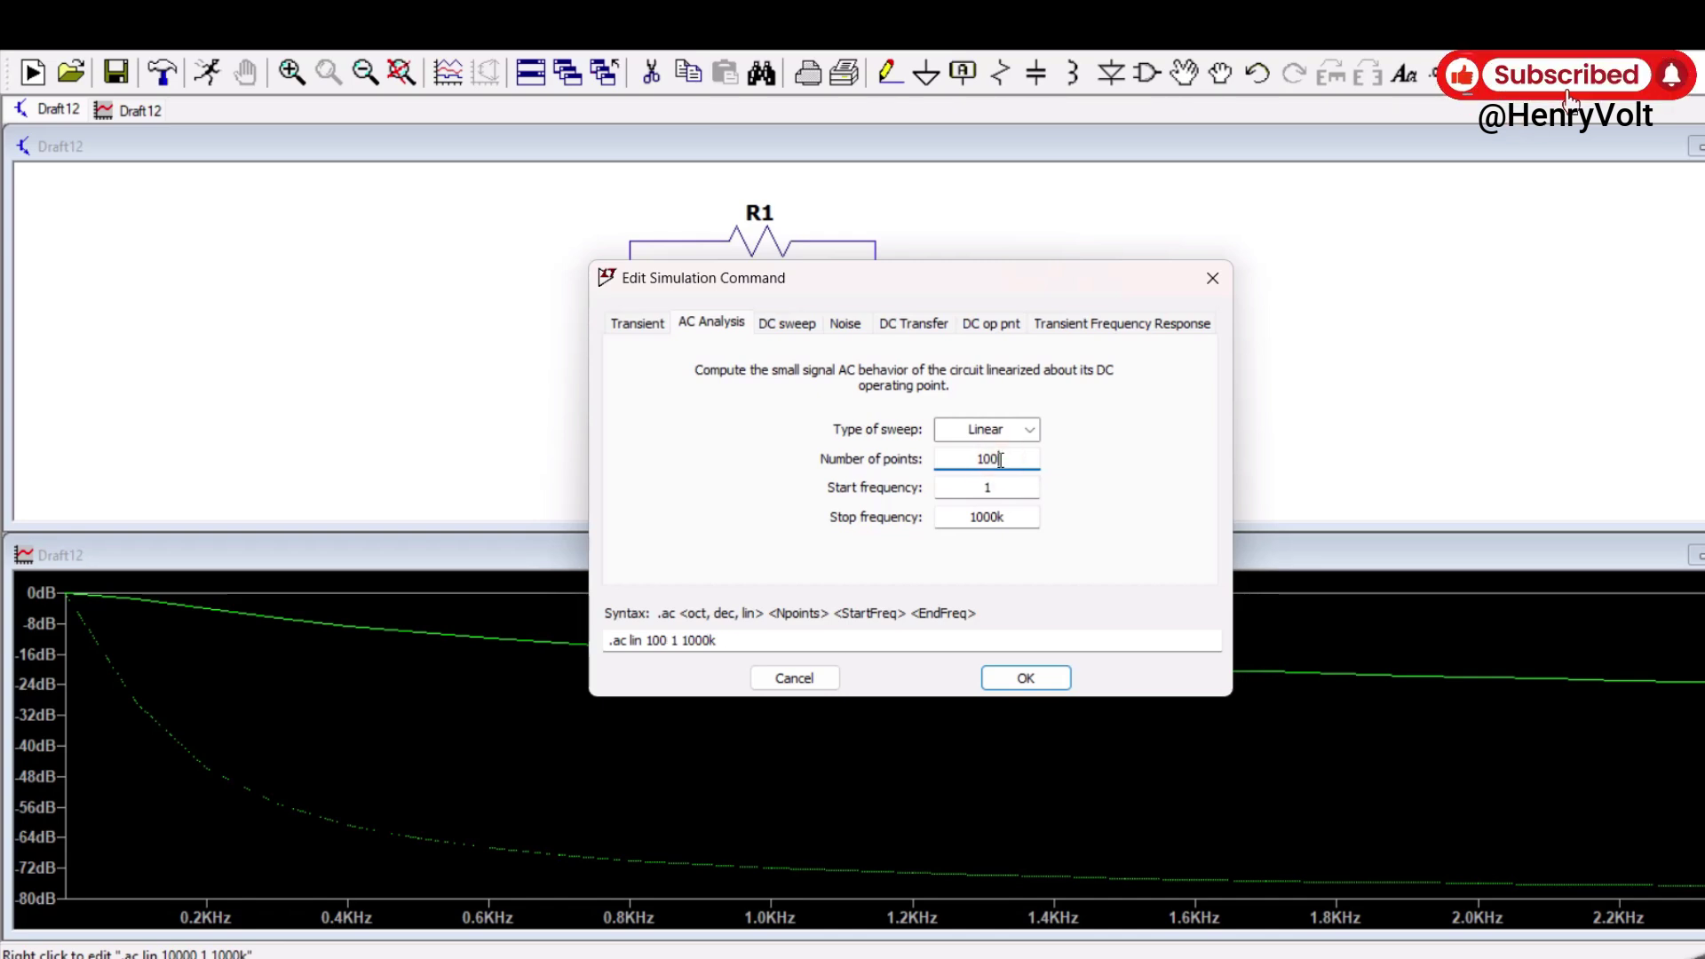
pyautogui.click(1026, 677)
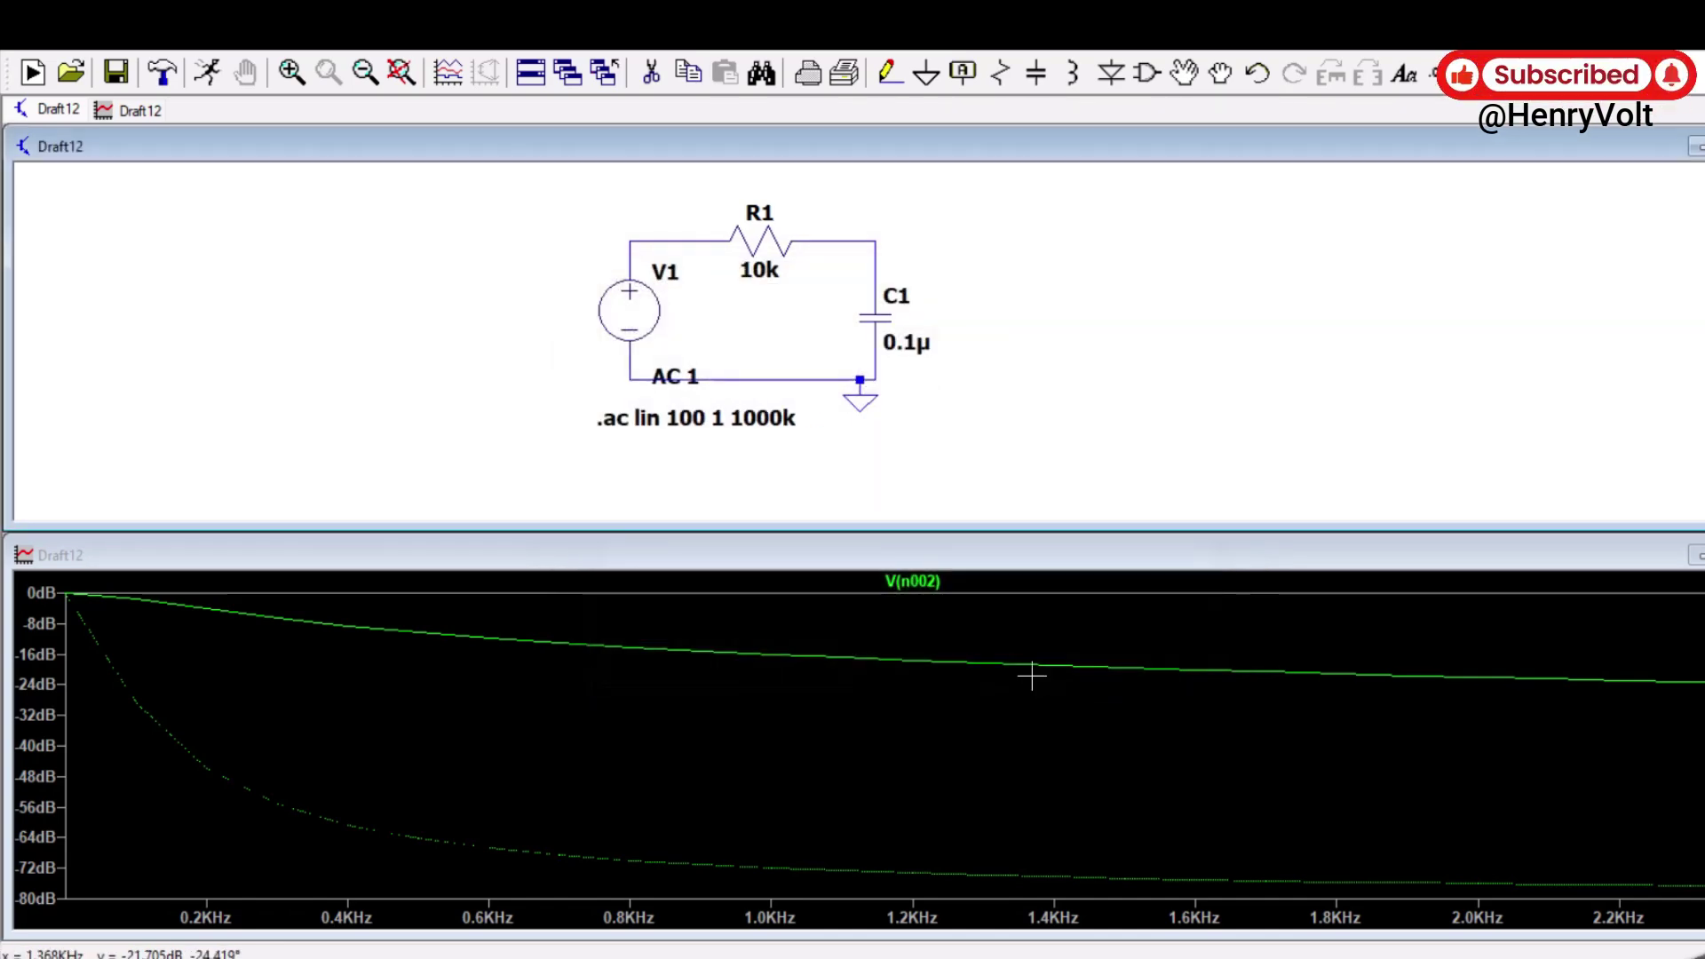
# Rerun the 100-point sweep and measure -2.93 dB at 823.16093 Hz on V(n002) with a cursor.
pyautogui.click(213, 73)
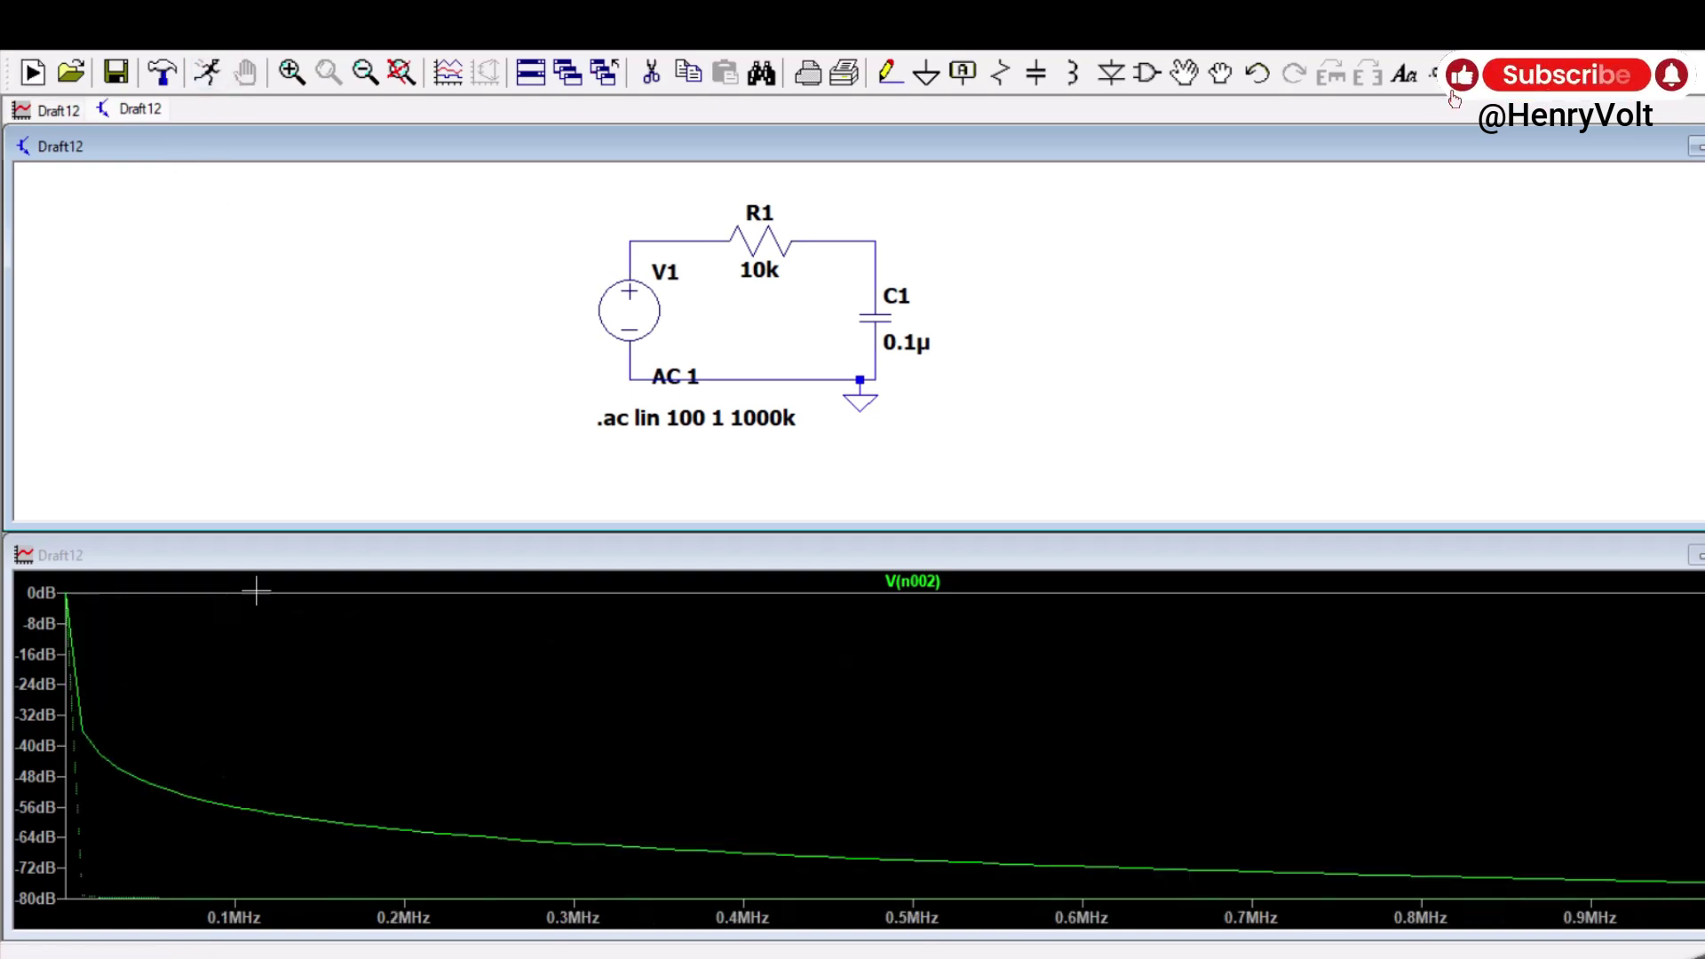
pyautogui.moveTo(93, 582); pyautogui.dragTo(35, 948)
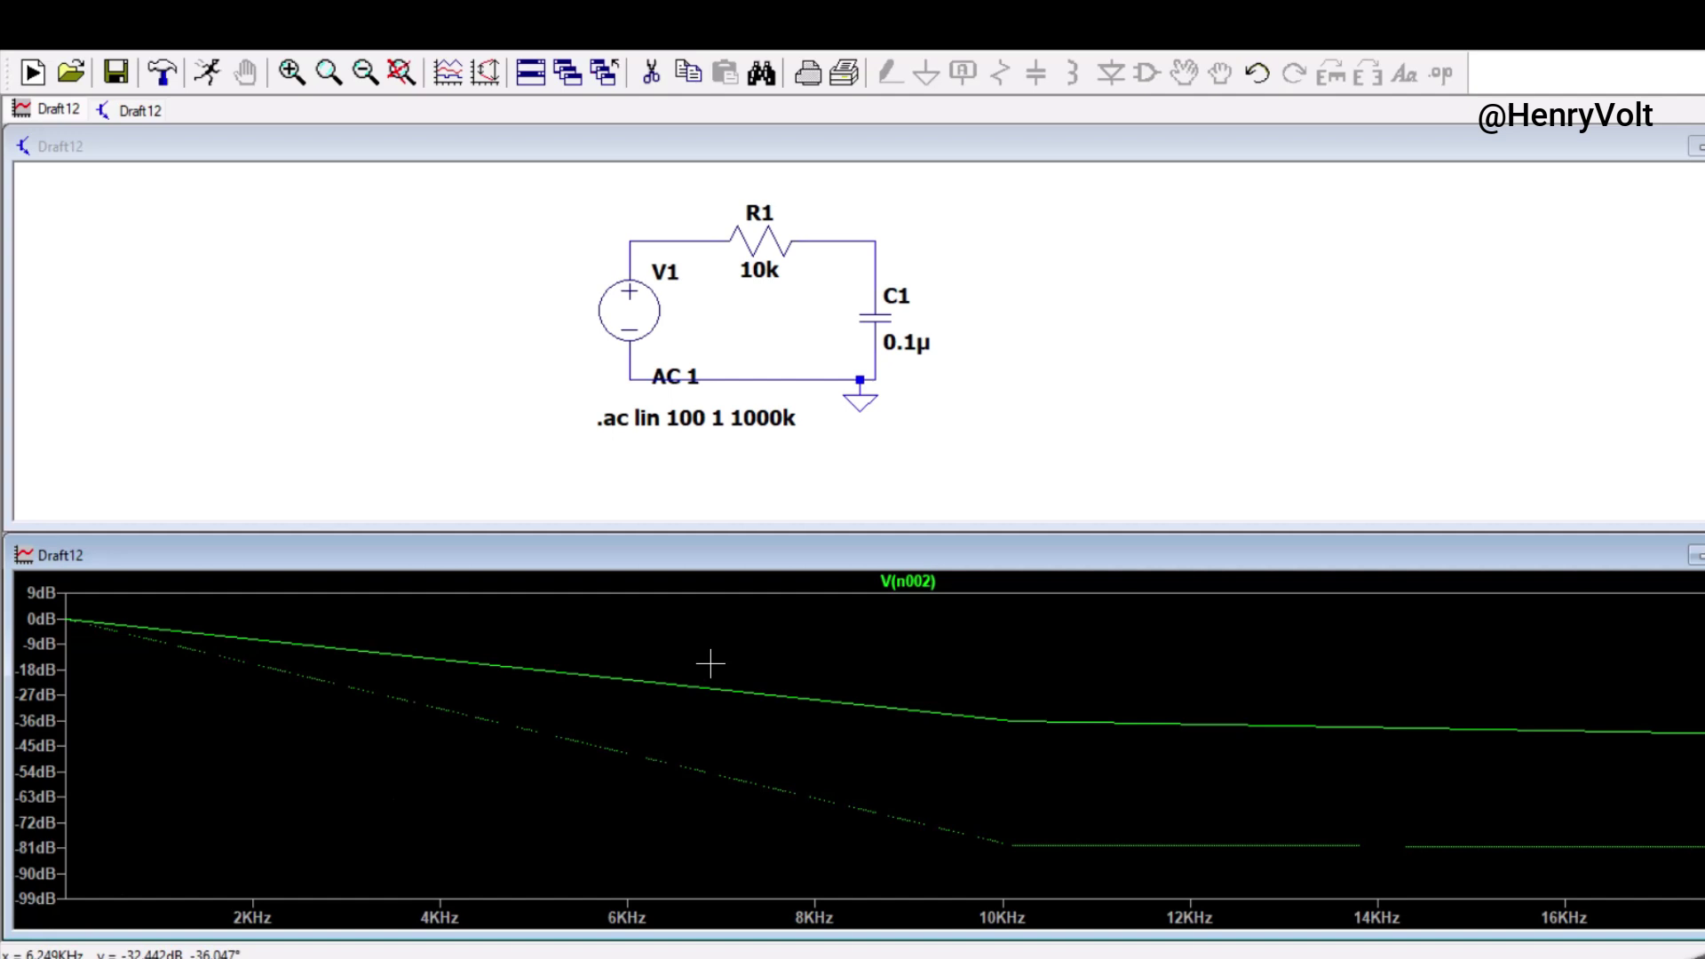
pyautogui.click(907, 581)
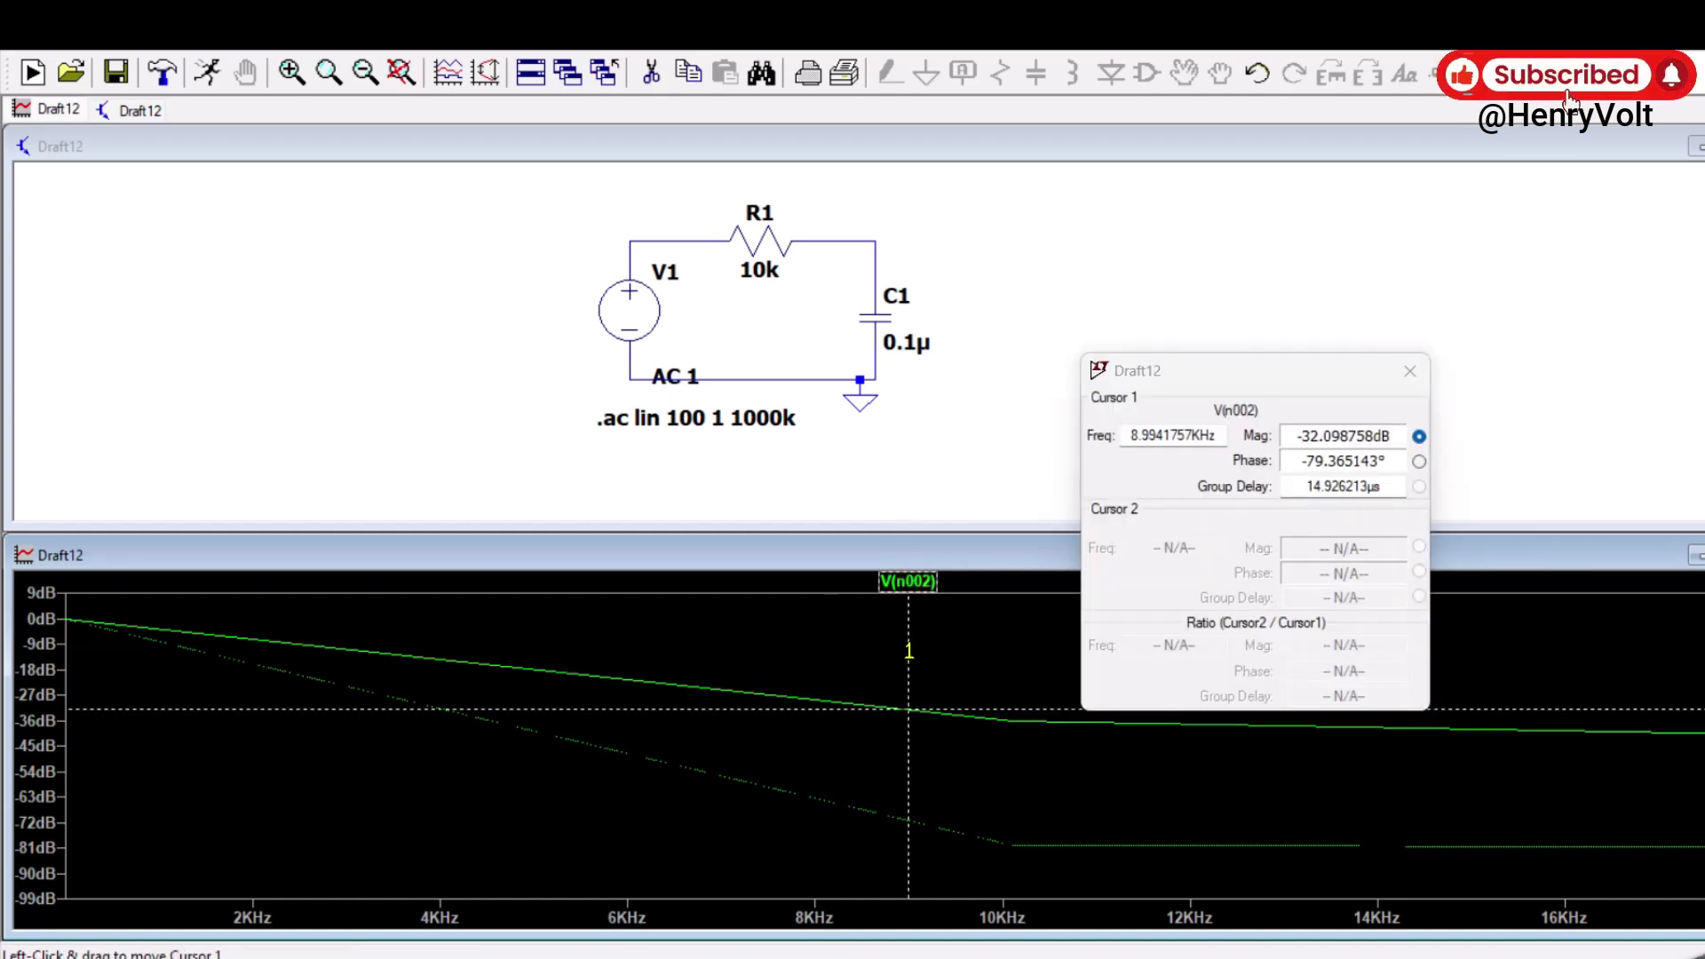
pyautogui.moveTo(906, 651); pyautogui.dragTo(142, 781)
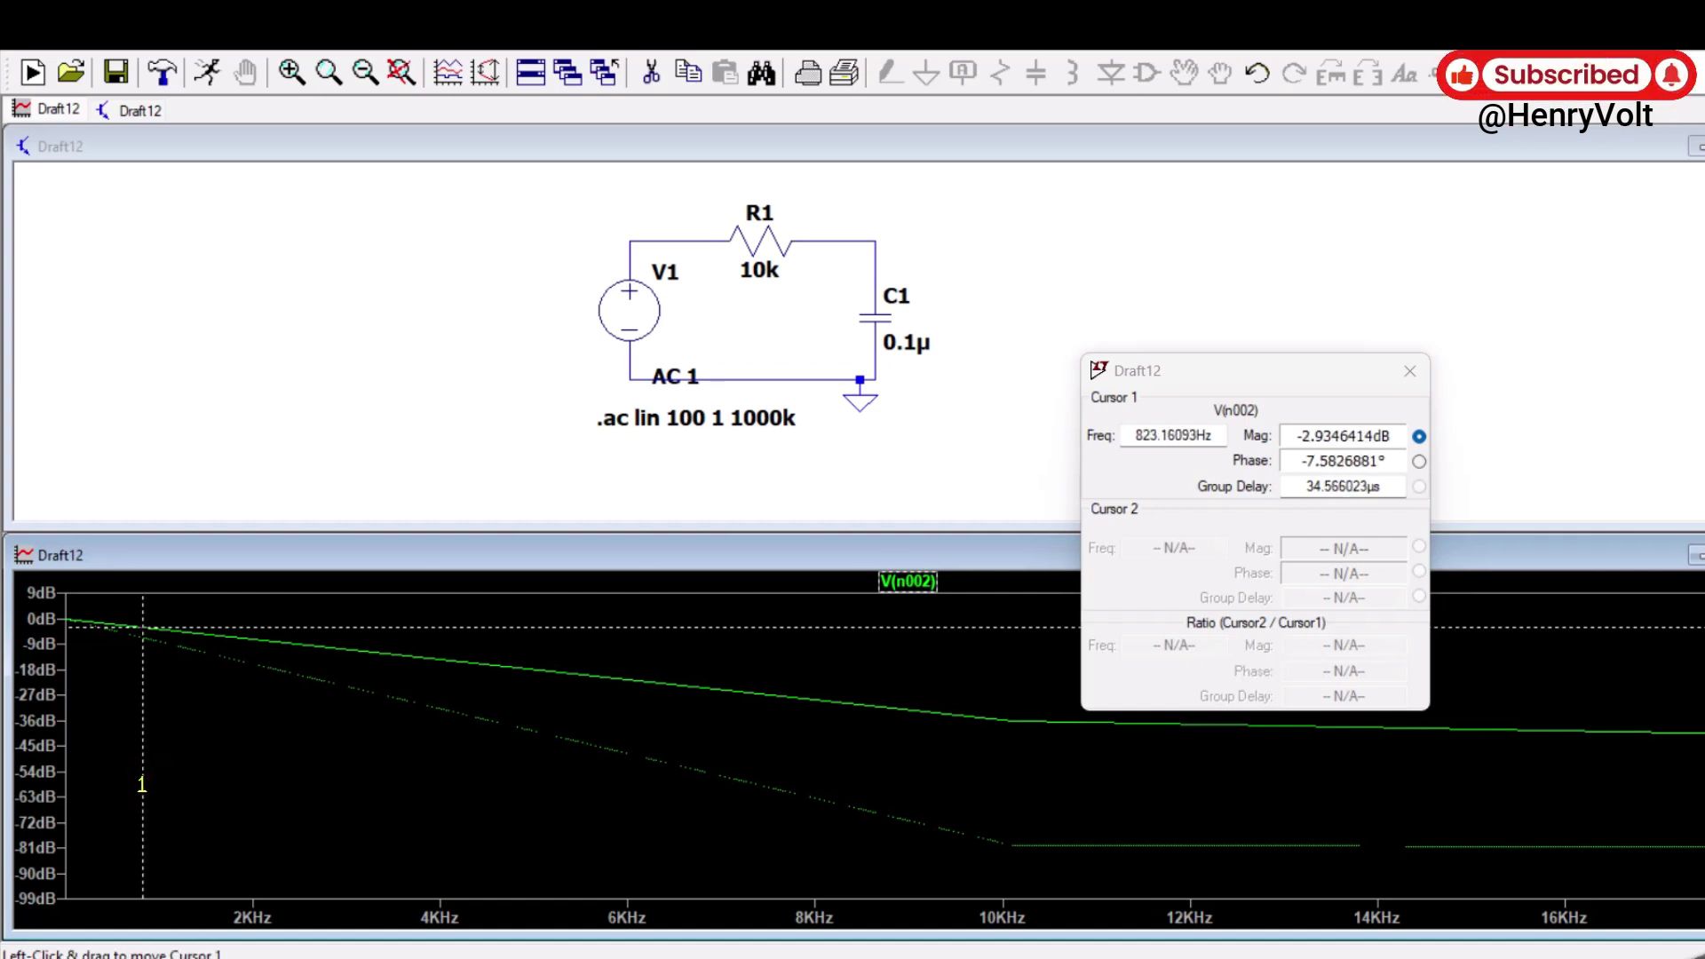
pyautogui.moveTo(1296, 436); pyautogui.dragTo(1358, 436)
pyautogui.moveTo(1139, 437); pyautogui.dragTo(1247, 446)
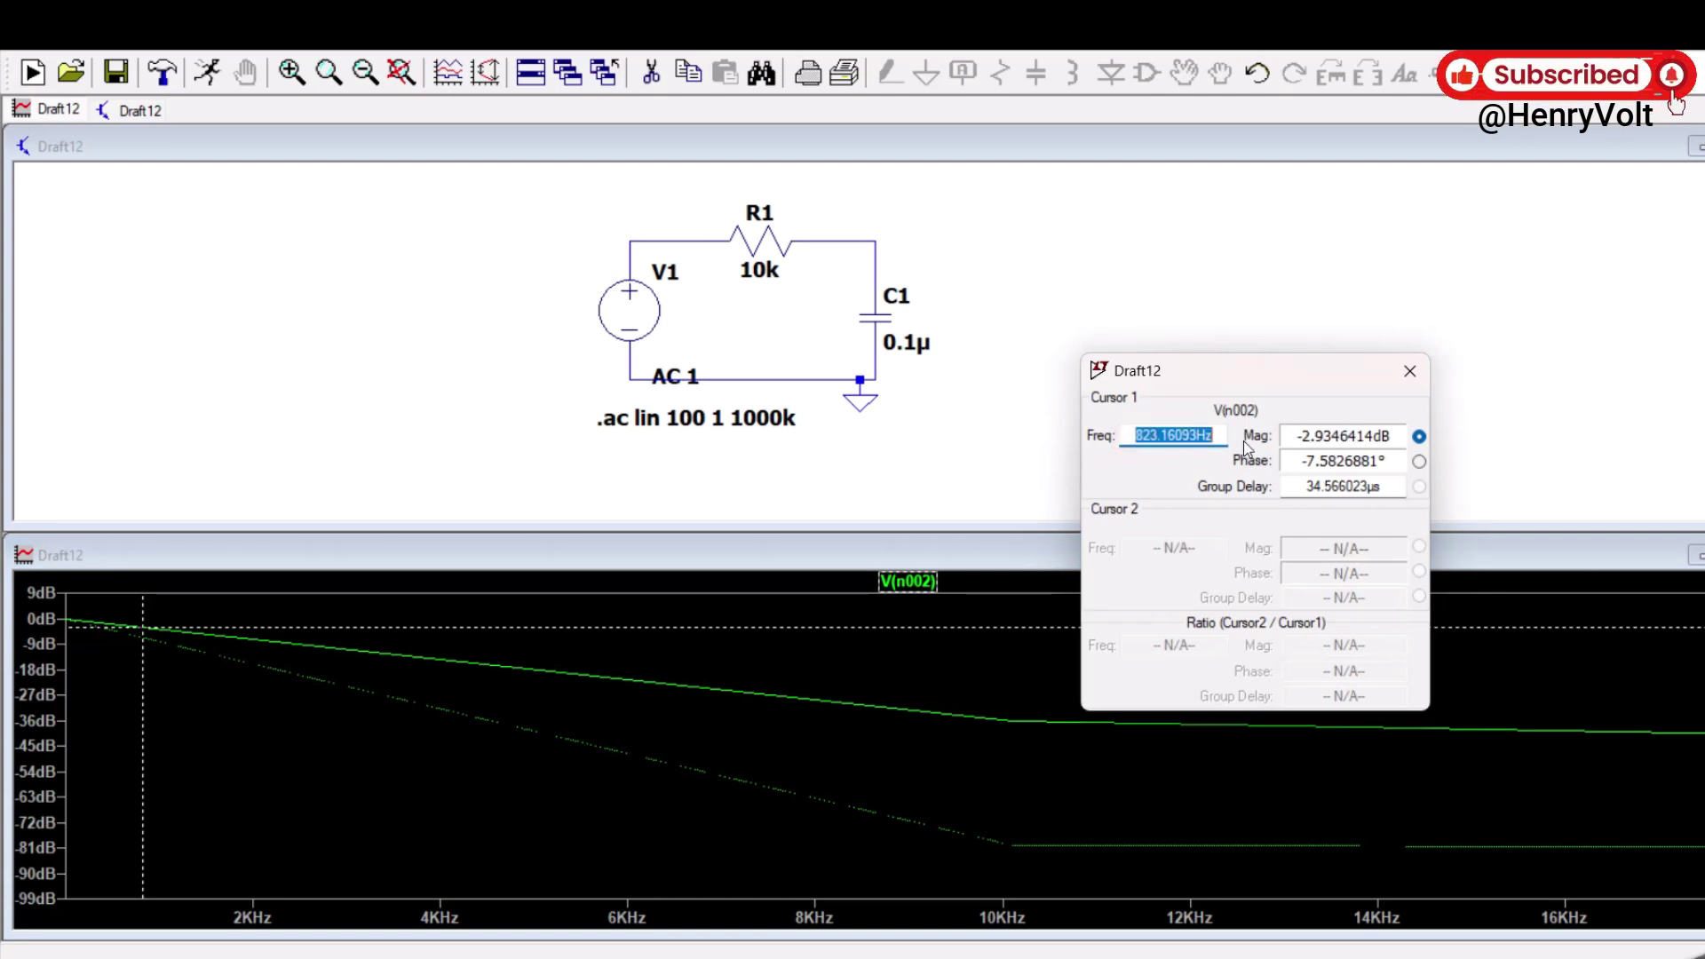
pyautogui.click(1409, 371)
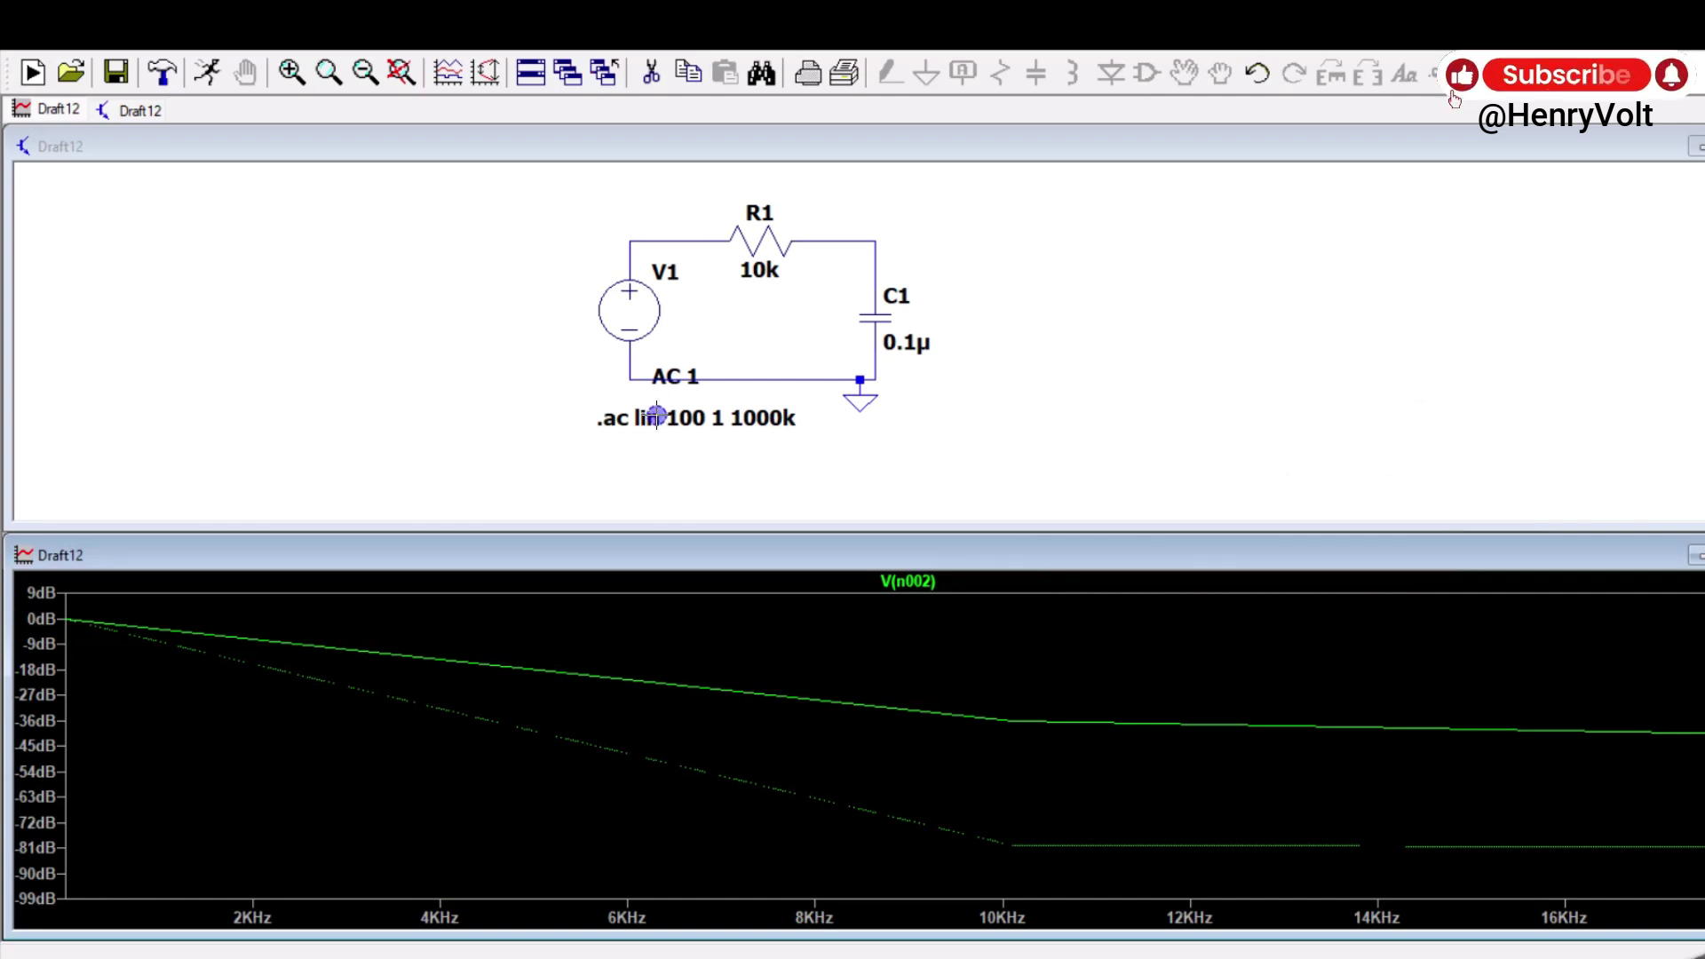
# Restore the .ac sweep to 10000 points and rerun the simulation.
pyautogui.rightClick(656, 415)
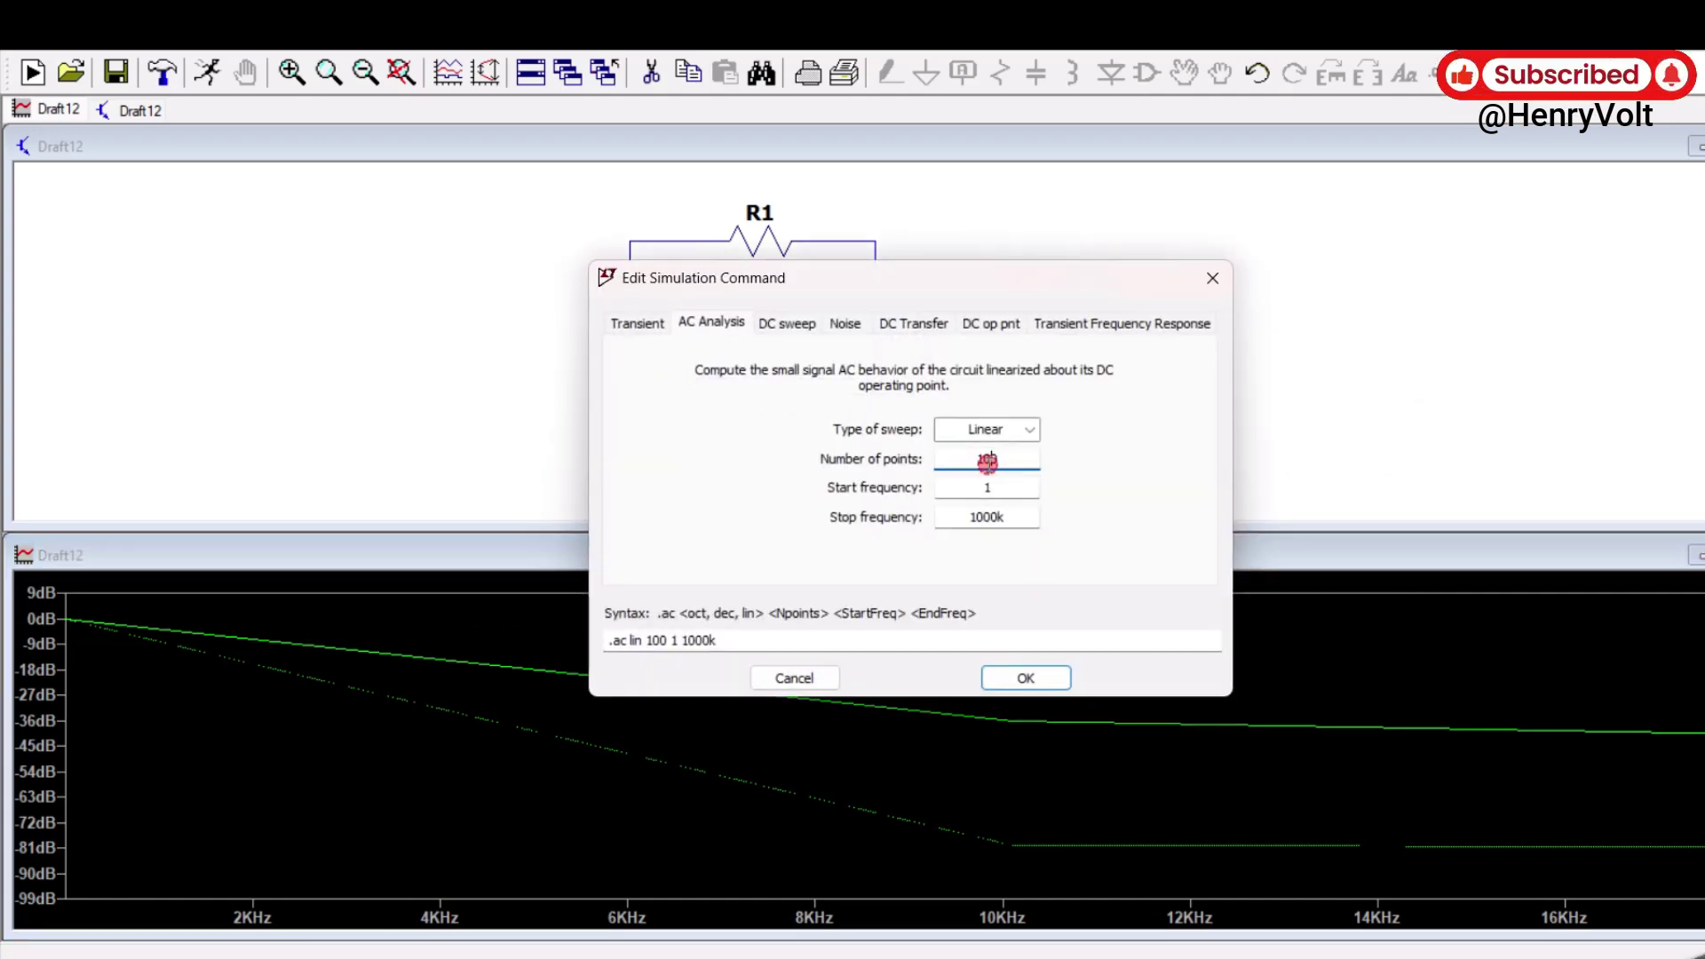
pyautogui.click(996, 458)
pyautogui.write('0')
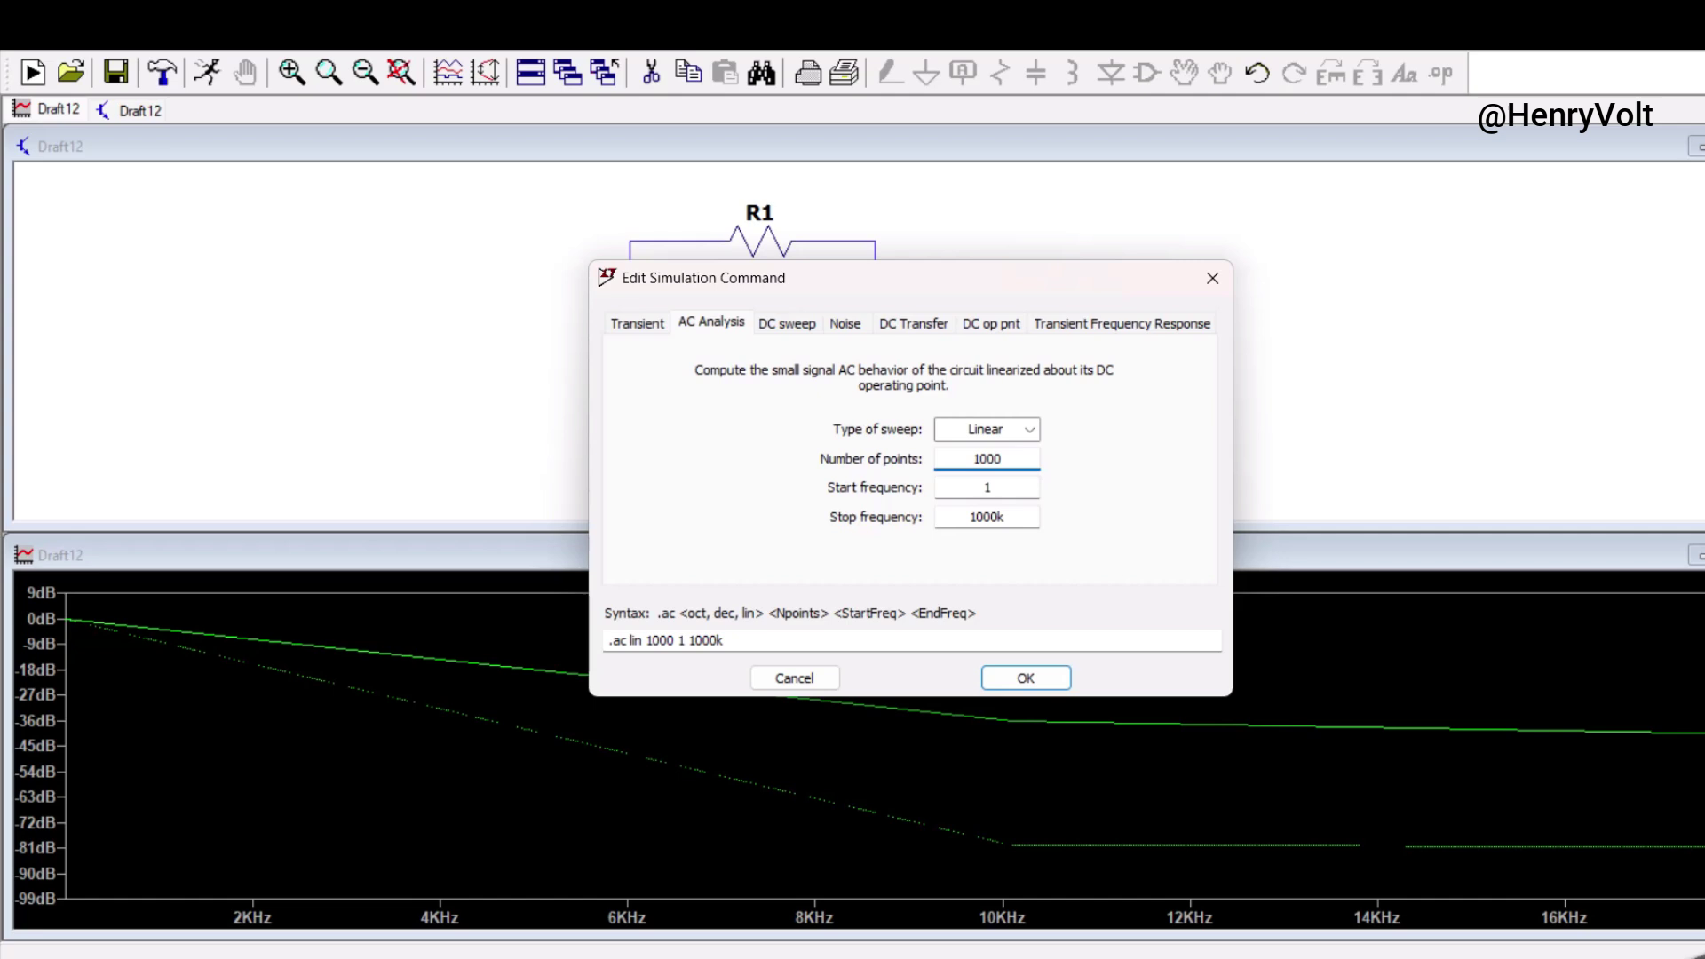
pyautogui.write('0')
pyautogui.press('Return')
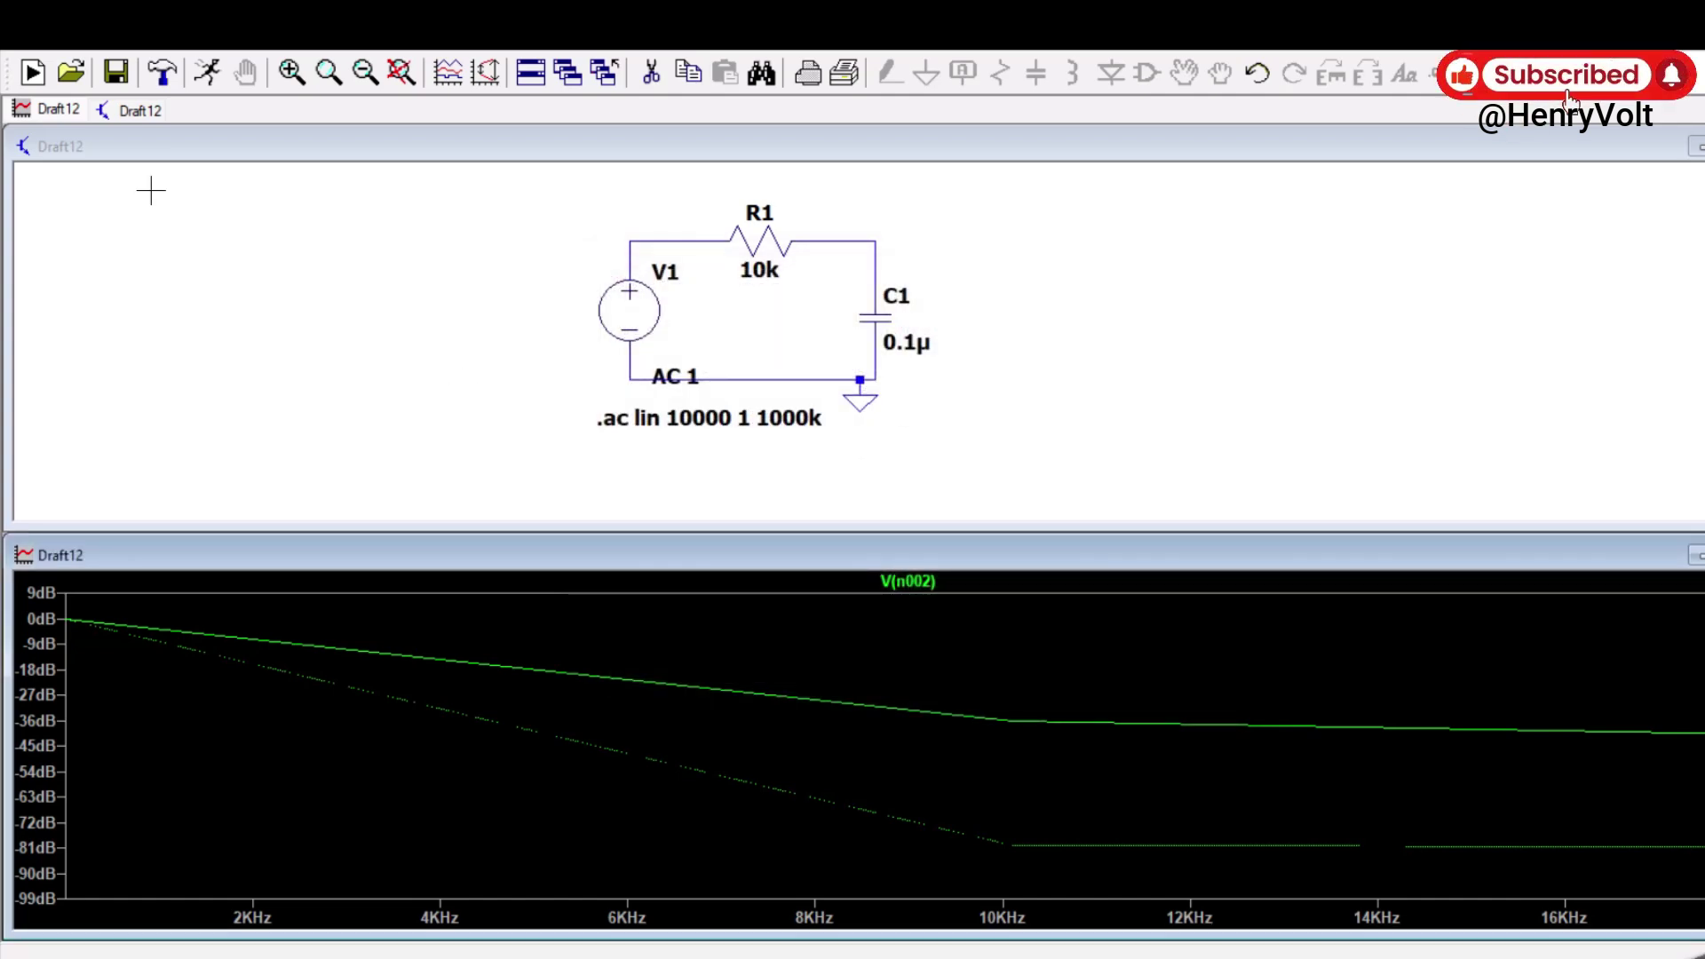
pyautogui.click(207, 72)
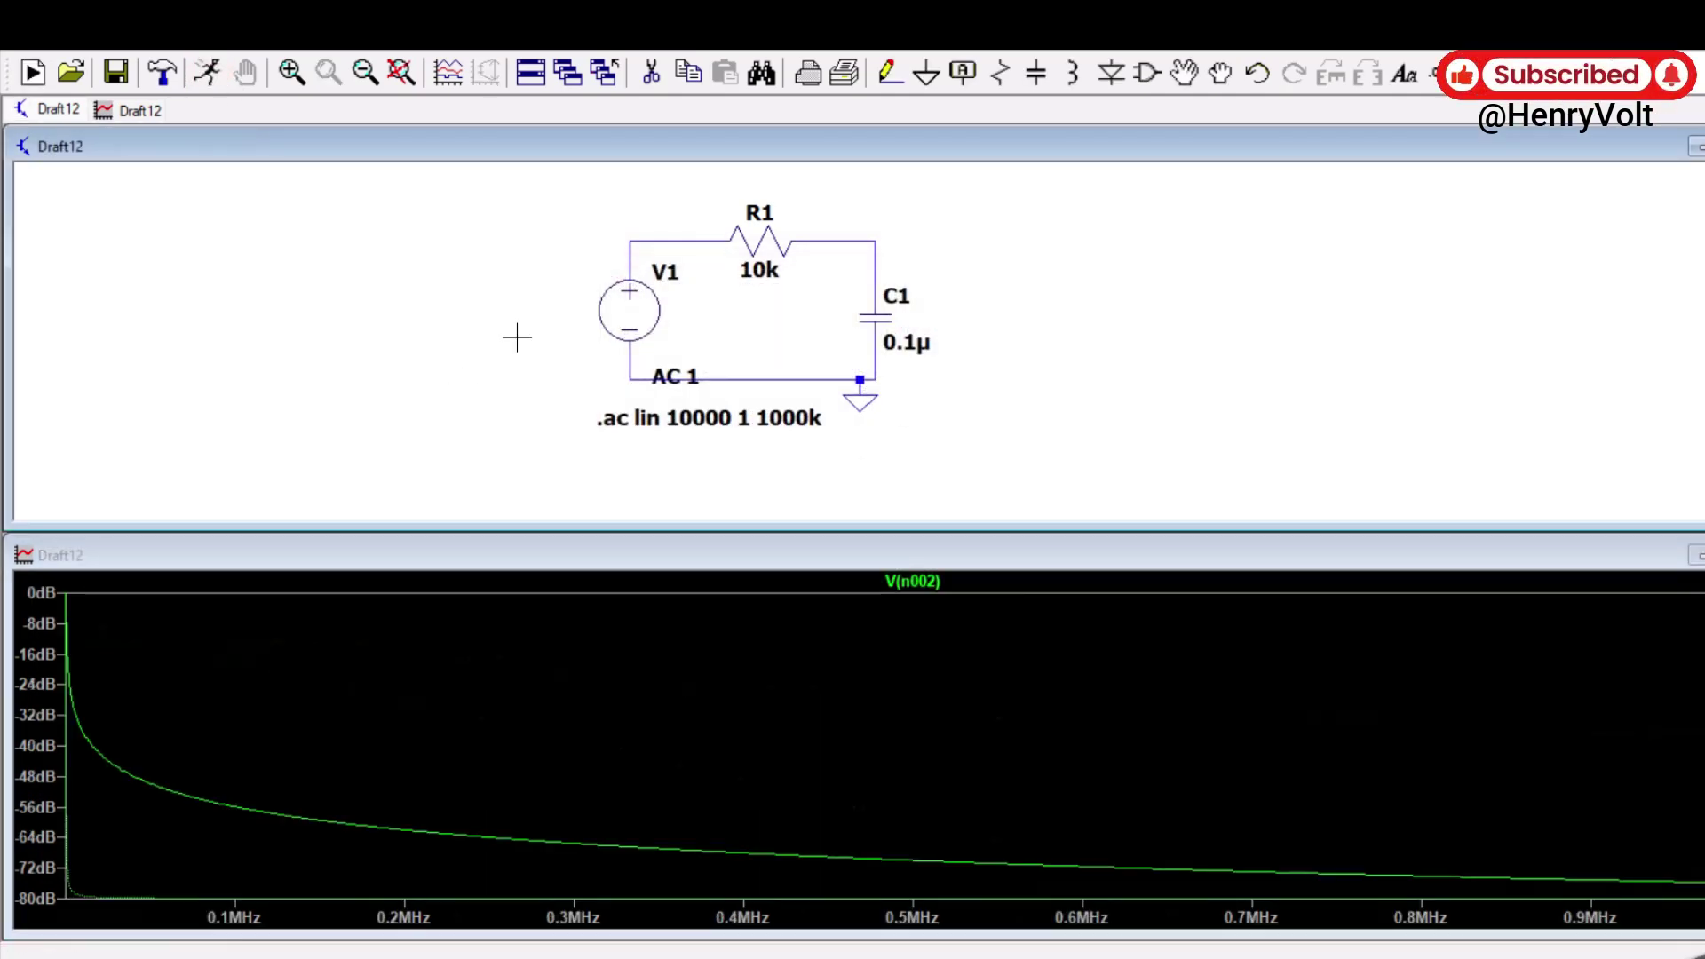
# Zoom into the low frequencies and cursor-measure -2.99195 dB at 157.97881 Hz on V(n002).
pyautogui.click(87, 580)
pyautogui.moveTo(87, 580); pyautogui.dragTo(68, 914)
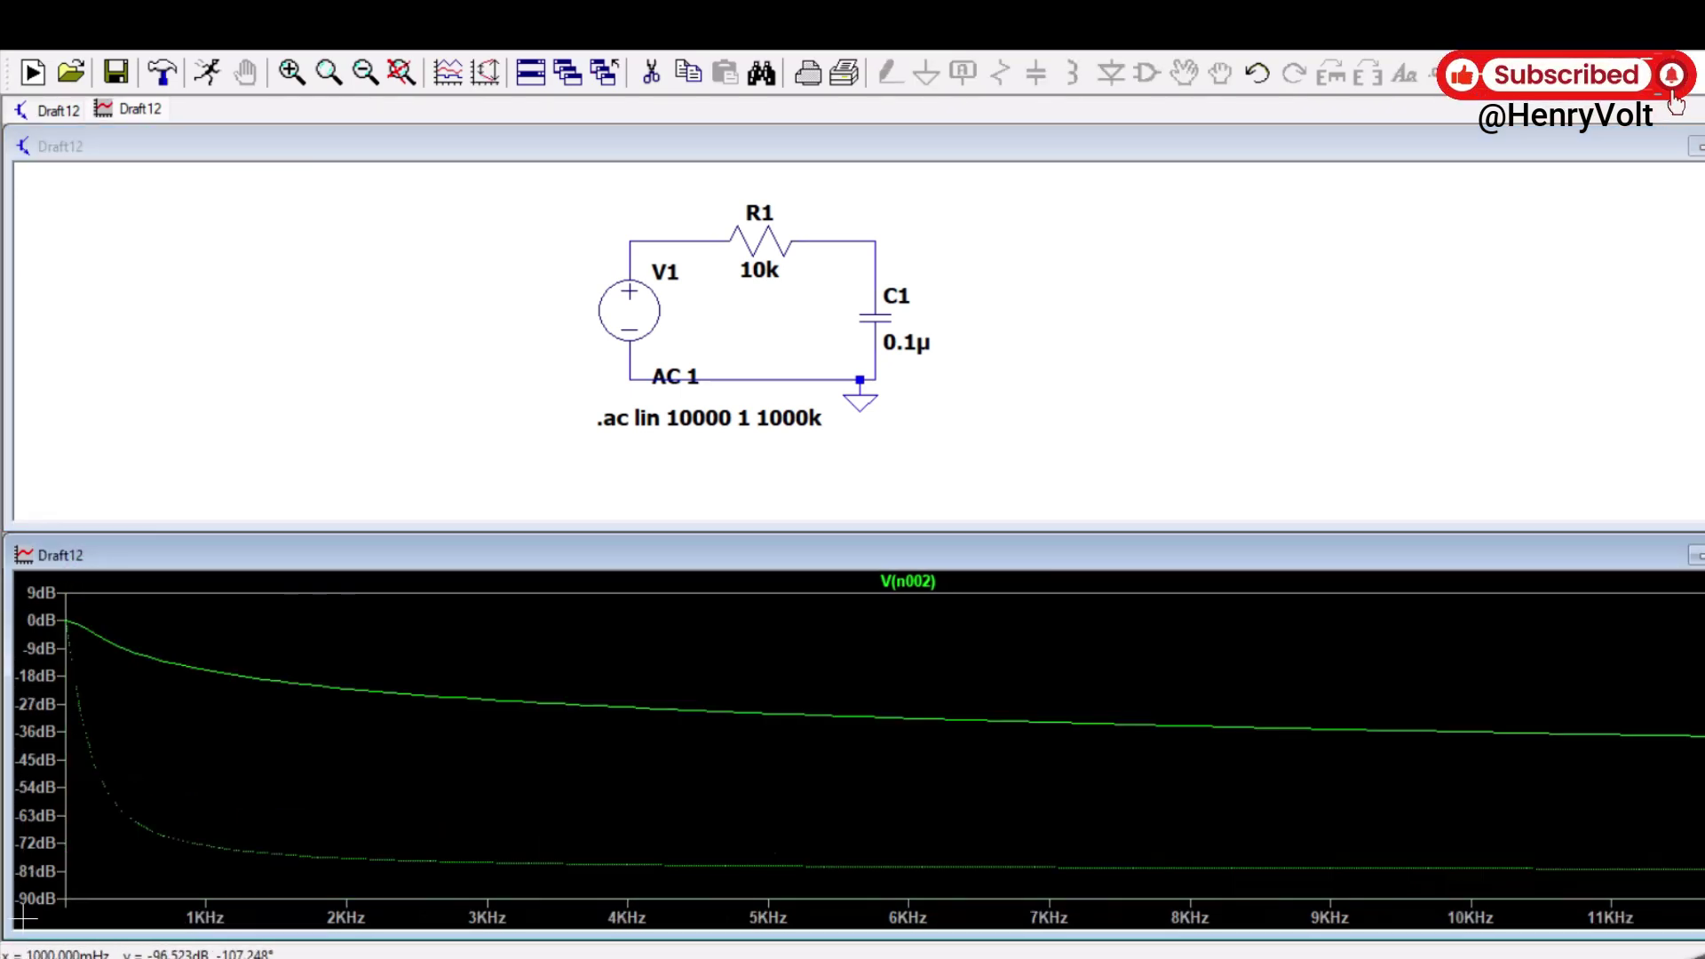
pyautogui.click(914, 583)
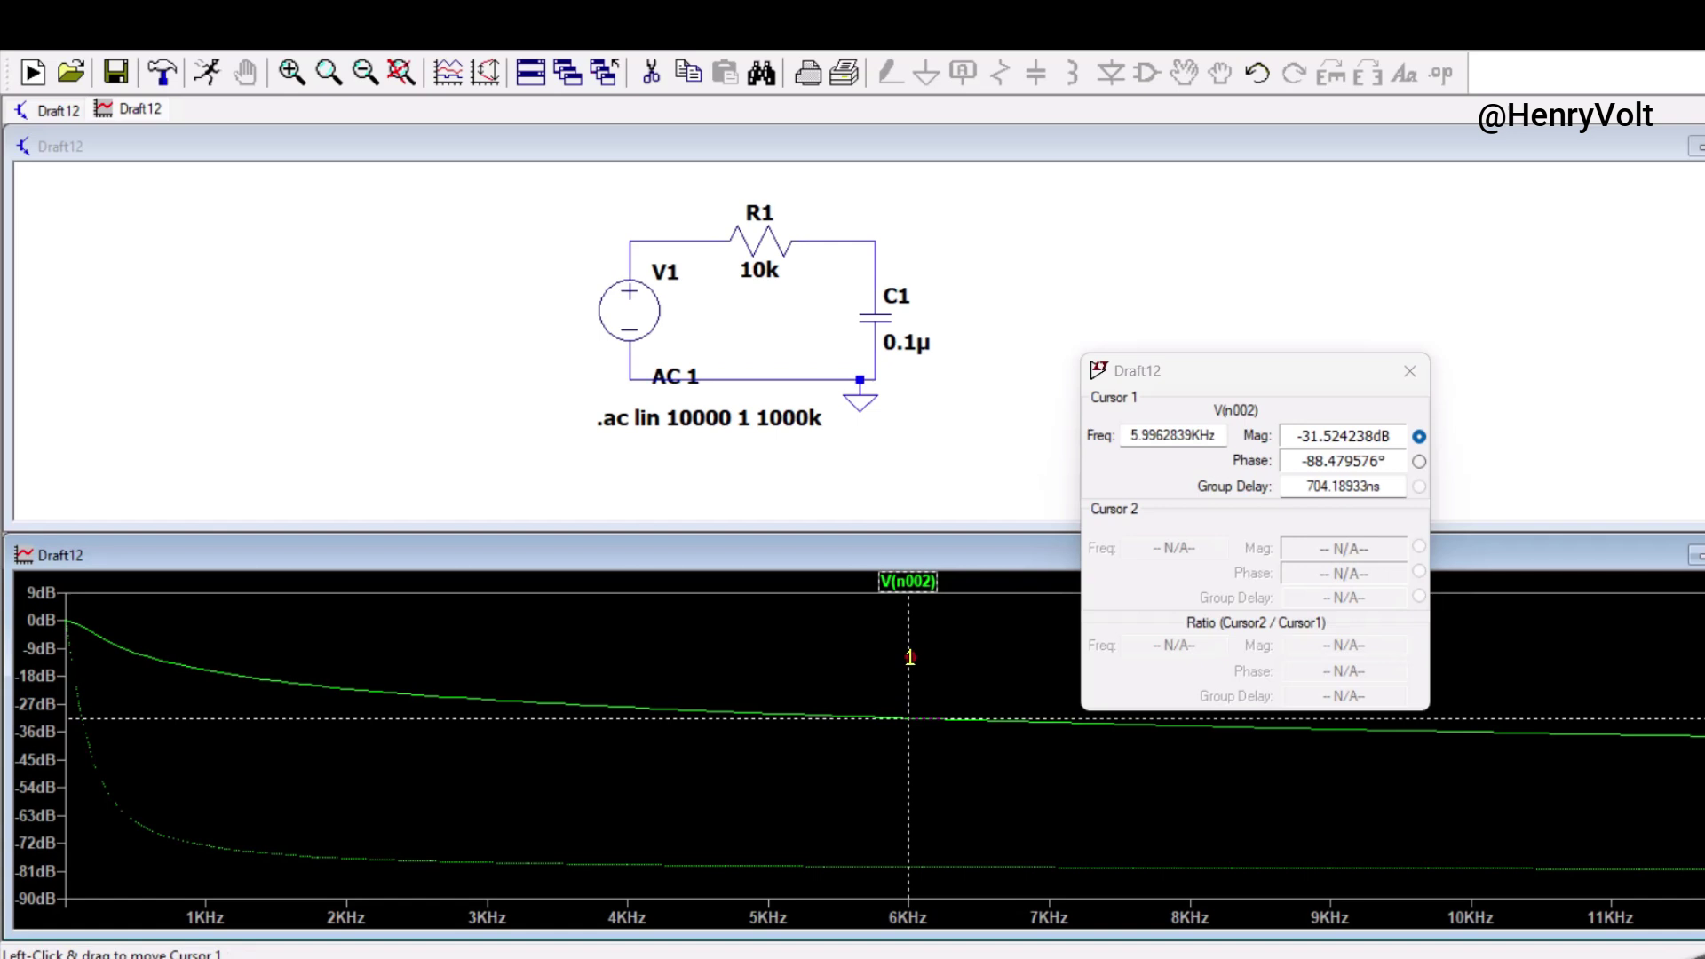
pyautogui.moveTo(370, 739); pyautogui.dragTo(87, 690)
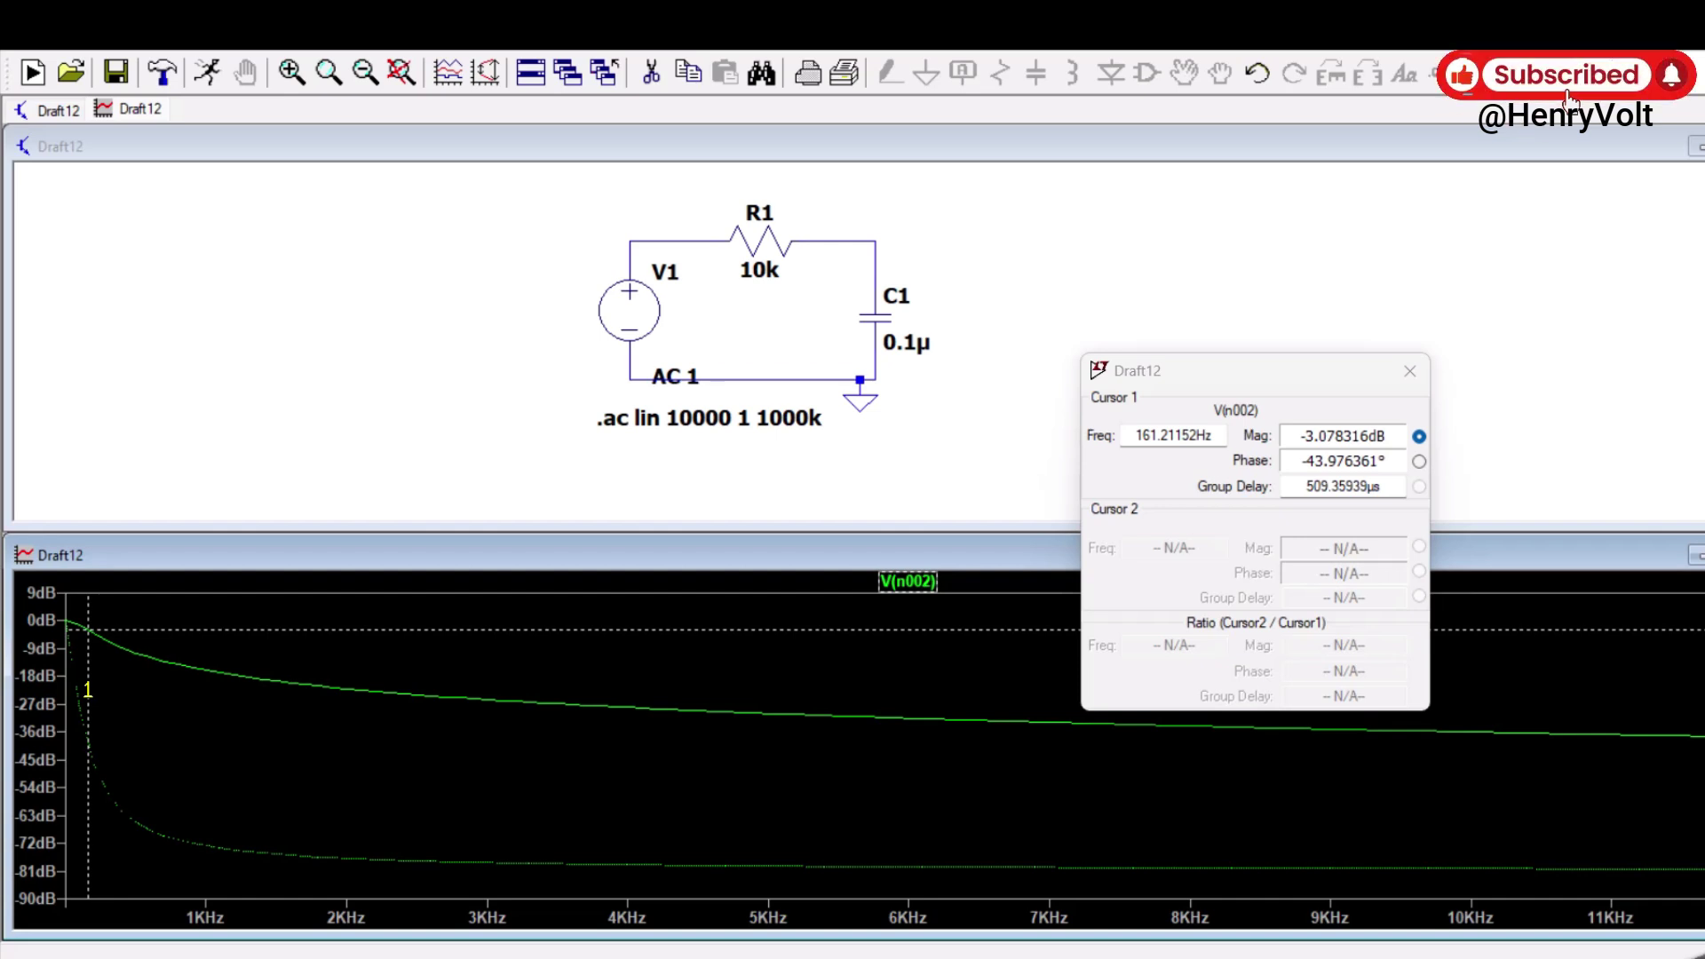
pyautogui.moveTo(87, 690); pyautogui.dragTo(85, 690)
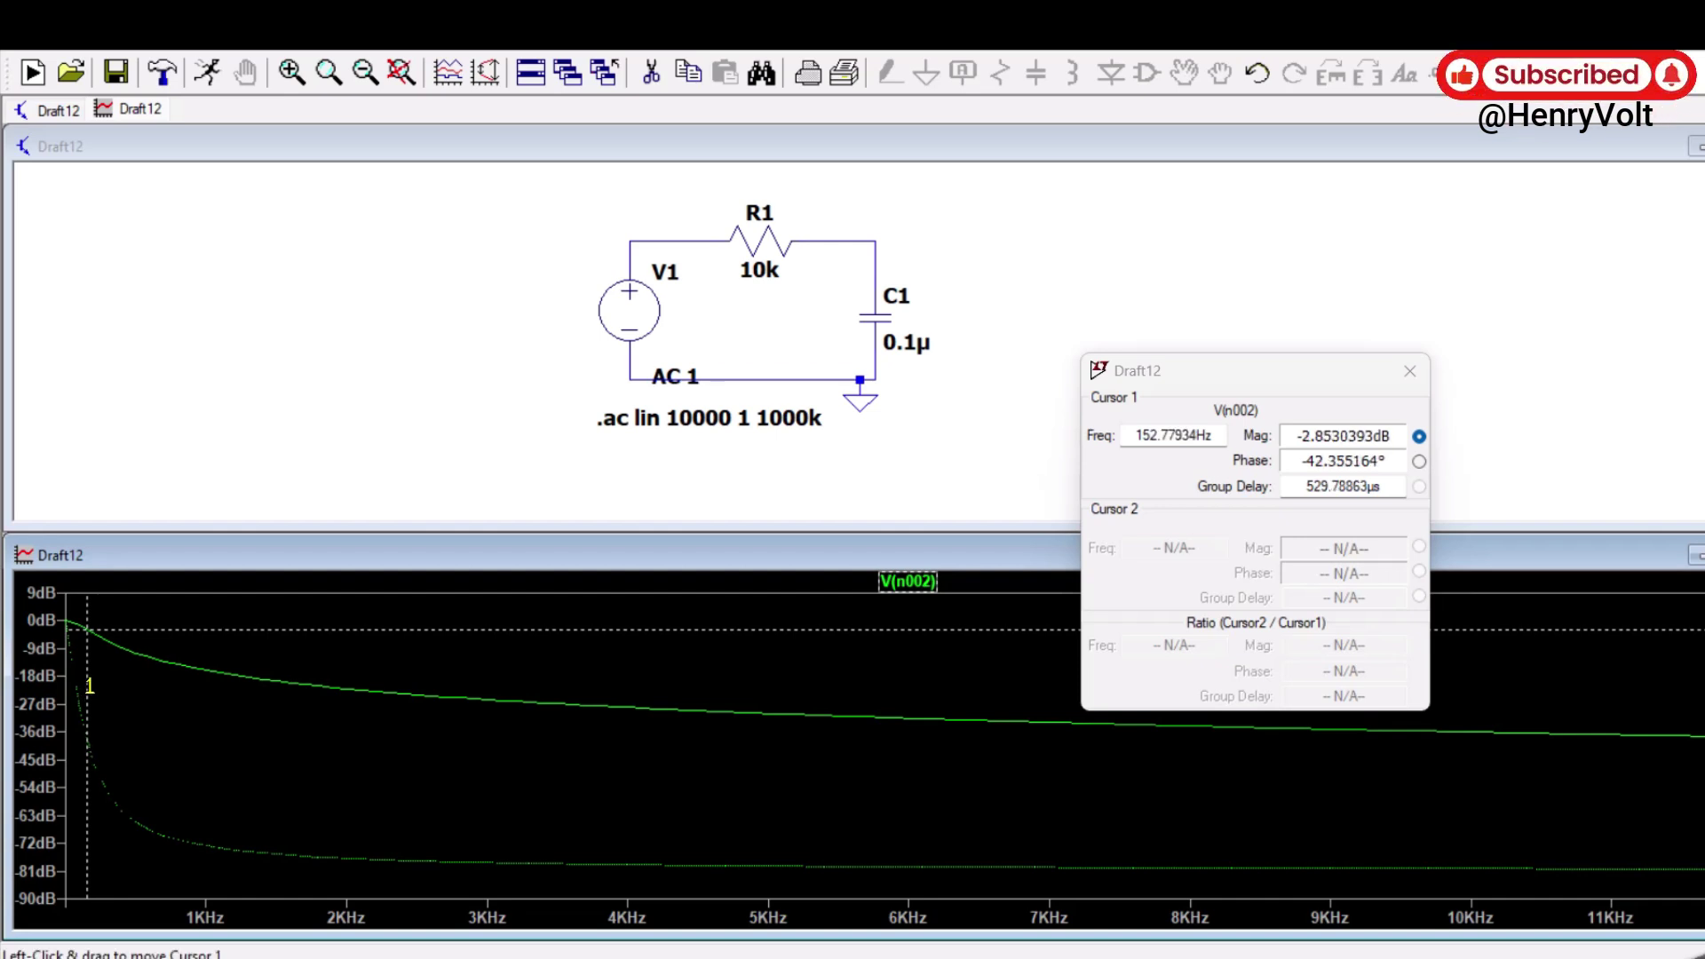
pyautogui.moveTo(158, 584); pyautogui.dragTo(29, 950)
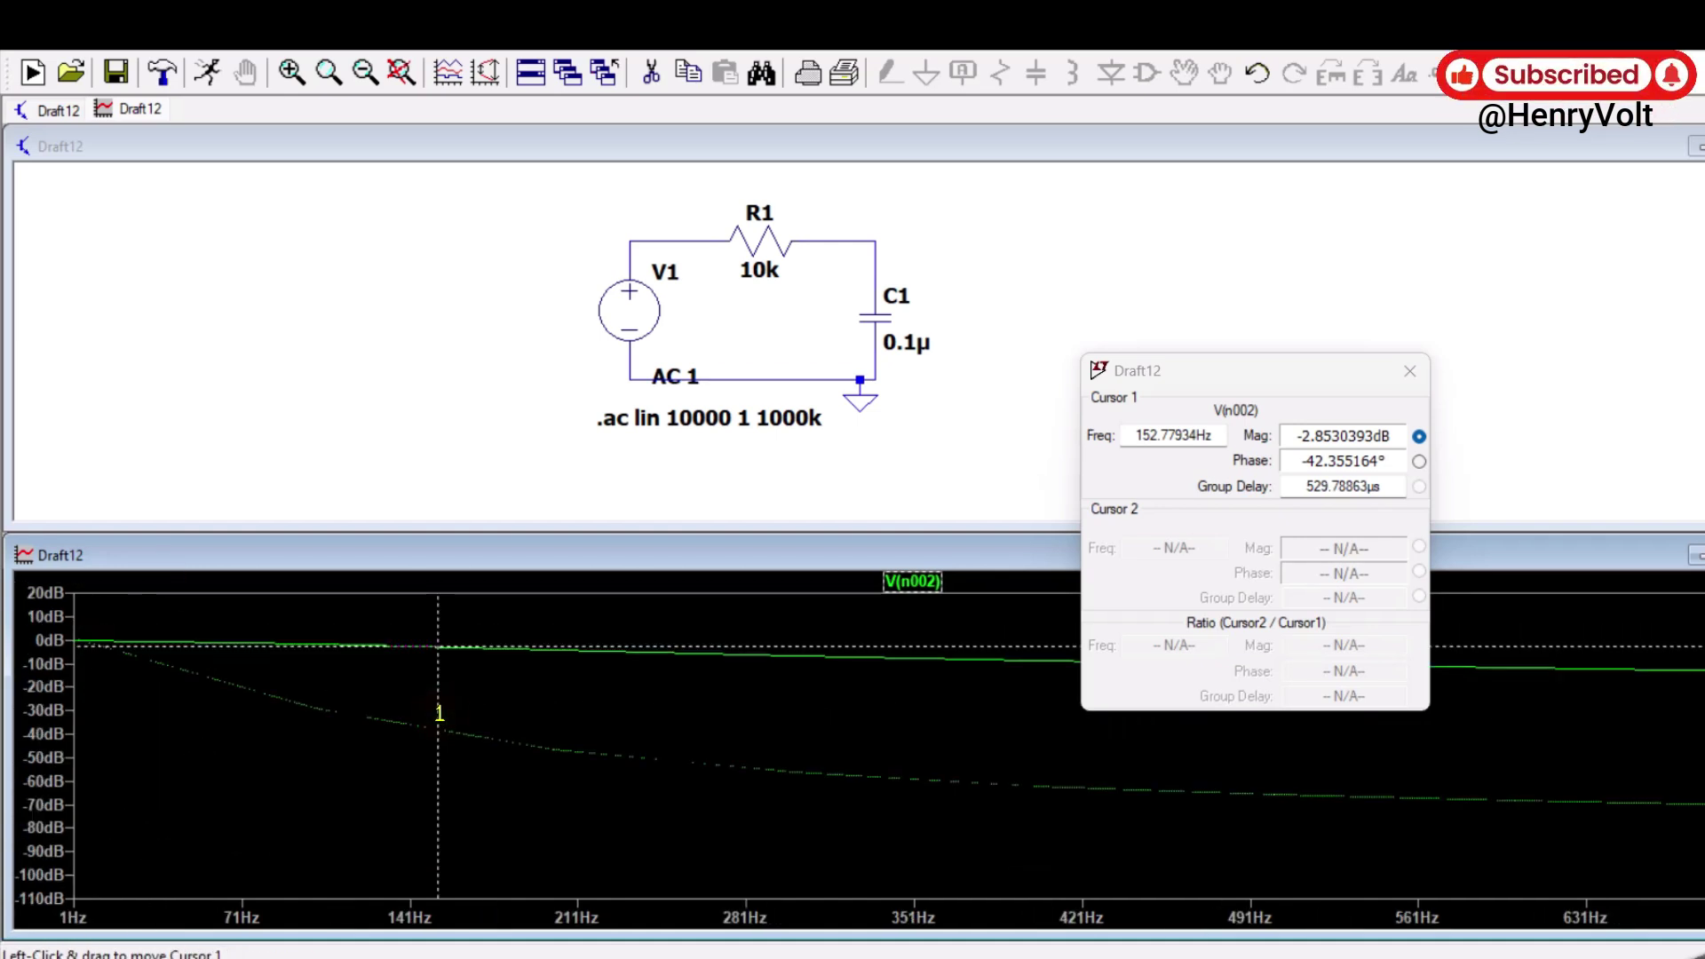
pyautogui.moveTo(438, 713); pyautogui.dragTo(450, 715)
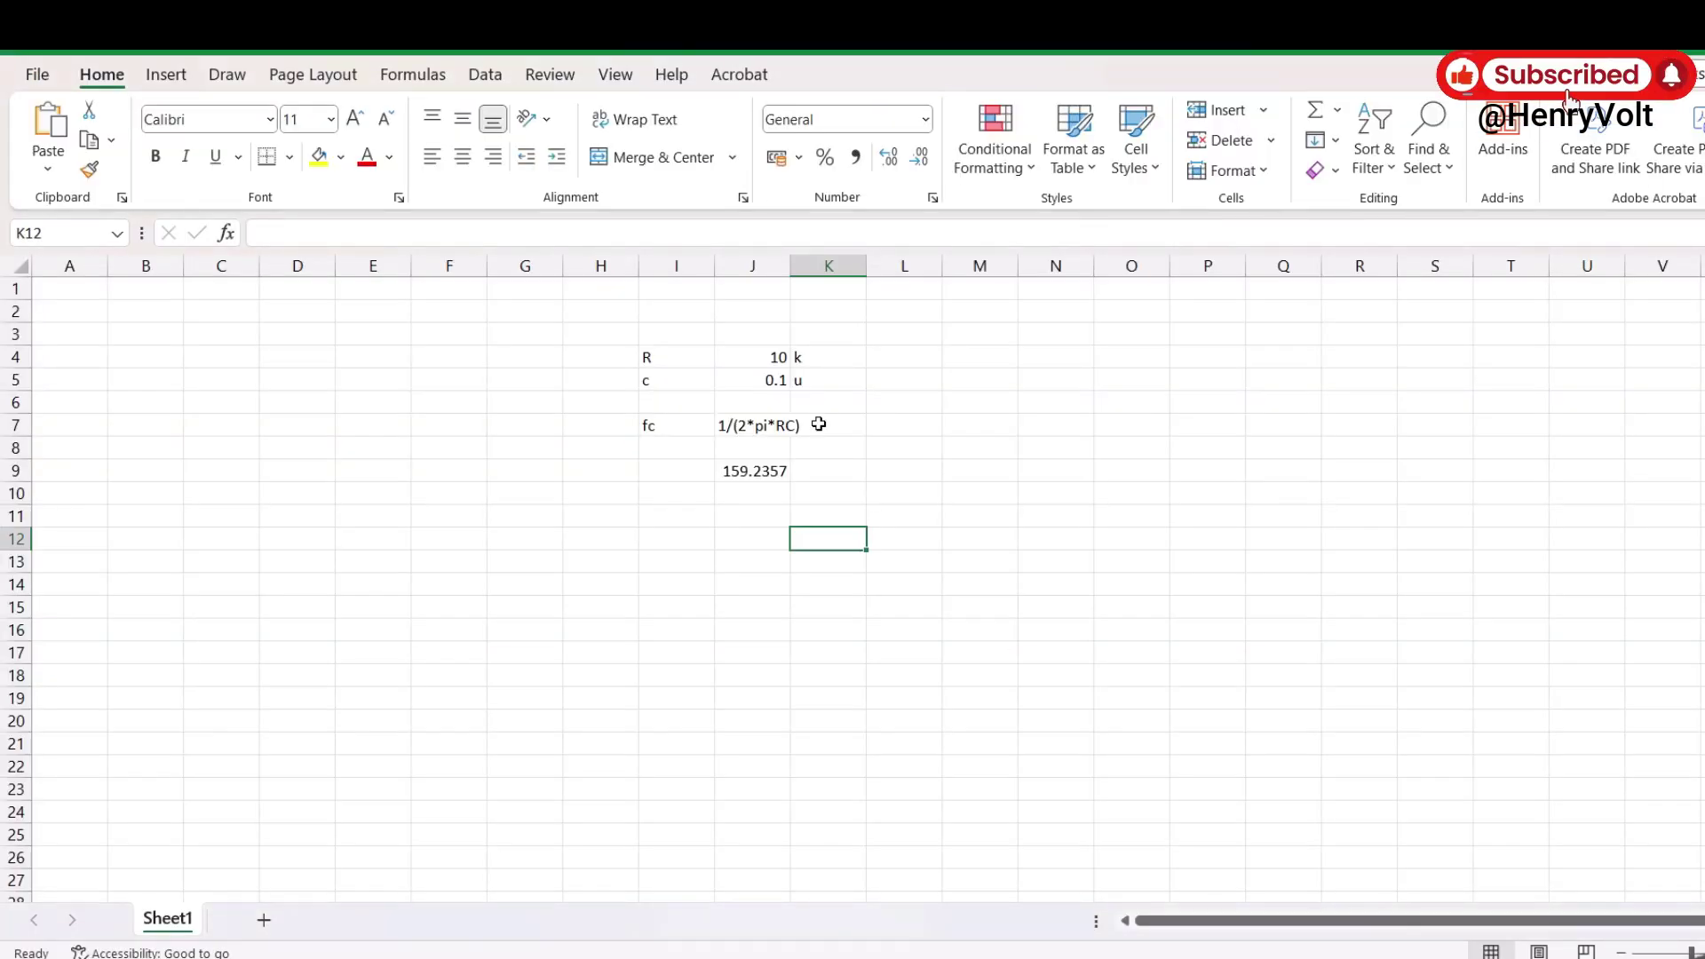
pyautogui.click(771, 471)
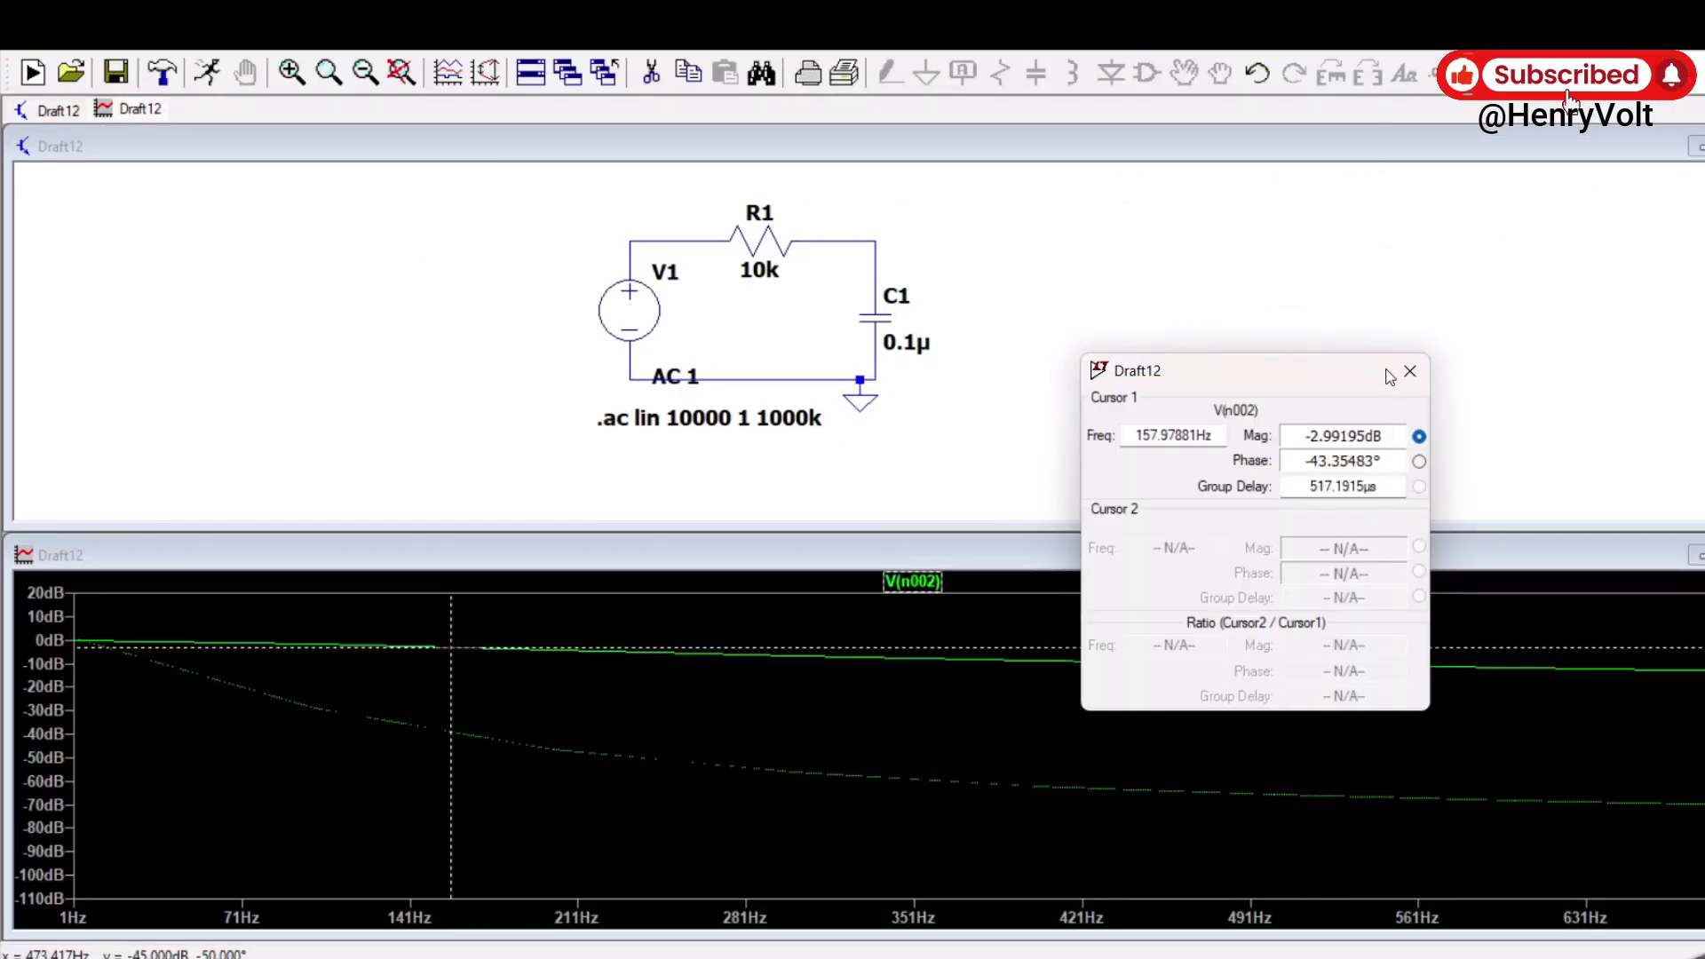
pyautogui.click(1408, 371)
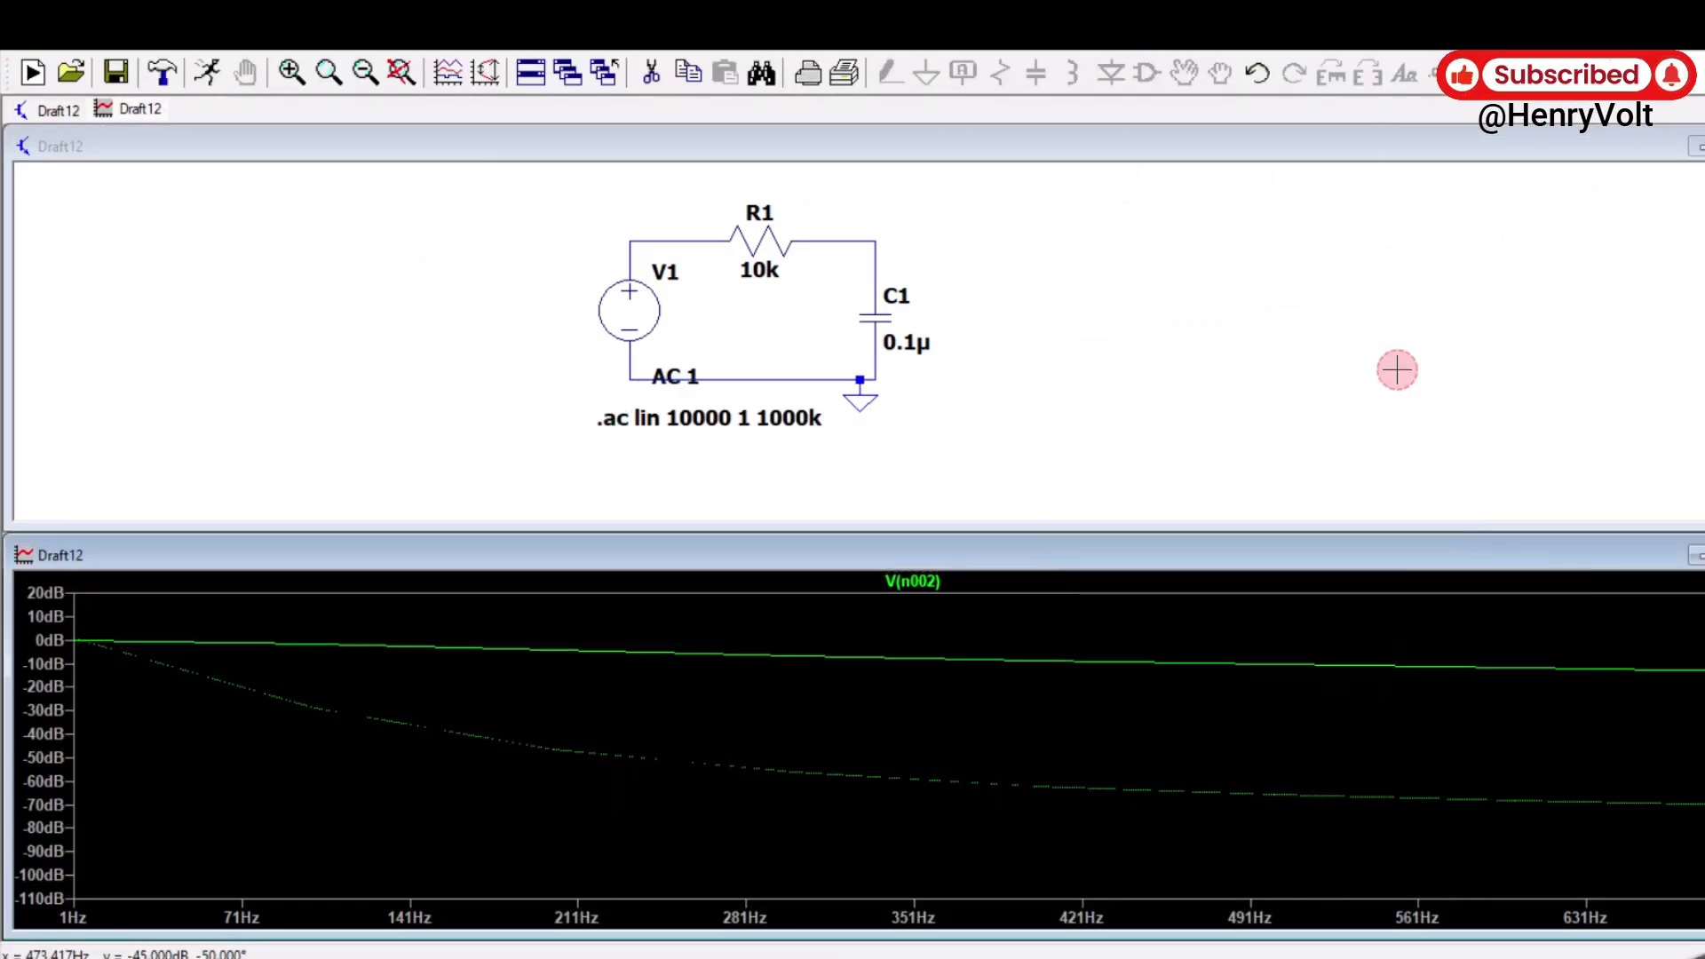
# Change the .ac sweep to 1000 points and rerun the simulation.
pyautogui.rightClick(705, 417)
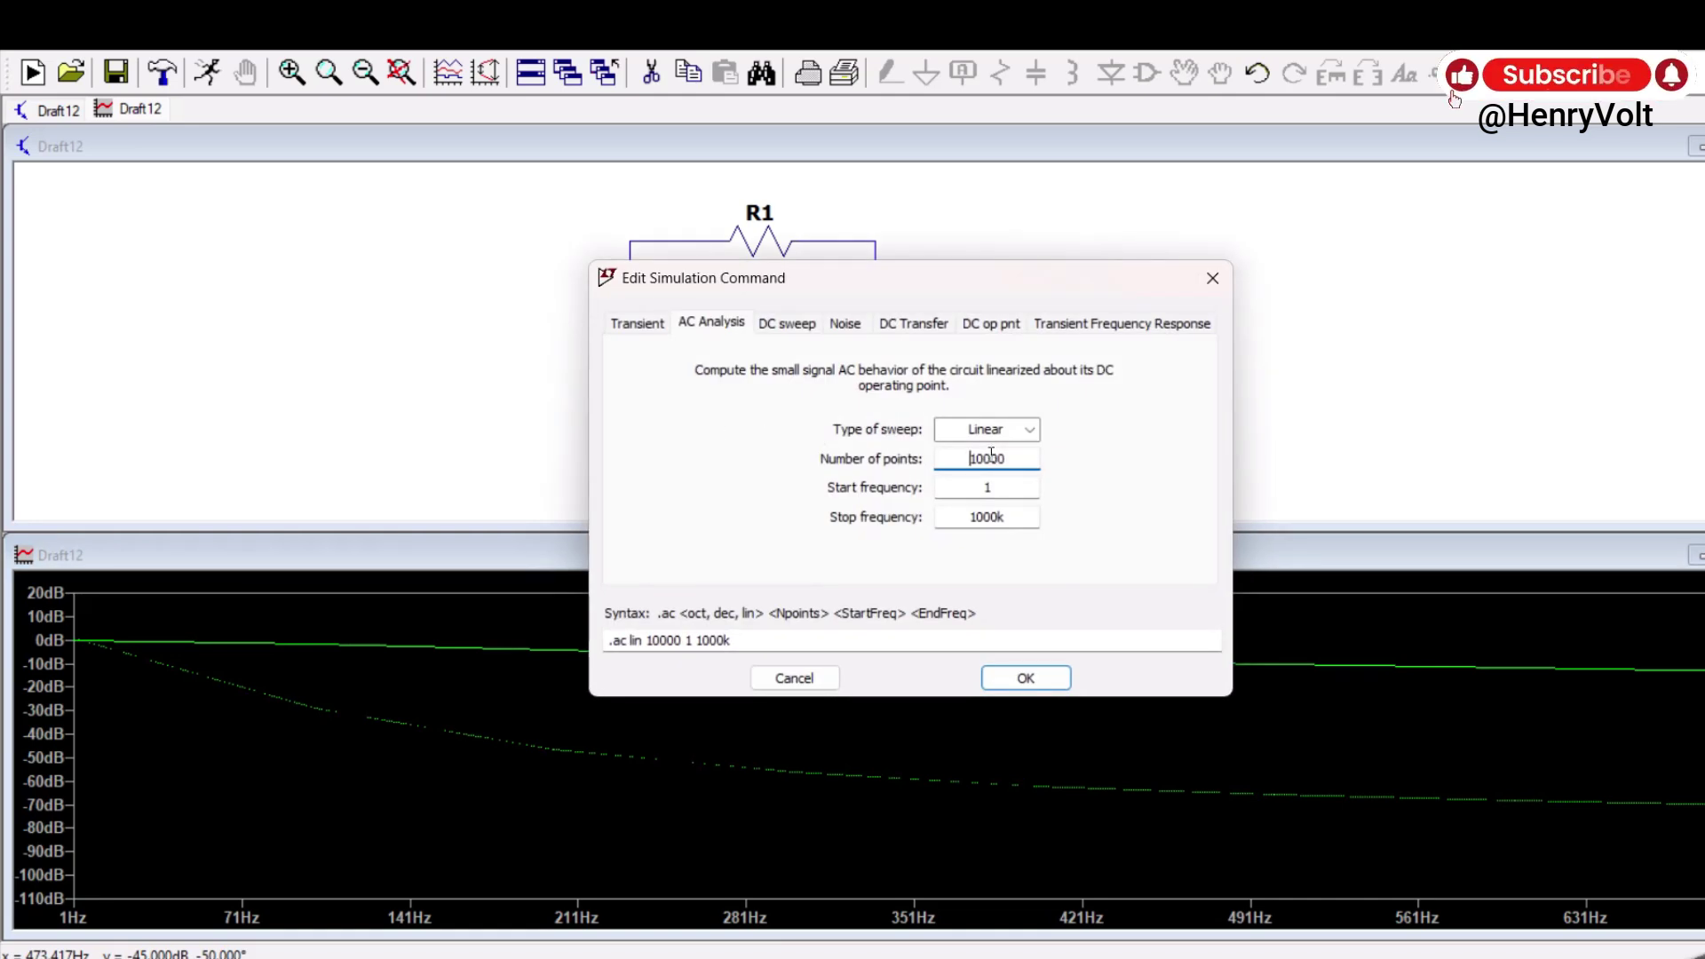
pyautogui.doubleClick(991, 457)
pyautogui.write('1000')
pyautogui.press('Return')
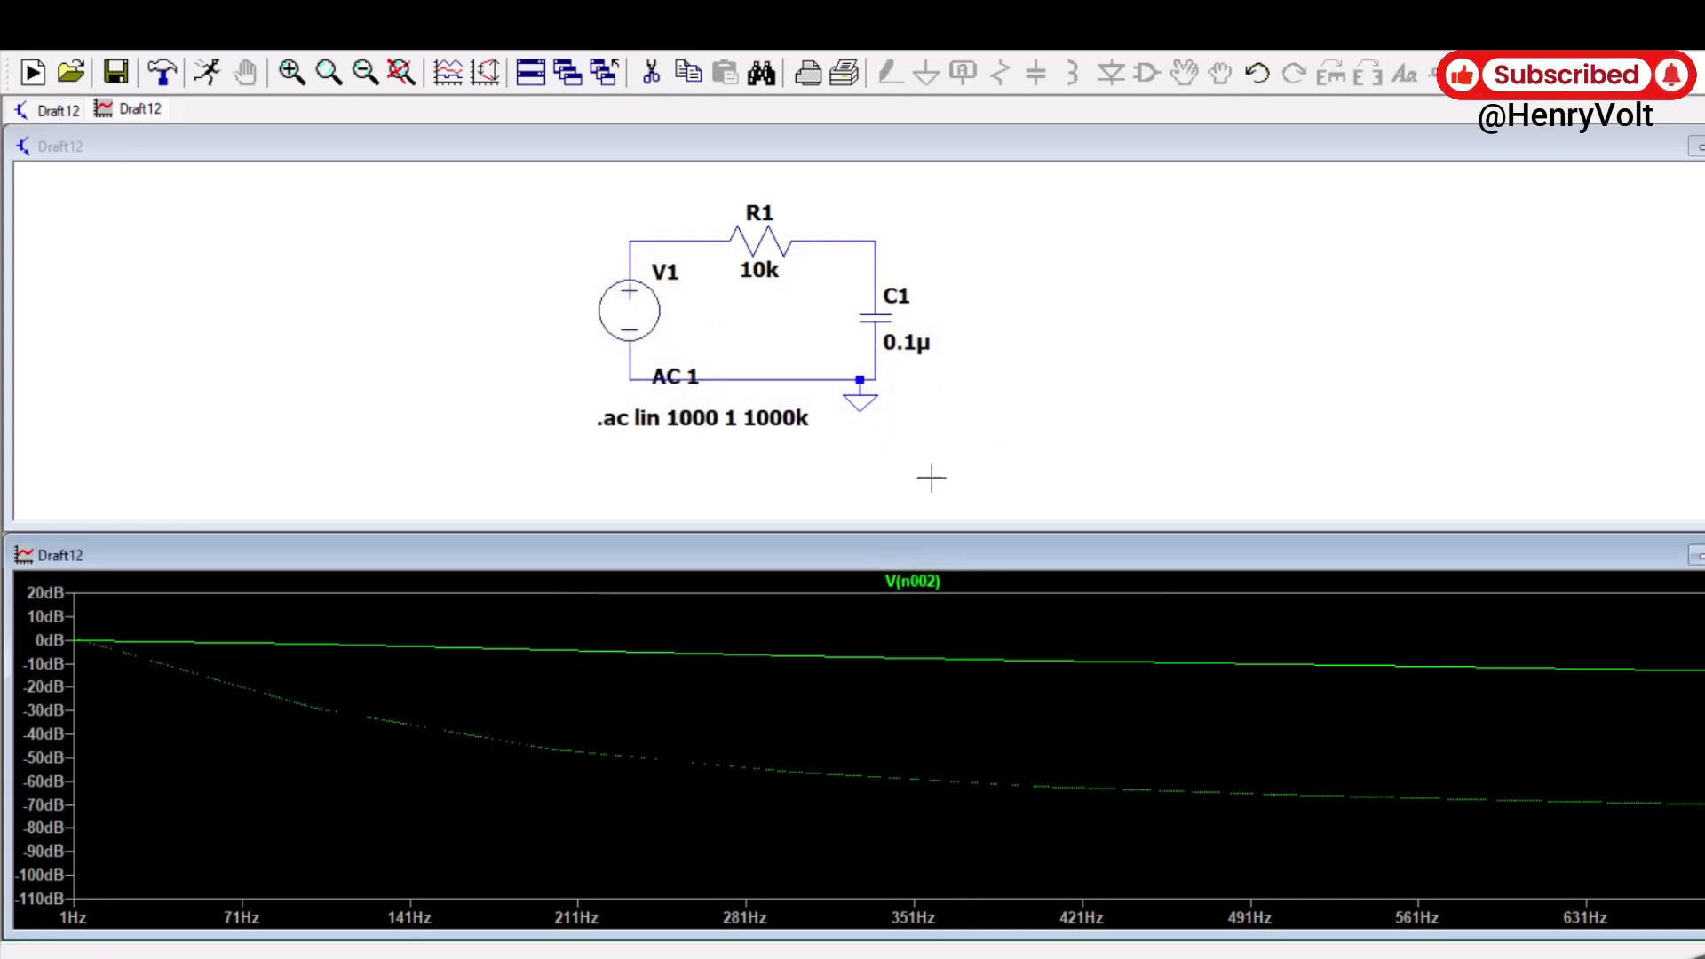
pyautogui.click(32, 72)
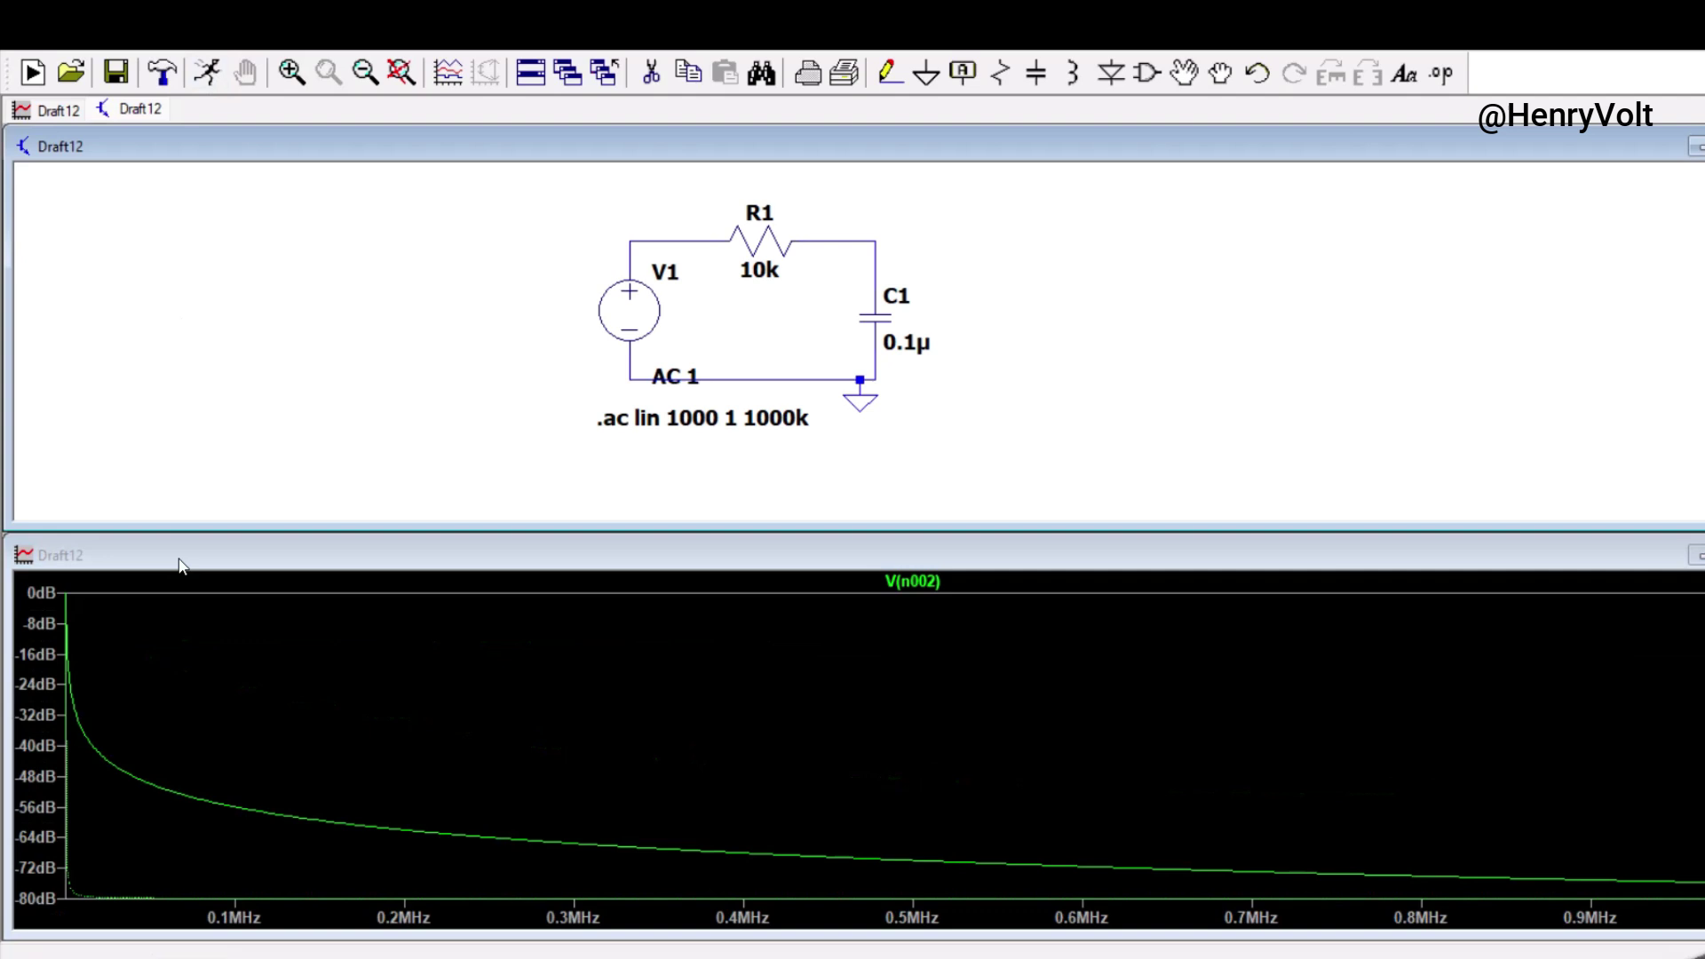
# Zoom to about 0–2 kHz and cursor-measure -3.0155632 dB at 188.60699 Hz on V(n002).
pyautogui.moveTo(82, 588); pyautogui.dragTo(115, 664)
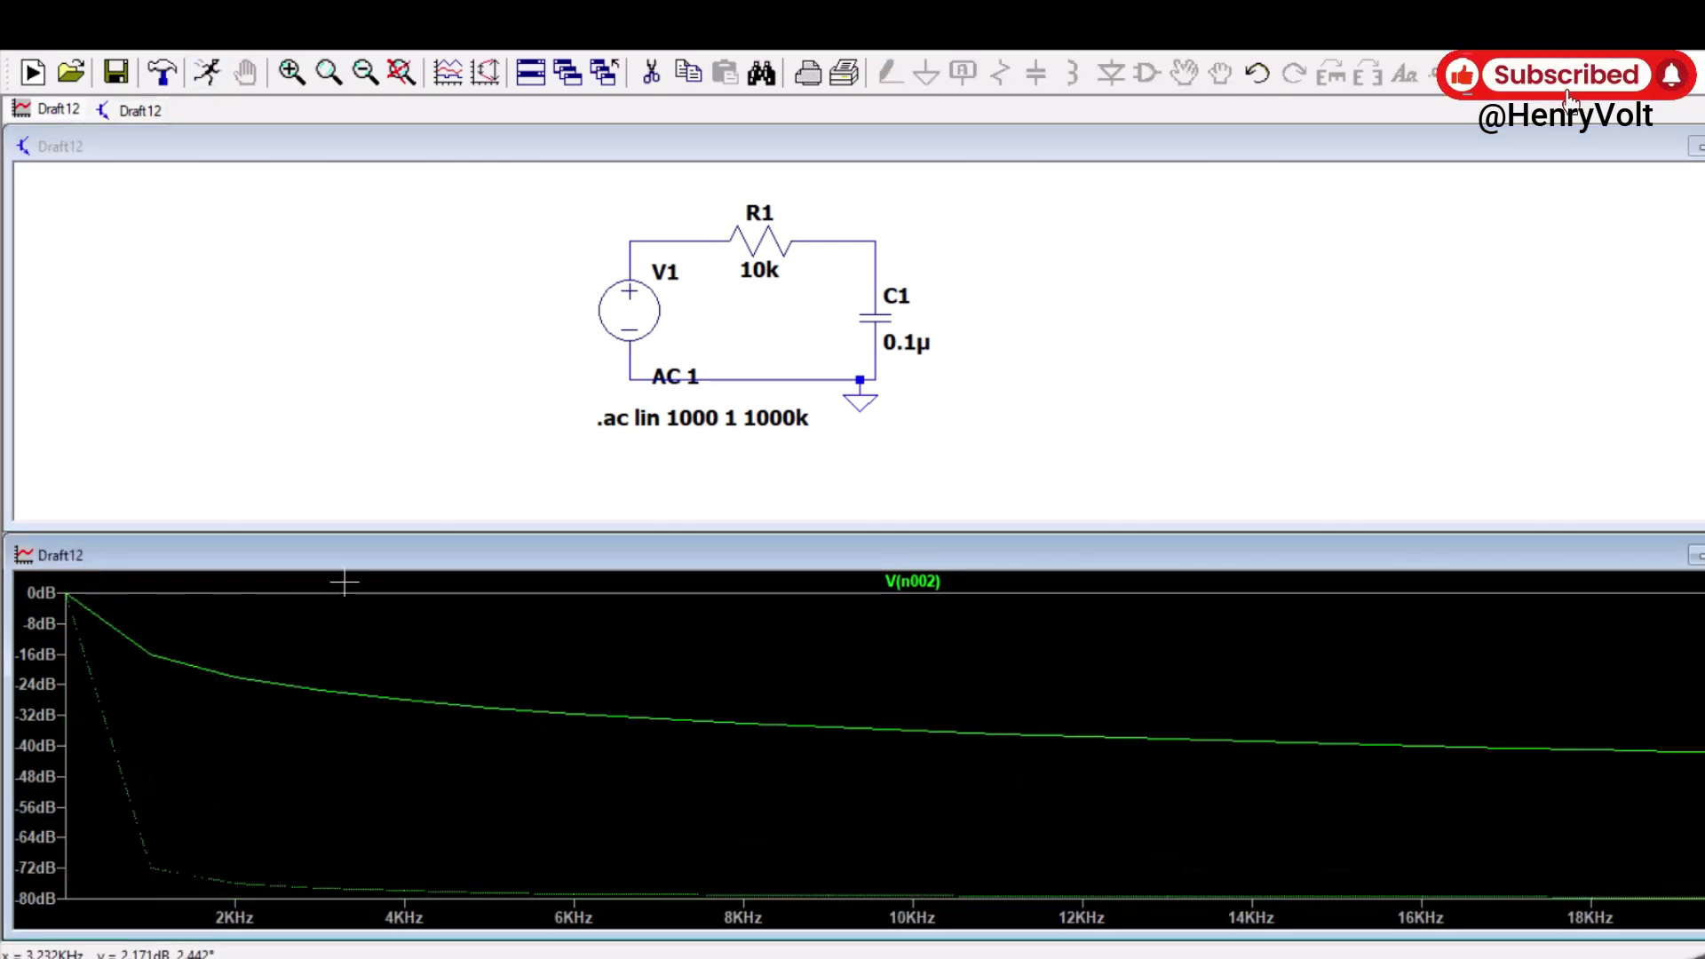
pyautogui.moveTo(237, 579); pyautogui.dragTo(66, 899)
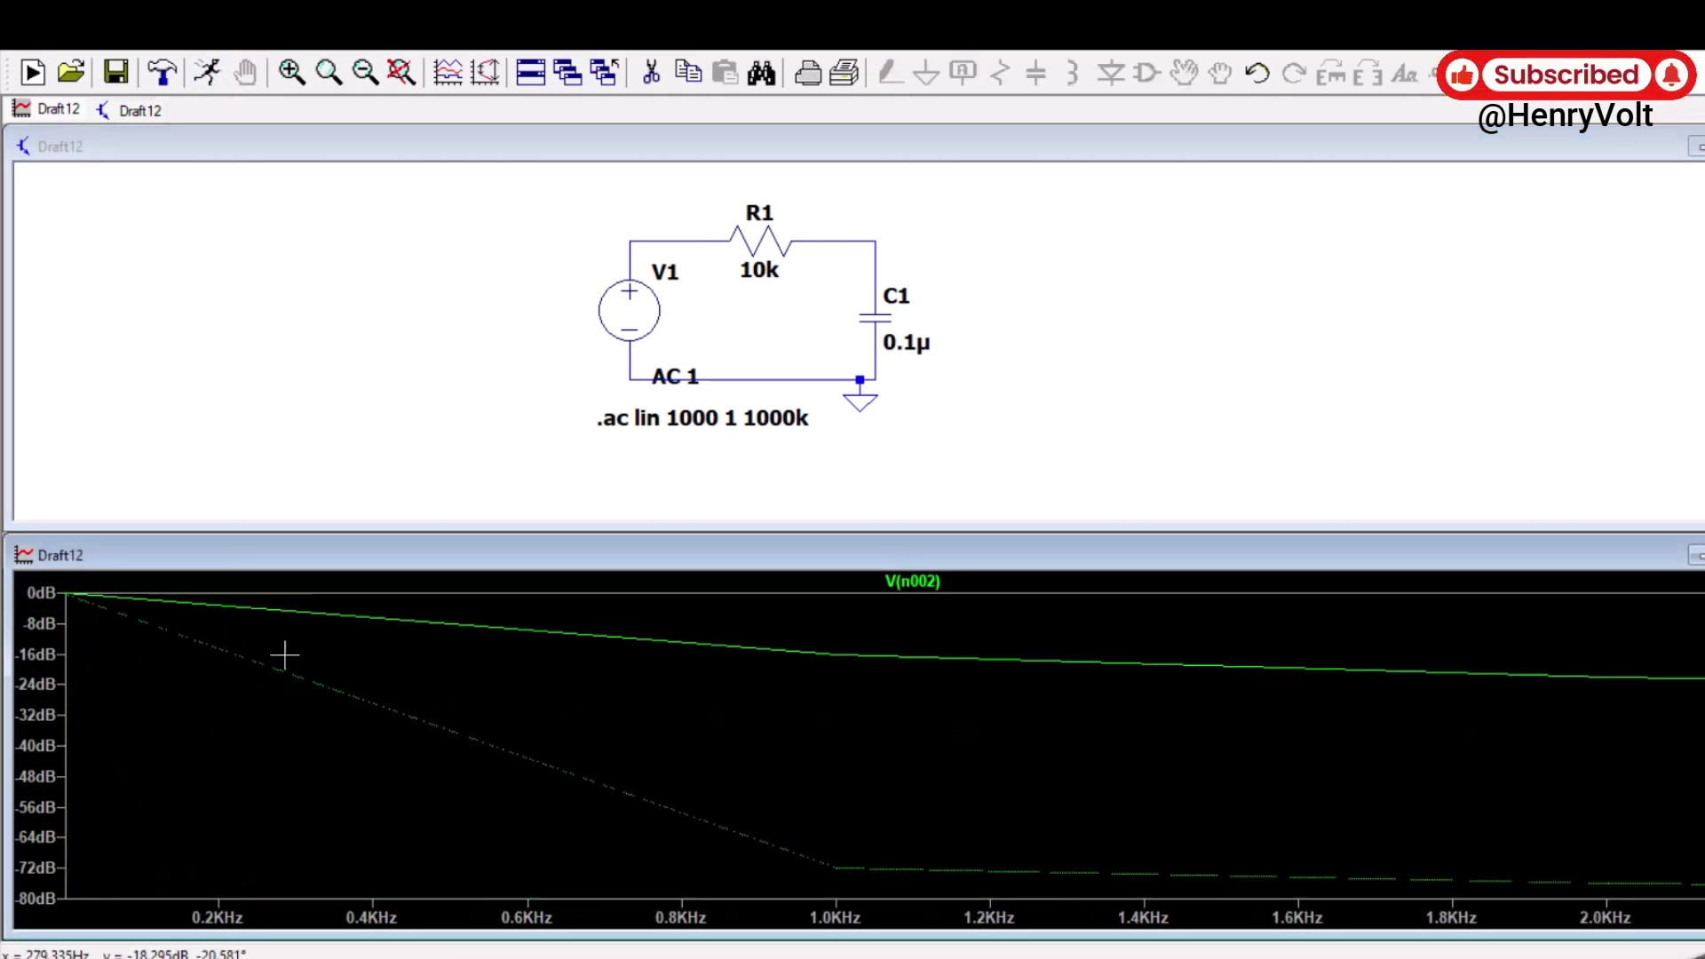
pyautogui.click(919, 582)
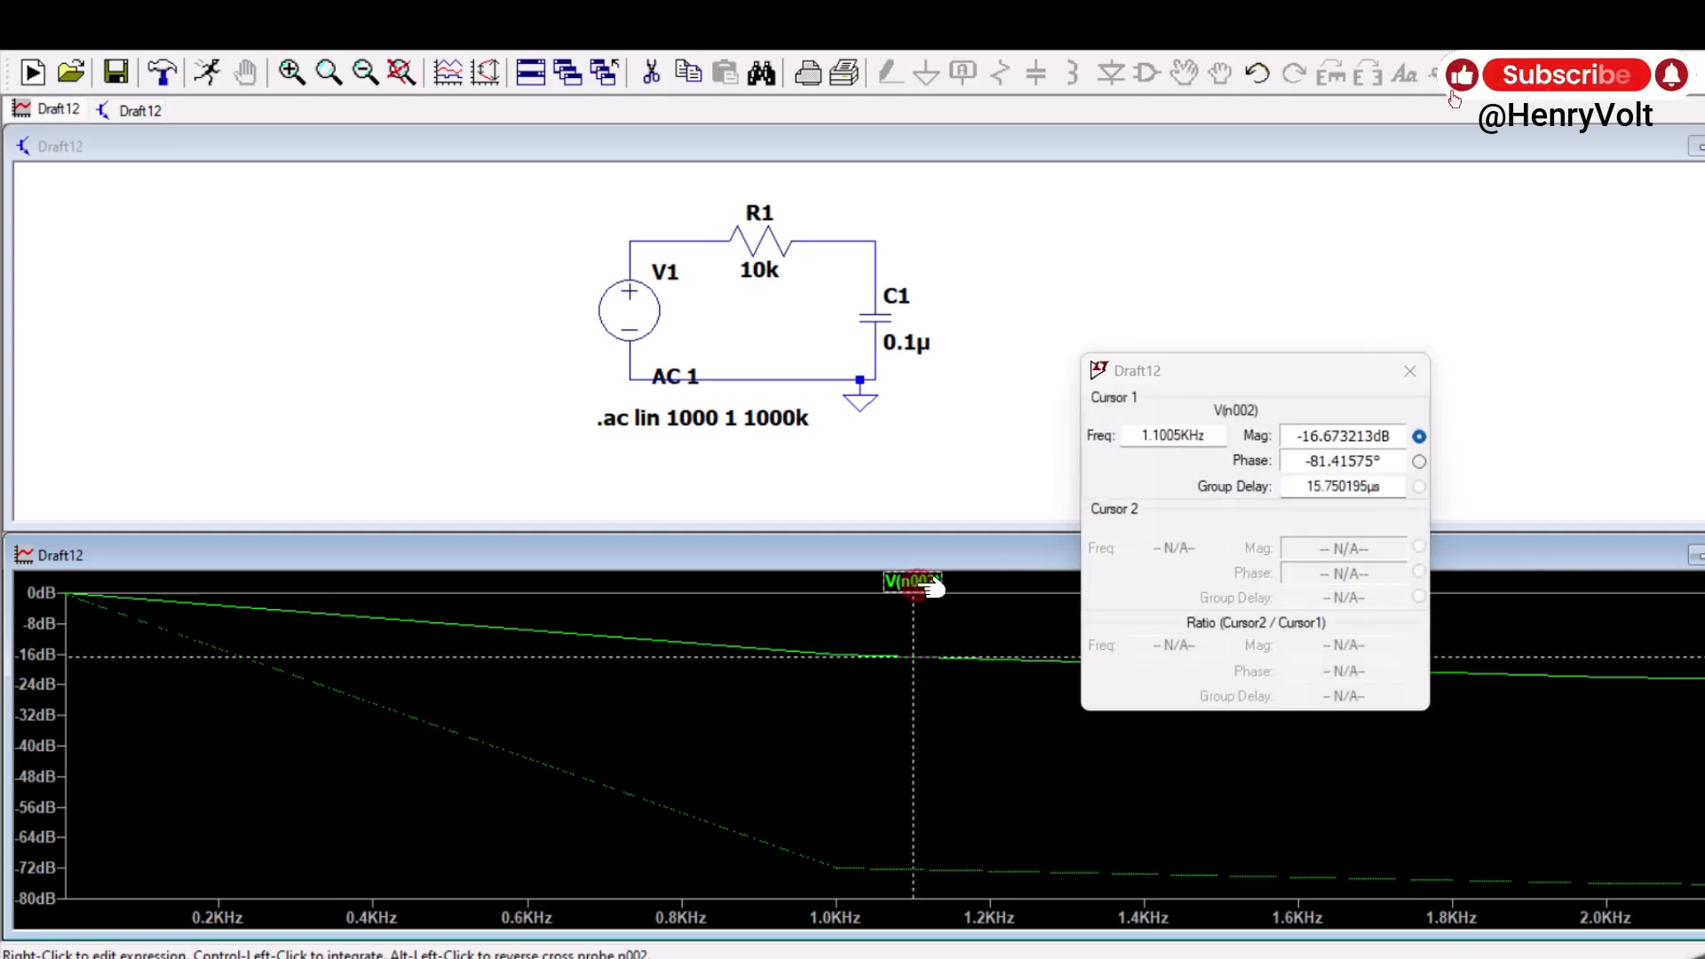
pyautogui.moveTo(915, 690); pyautogui.dragTo(316, 735)
pyautogui.moveTo(196, 745)
pyautogui.mouseDown()
pyautogui.moveTo(162, 742)
pyautogui.moveTo(210, 753)
pyautogui.mouseUp()
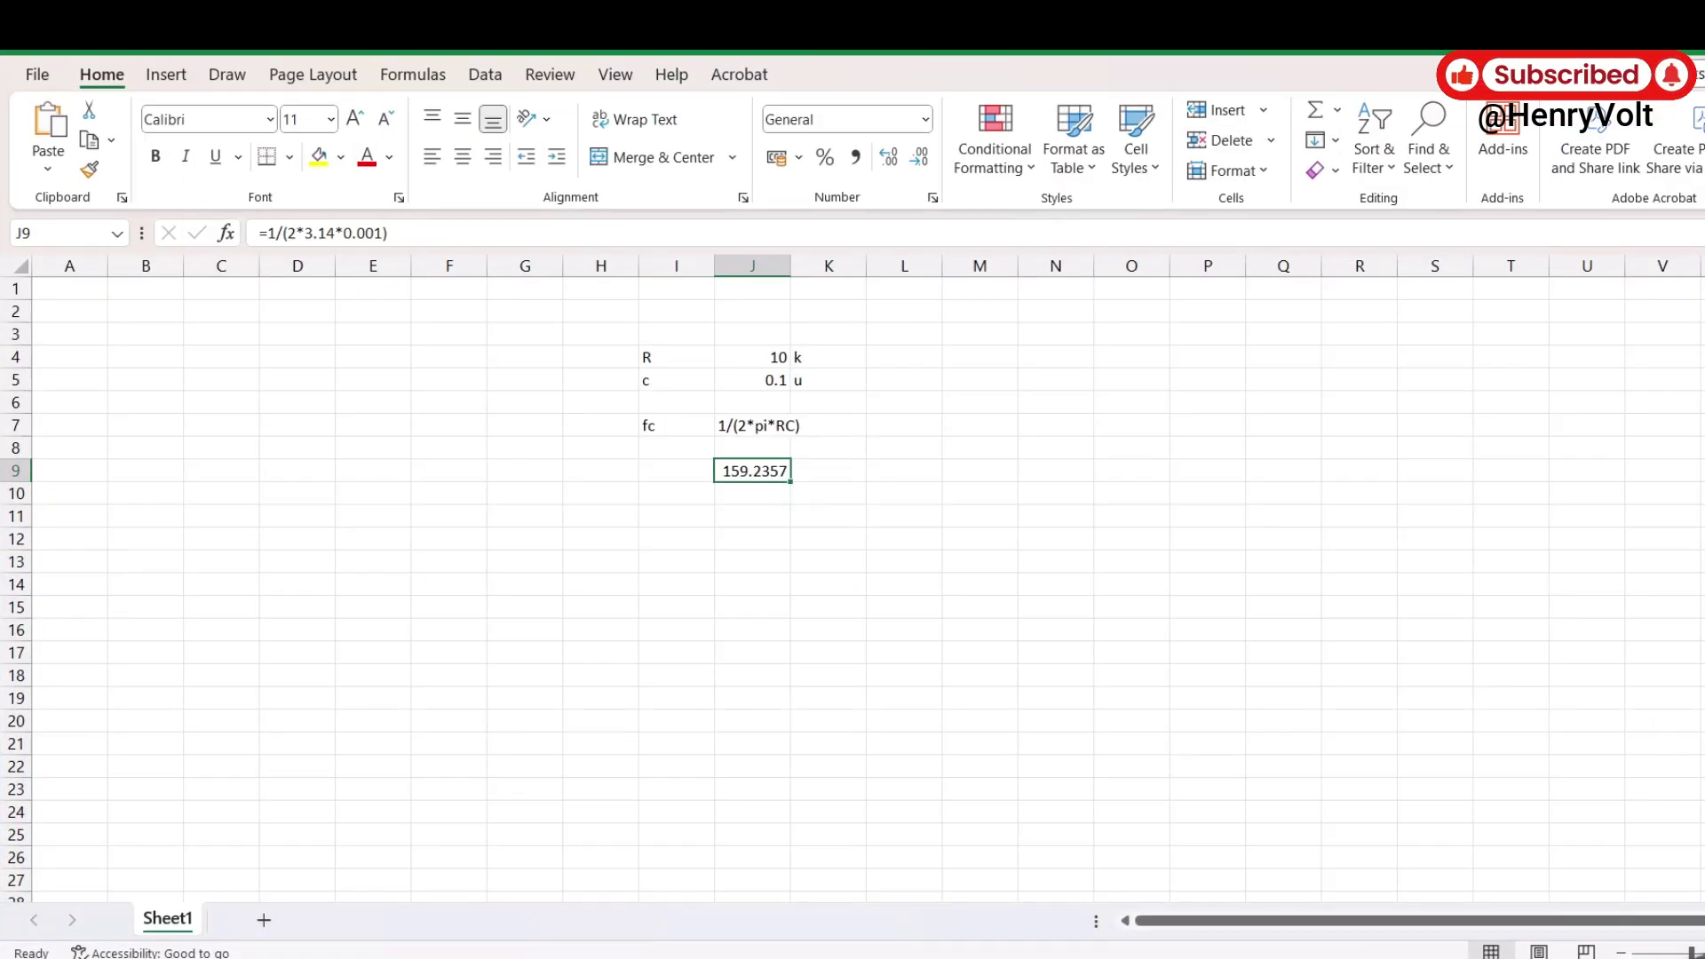
pyautogui.moveTo(1329, 957)
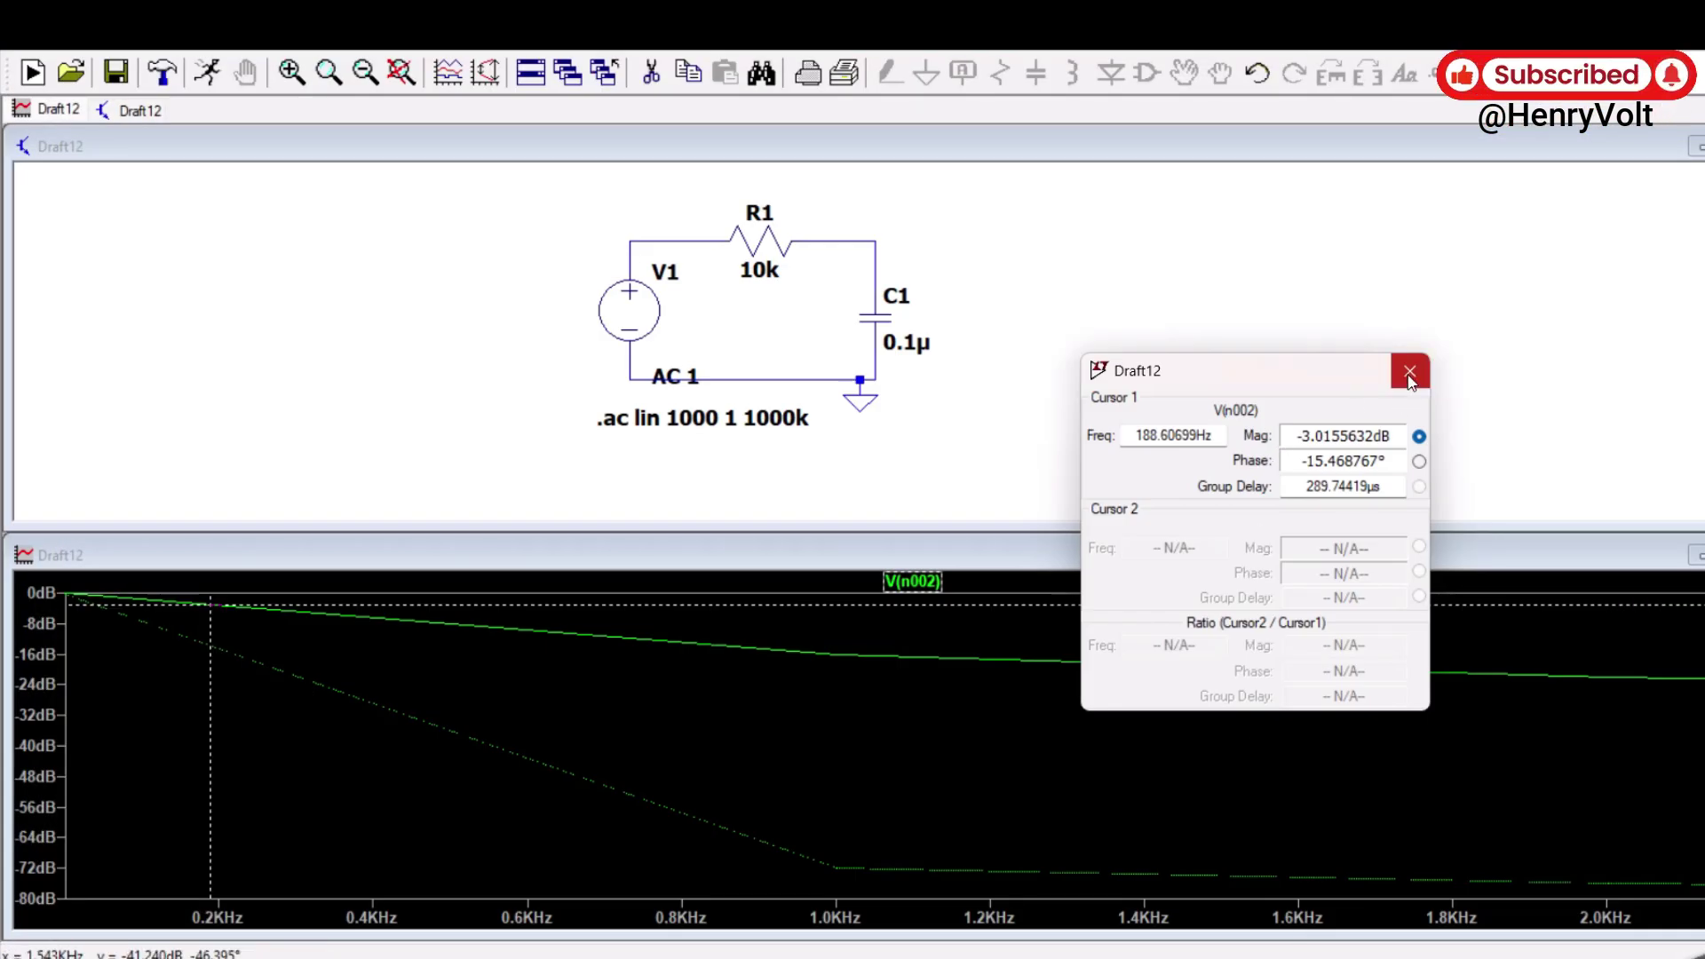
pyautogui.click(1409, 372)
pyautogui.rightClick(704, 418)
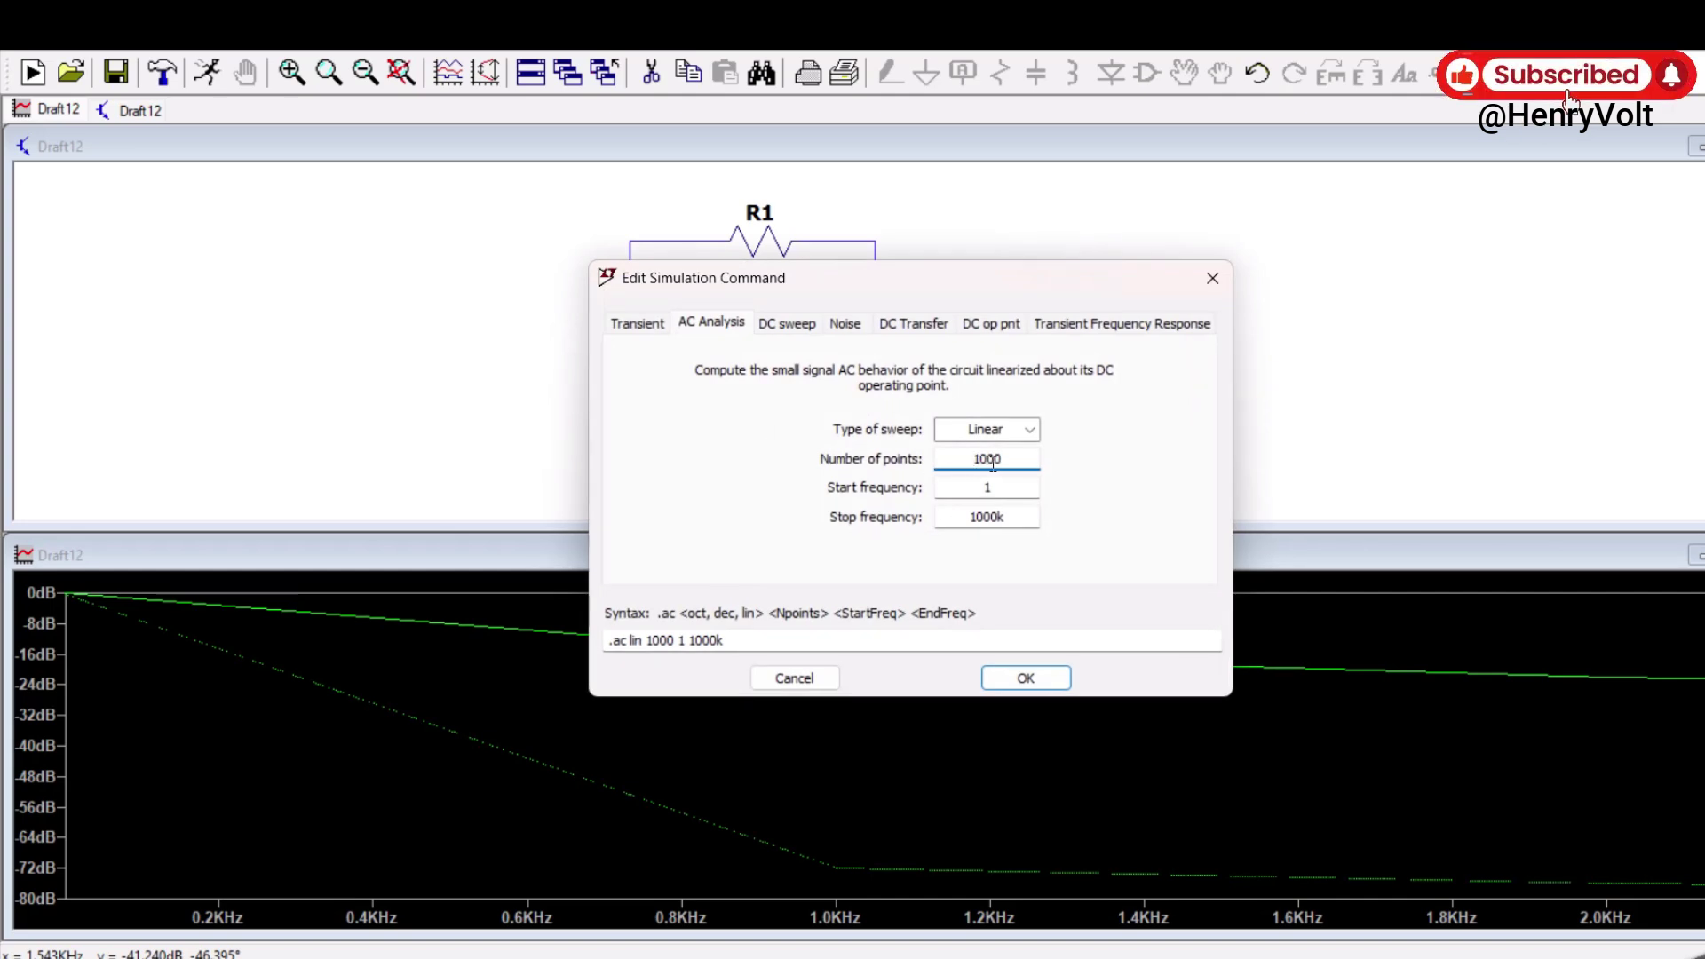
pyautogui.write('0')
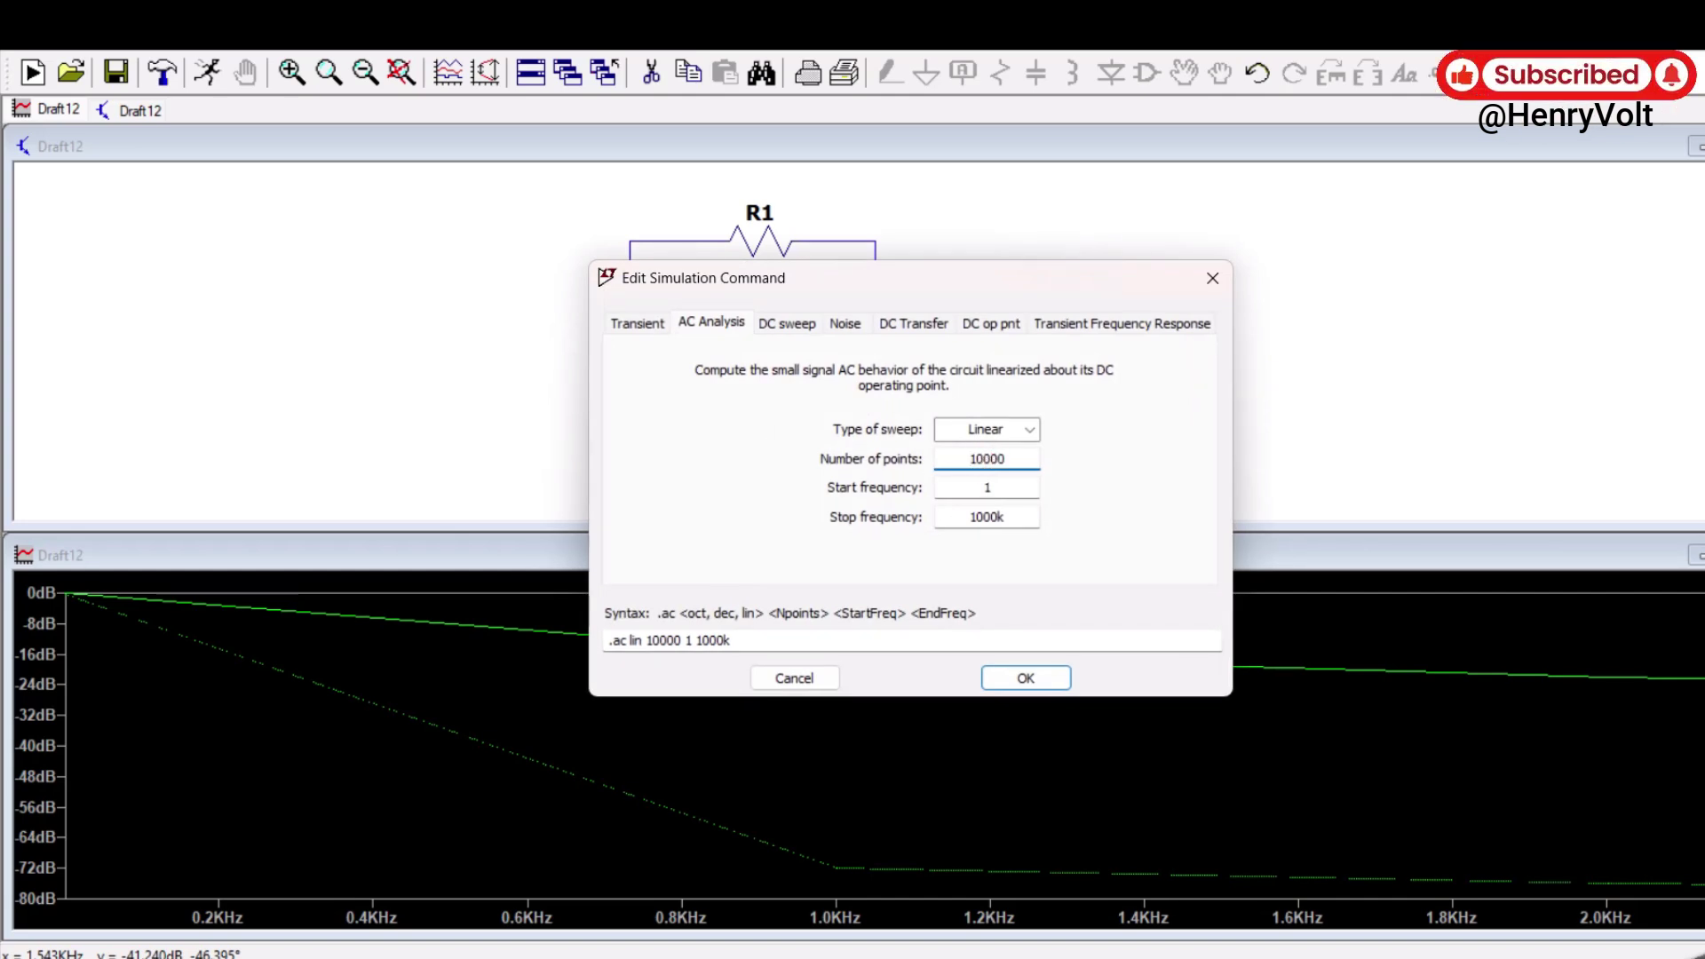
pyautogui.press('Return')
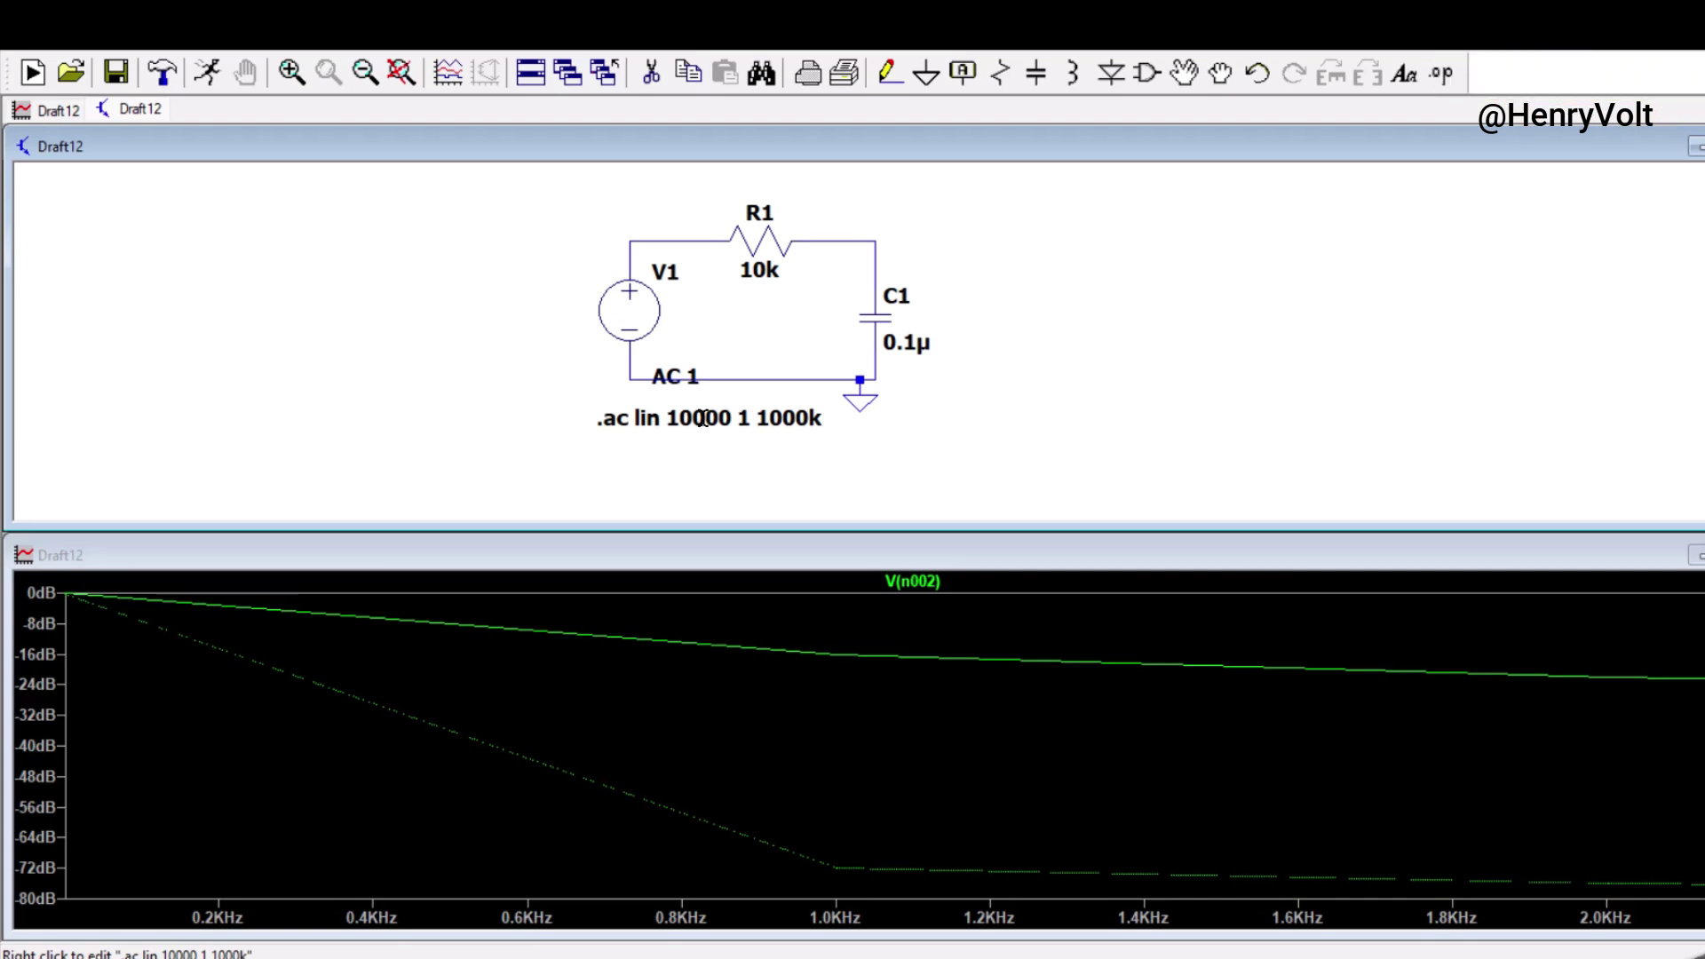
pyautogui.rightClick(701, 417)
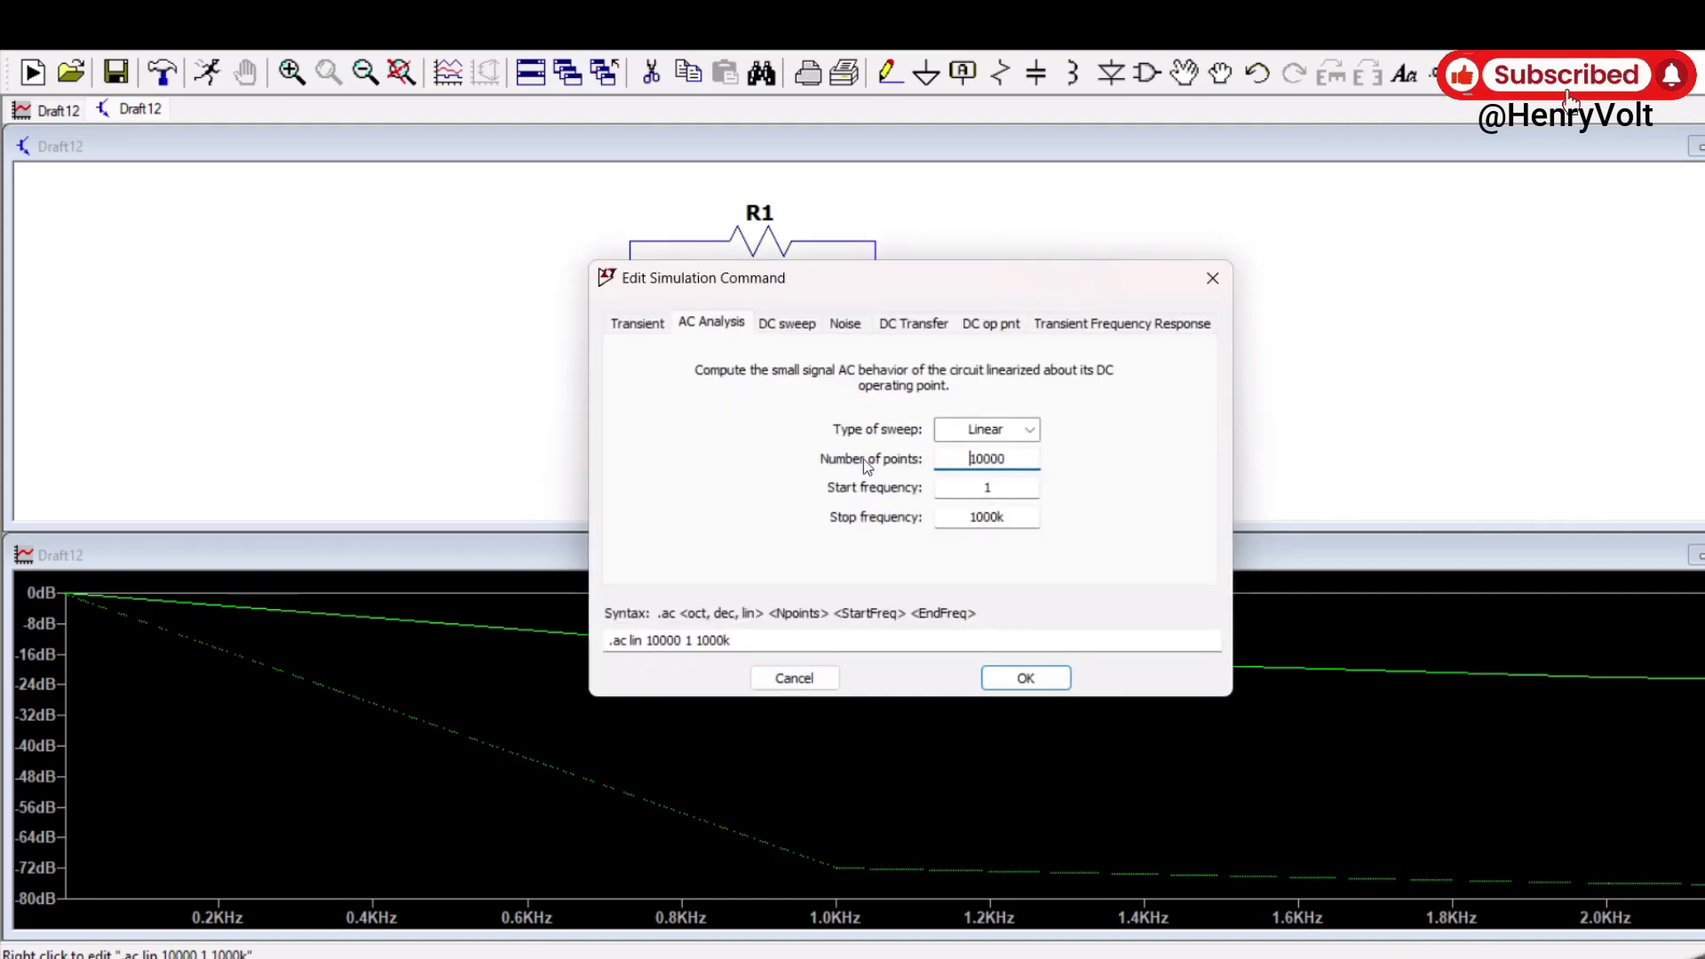
pyautogui.click(1213, 284)
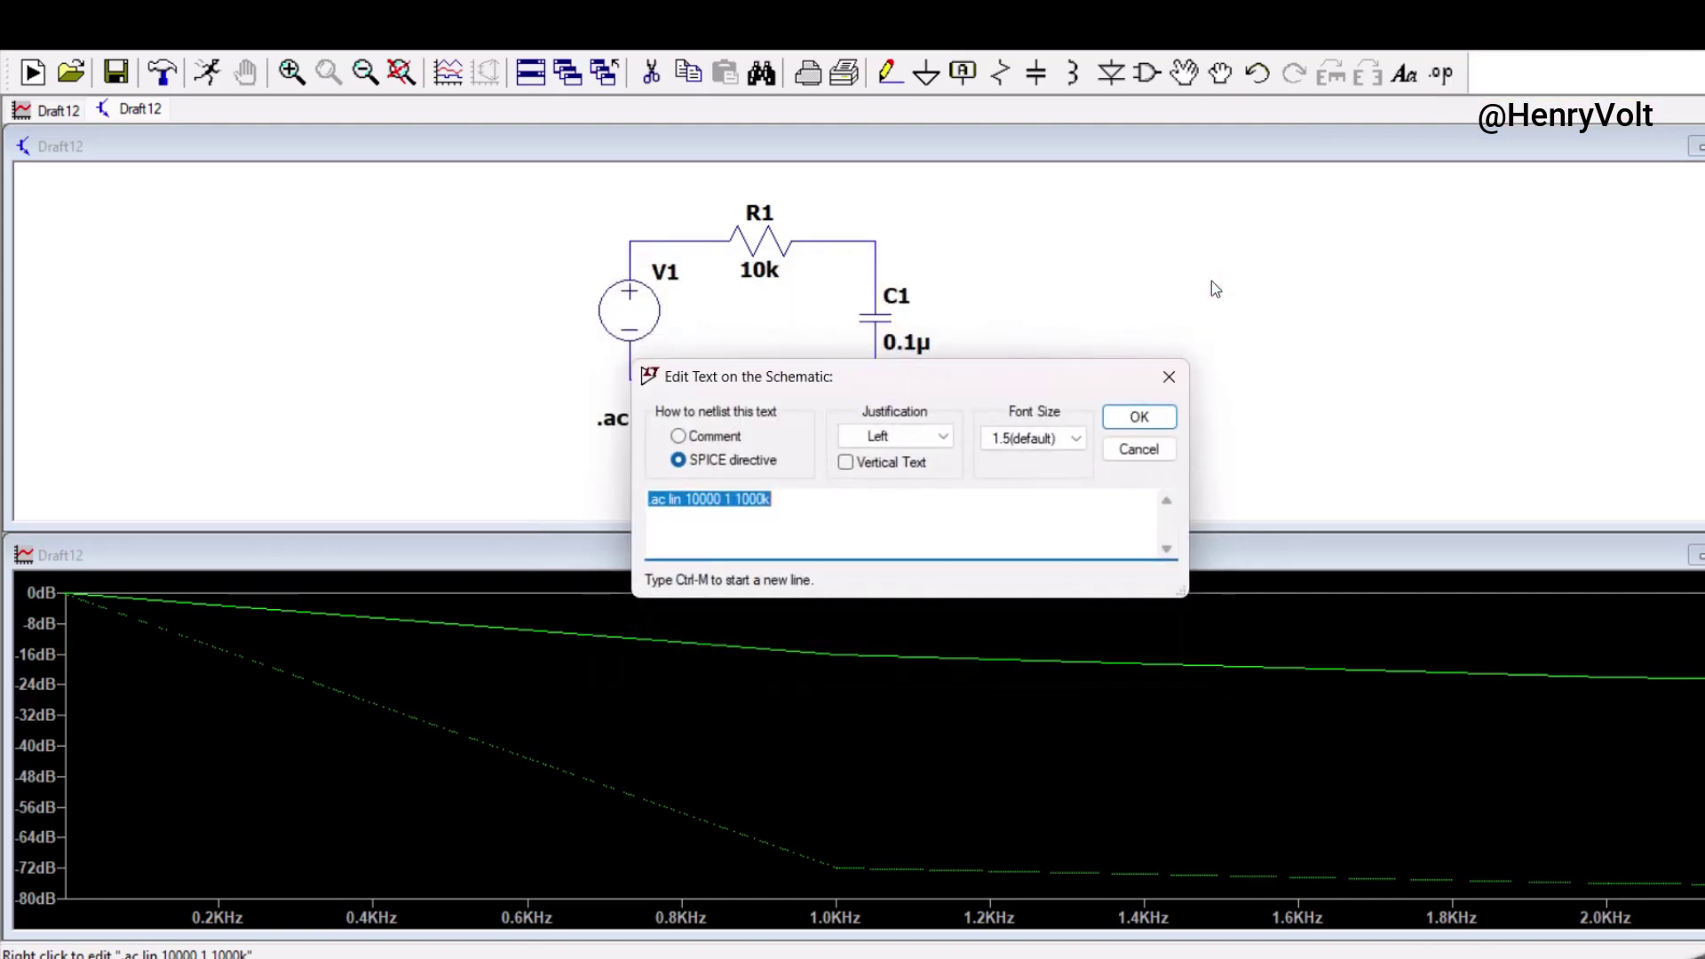
# Switch to Excel and select the cutoff calculation I4:K9 showing R 10 k, c 0.1 u, fc 159.2357.
pyautogui.click(1138, 449)
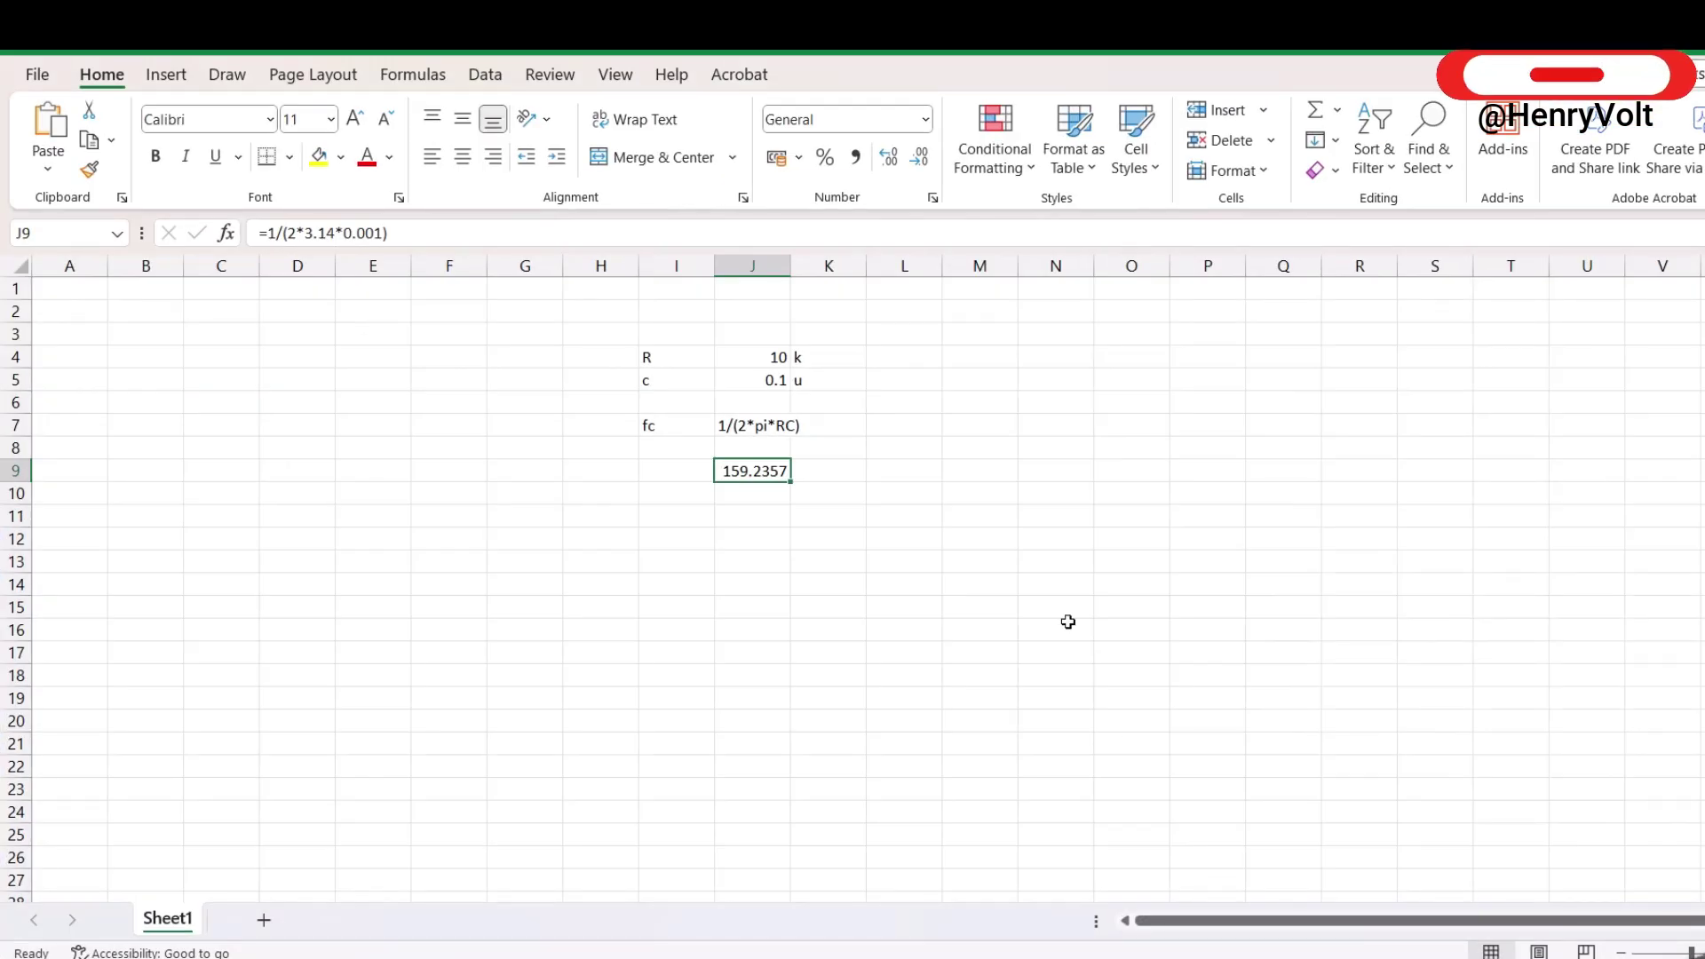
pyautogui.click(1057, 559)
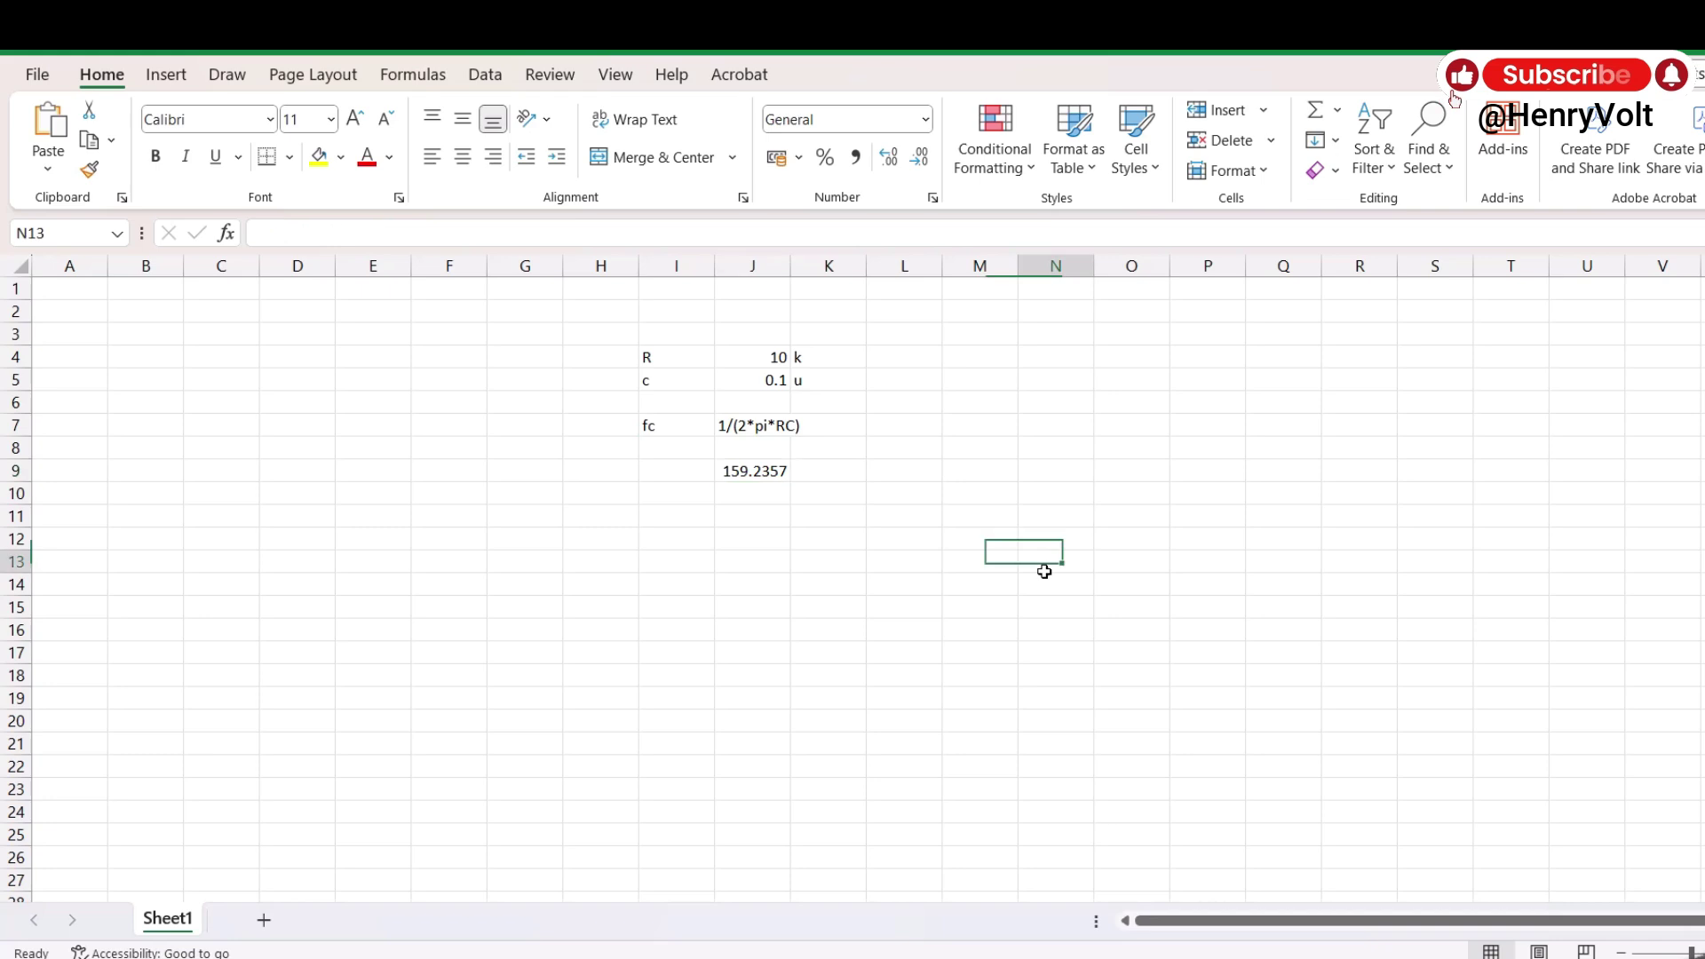
pyautogui.click(651, 355)
pyautogui.moveTo(651, 356); pyautogui.dragTo(829, 479)
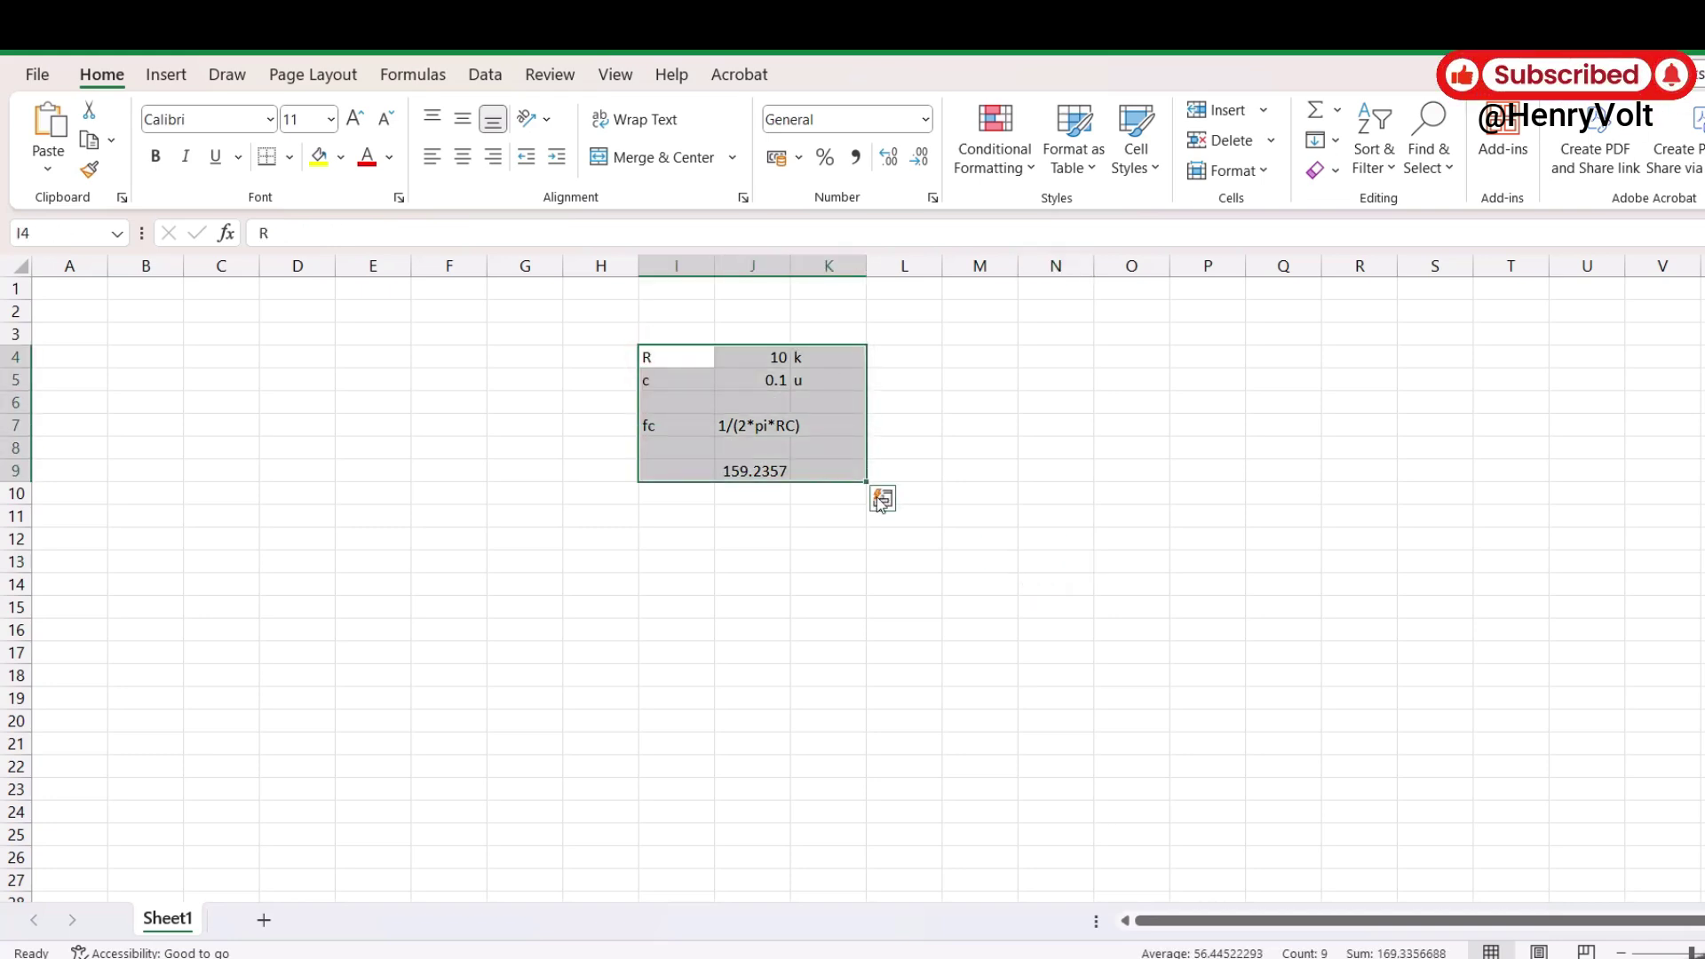